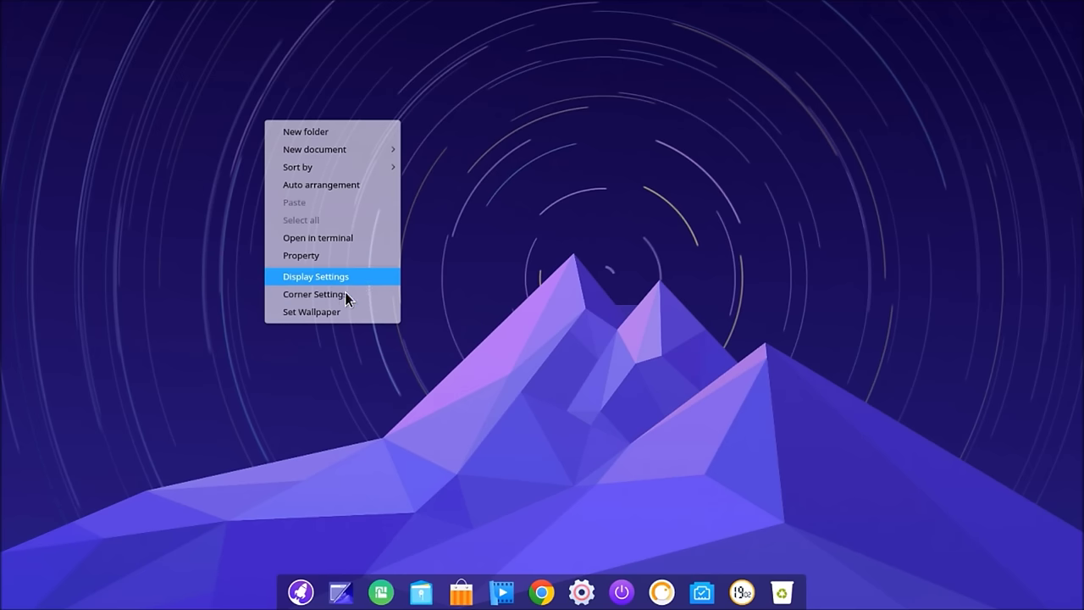
Step: Open and close the hot-corner settings twice, leaving them unchanged
left_click(345, 294)
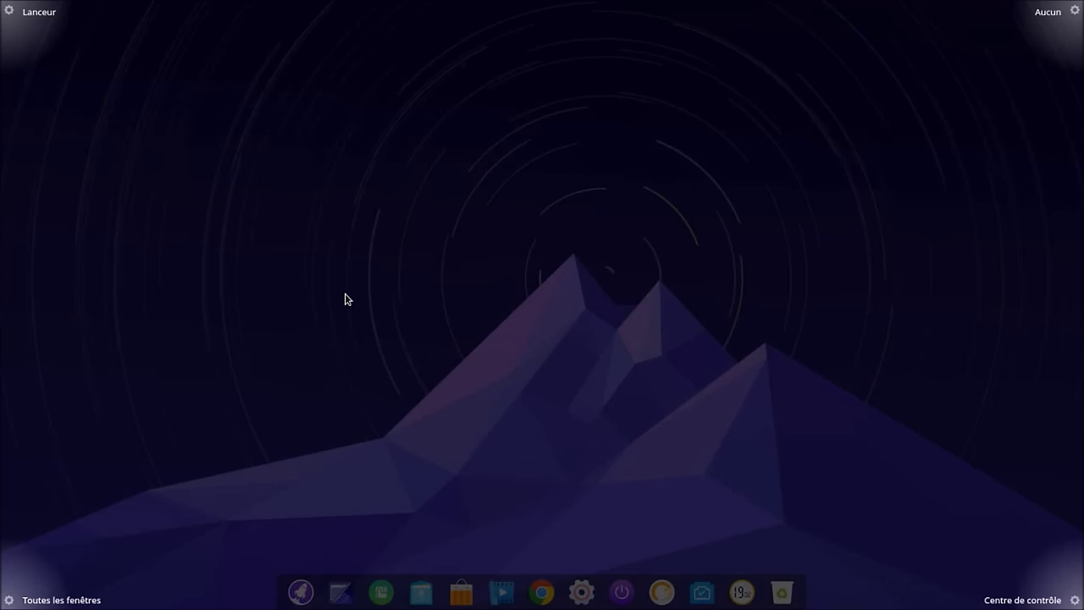
mouse_move(22, 22)
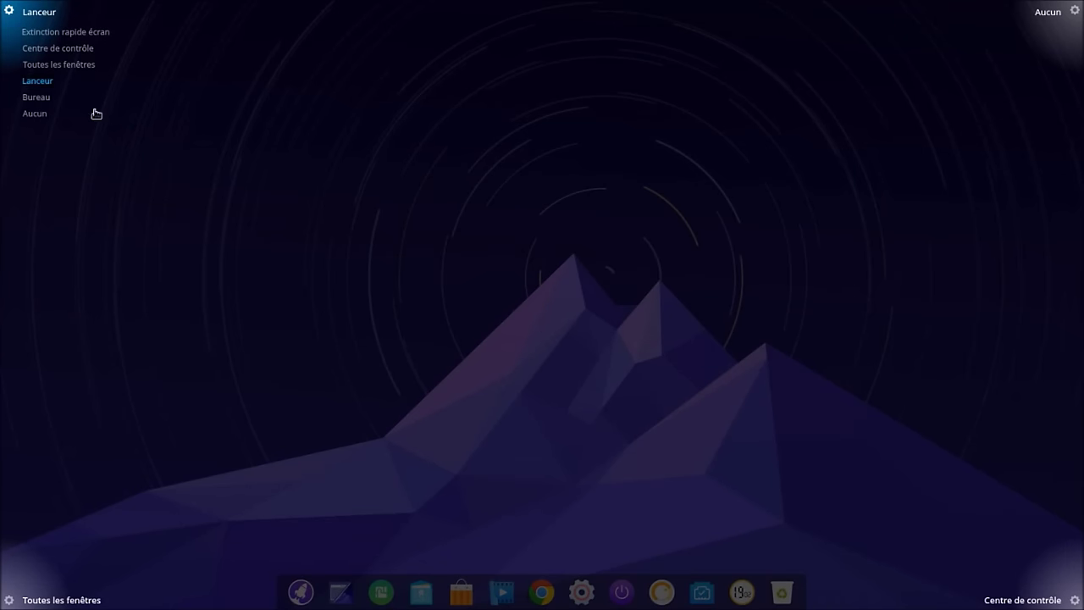
left_click(428, 213)
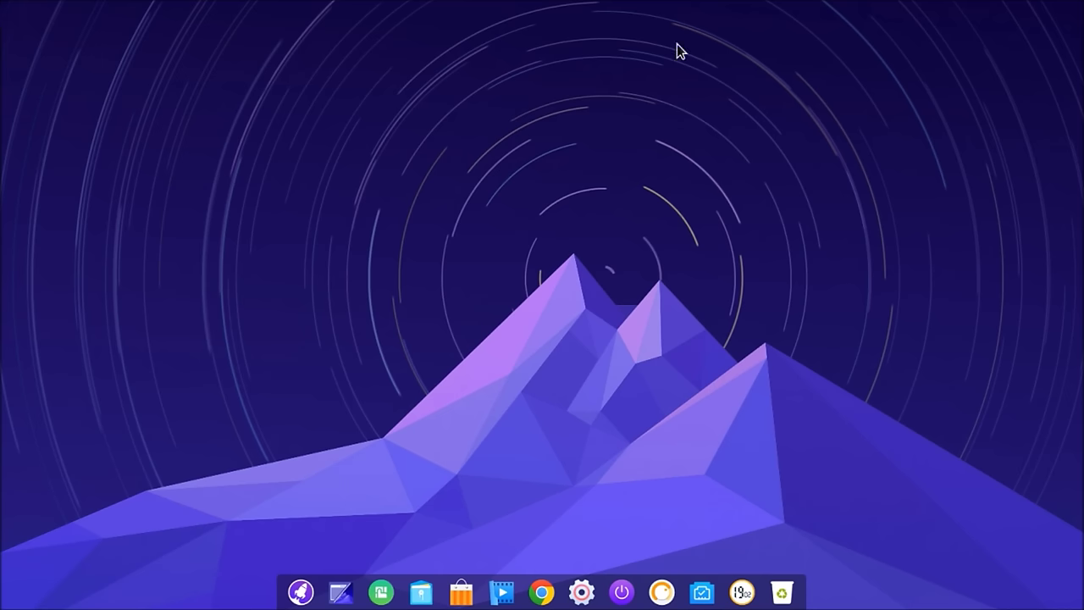
right_click(236, 247)
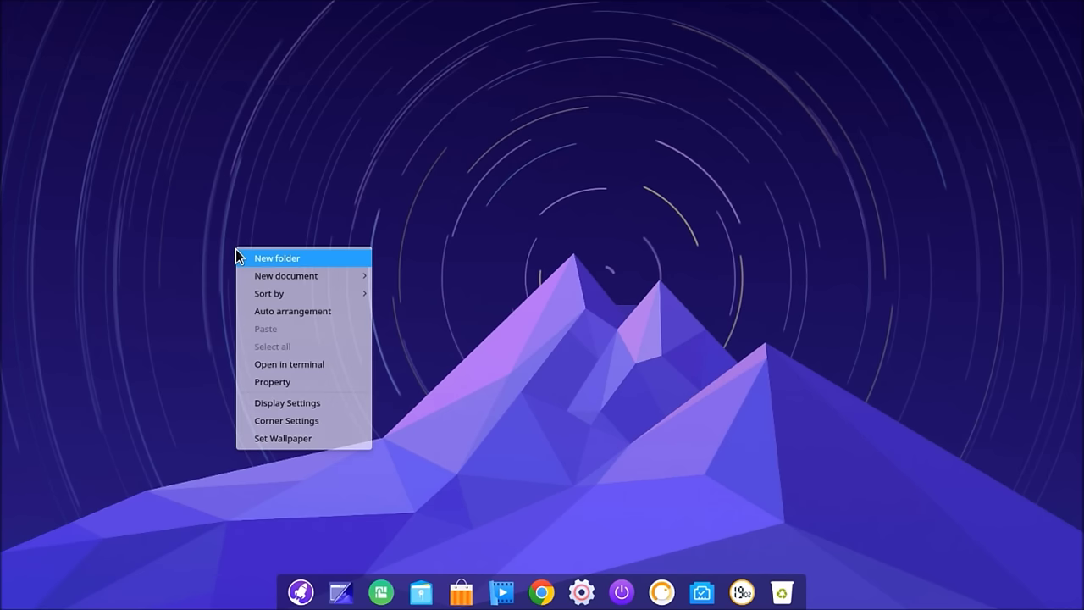
left_click(309, 424)
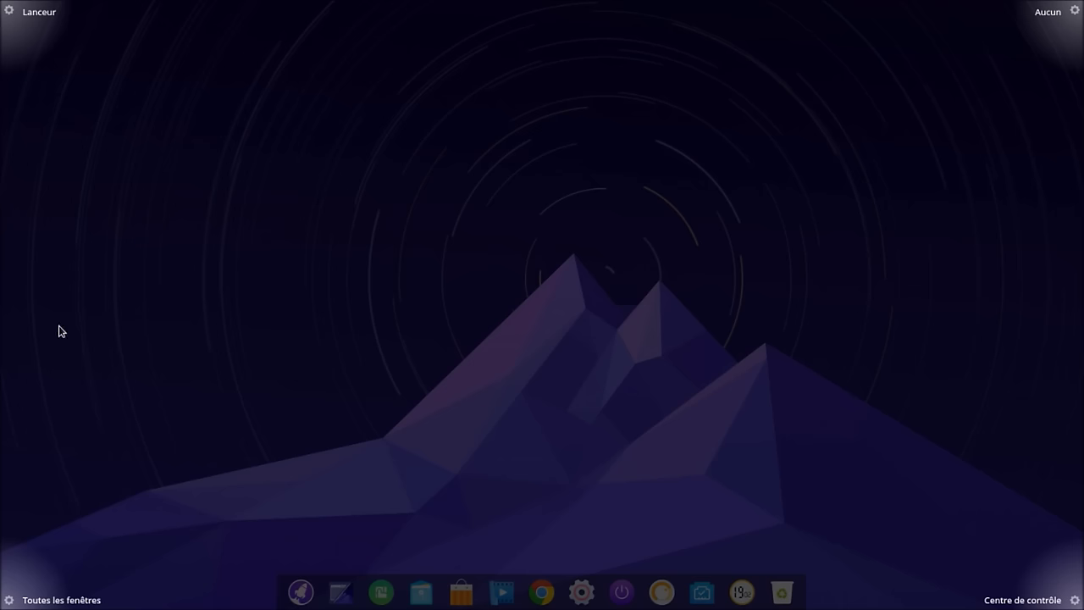
mouse_move(32, 12)
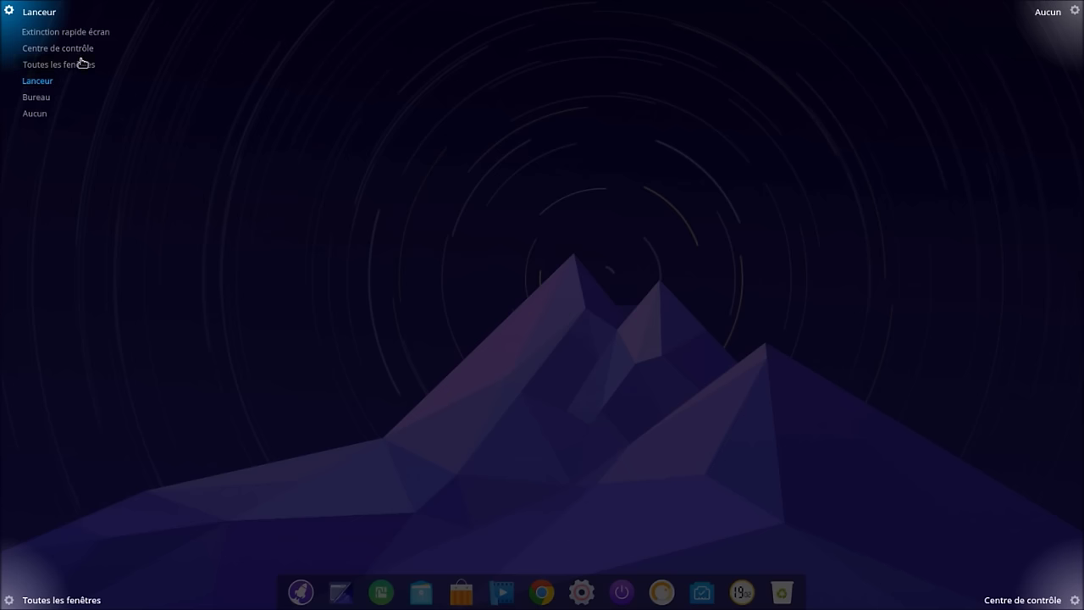
left_click(615, 147)
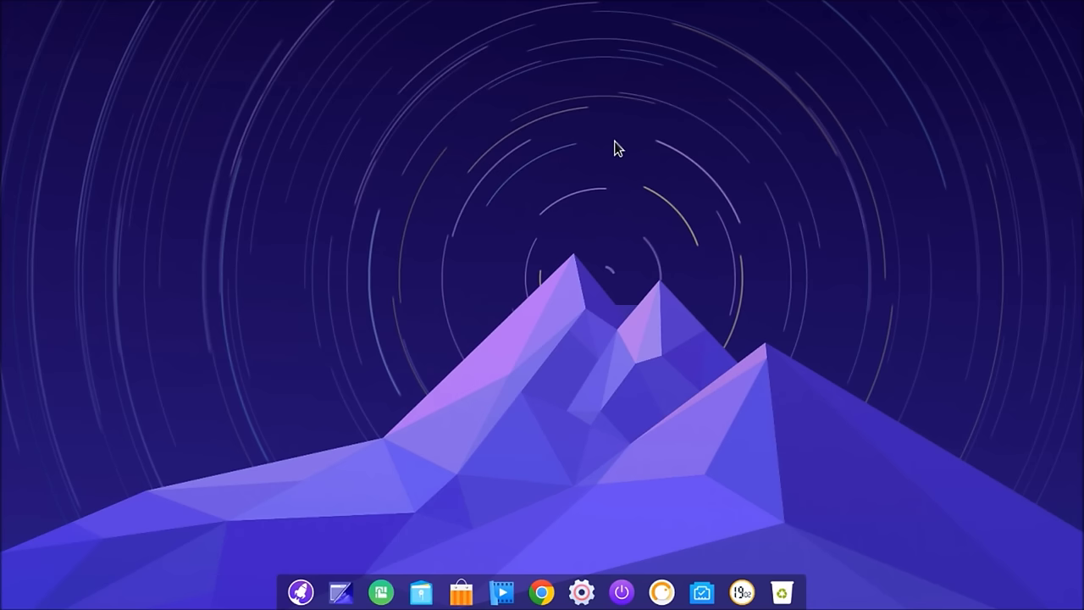
Step: Exit the hot-corner settings and dismiss the desktop context menu and control-center side panel
right_click(568, 393)
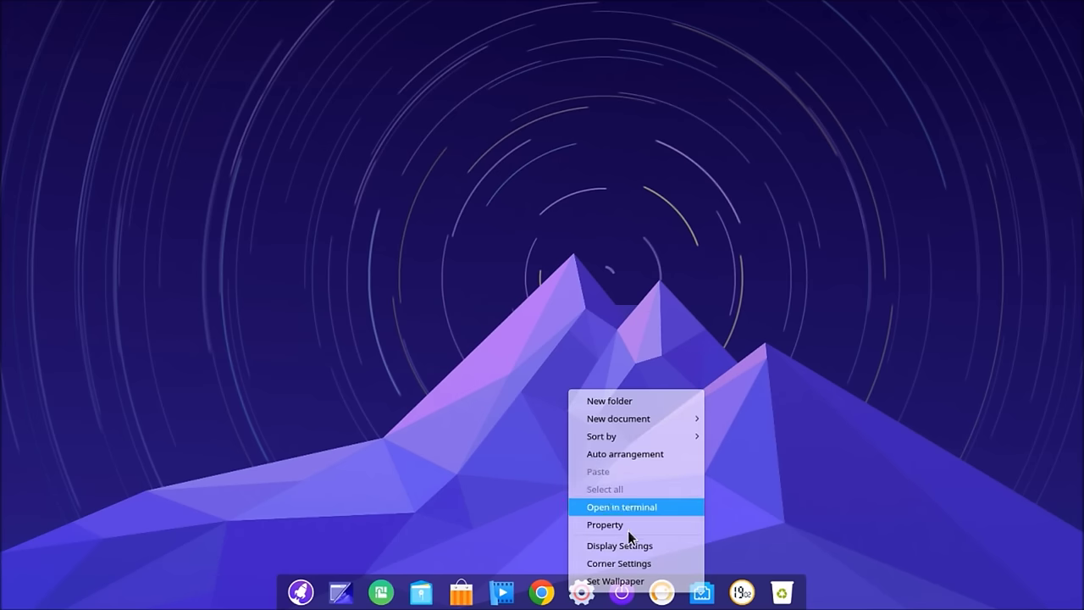
mouse_move(974, 5)
mouse_move(1062, 17)
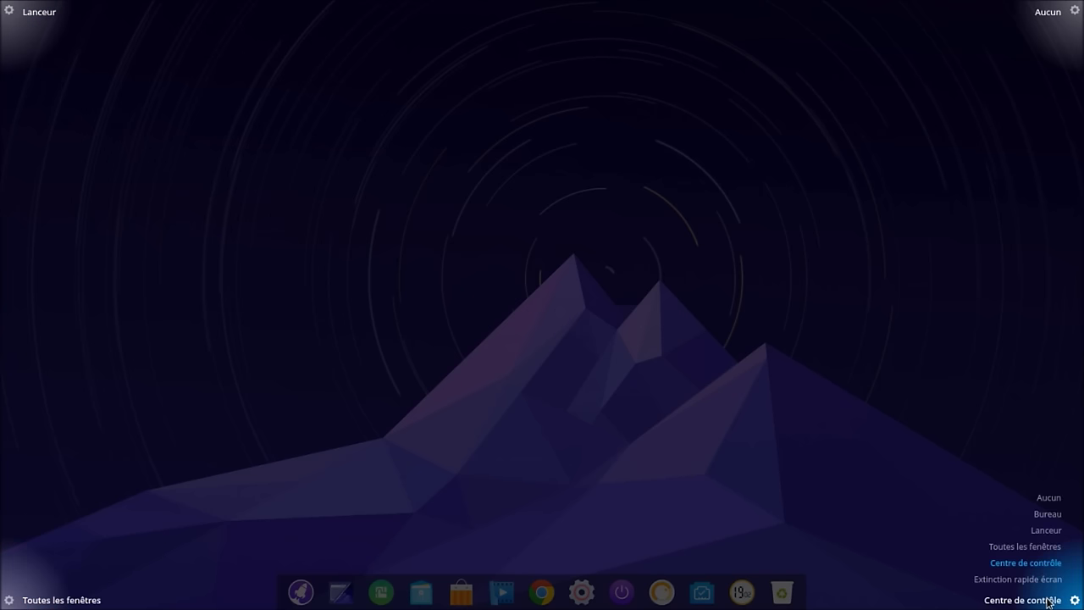
left_click(495, 366)
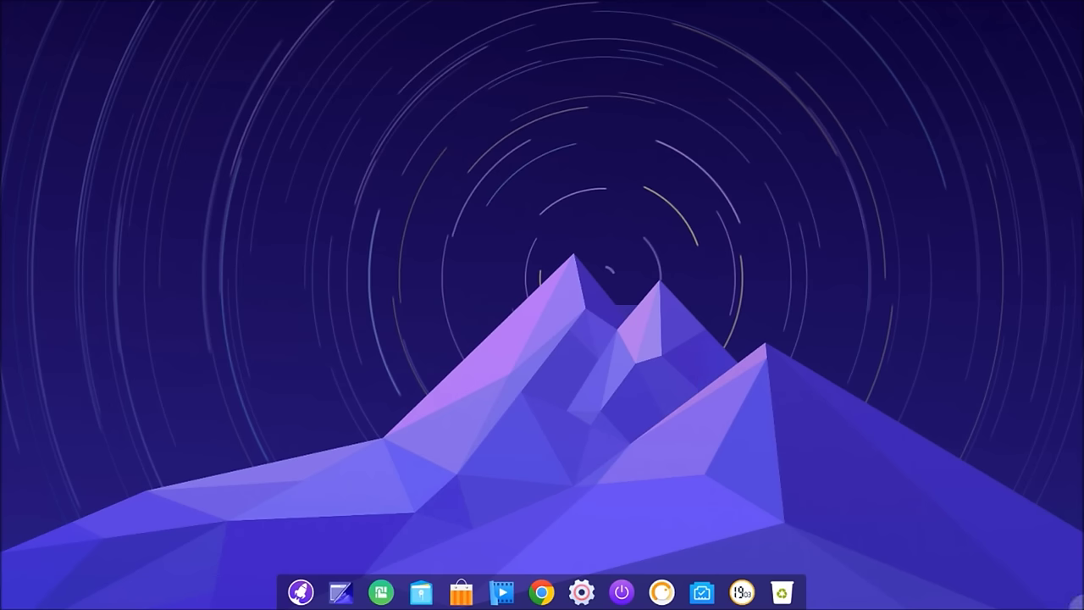
right_click(1081, 606)
left_click(735, 337)
mouse_move(1082, 2)
left_click(743, 141)
mouse_move(1080, 606)
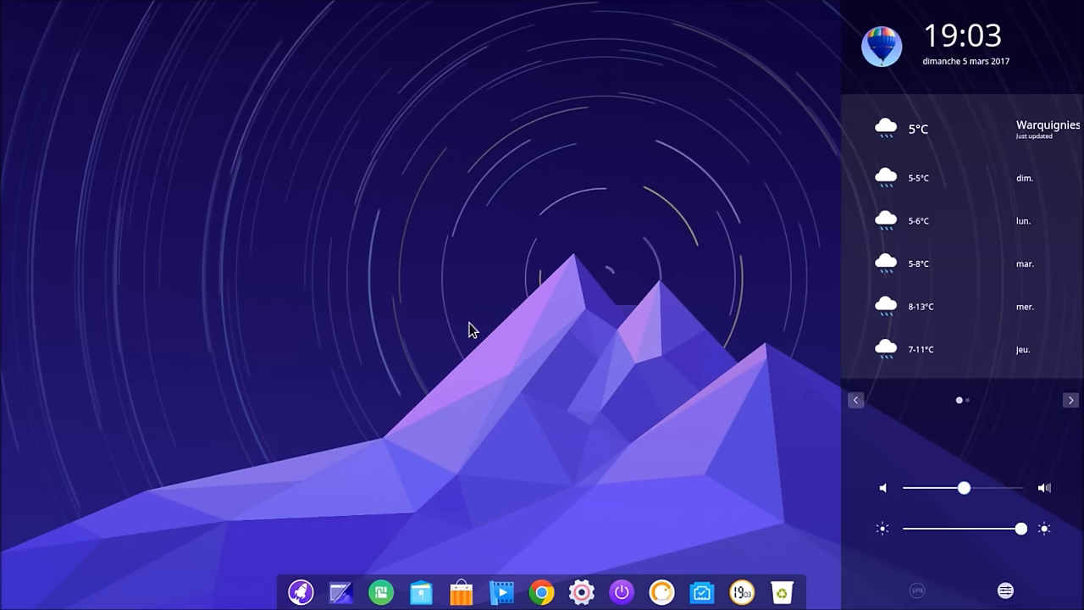
left_click(446, 272)
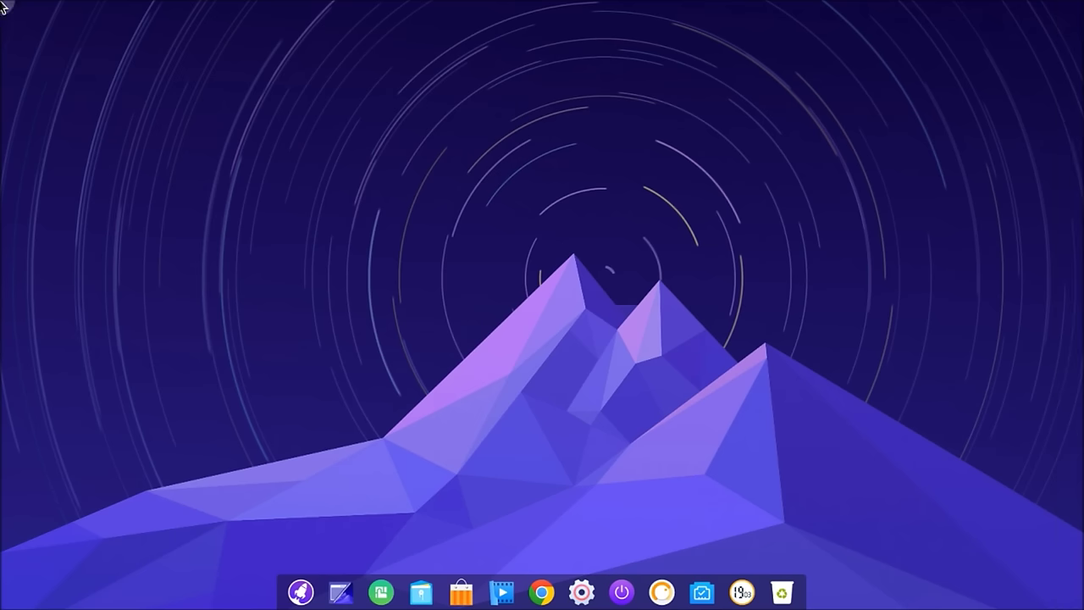
Step: Preview bridge, teal architecture, night trees, sailfish, sunflower, seashore and Santorini wallpapers
right_click(456, 235)
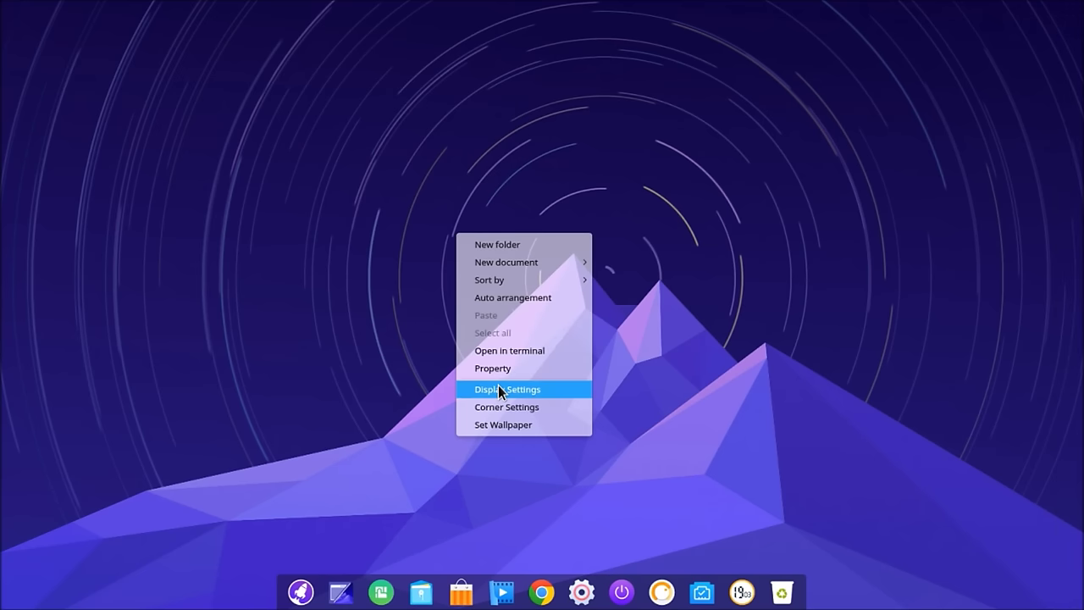
left_click(497, 425)
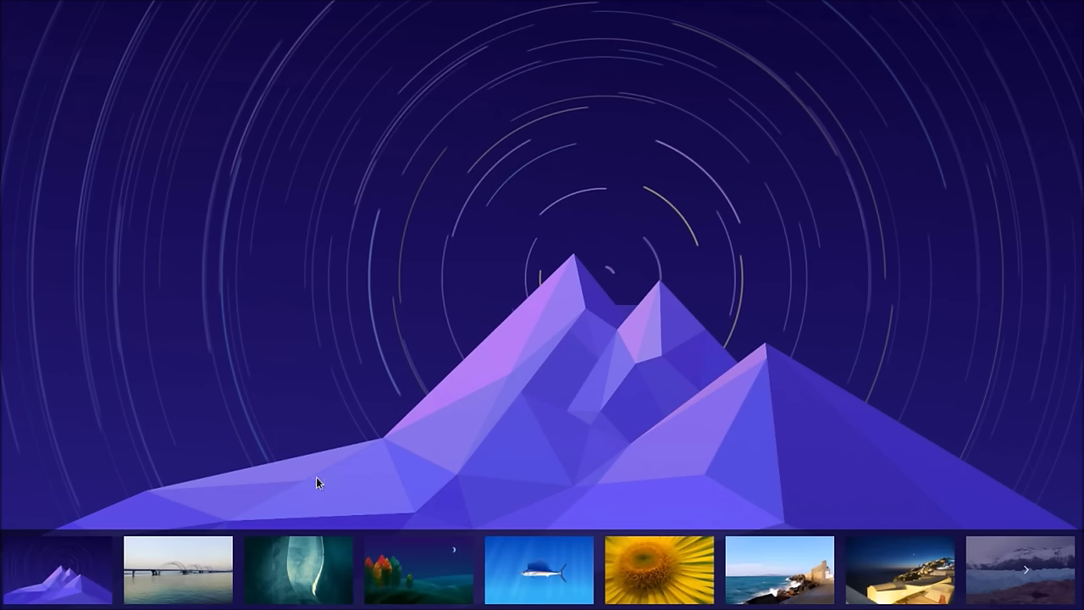
left_click(204, 564)
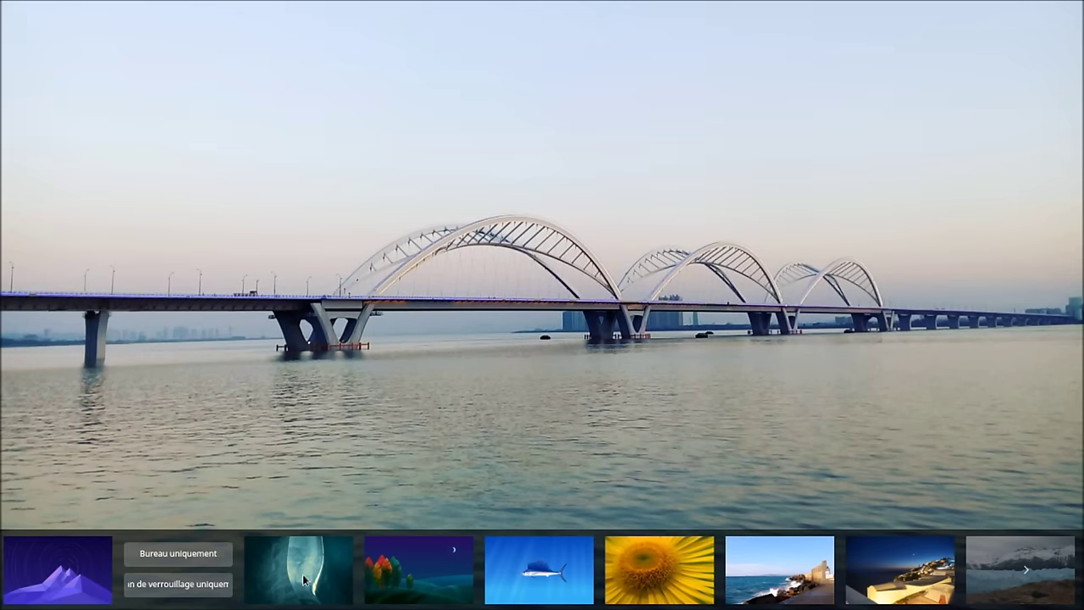
left_click(303, 569)
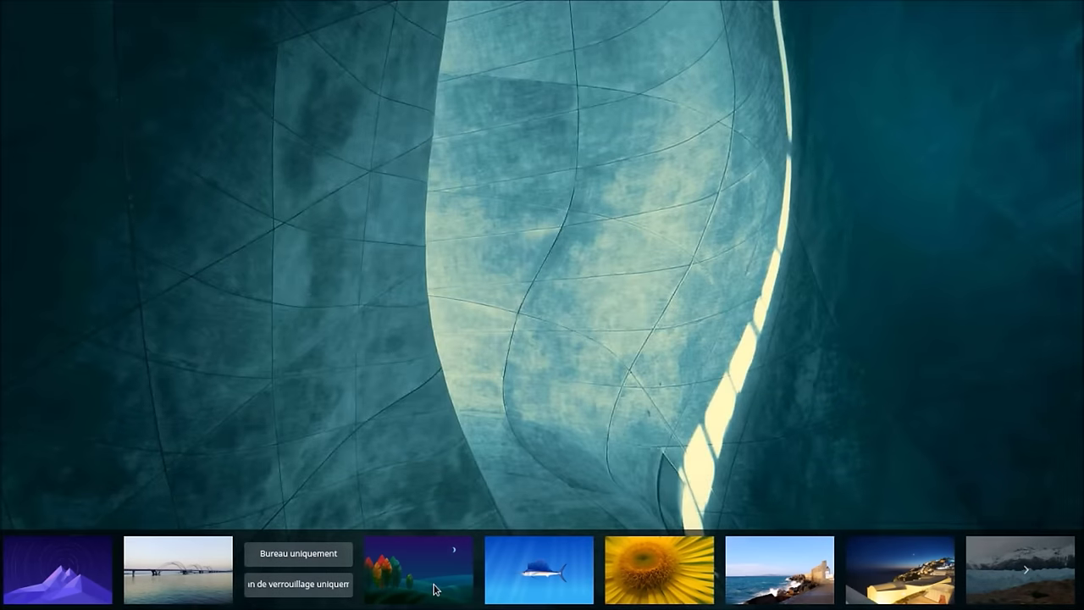
left_click(434, 589)
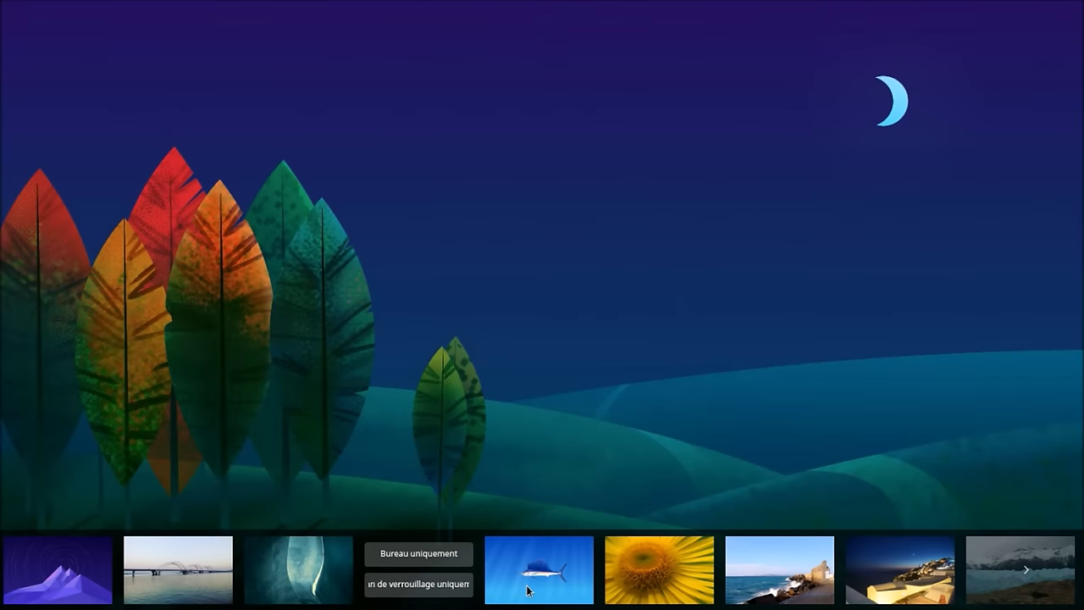
left_click(527, 591)
left_click(659, 585)
left_click(767, 555)
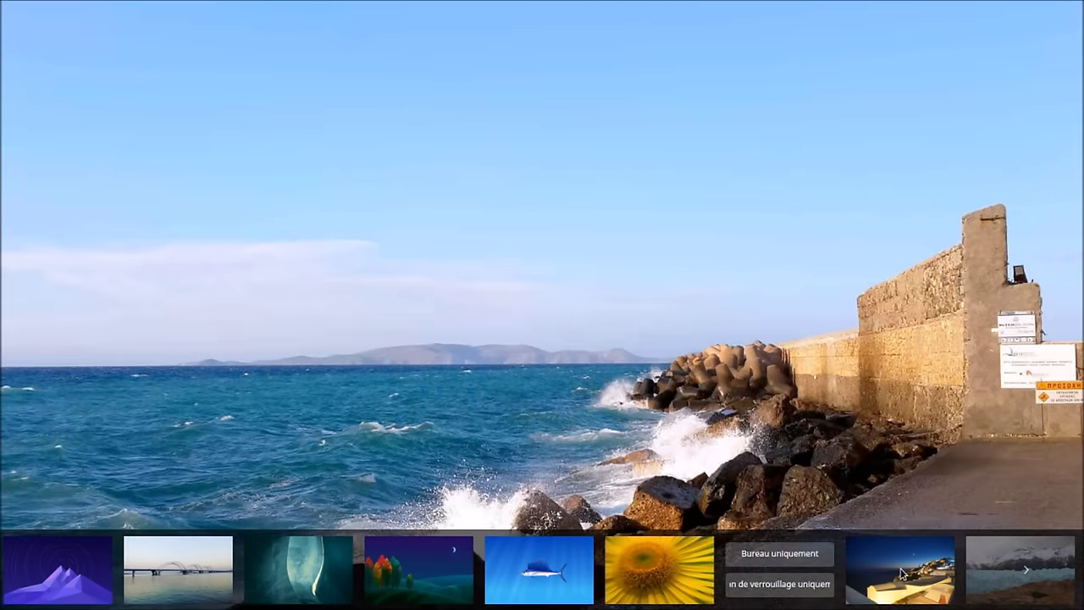
left_click(901, 574)
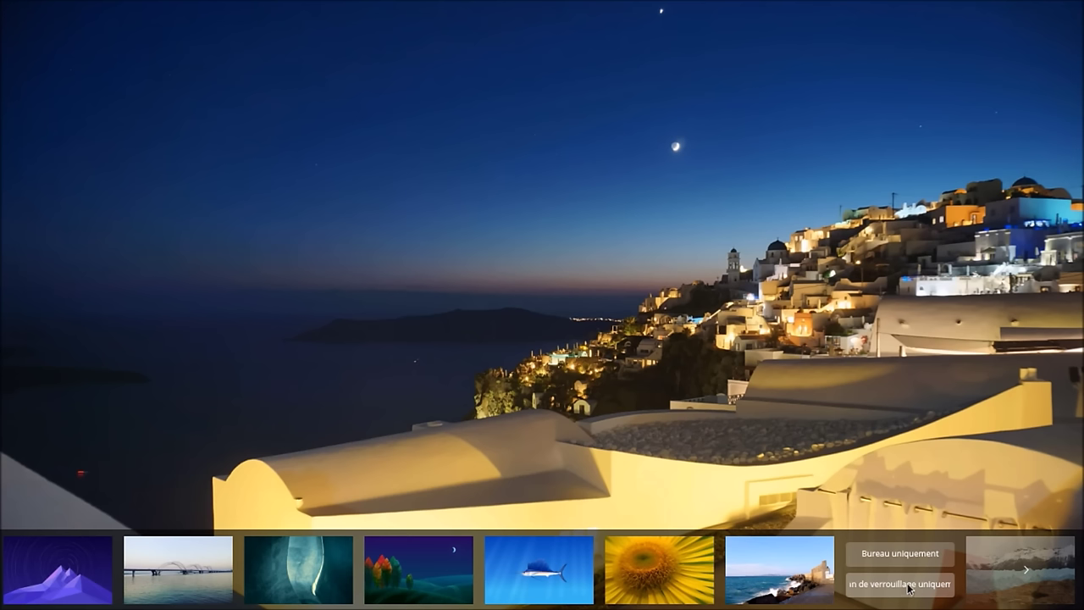
Step: Keep the night trees image as the wallpaper and close the picker
left_click(413, 575)
left_click(423, 376)
right_click(388, 189)
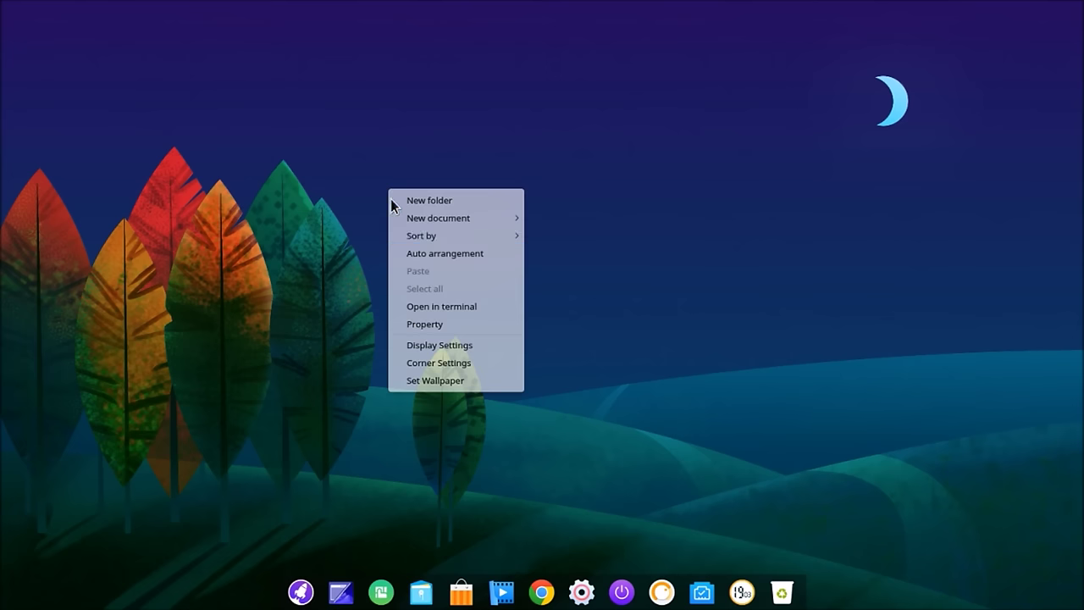
Step: Bring up the control-center side panel and flip between its notifications and weather pages
left_click(305, 337)
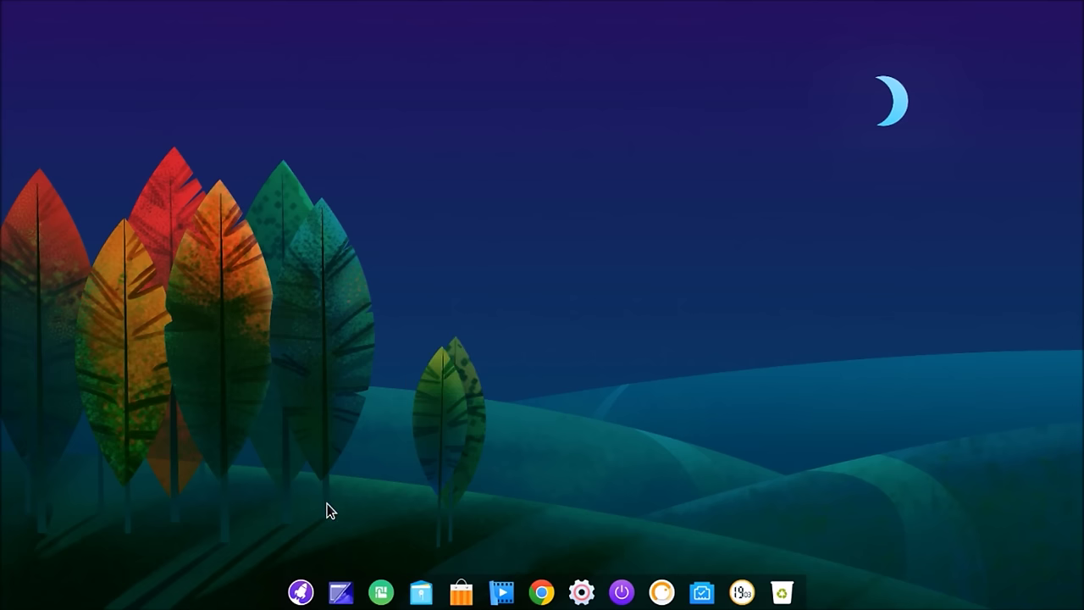
left_click(581, 593)
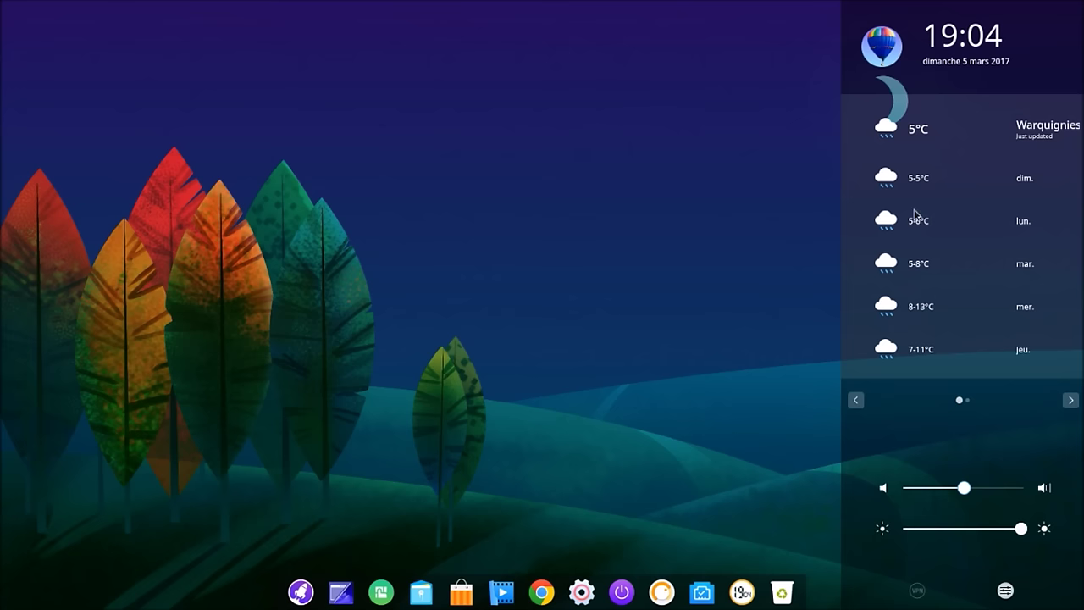
left_click(579, 514)
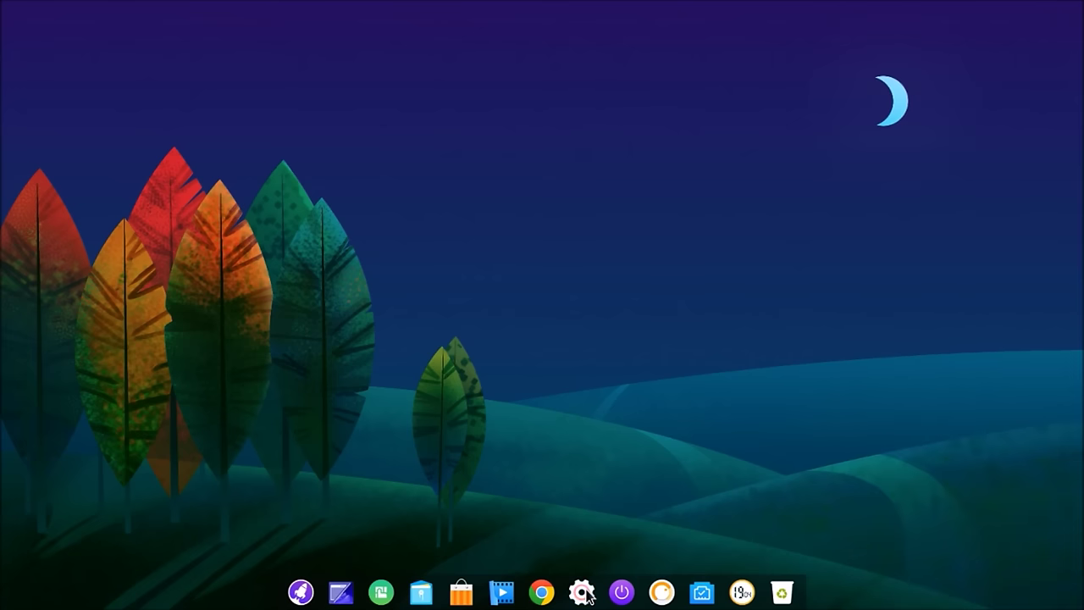
left_click(581, 592)
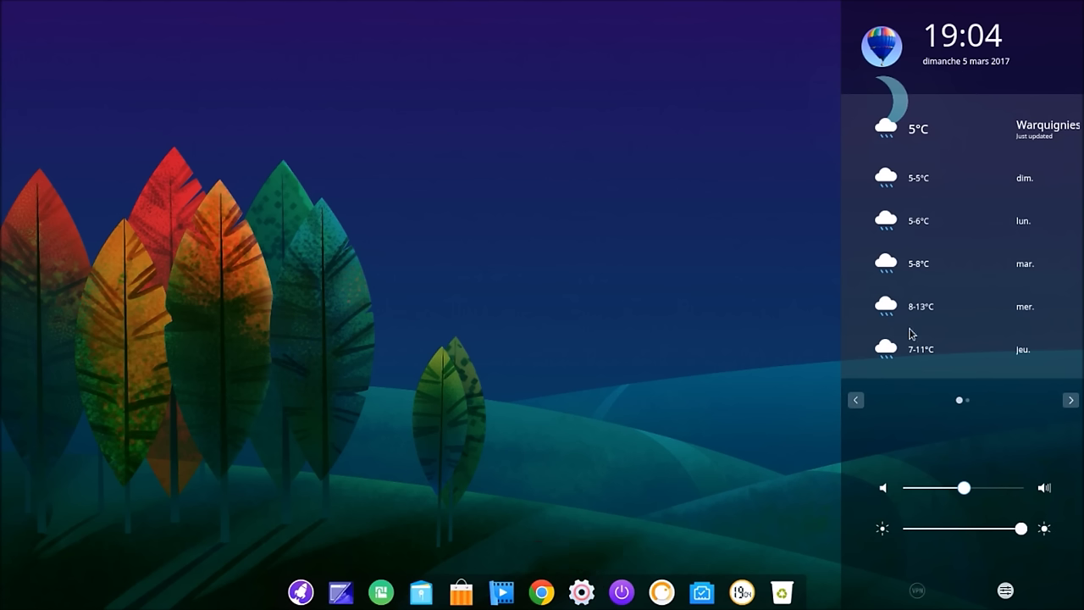
left_click(1069, 403)
left_click(856, 401)
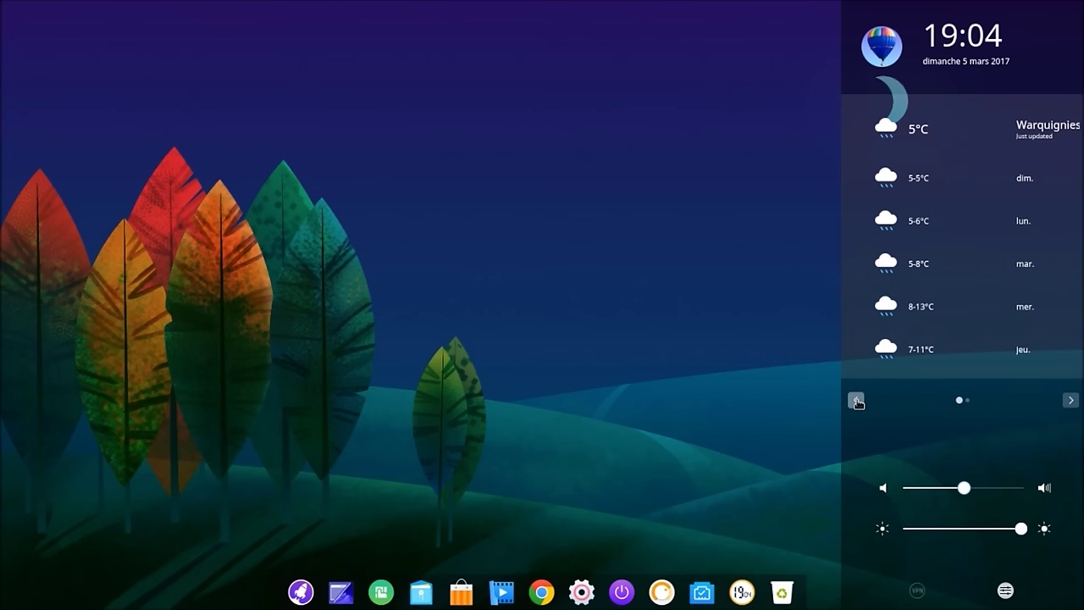
left_click(1070, 401)
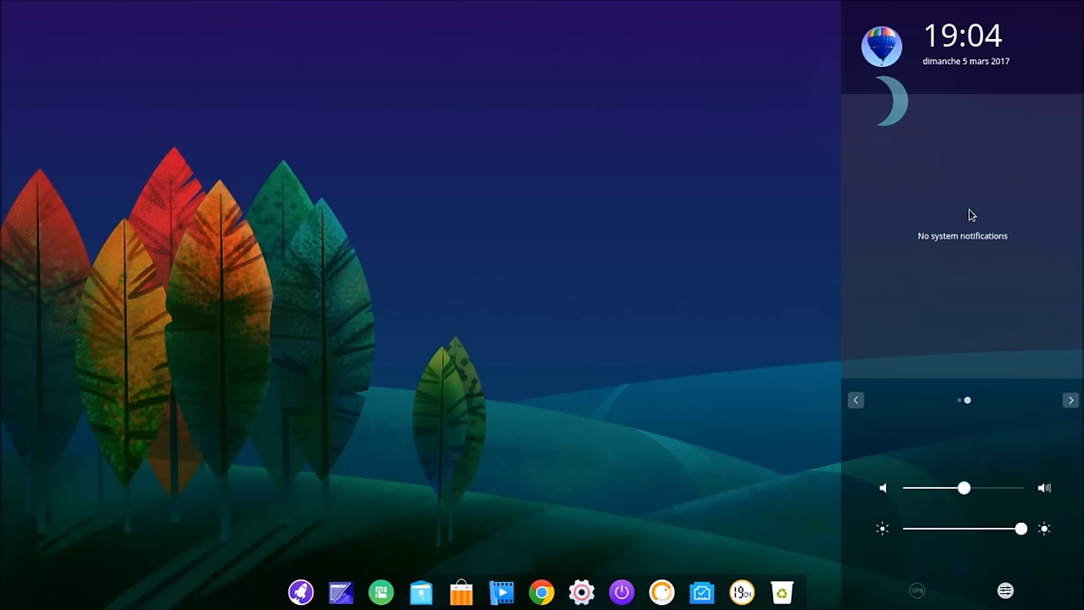
left_click(766, 273)
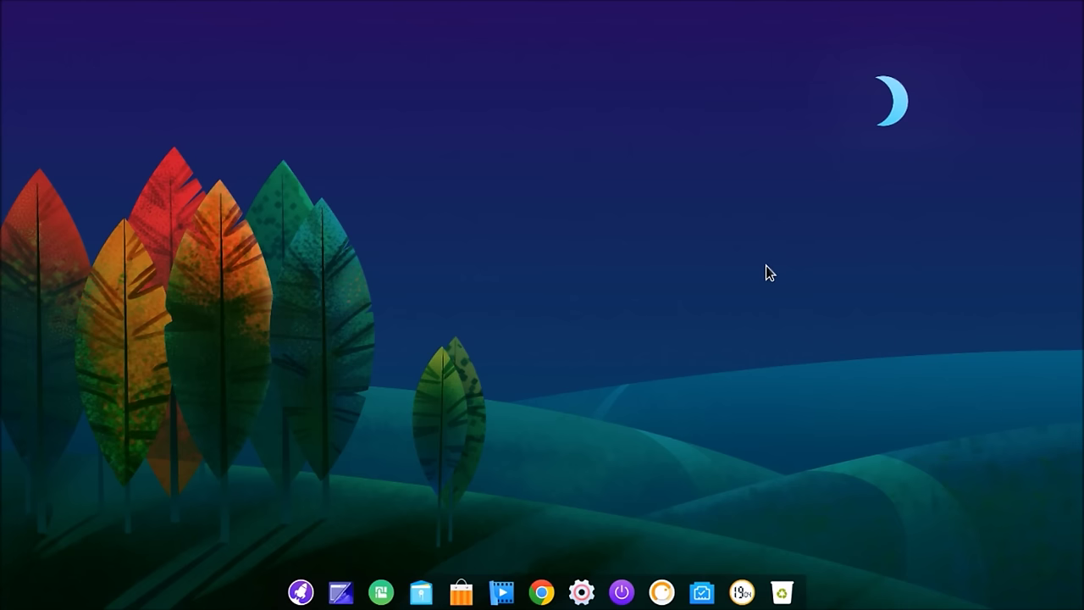
Step: Reopen the side panel and open its full list of system settings
left_click(579, 589)
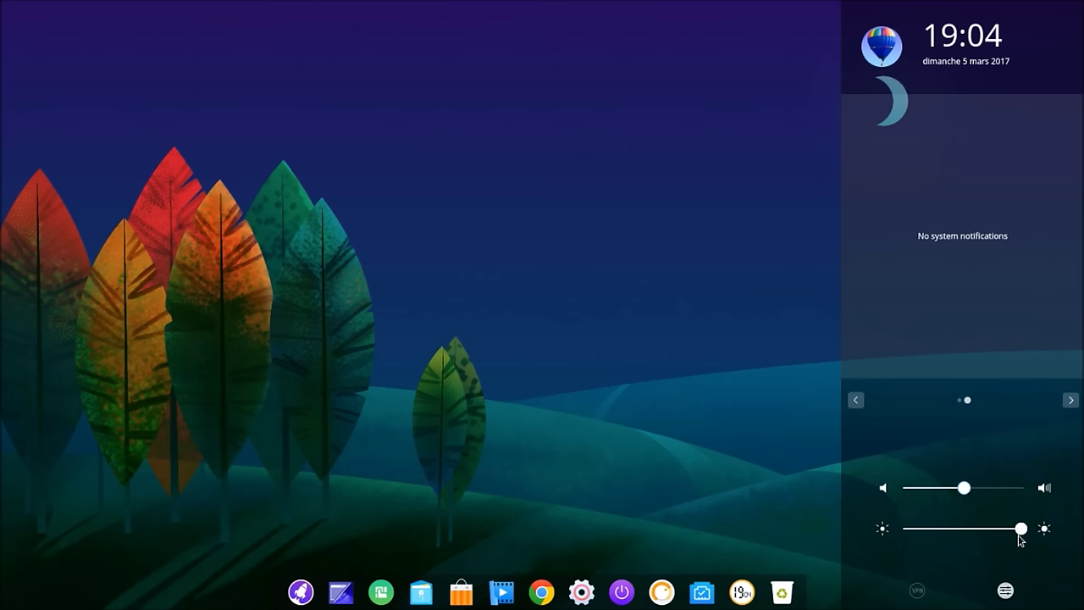
mouse_move(920, 596)
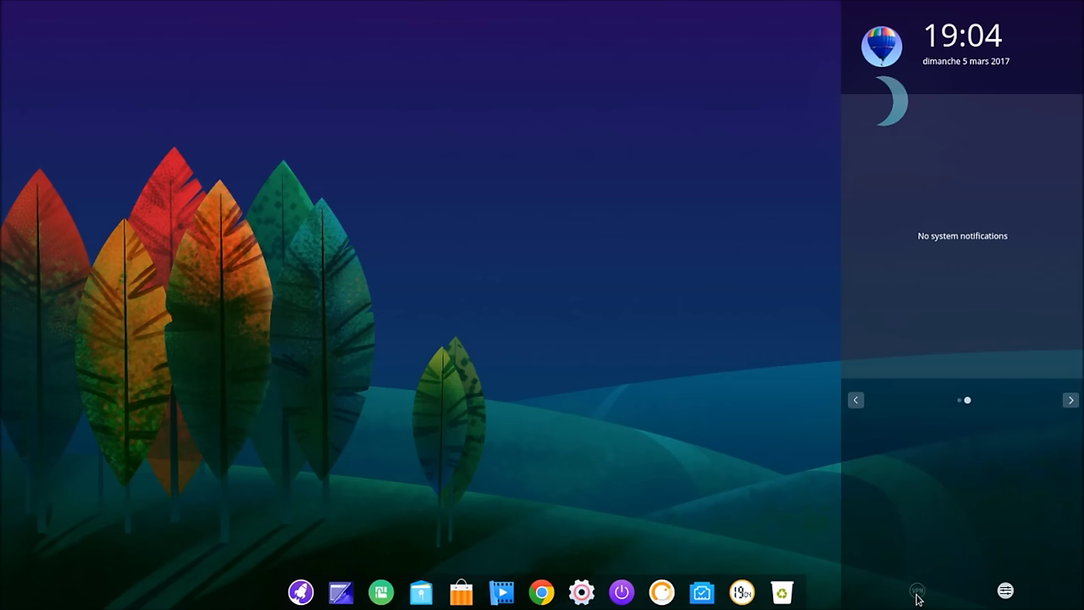
mouse_move(1004, 593)
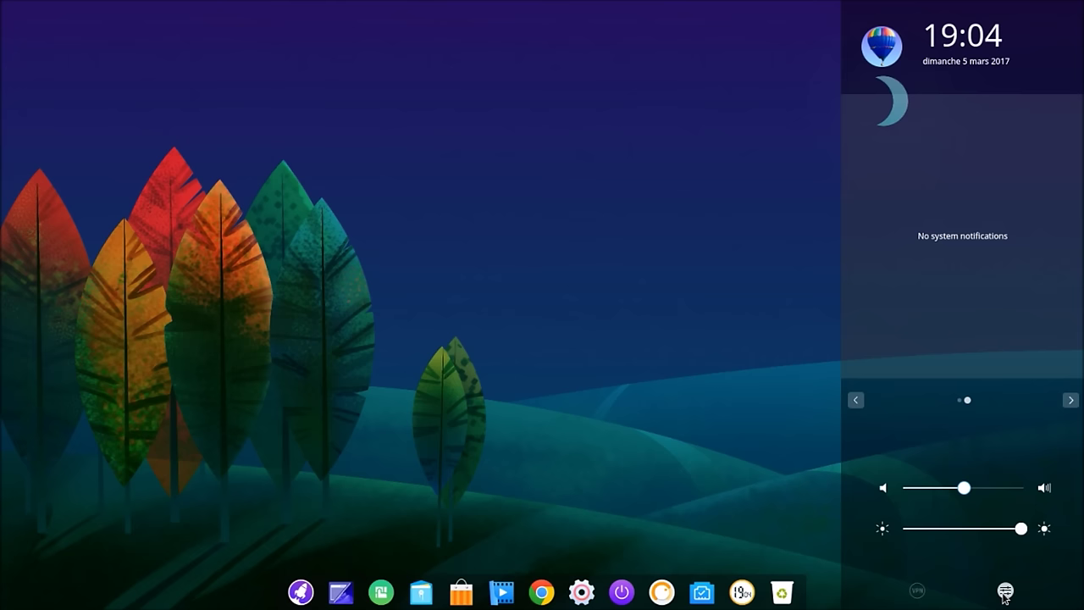
left_click(1004, 593)
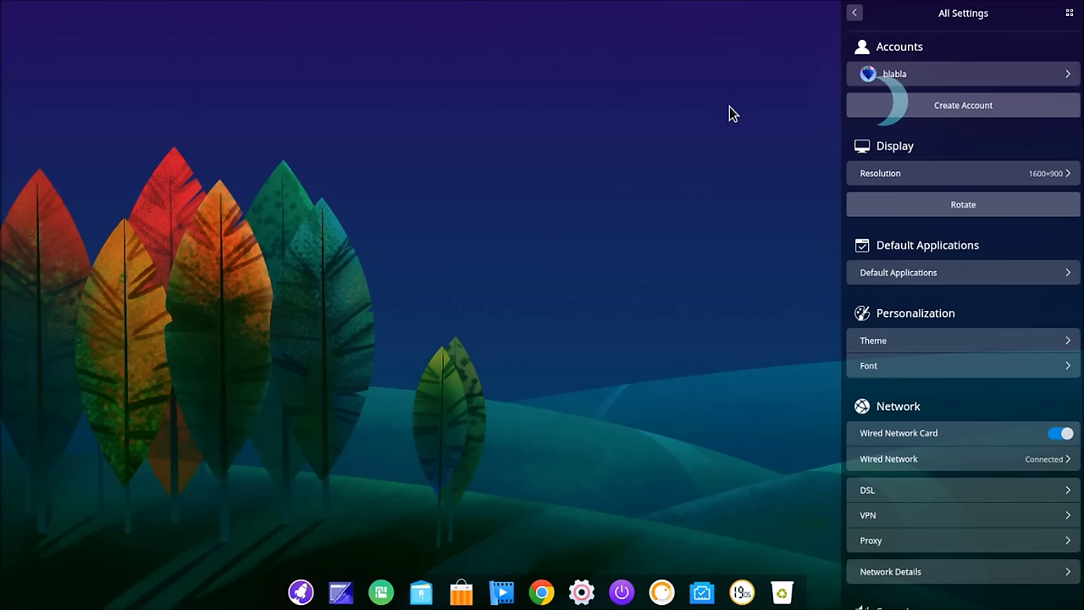
Step: Jump in turn to the Accounts, Display, Default Applications, Personalization and Network settings
left_click(1071, 17)
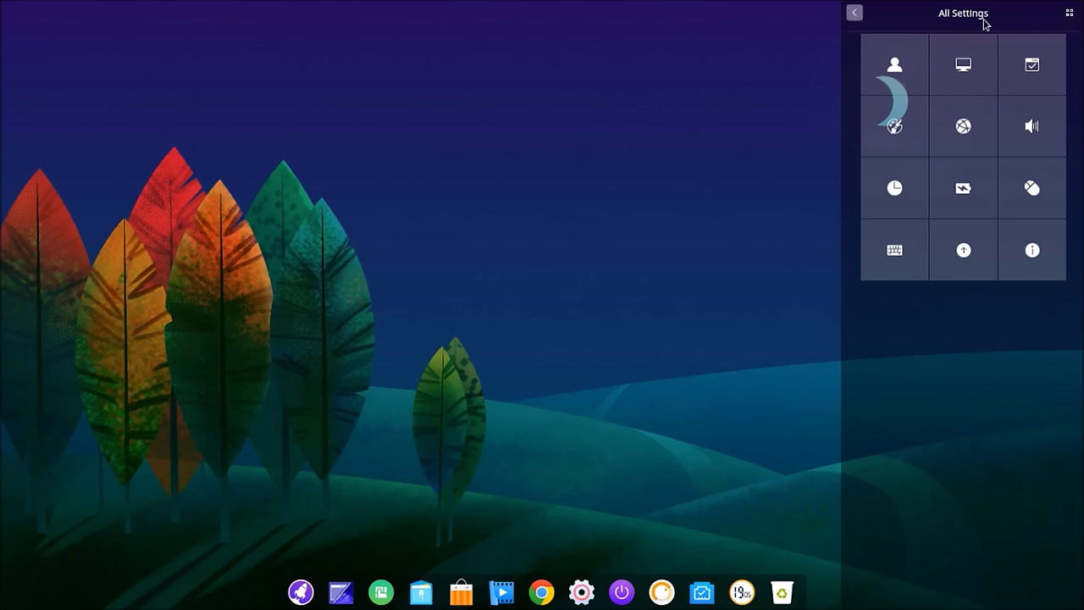
left_click(1068, 14)
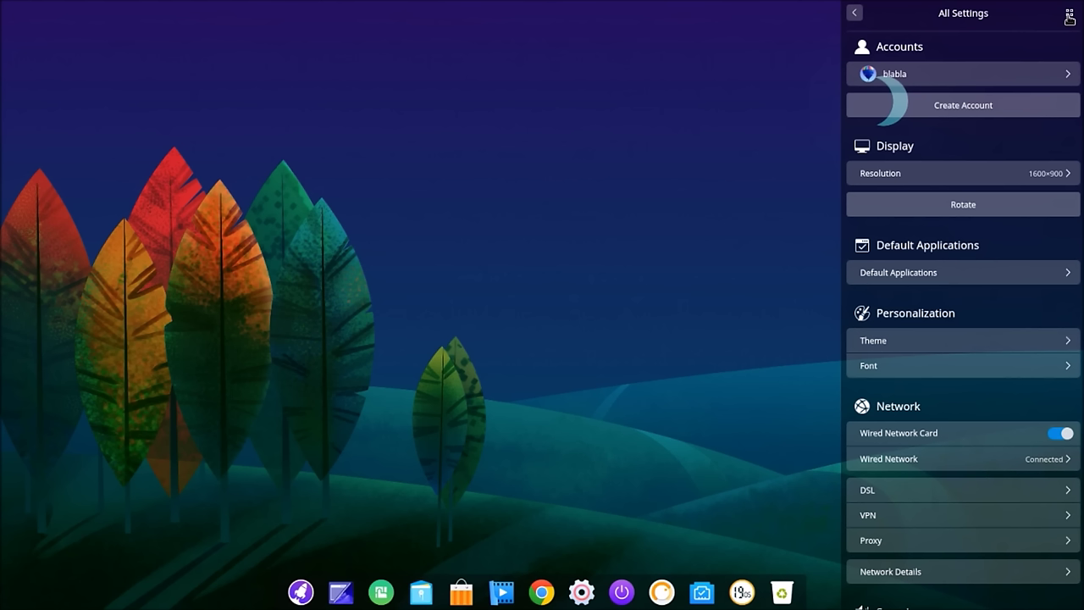
left_click(1069, 13)
left_click(897, 66)
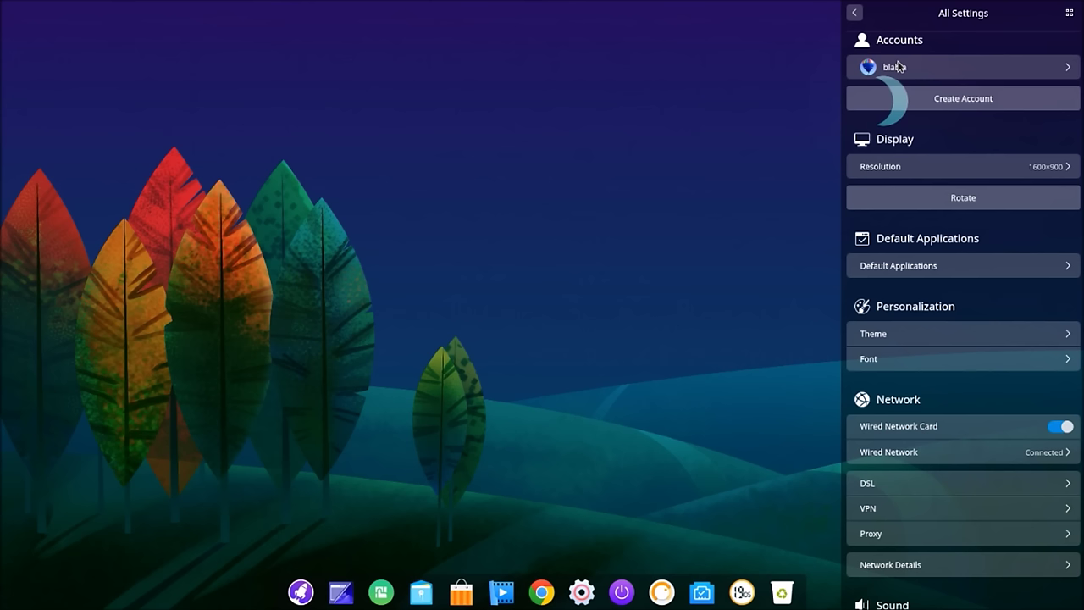
left_click(1068, 14)
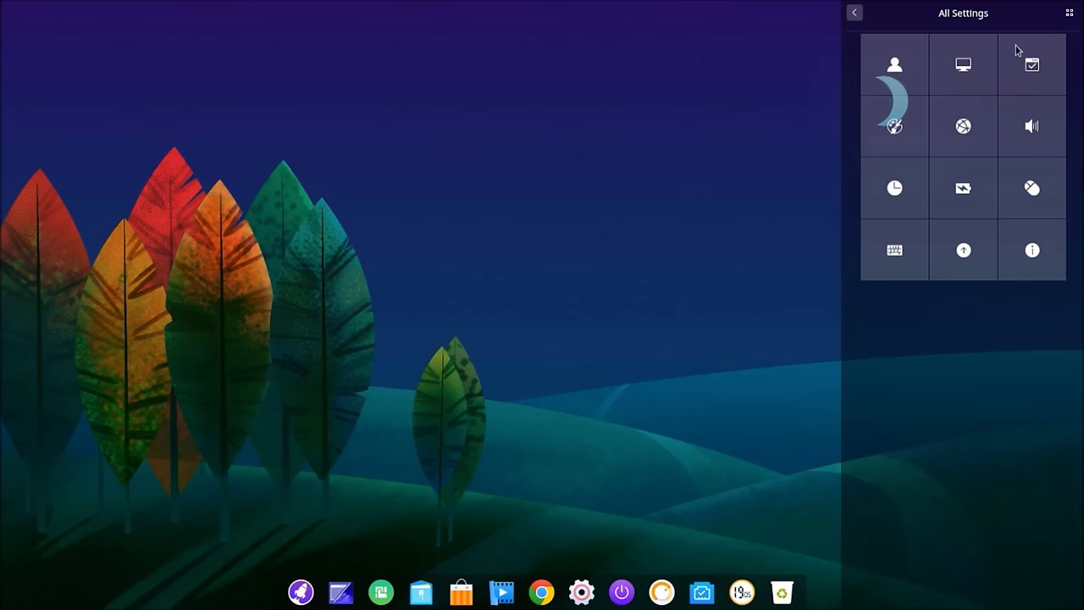
left_click(965, 68)
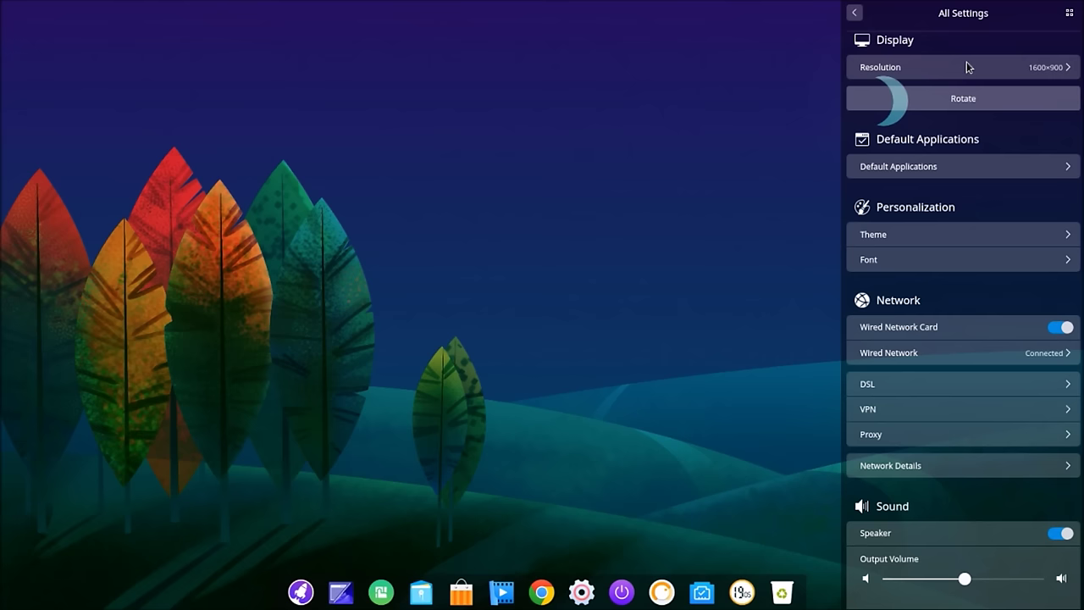
left_click(1068, 14)
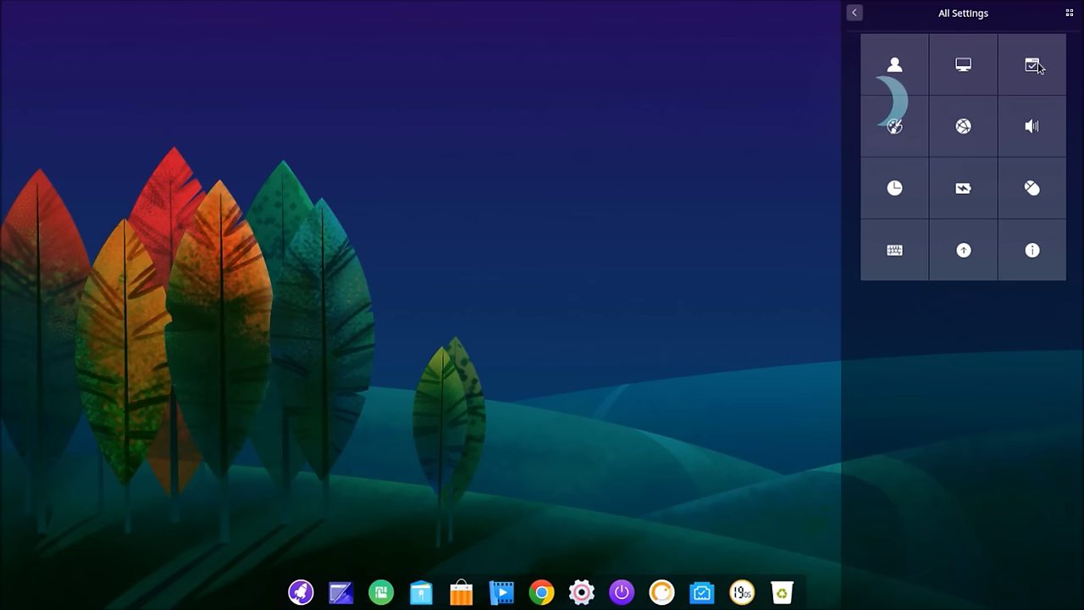
left_click(1035, 66)
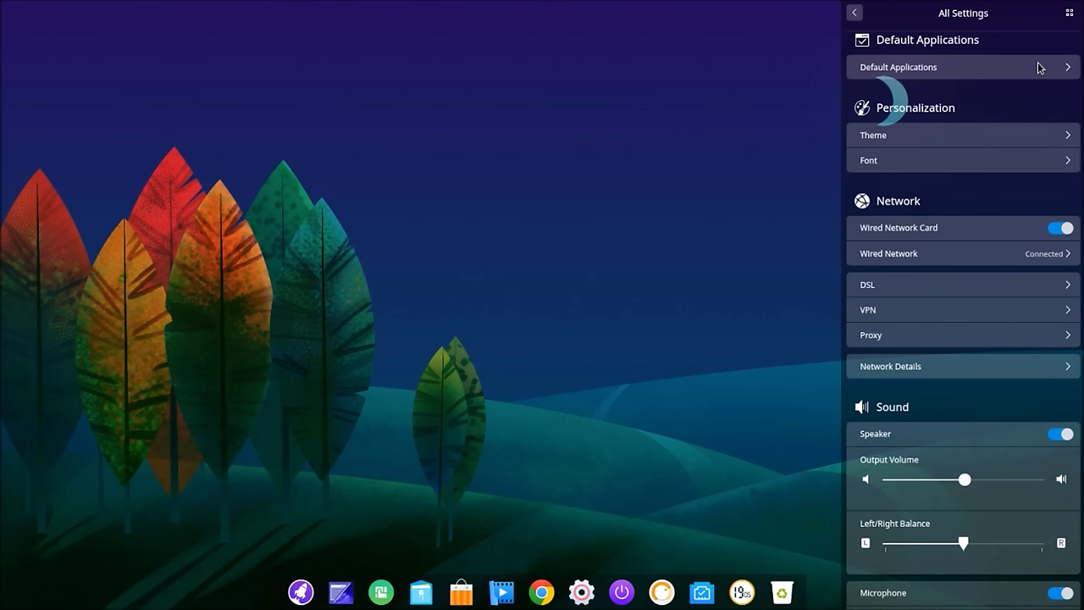
left_click(1068, 13)
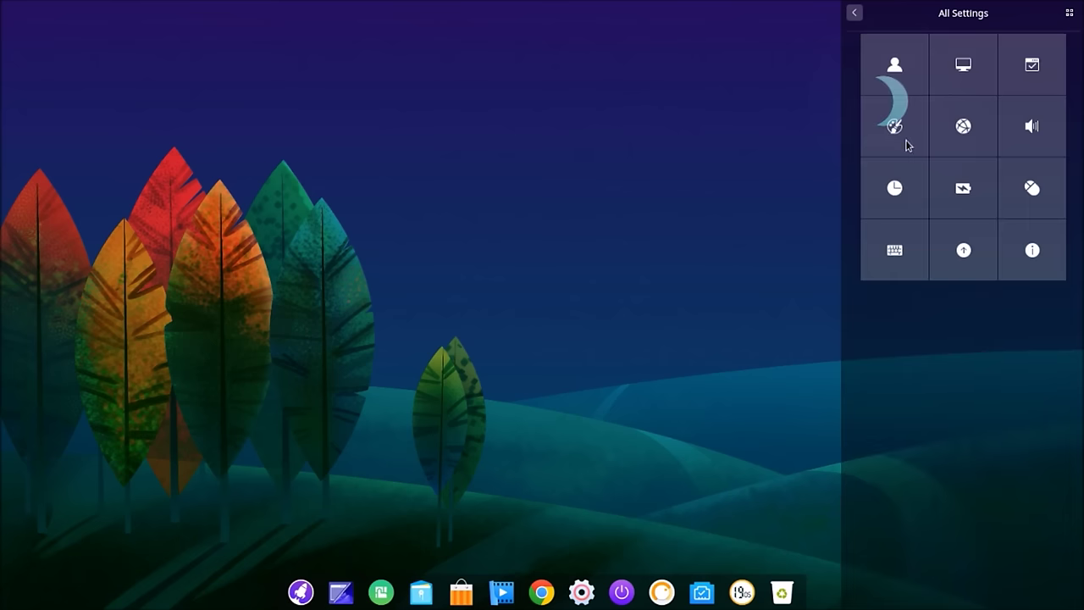
left_click(905, 145)
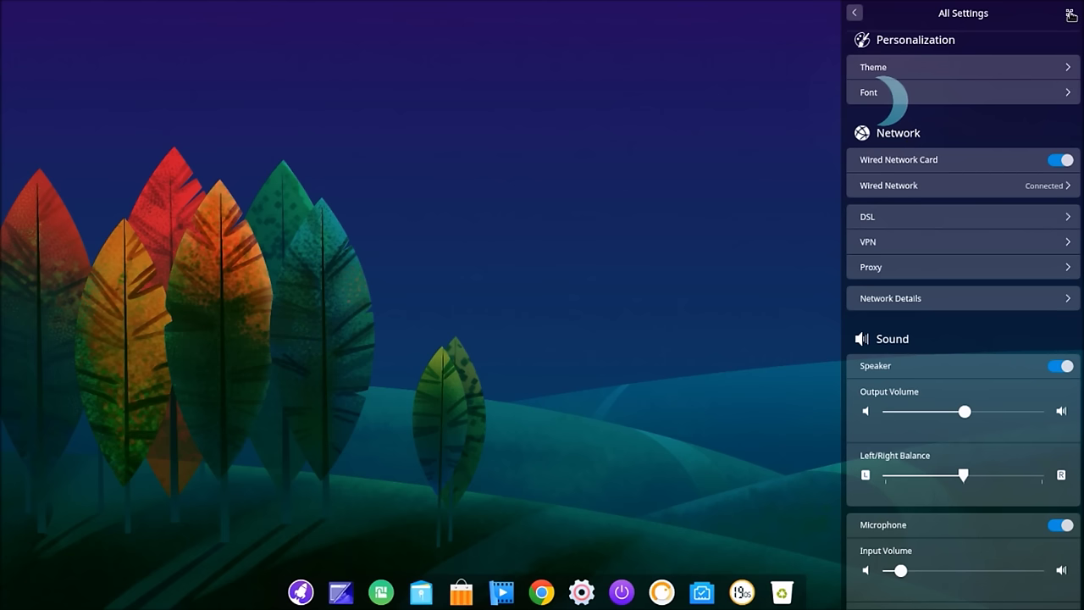
left_click(1068, 14)
left_click(965, 127)
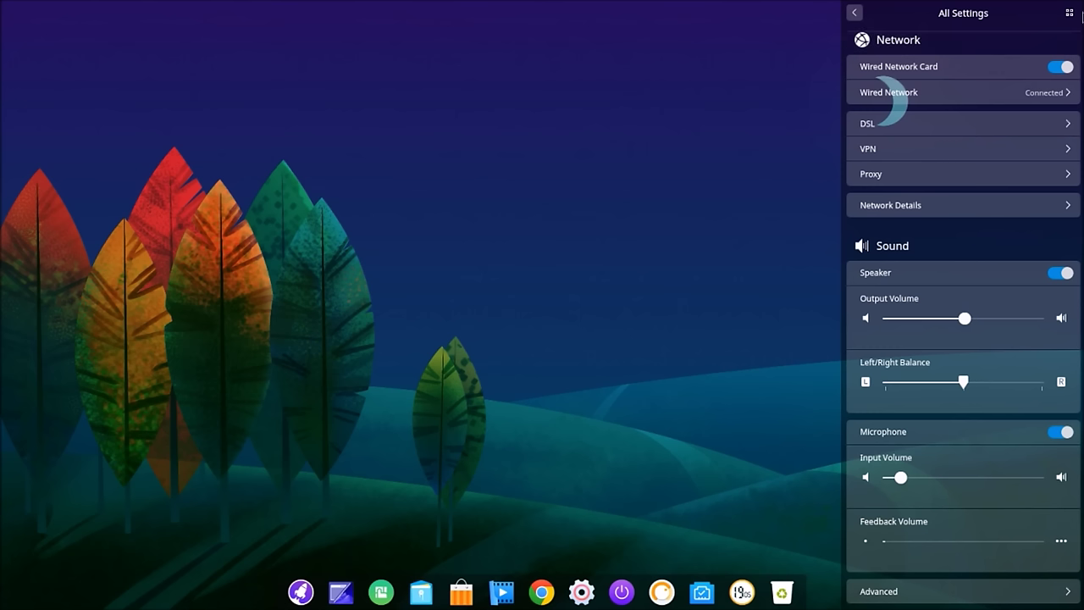
left_click(1069, 14)
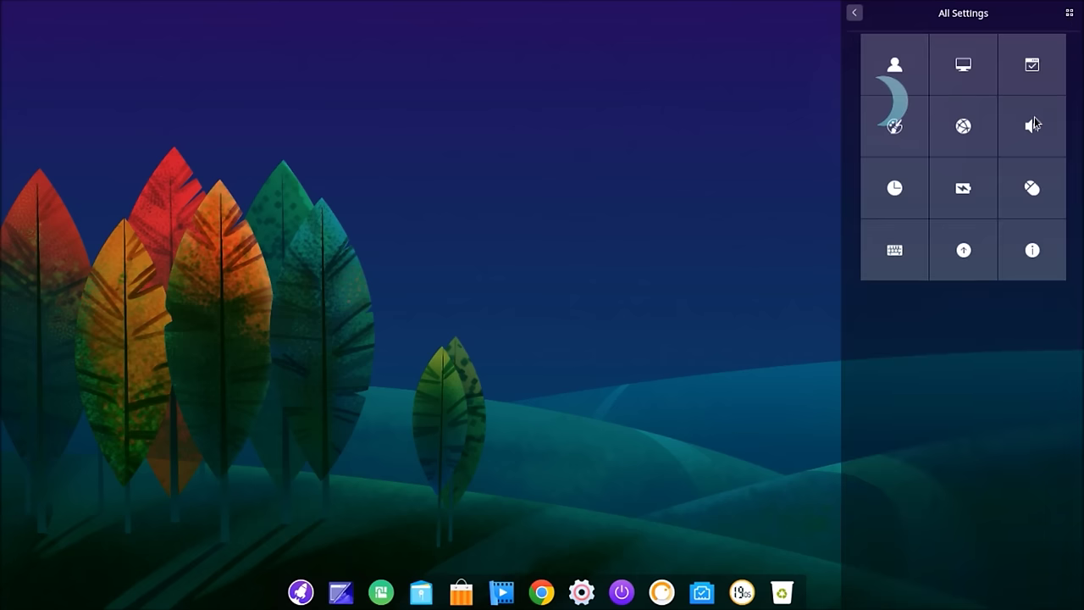
Step: Visit Sound, Time and Date, Power, Mouse, Keyboard and Update, then open Keyboard Layout (Anglais US)
left_click(1034, 120)
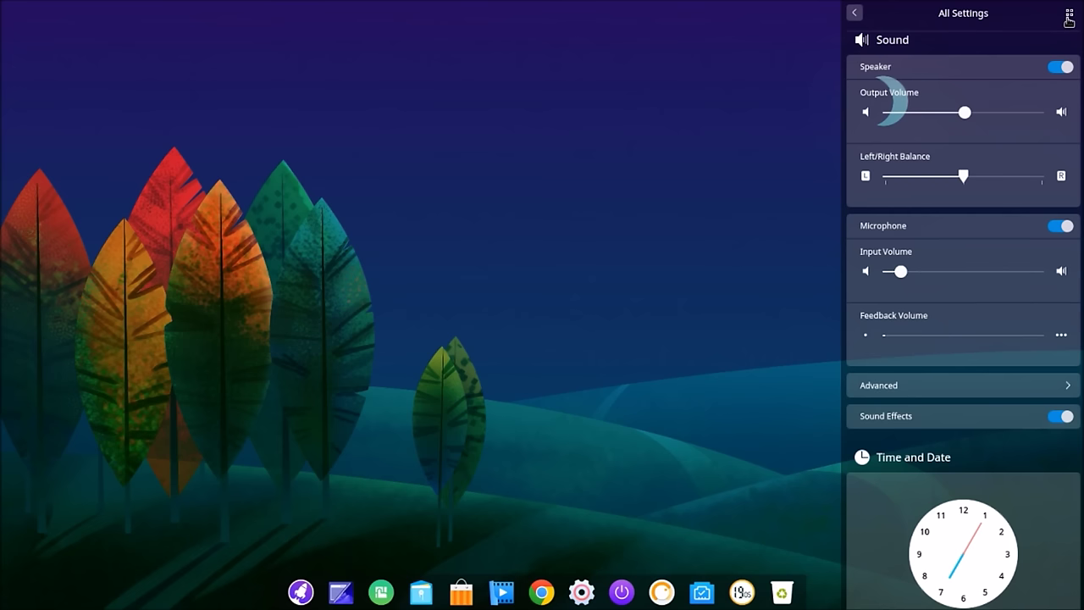
left_click(1068, 15)
left_click(903, 184)
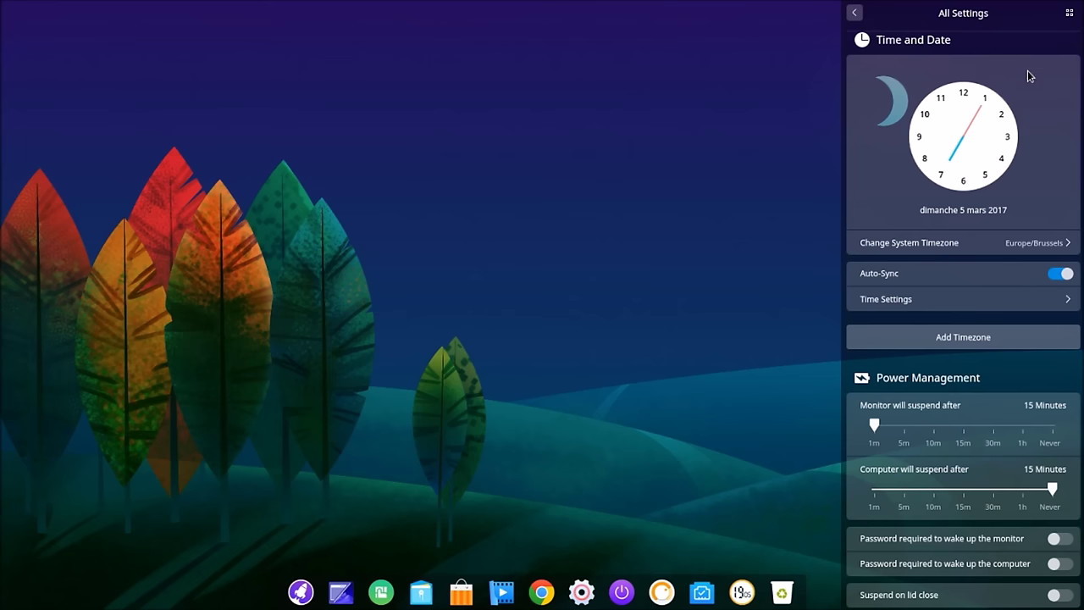
left_click(1068, 14)
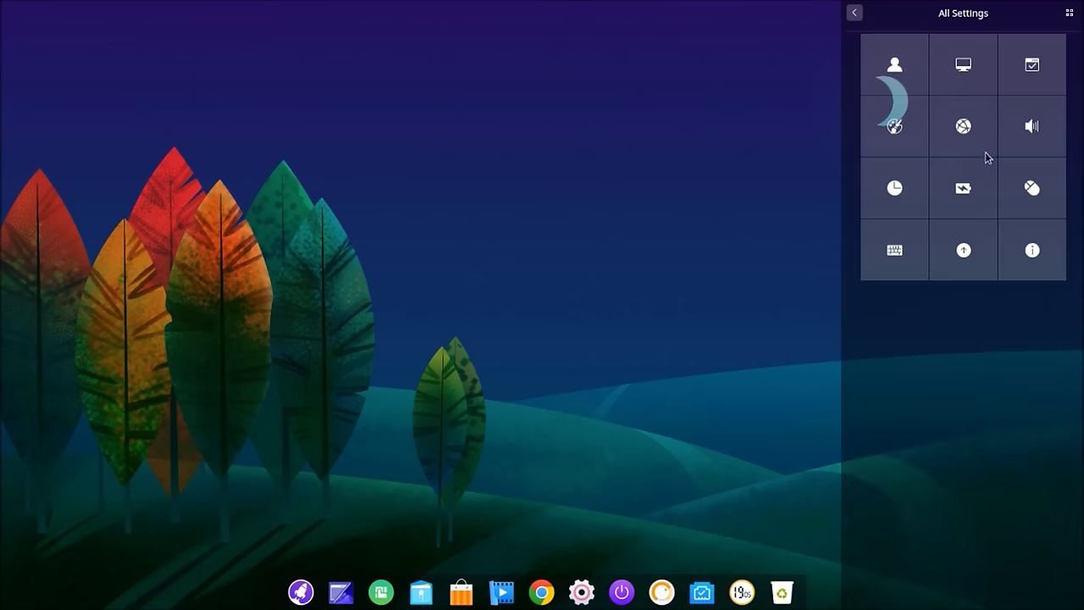
left_click(961, 191)
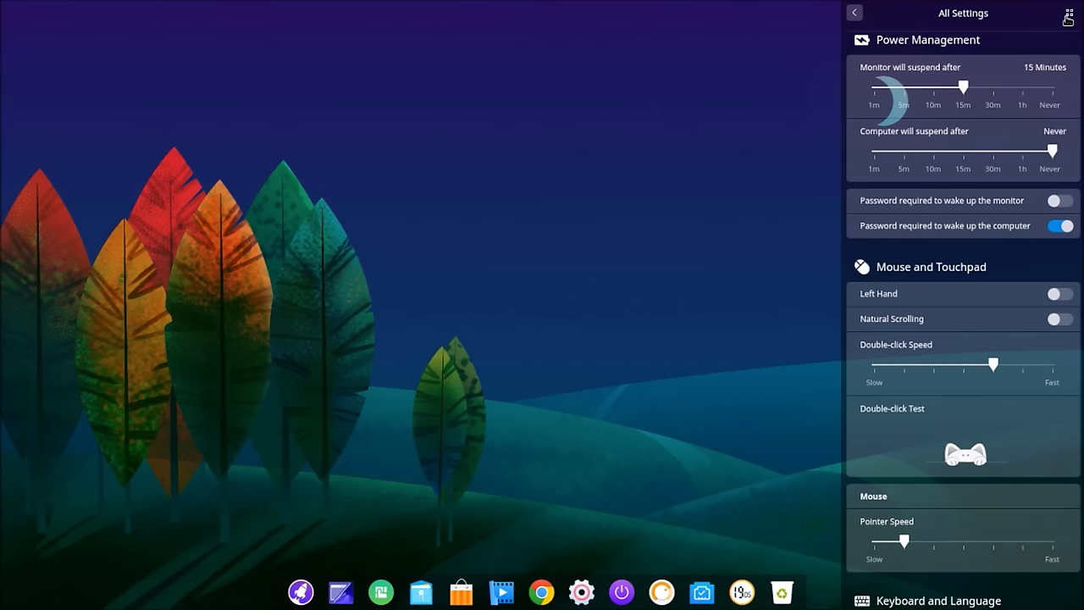
left_click(1068, 17)
left_click(1024, 183)
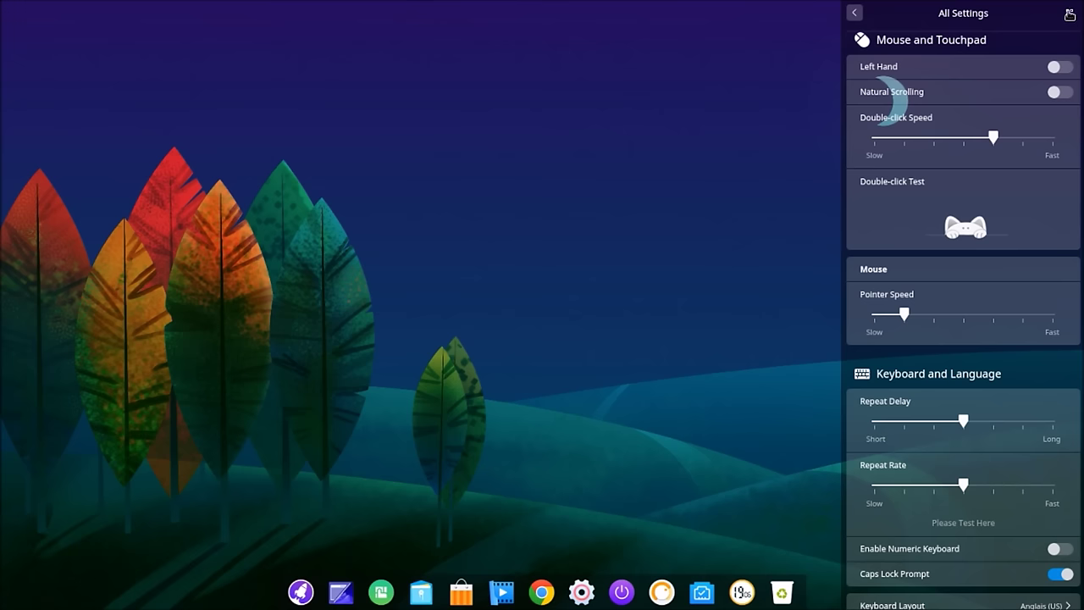
left_click(1069, 15)
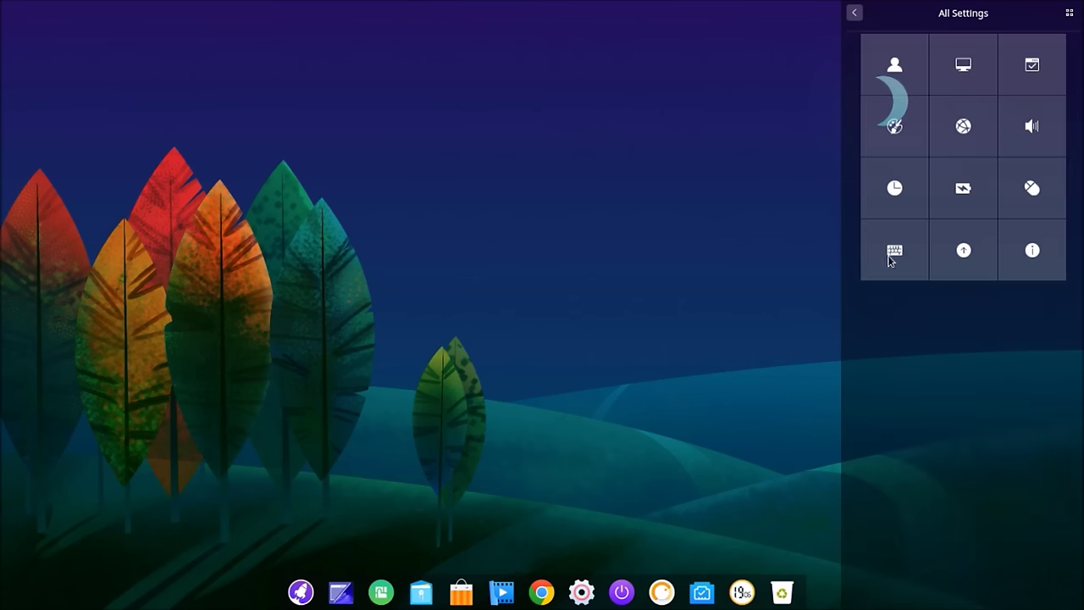
left_click(891, 255)
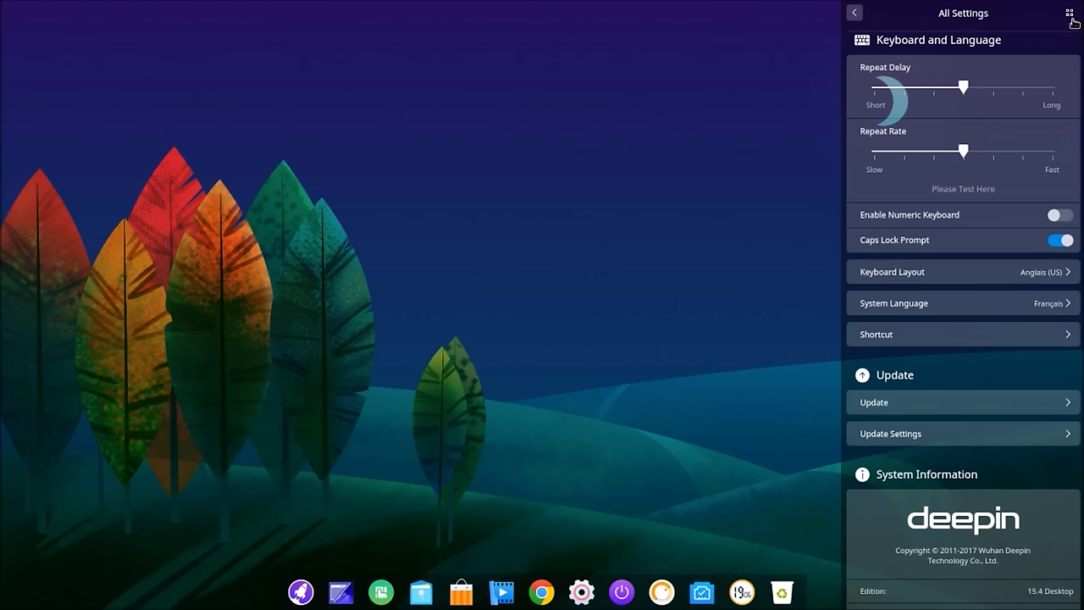
left_click(1069, 16)
left_click(972, 240)
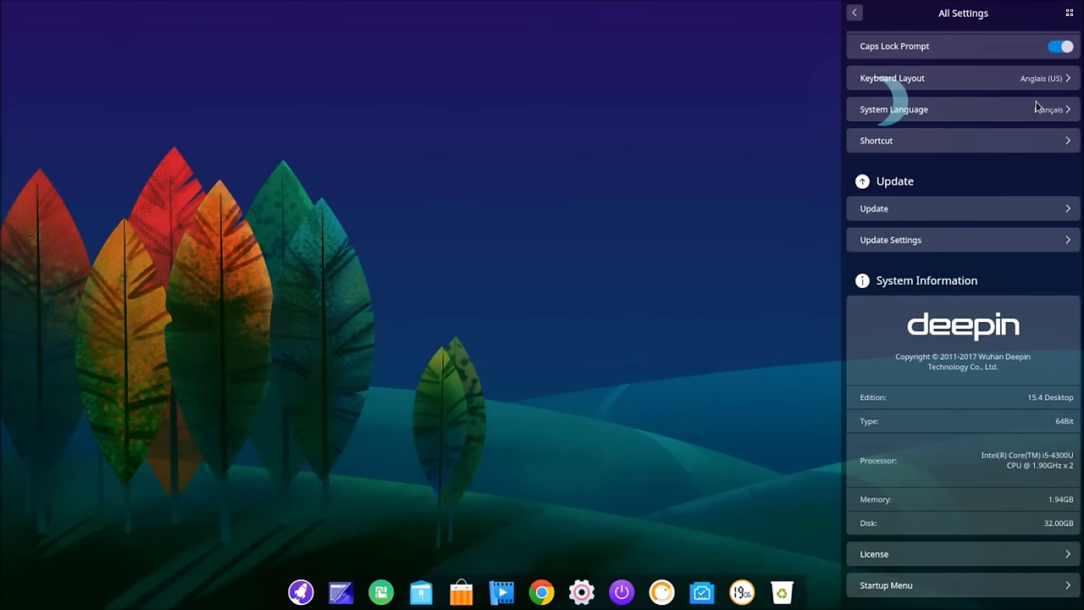
left_click(1034, 80)
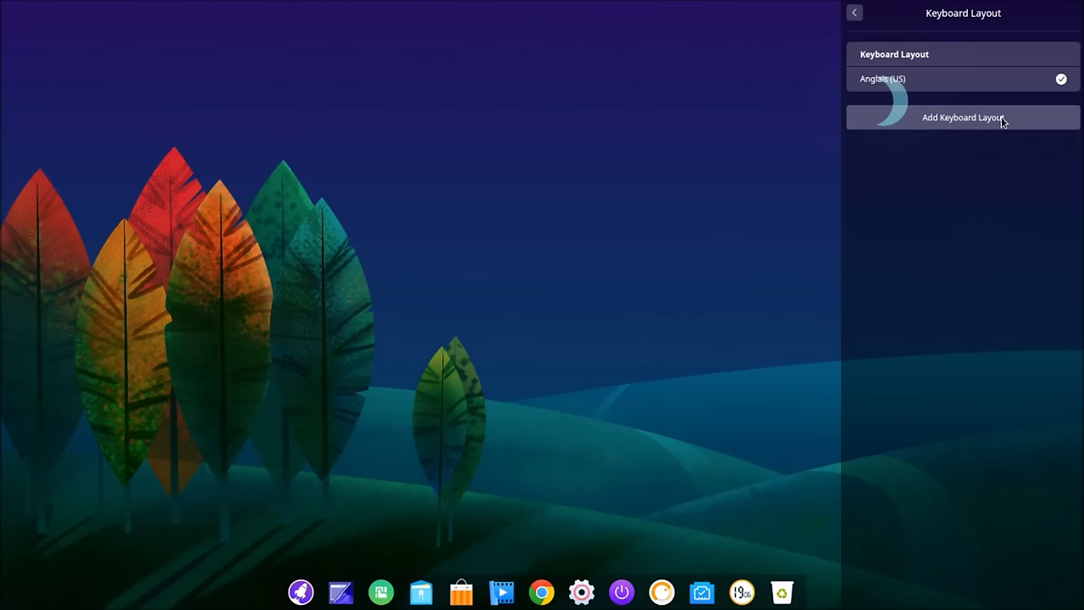
Step: Pick Belge from the keyboard layout list as the active layout, then return to All Settings
left_click(968, 118)
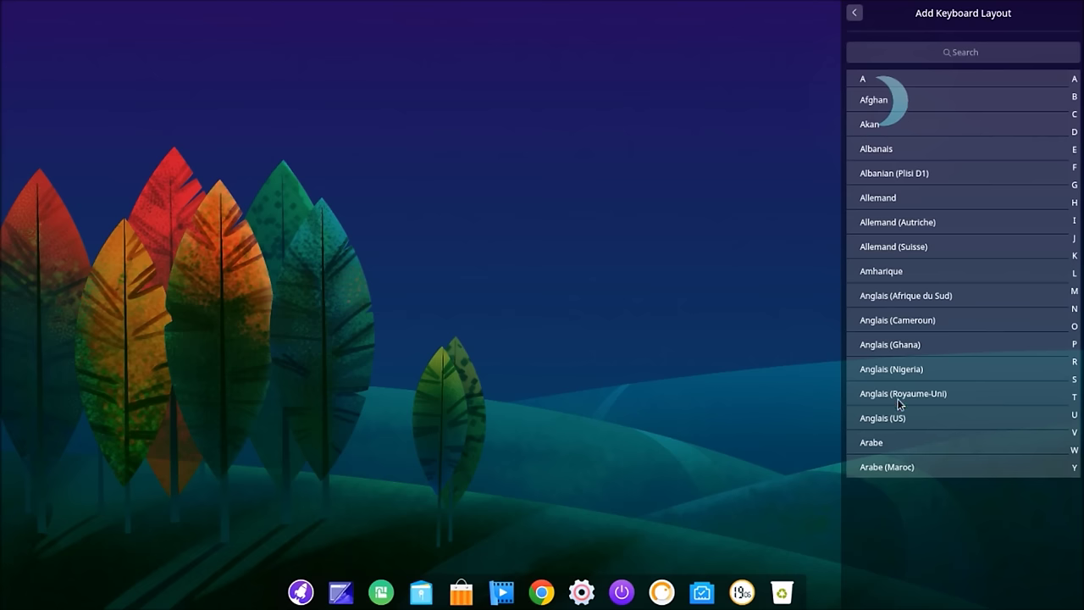
scroll(891, 393, "down", 10)
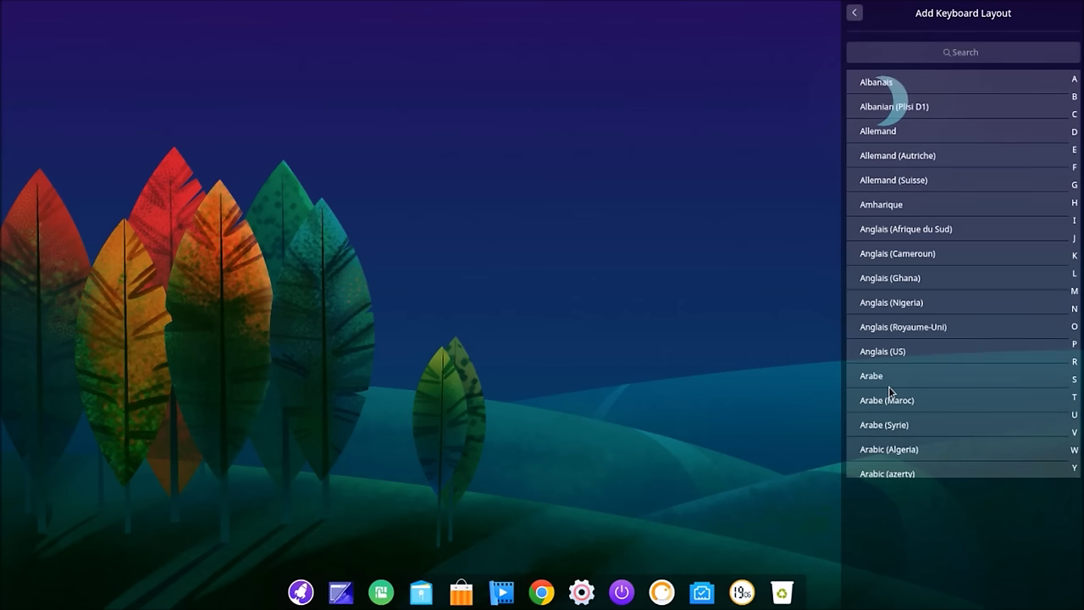
scroll(889, 390, "down", 4)
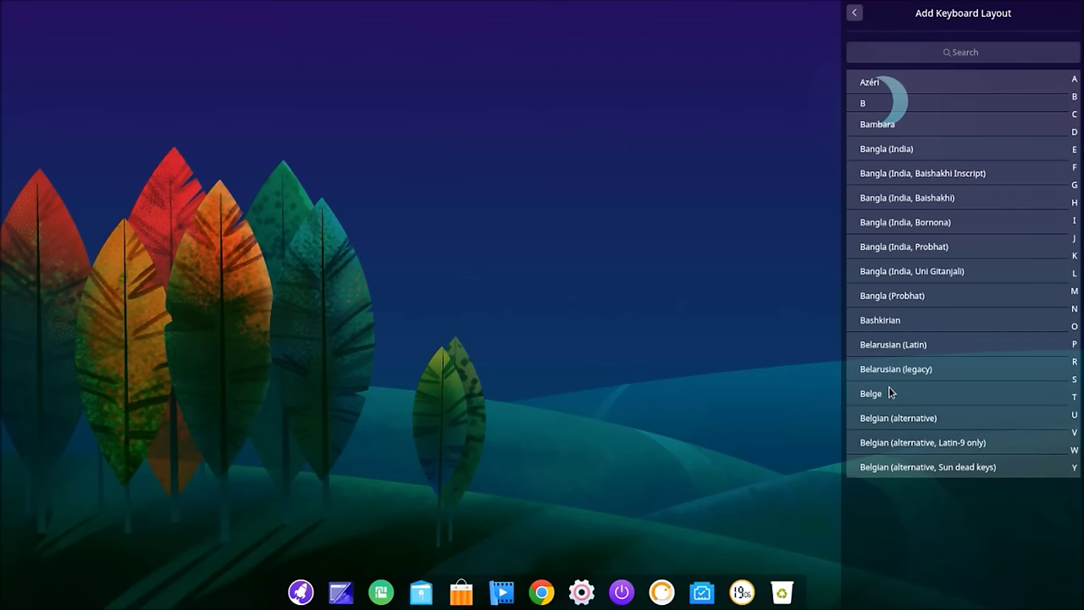
left_click(880, 400)
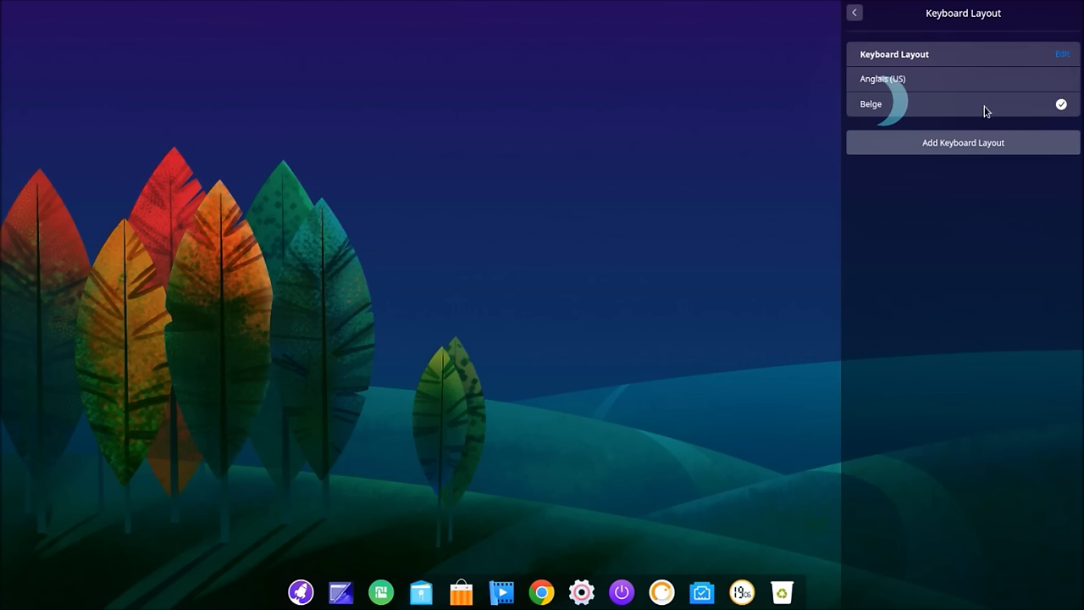
left_click(855, 14)
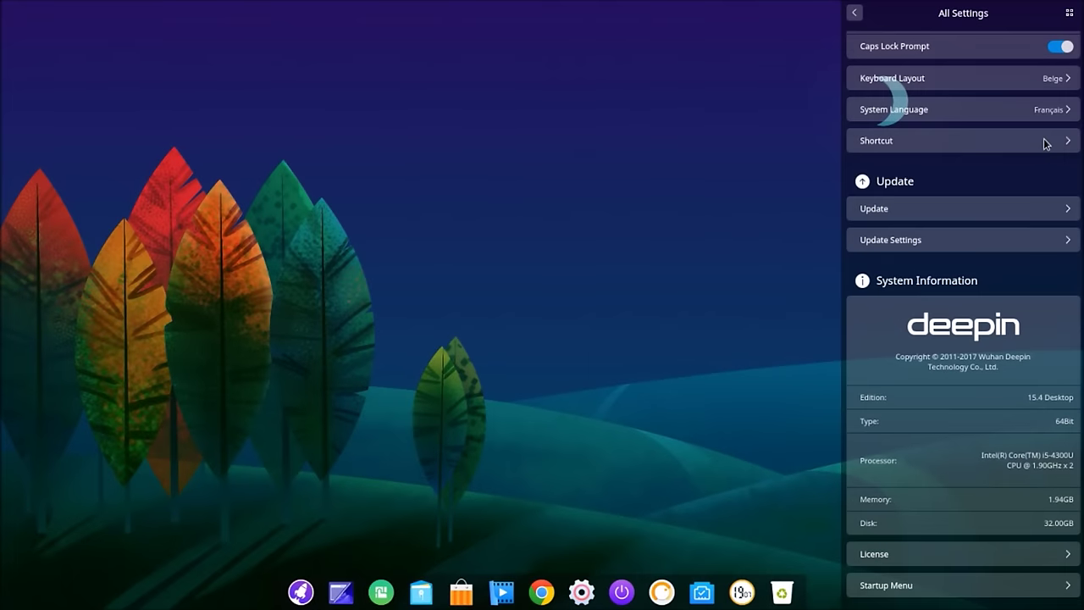
Step: Check for updates, download them, and accept the D'accord prompt to restart and install
left_click(1044, 212)
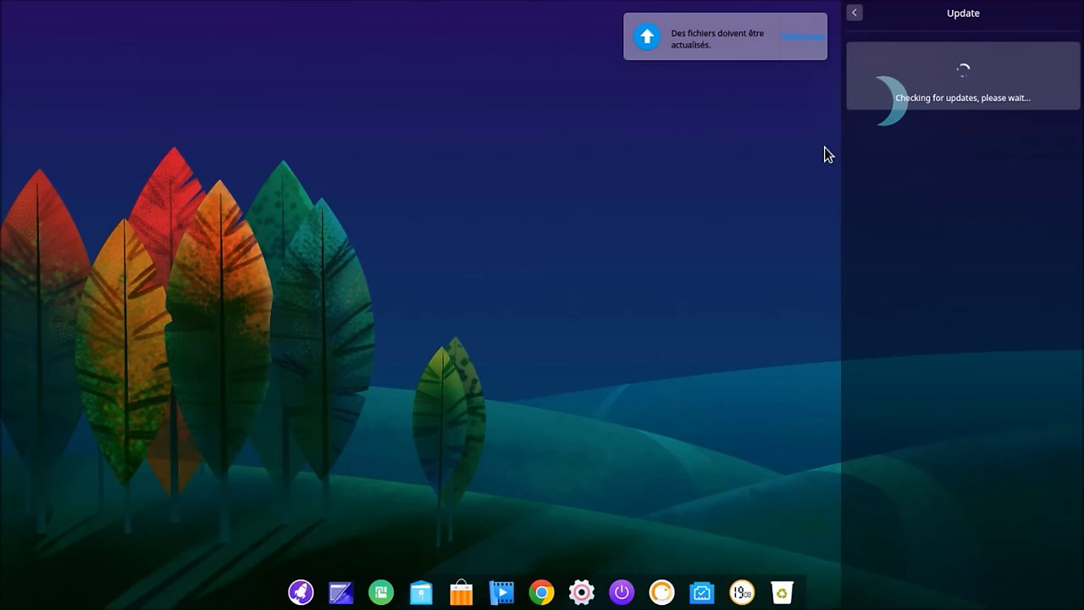
left_click(791, 42)
left_click(792, 39)
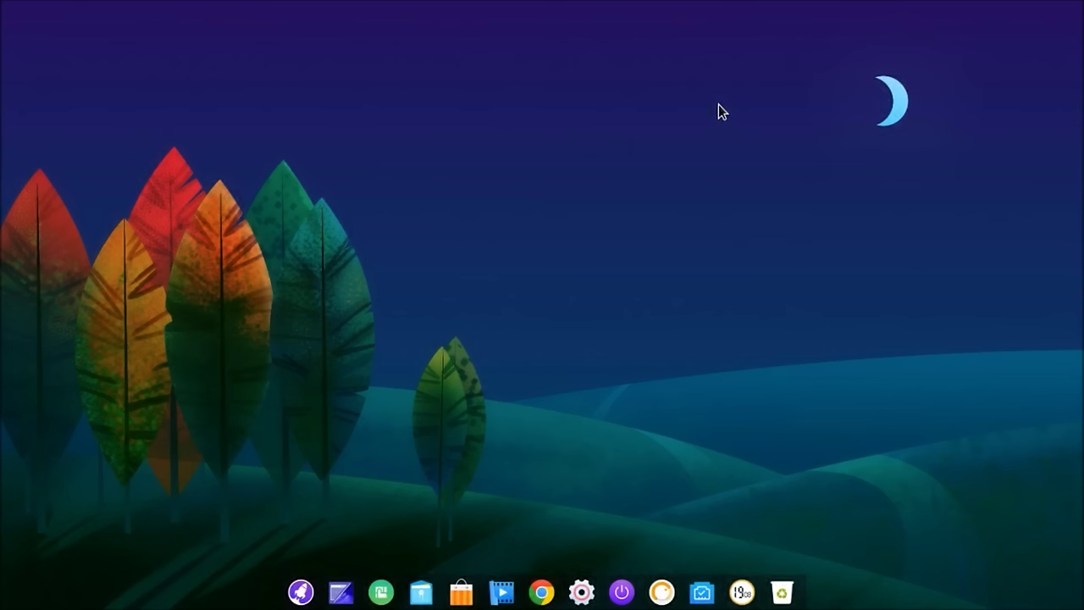
left_click(591, 593)
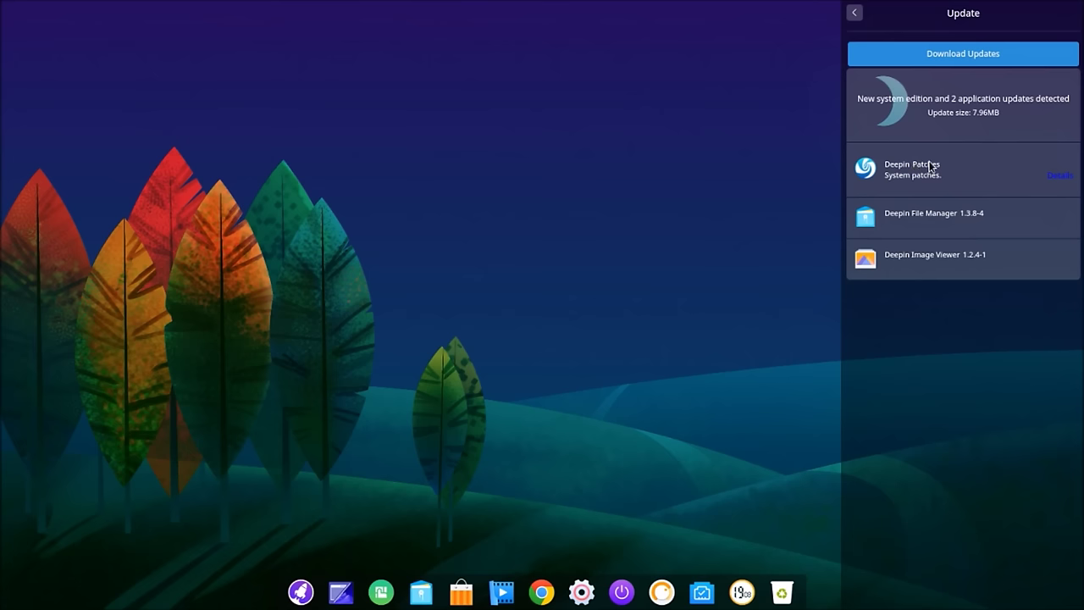
left_click(982, 55)
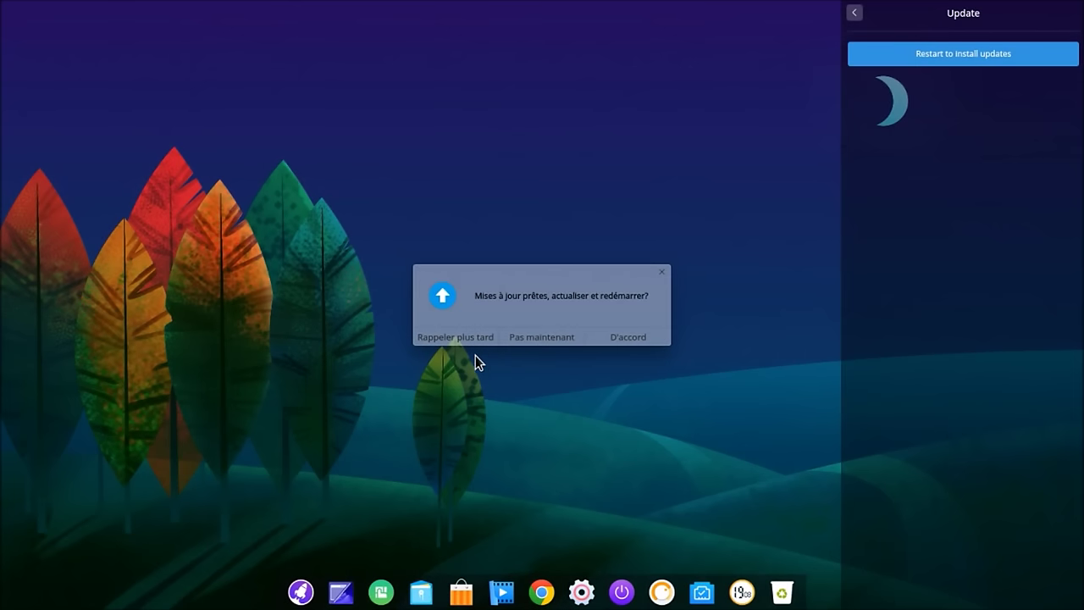
left_click(613, 338)
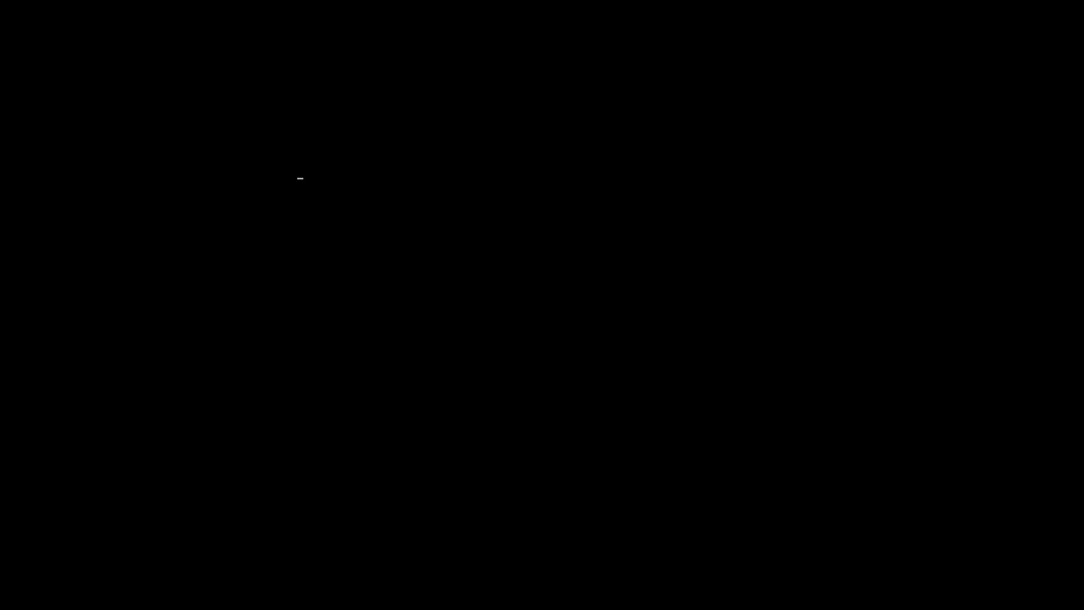
Step: Boot without waiting, log in with the account password, and open the control center side panel
key("Return")
type("******")
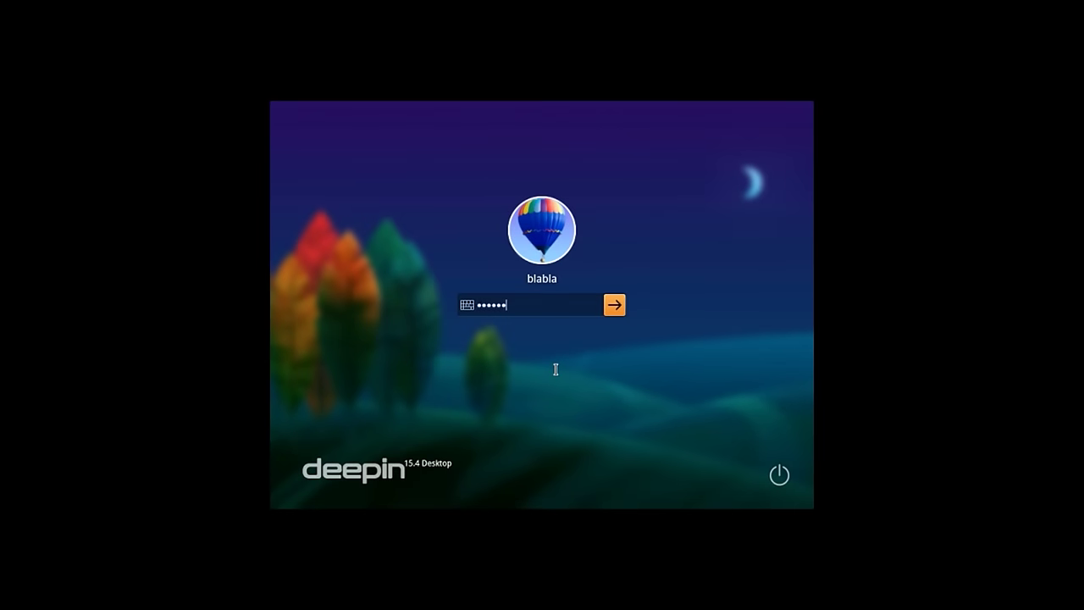
key("Return")
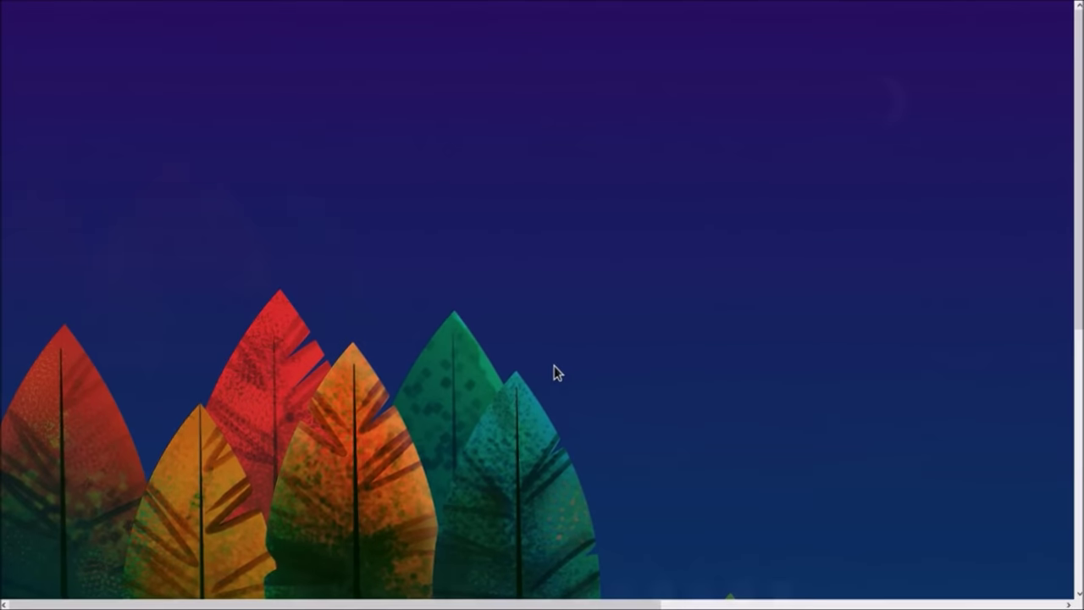
left_click(583, 592)
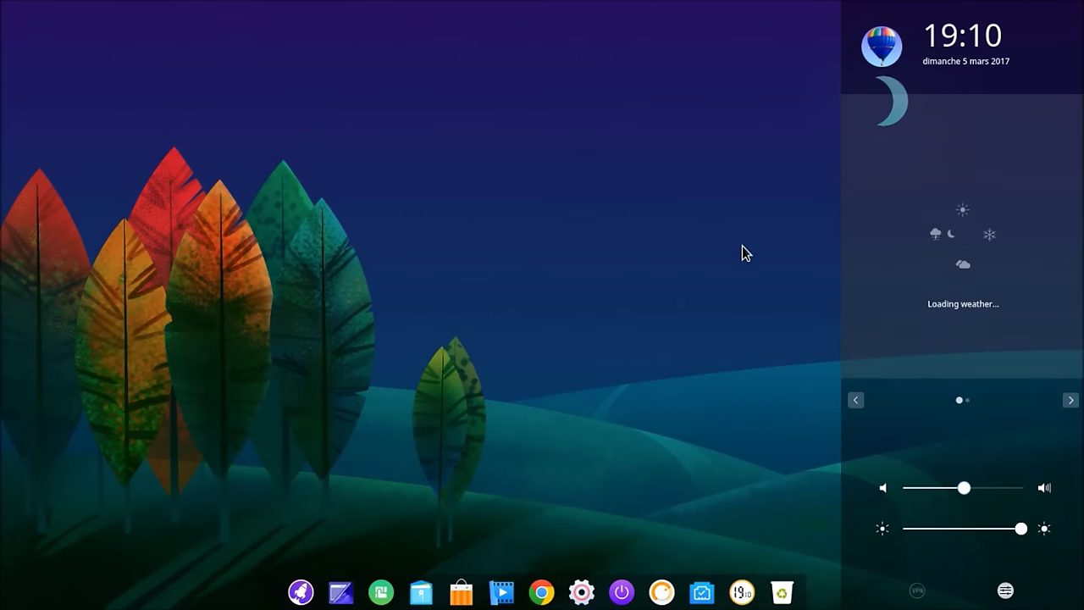
Step: Give the existing account a new avatar picture, leaving the password form unchanged
left_click(1068, 402)
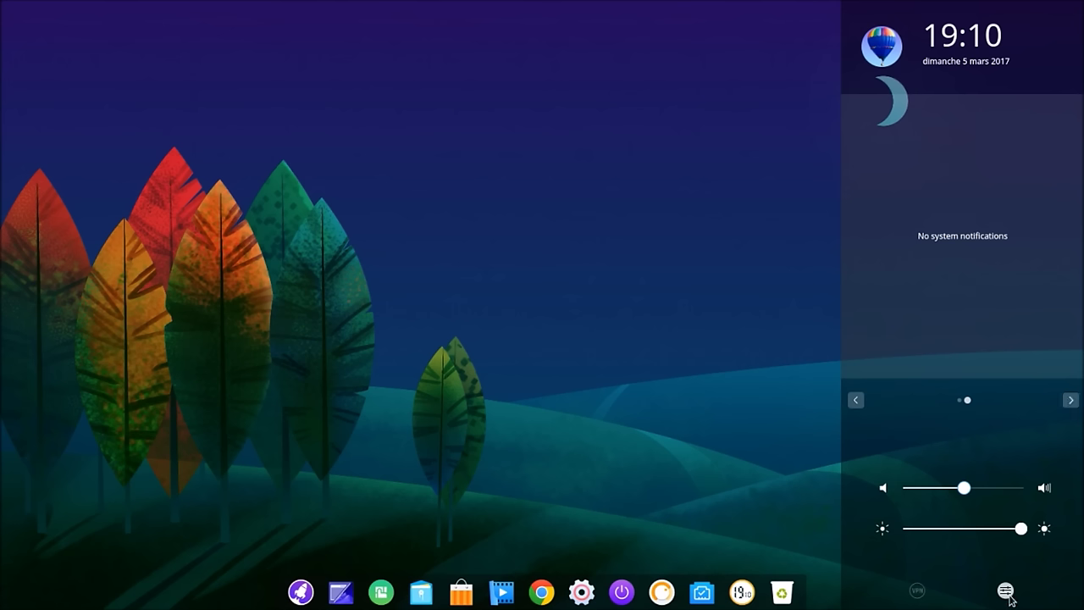
left_click(1009, 599)
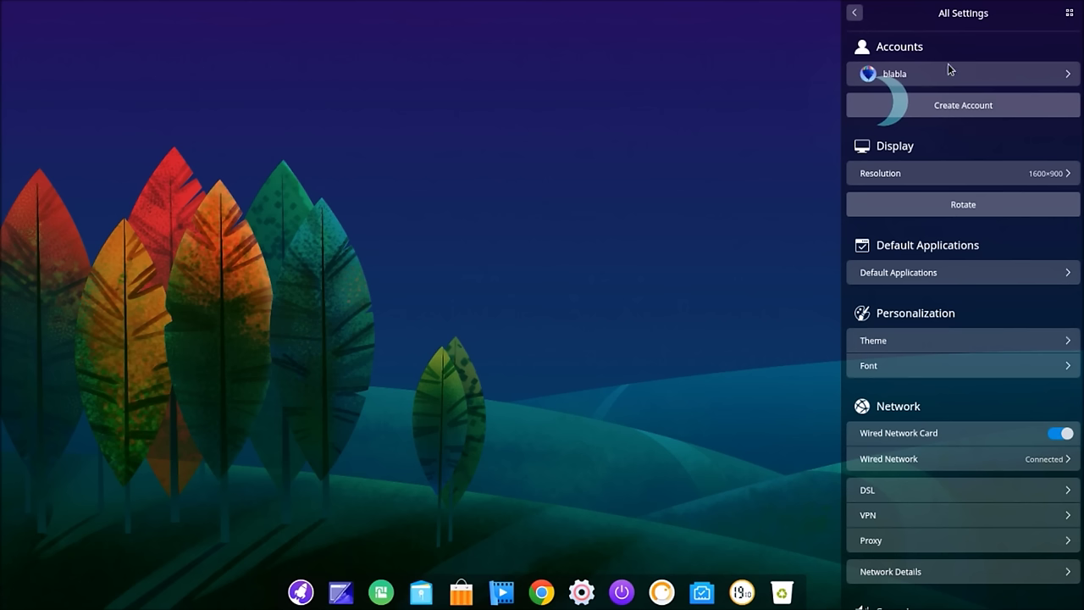
left_click(996, 76)
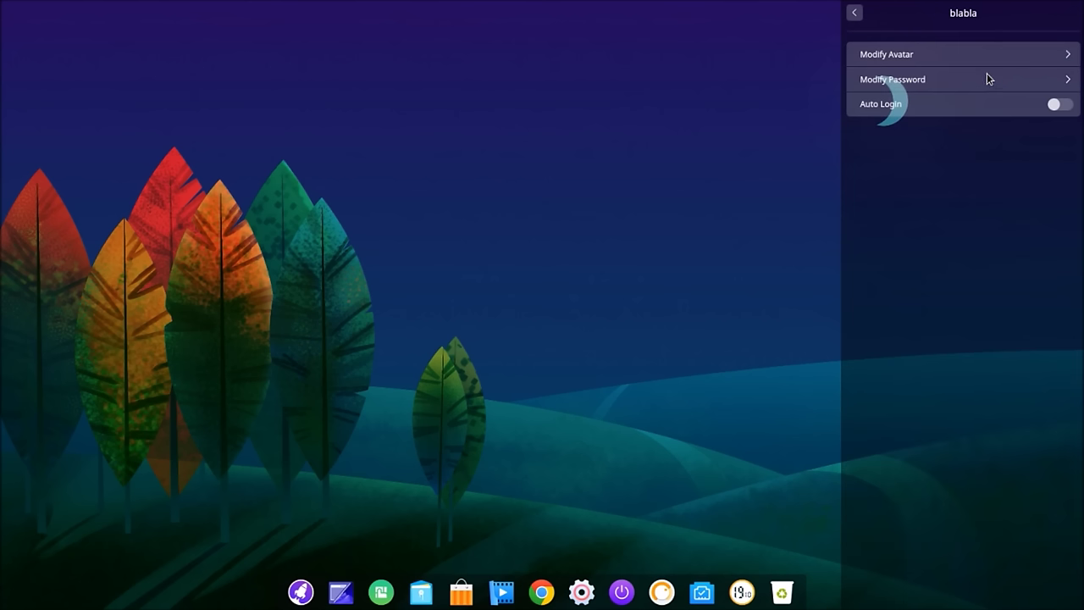
left_click(901, 56)
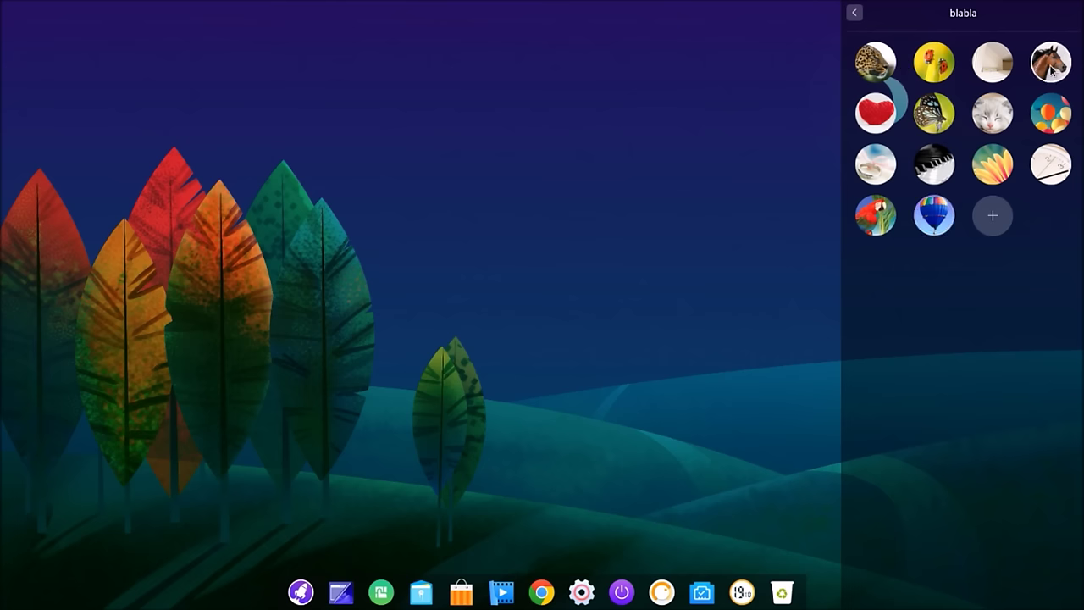
left_click(855, 15)
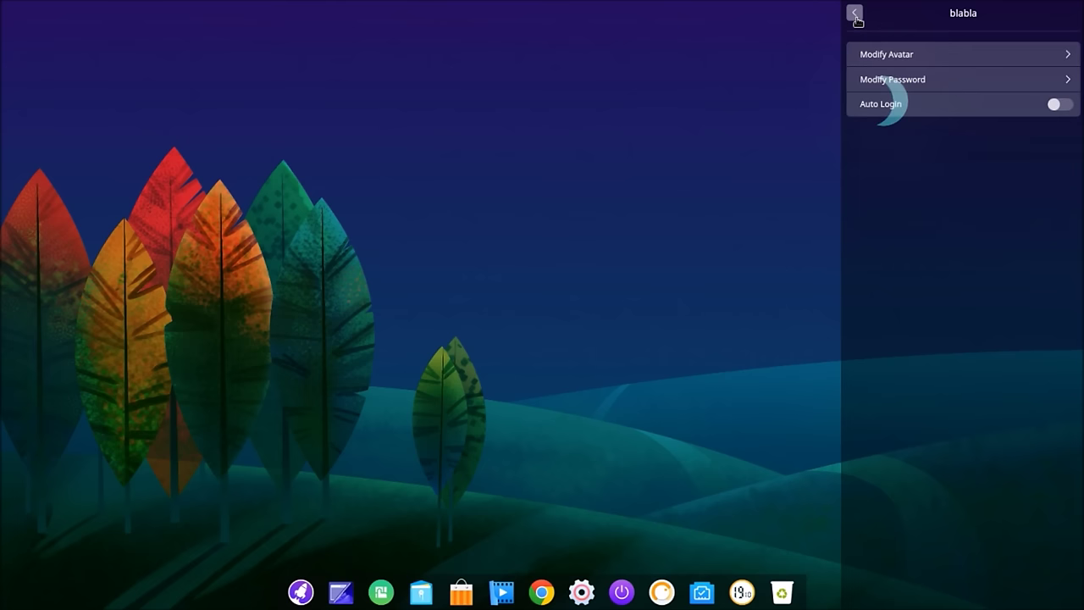
left_click(953, 84)
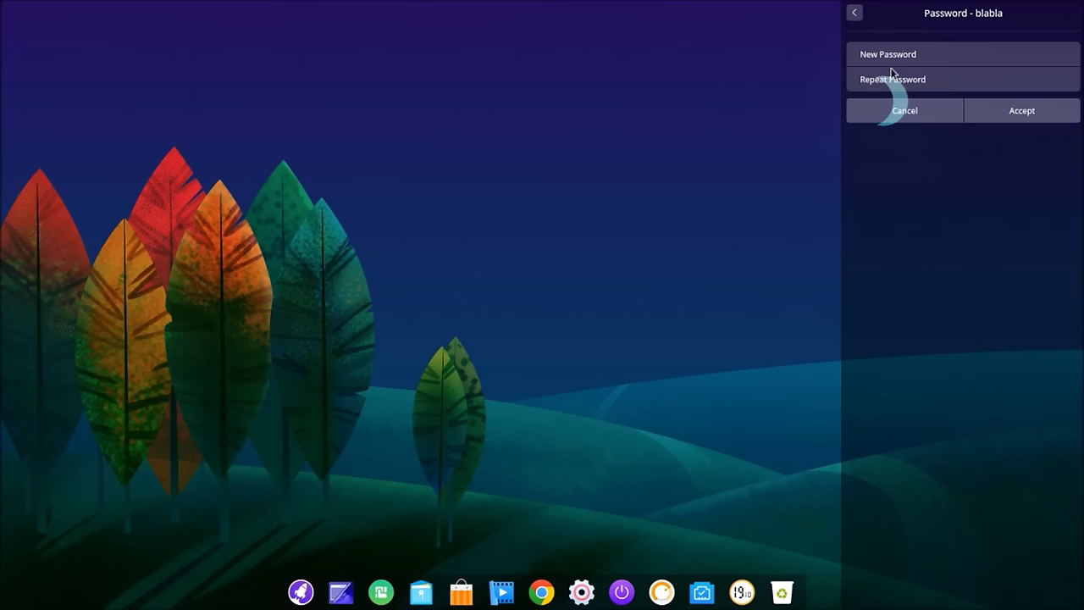
left_click(854, 13)
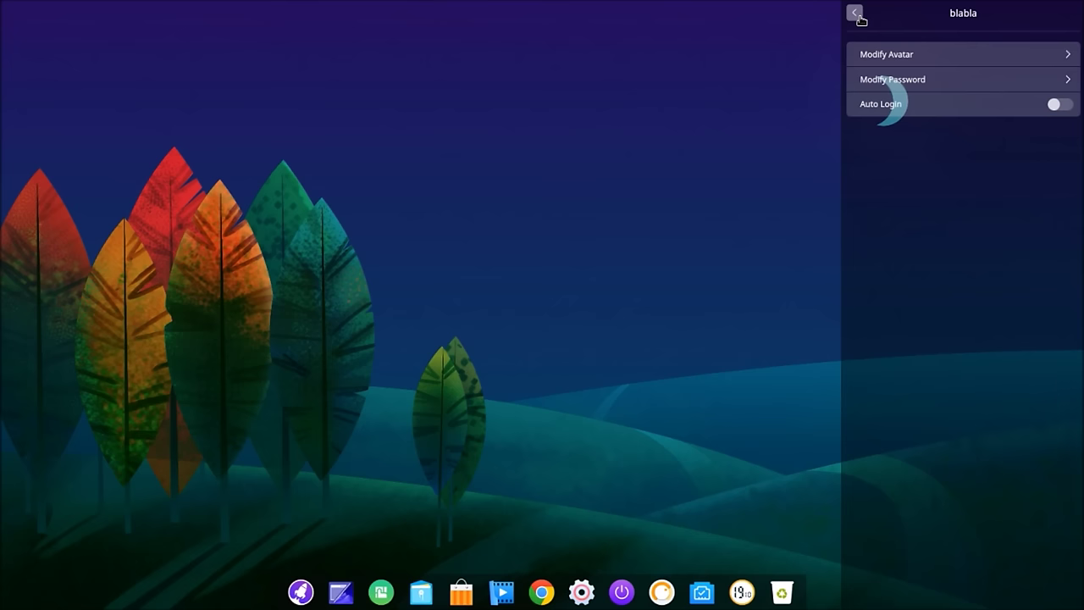
Step: Turn on Auto Login with password authentication and return to All Settings
left_click(1055, 105)
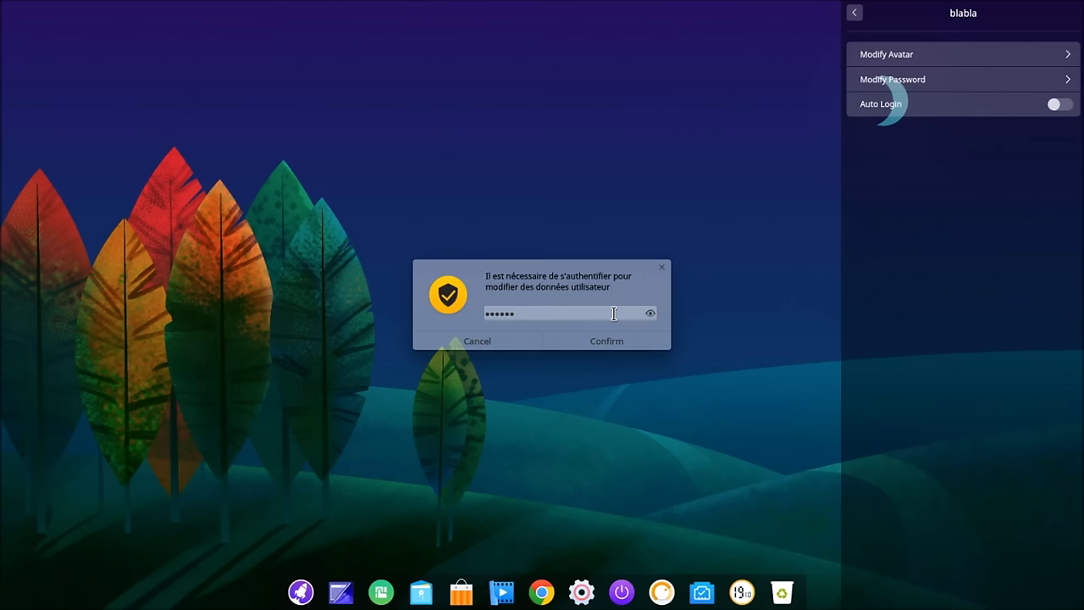
left_click(608, 332)
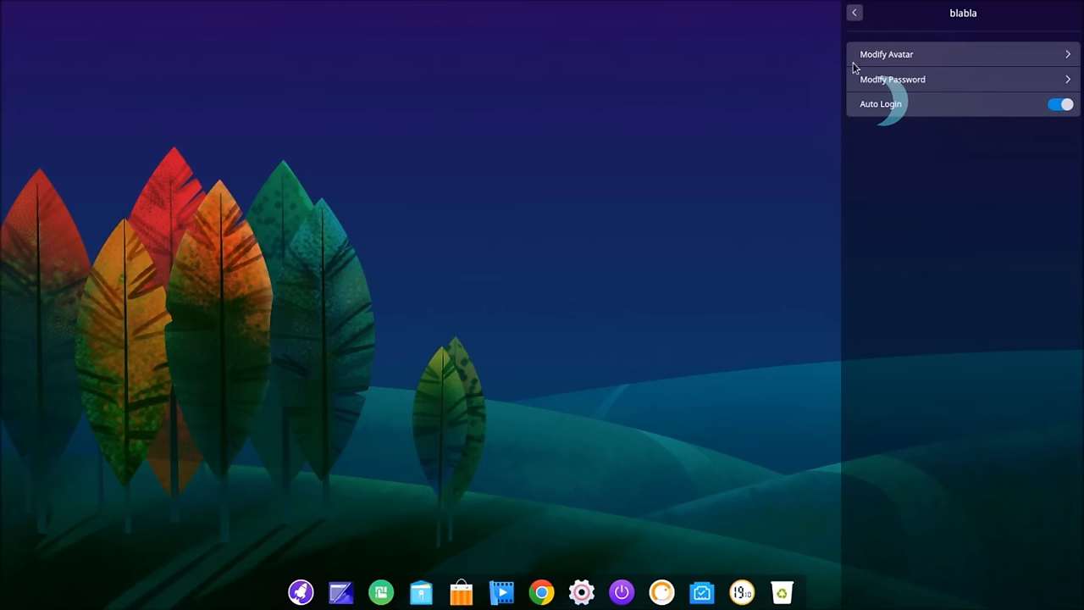
left_click(856, 12)
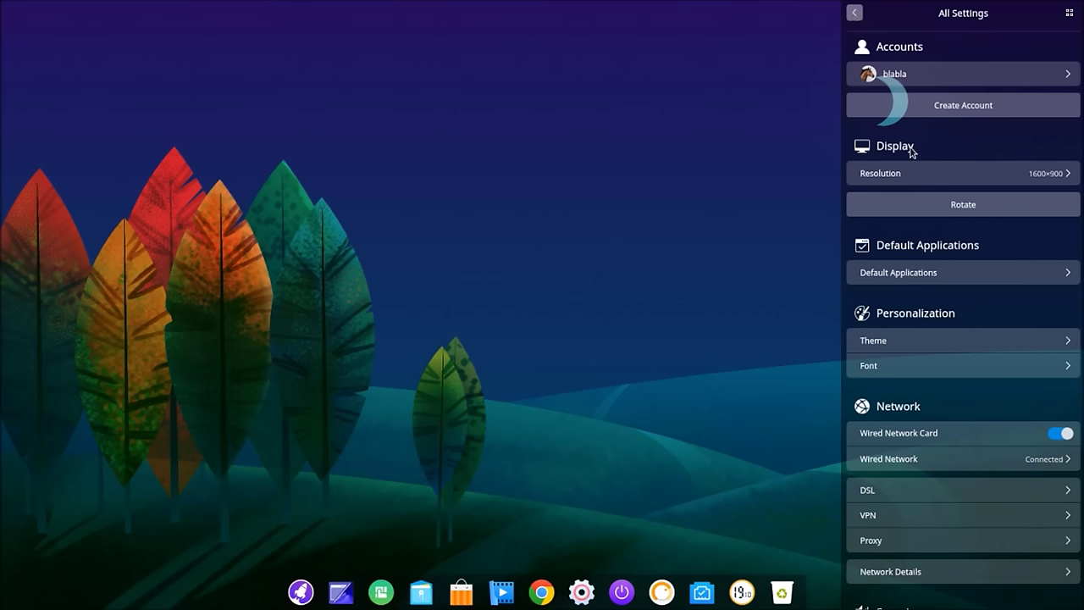
Step: Glance at the resolution list, then start a new account with username 'bbl-test'
left_click(1057, 175)
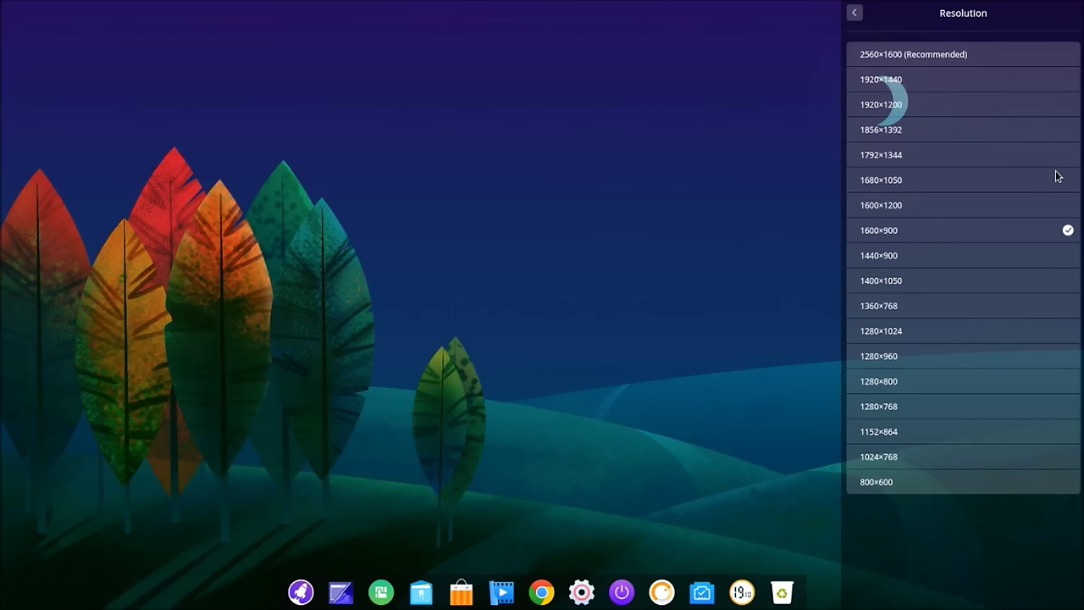
left_click(854, 13)
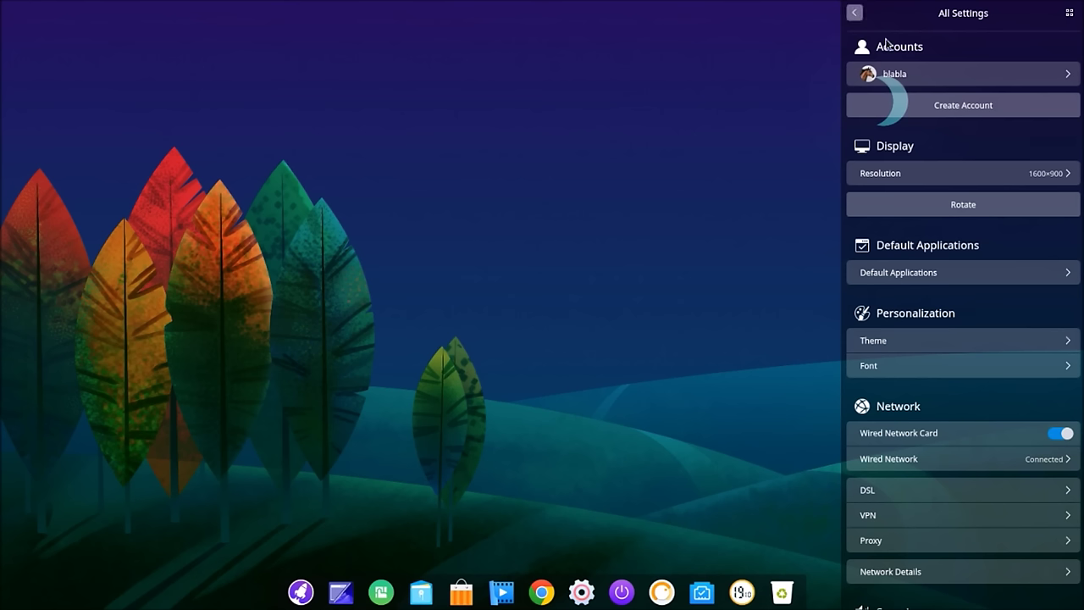
left_click(957, 107)
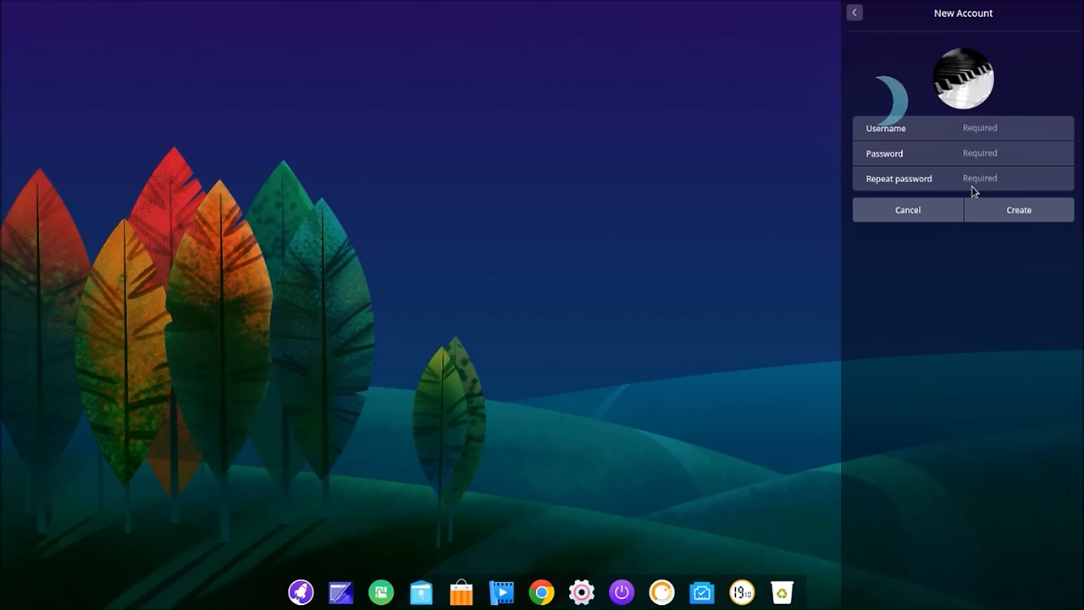
left_click(1003, 127)
type("bbl-test")
Step: Enter and repeat the password, create the account, then view the 1600×900 resolution options
left_click(1005, 156)
type("test")
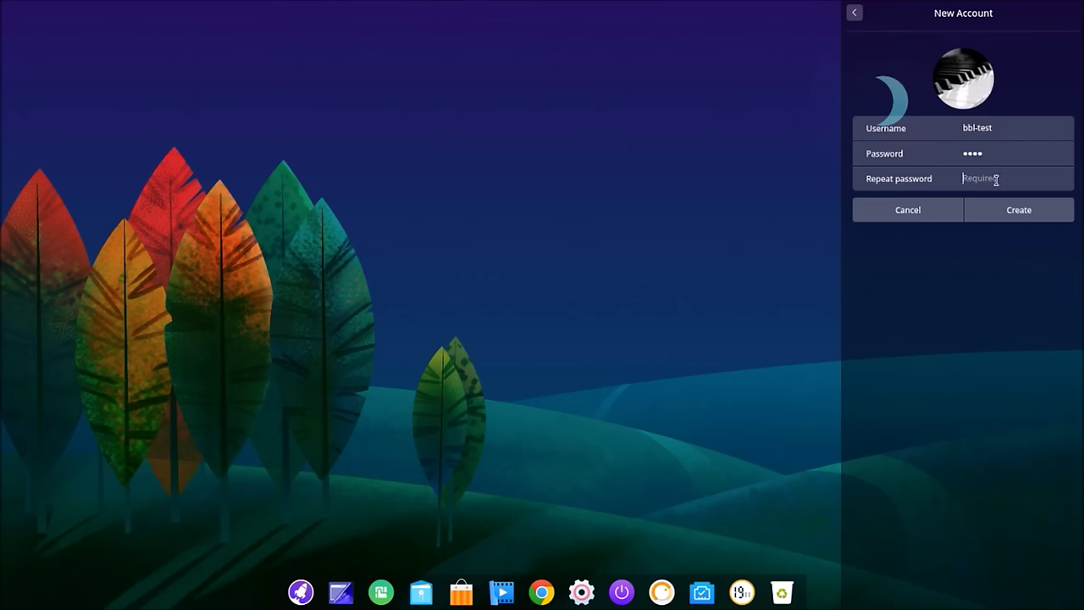
left_click(996, 179)
type("tes")
left_click(1022, 219)
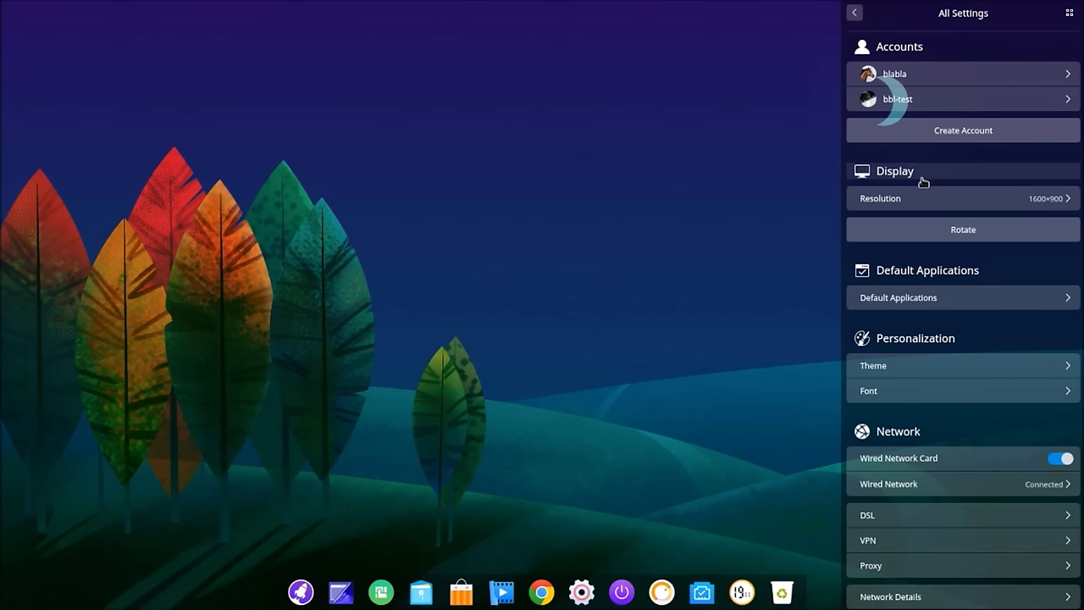
left_click(961, 207)
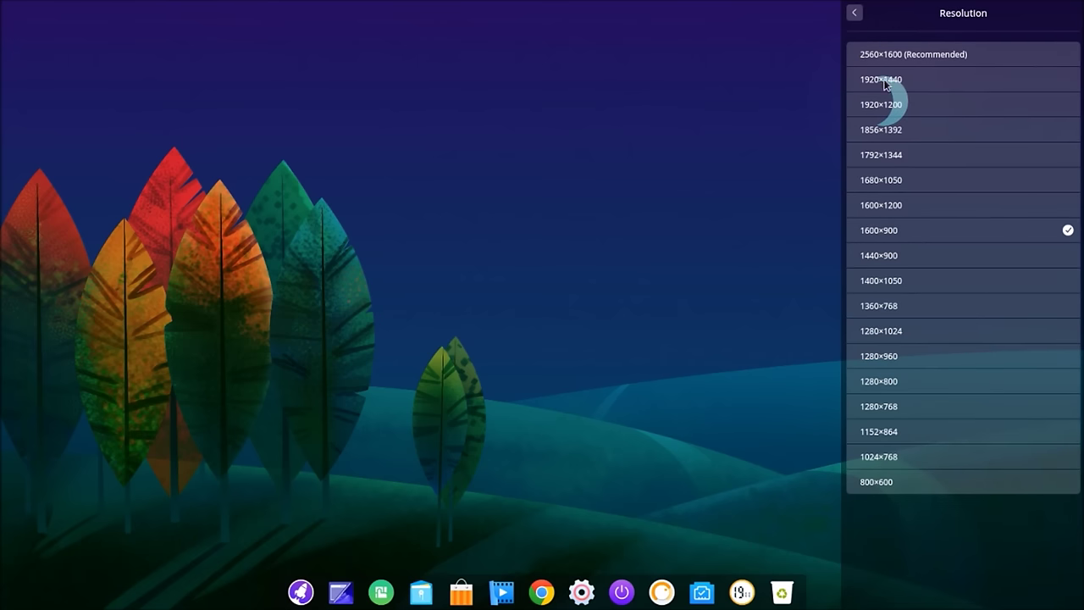
left_click(857, 15)
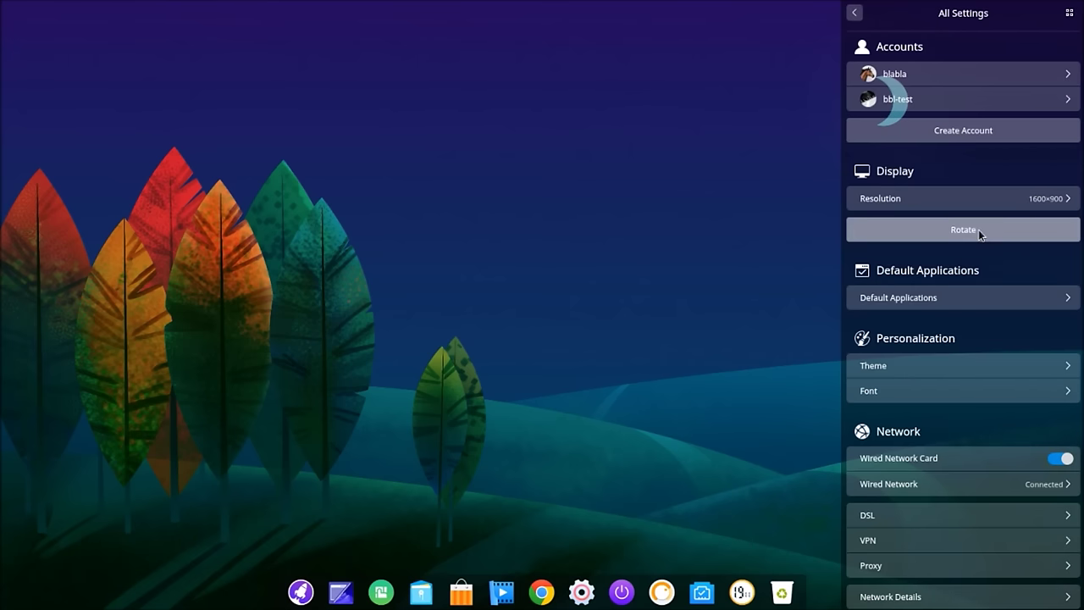
left_click(1003, 298)
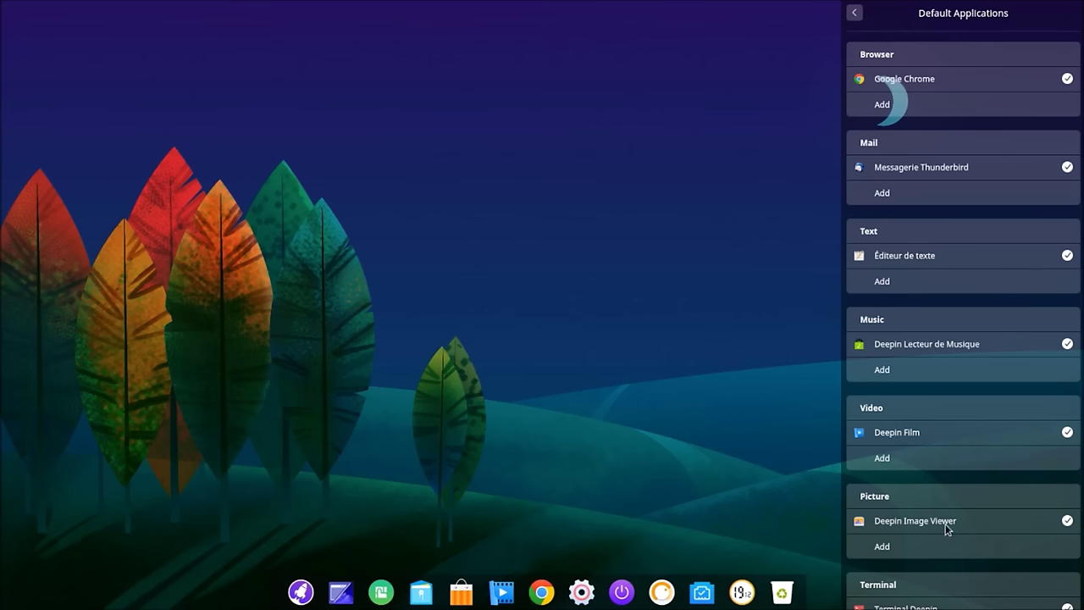
scroll(907, 500, "down", 2)
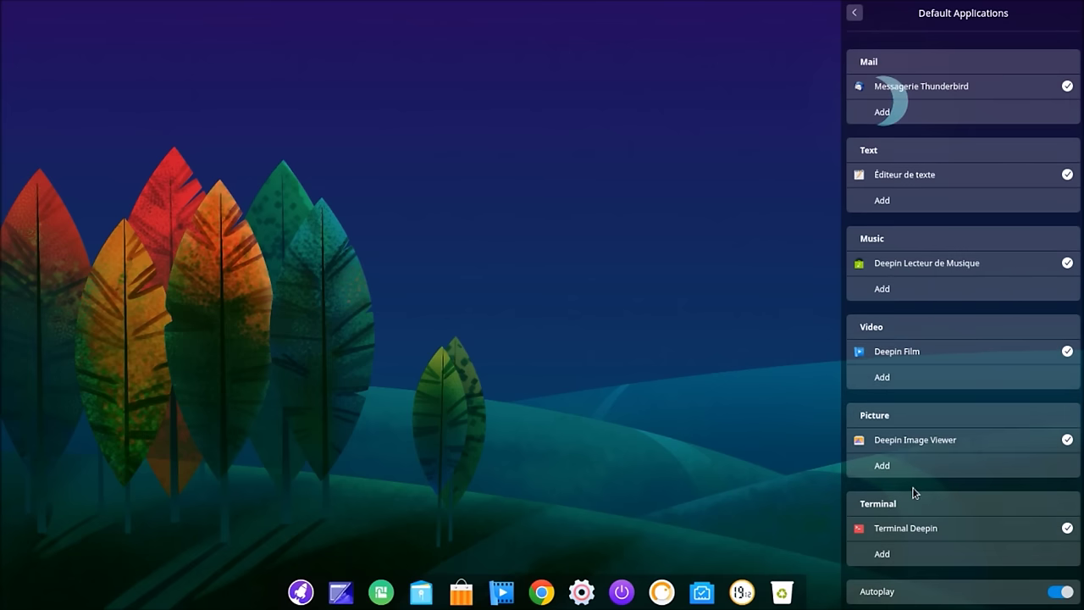
scroll(914, 484, "down", 3)
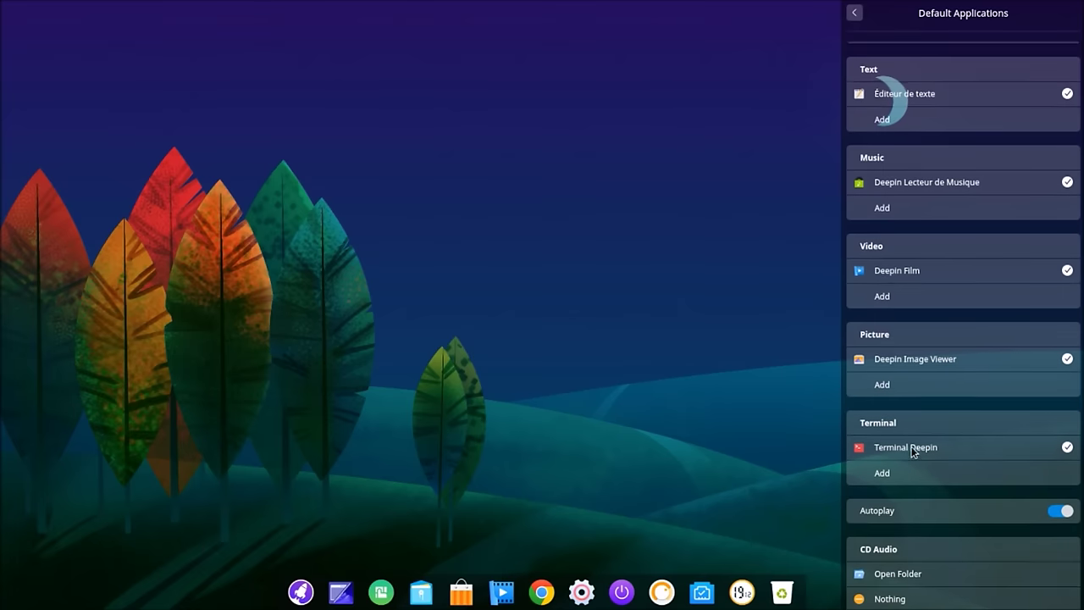
scroll(942, 446, "down", 2)
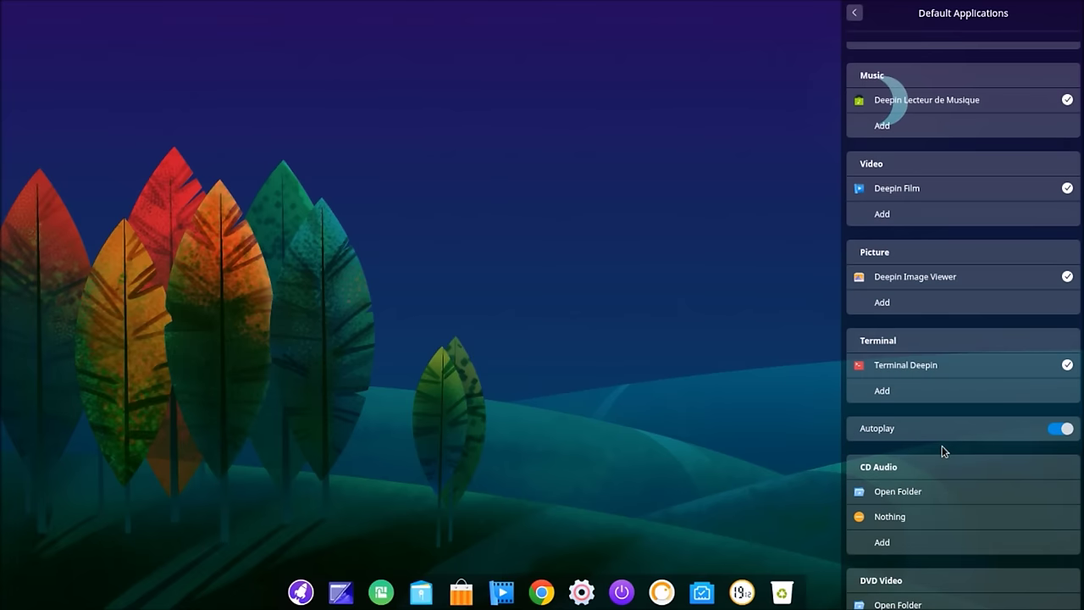
scroll(942, 445, "down", 10)
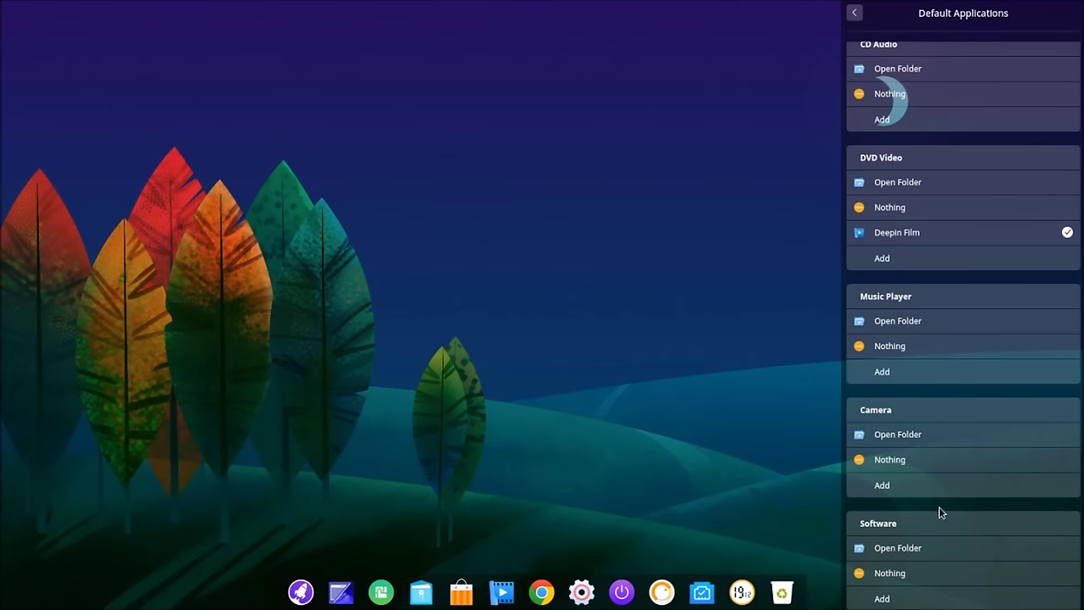
scroll(939, 511, "up", 5)
left_click(857, 15)
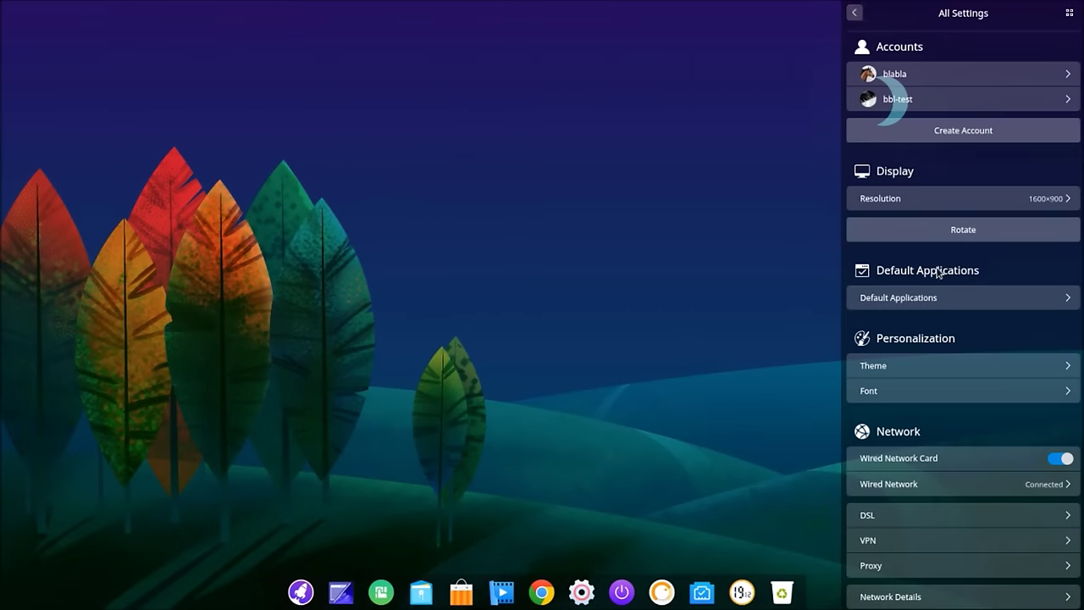
Step: Open the theme settings and the Home file manager, moving its window to the top-left
left_click(948, 365)
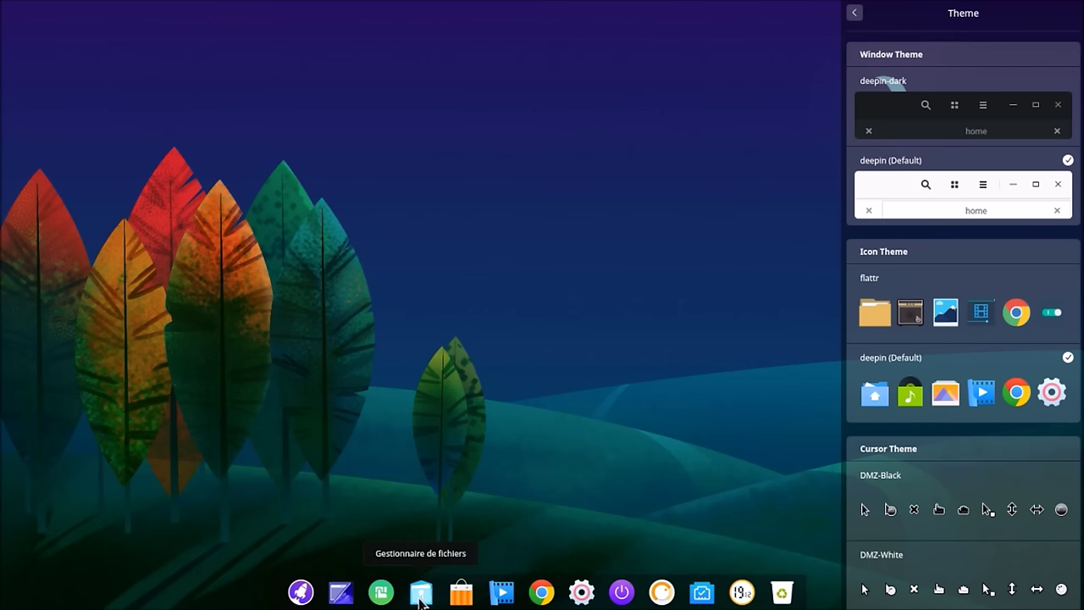
left_click(421, 595)
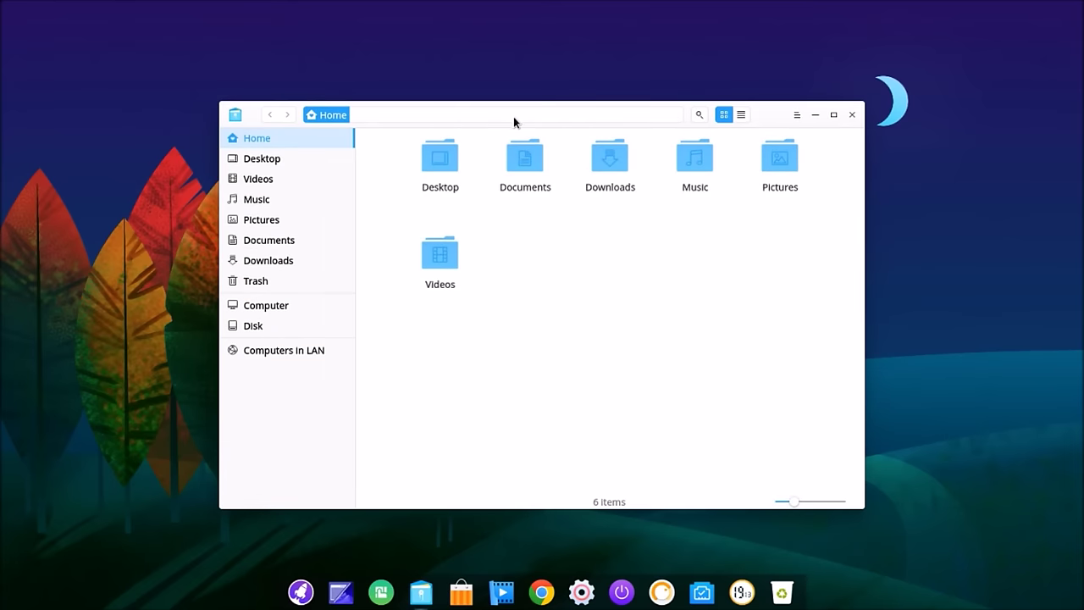
left_click_drag(460, 103, 273, 25)
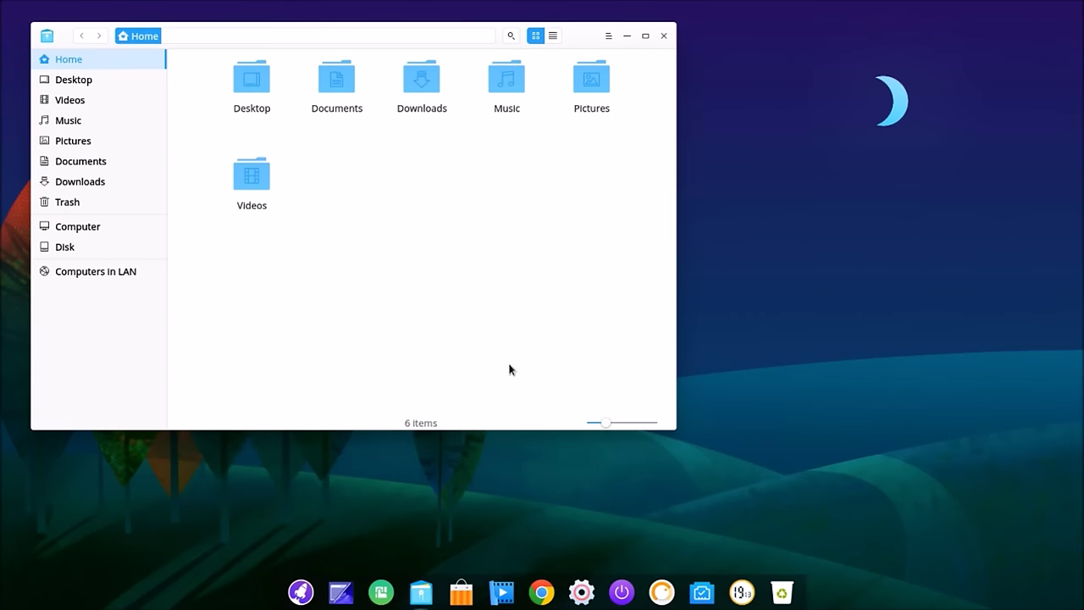
Step: Apply the deepin-dark window theme, flattr icons and DMZ-Black cursors, then return to All Settings
left_click(581, 591)
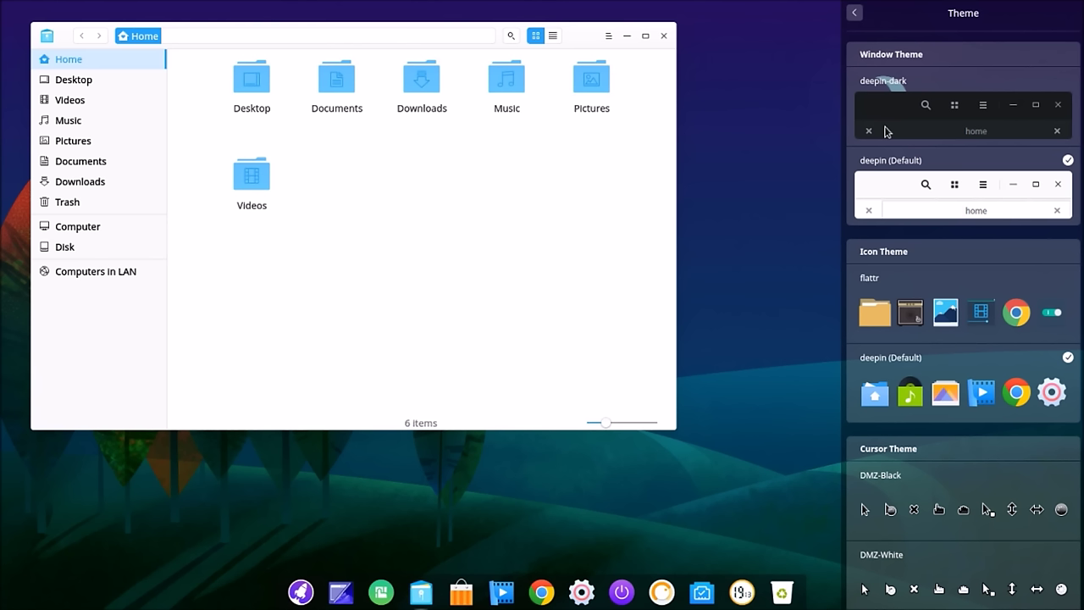
left_click(892, 125)
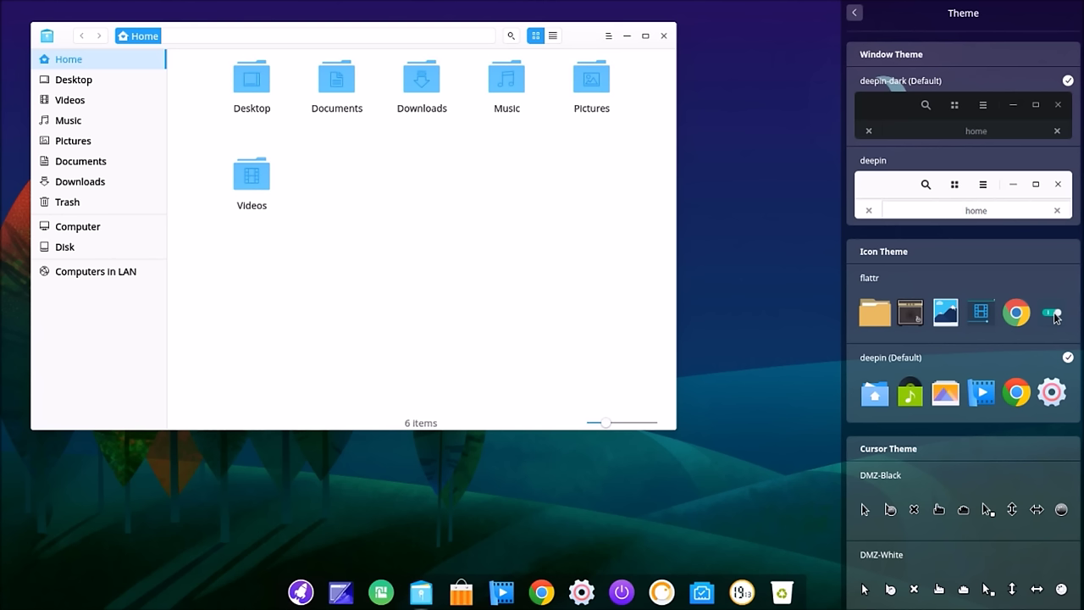
left_click(879, 313)
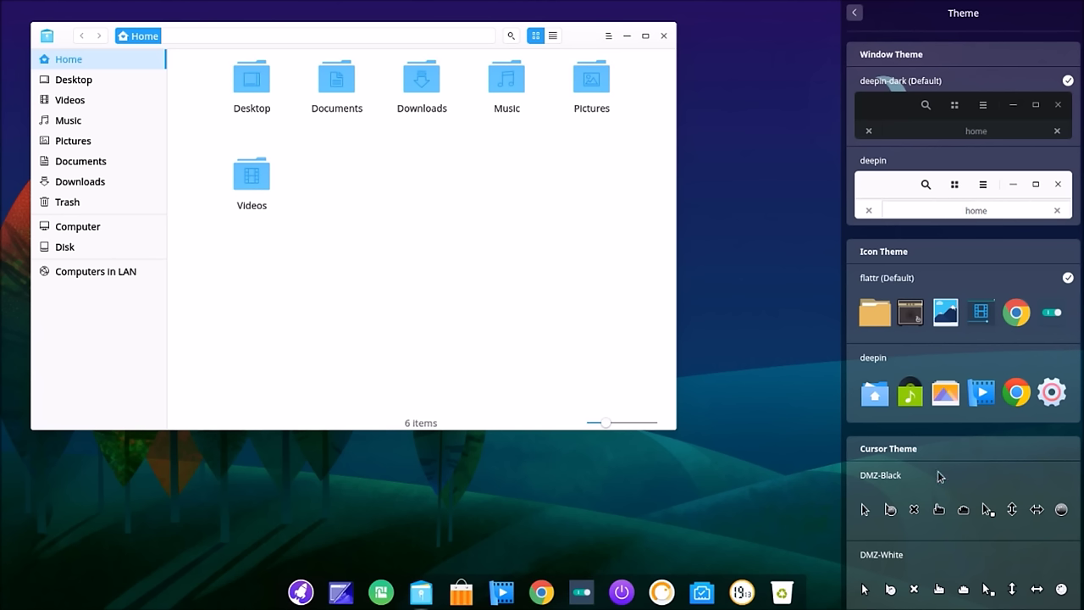
left_click(956, 514)
left_click(853, 14)
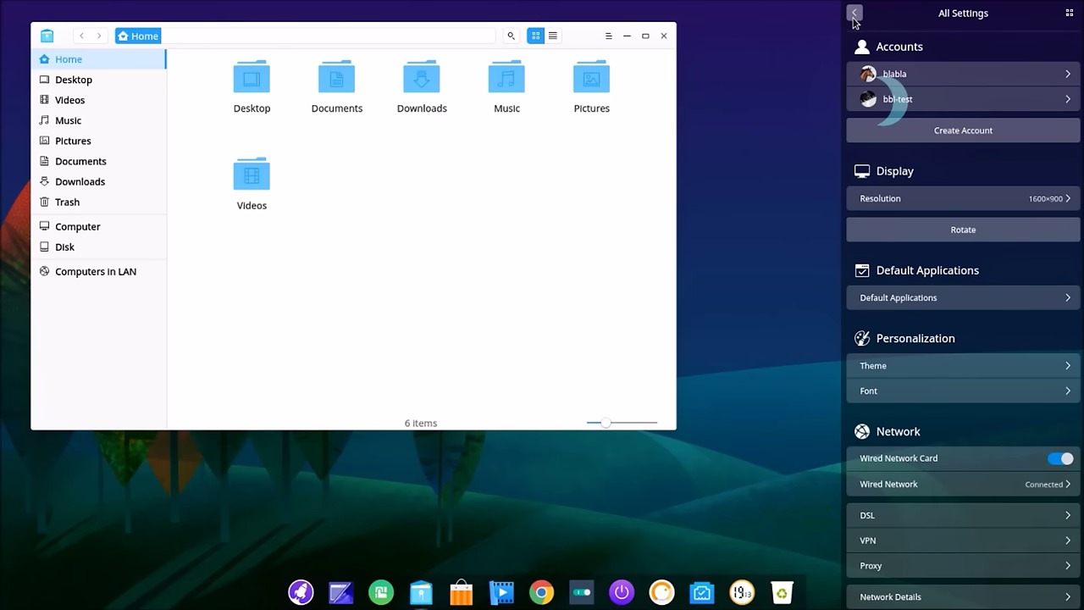
Step: Close and reopen the file manager on Home, then drag it to the top-left corner
left_click(663, 36)
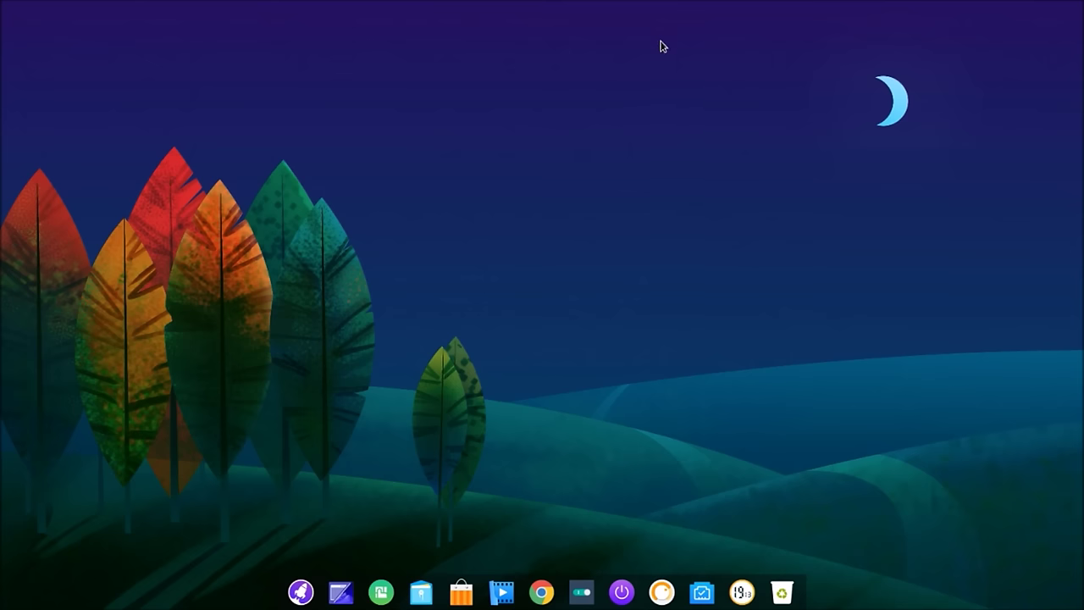
left_click(422, 592)
left_click_drag(552, 104, 434, 49)
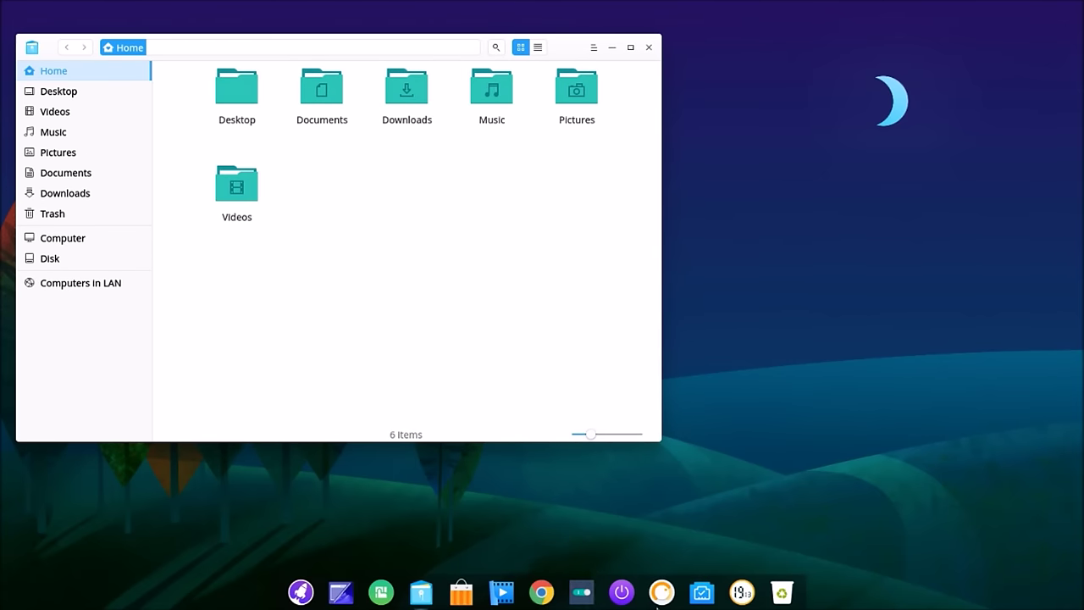
Step: Open Control Center, view the Theme and Font settings (12px, Noto Sans, Noto Mono), then return to All Settings
left_click(582, 591)
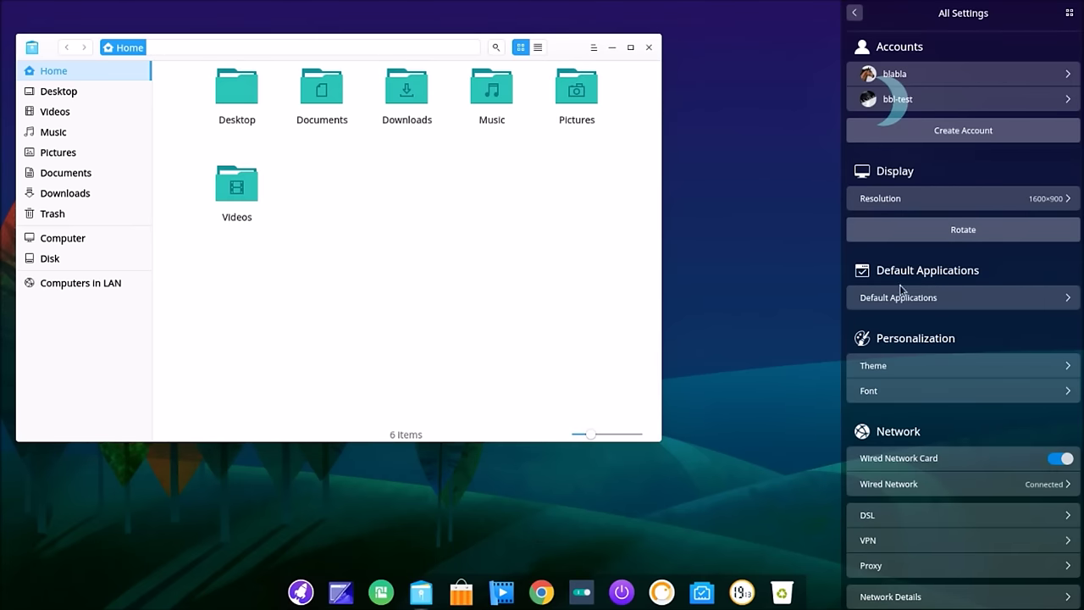
left_click(1006, 367)
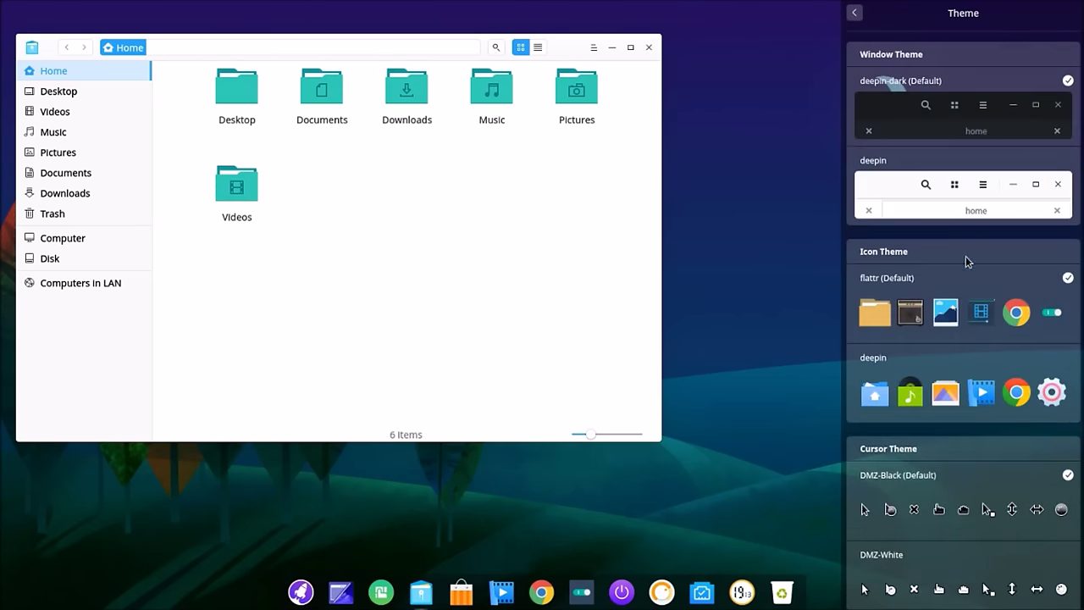
left_click(854, 12)
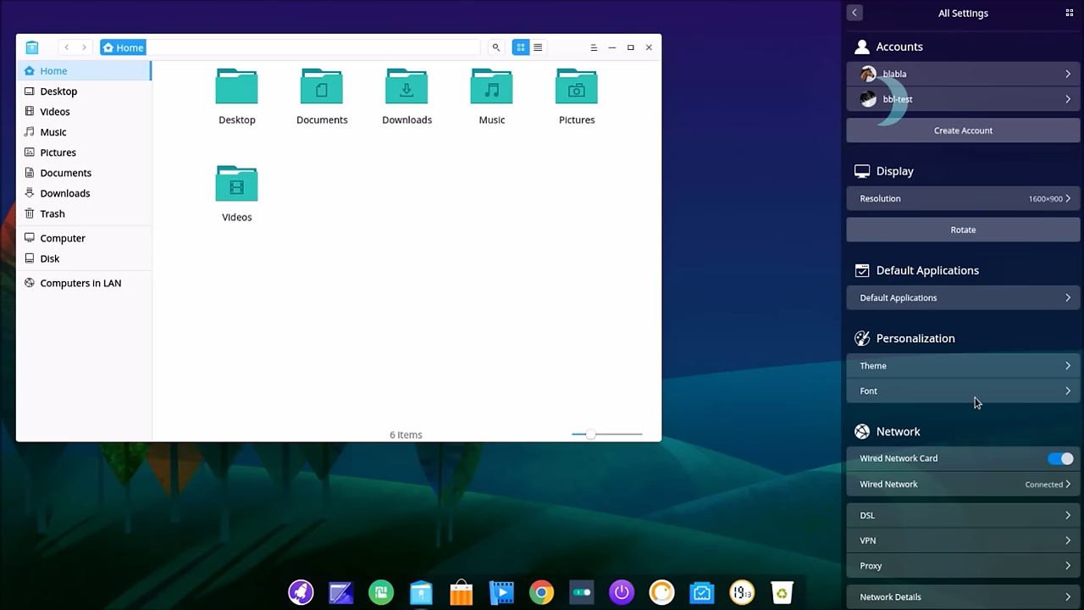
left_click(974, 397)
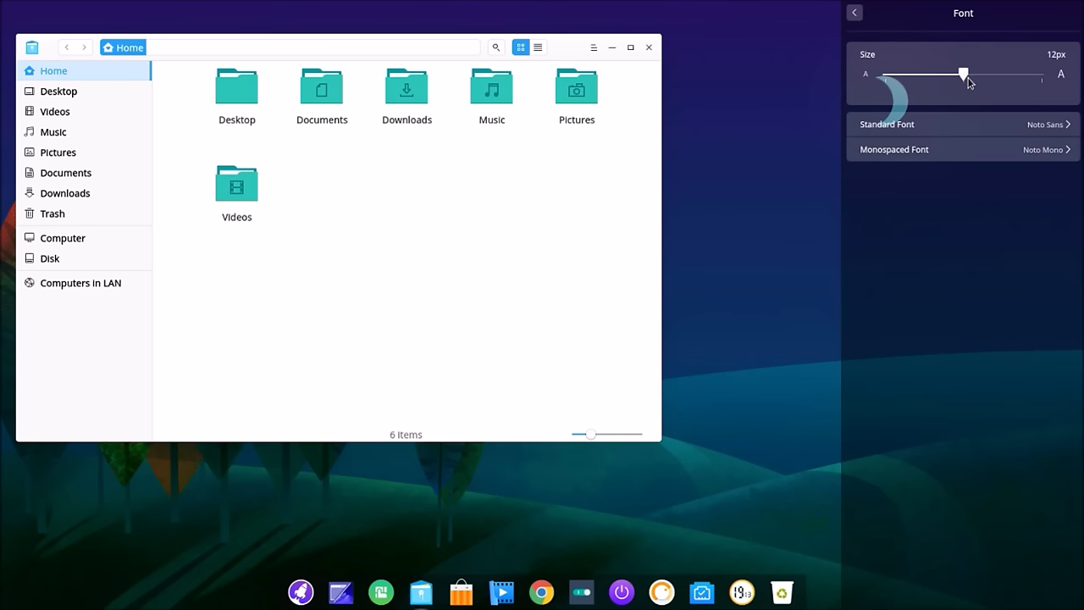
left_click(854, 13)
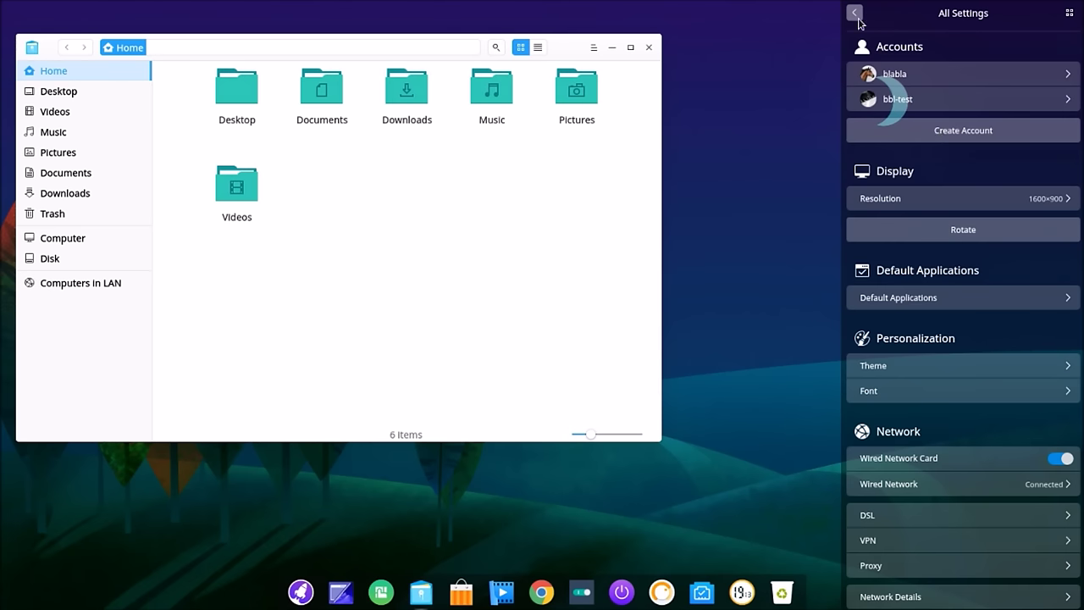
left_click(963, 491)
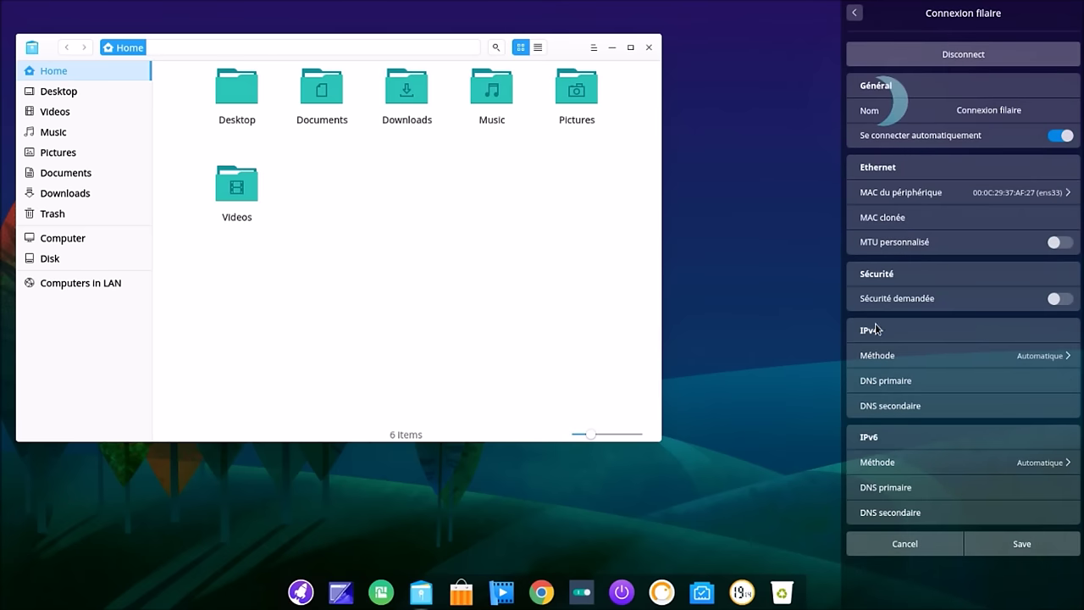
left_click(853, 13)
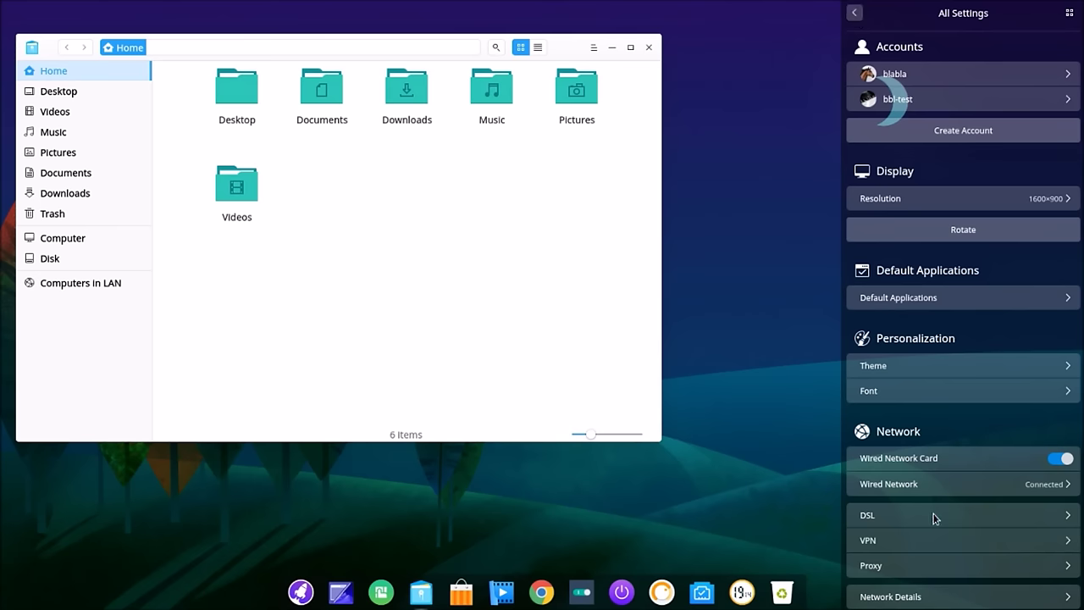
scroll(935, 518, "down", 2)
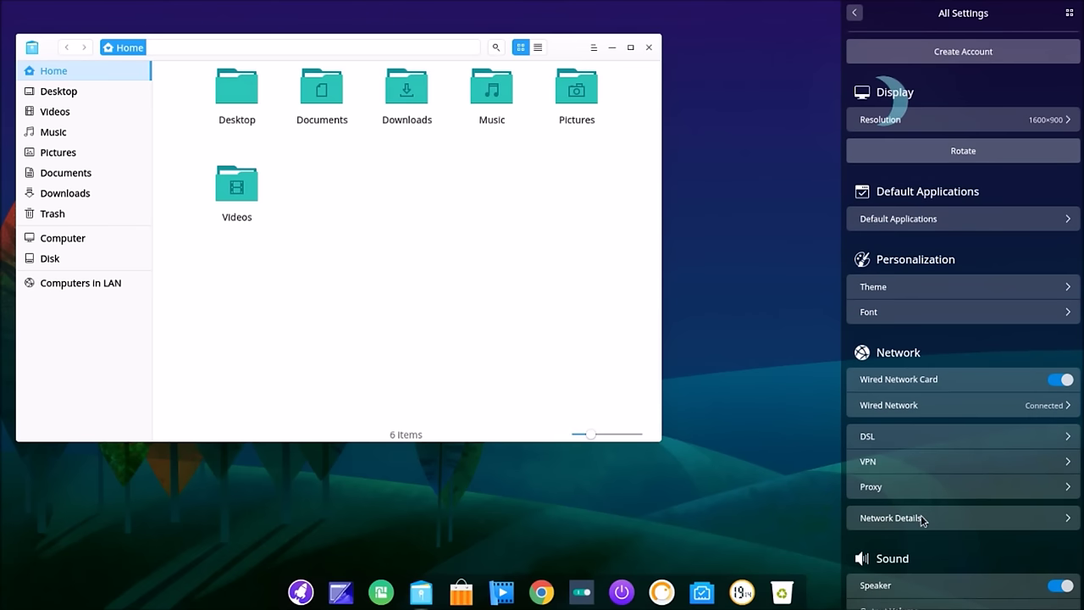
left_click(972, 515)
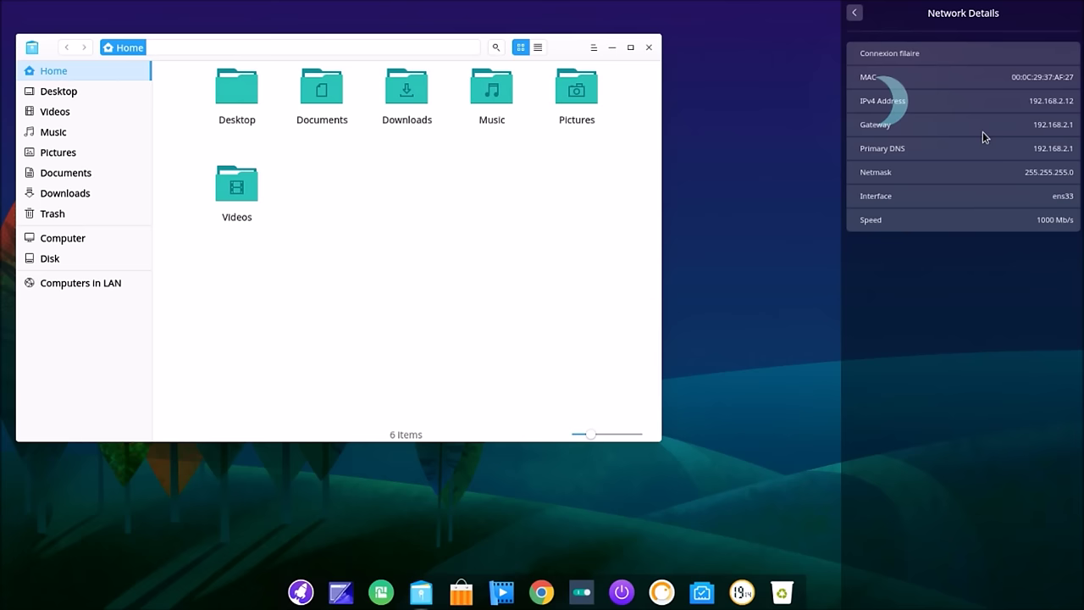
left_click(855, 13)
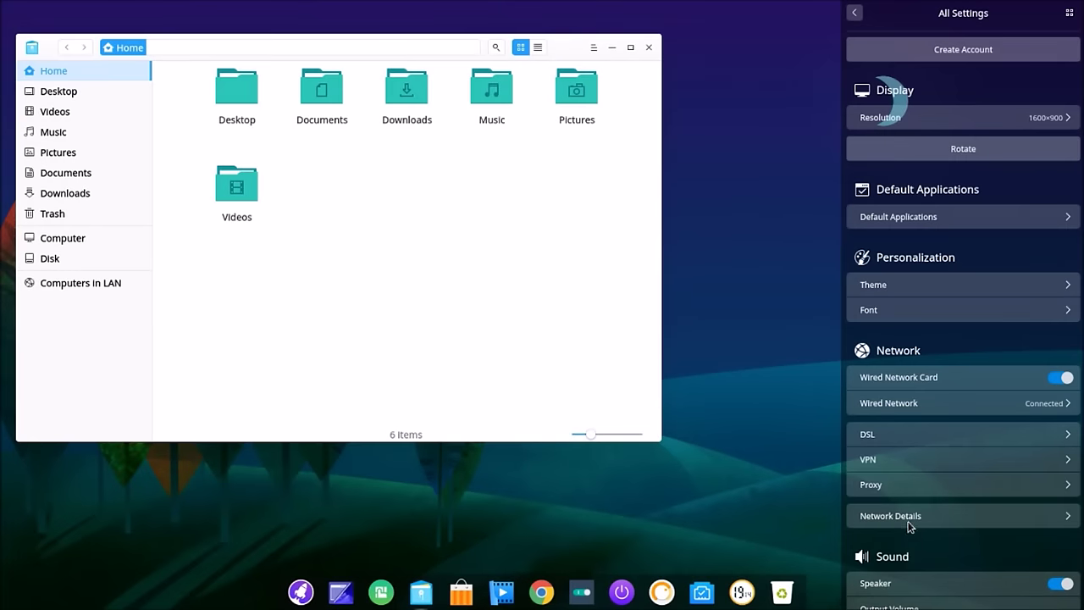
scroll(961, 514, "down", 2)
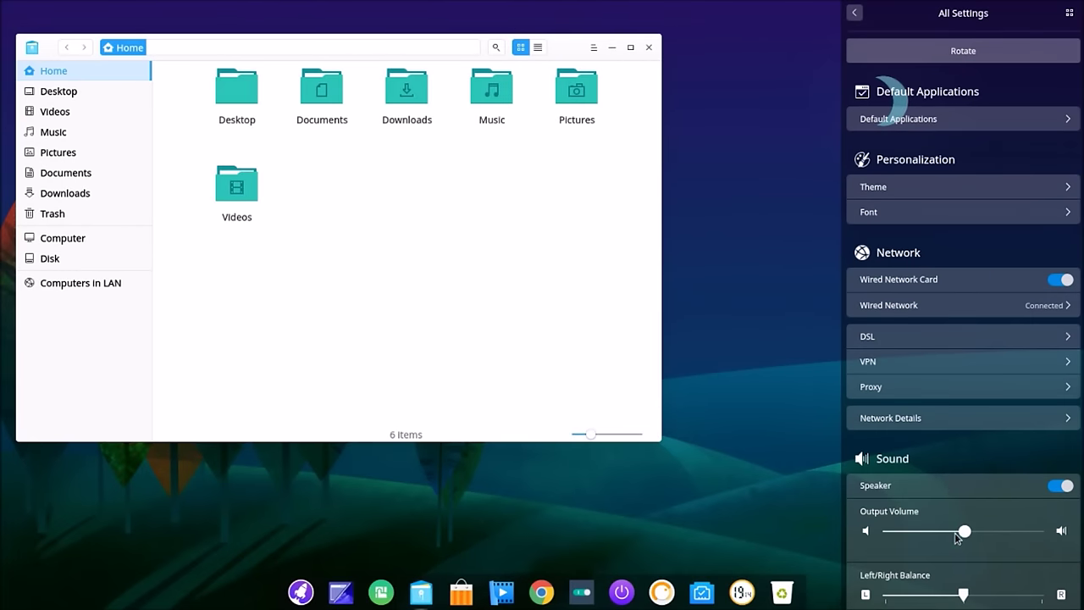
scroll(961, 534, "down", 5)
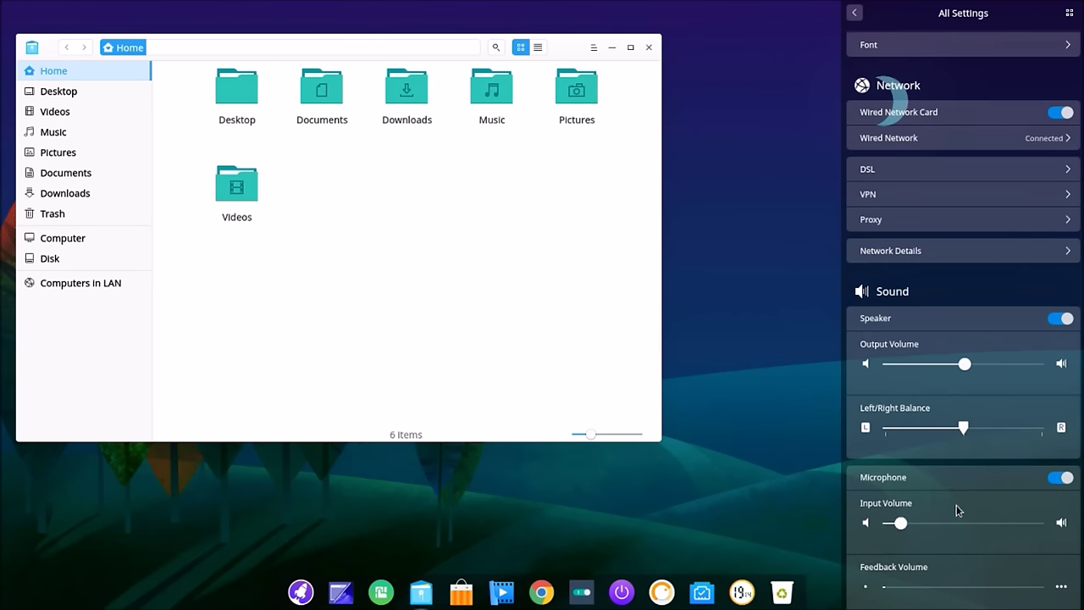
scroll(956, 504, "down", 3)
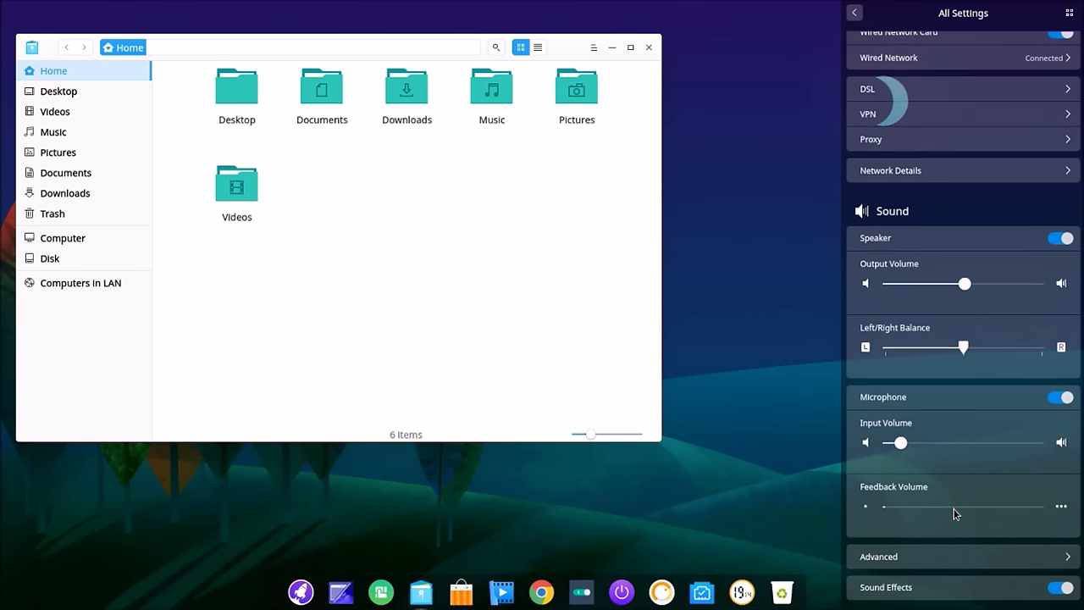
scroll(965, 504, "down", 2)
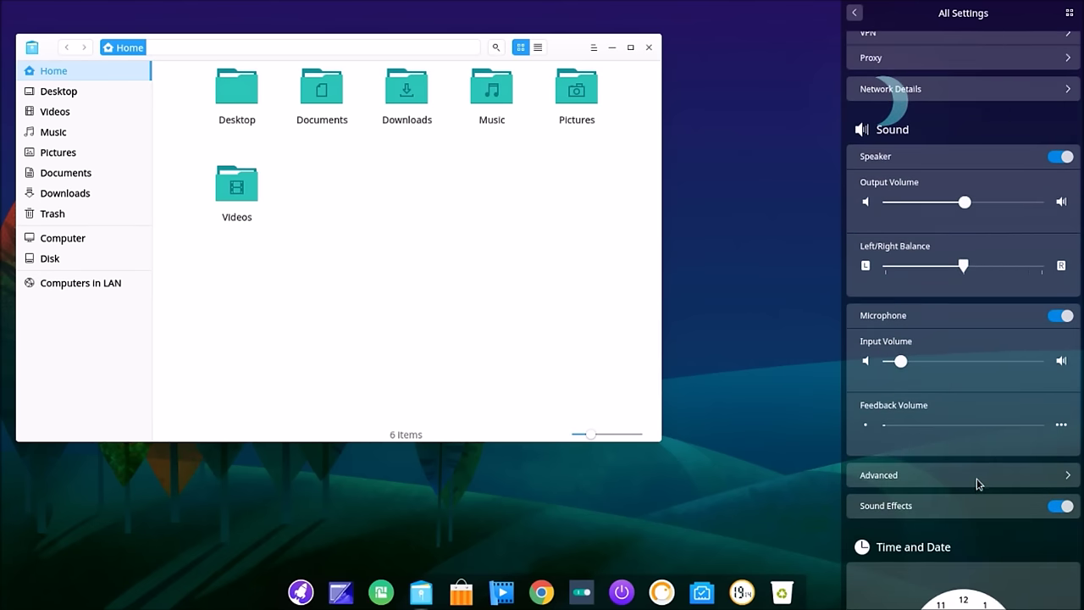
left_click(977, 478)
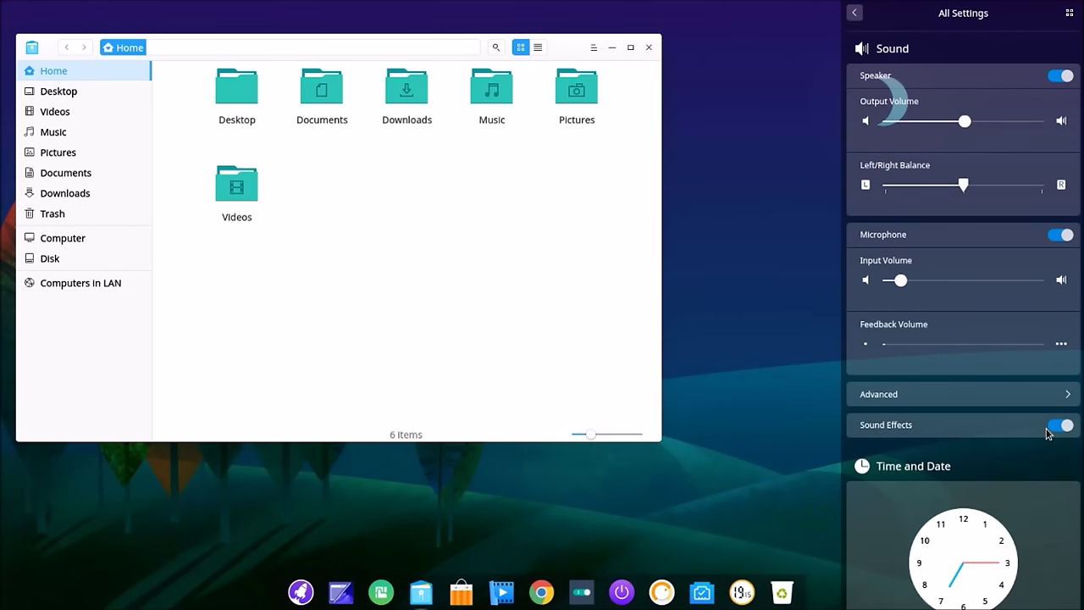
scroll(1047, 432, "down", 4)
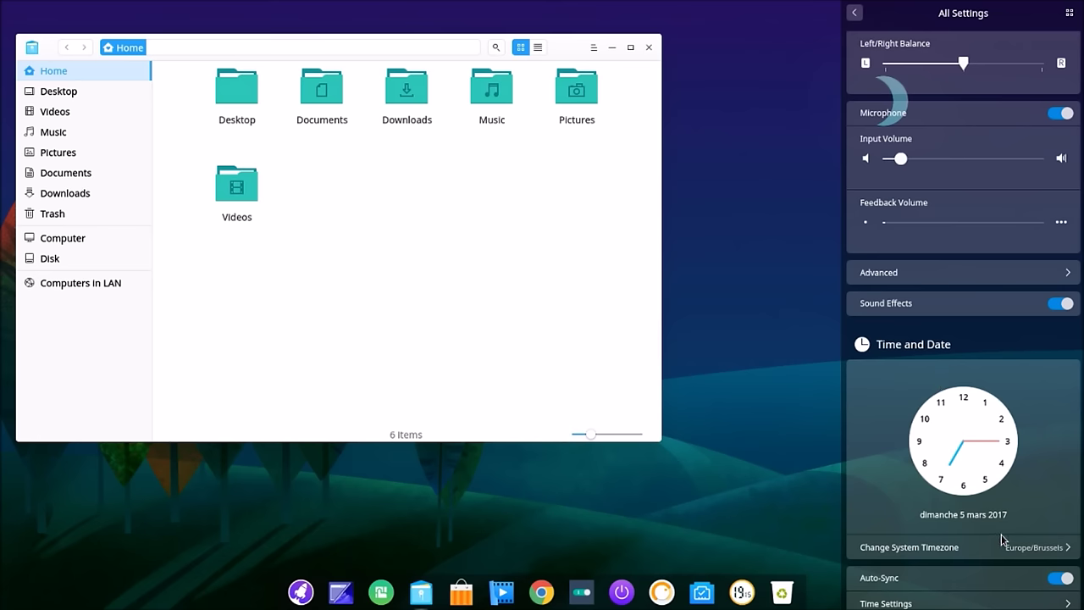
scroll(999, 540, "down", 2)
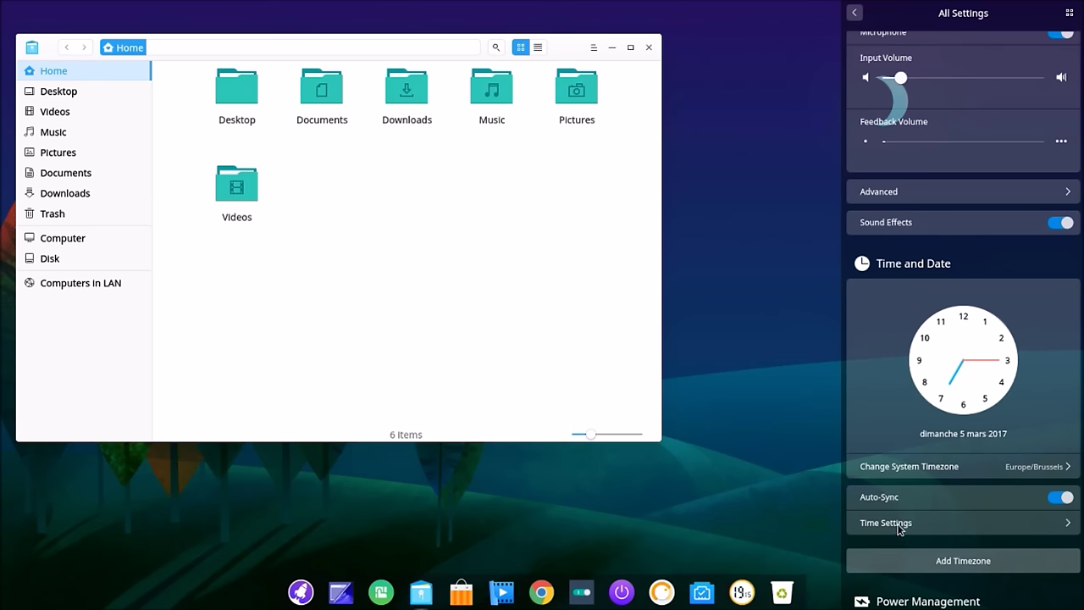
left_click(898, 525)
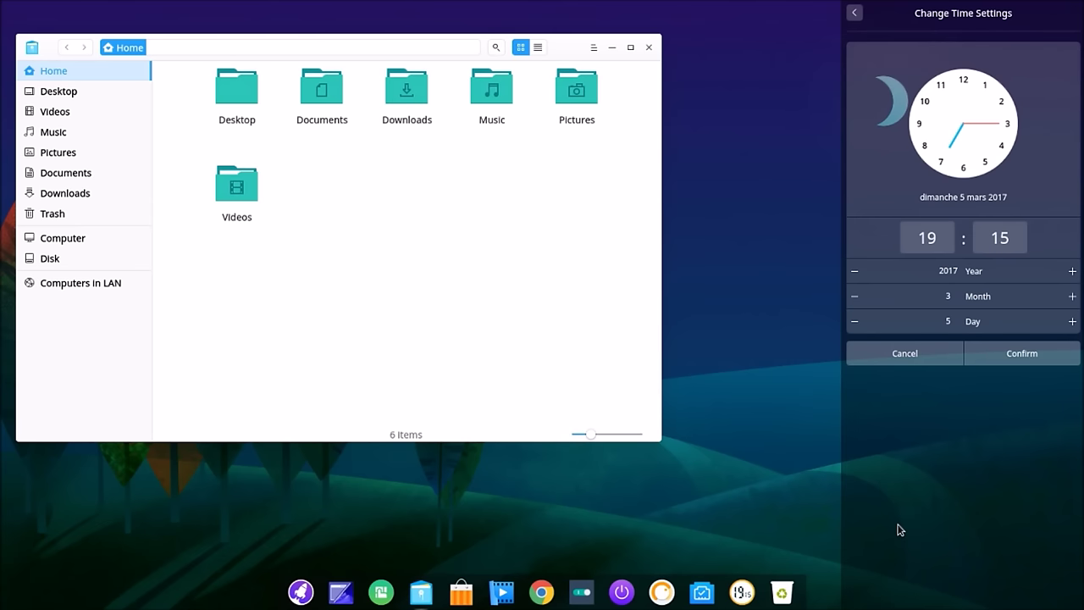
left_click(853, 14)
scroll(1018, 508, "down", 3)
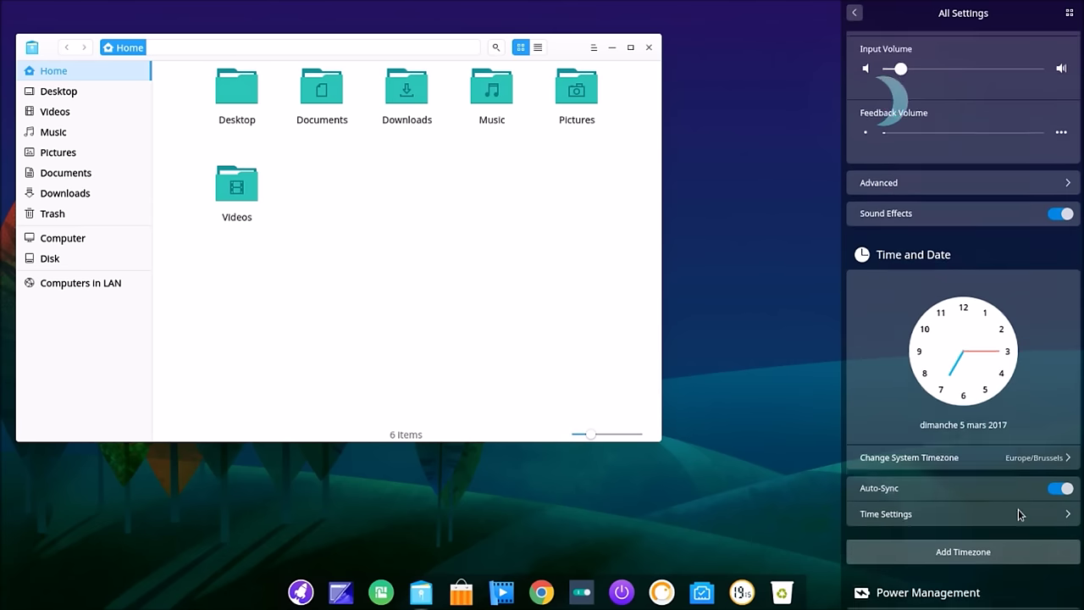
scroll(1018, 509, "down", 3)
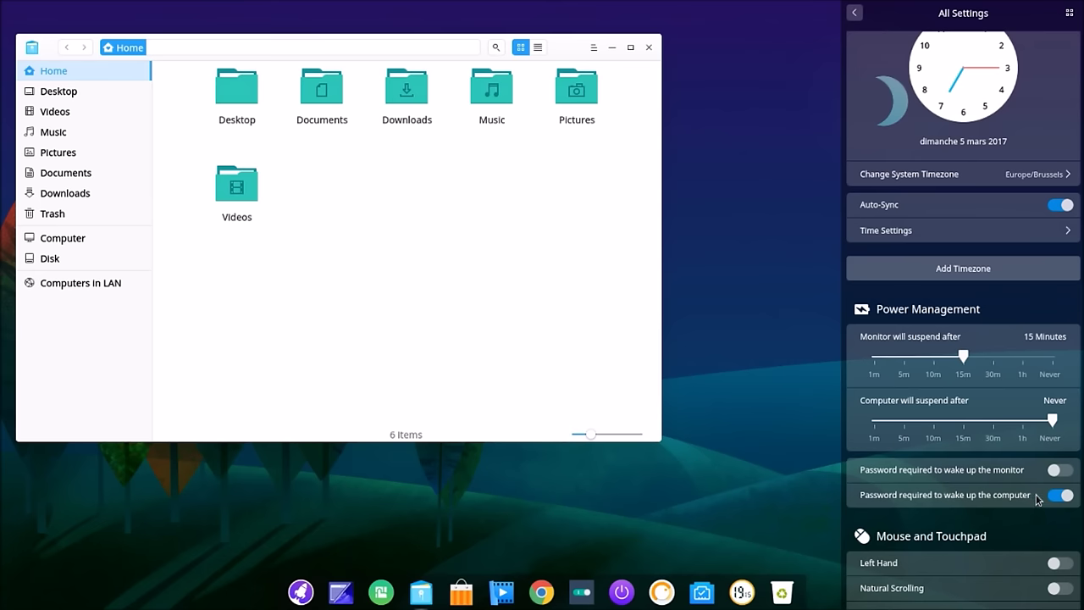
scroll(1035, 495, "down", 5)
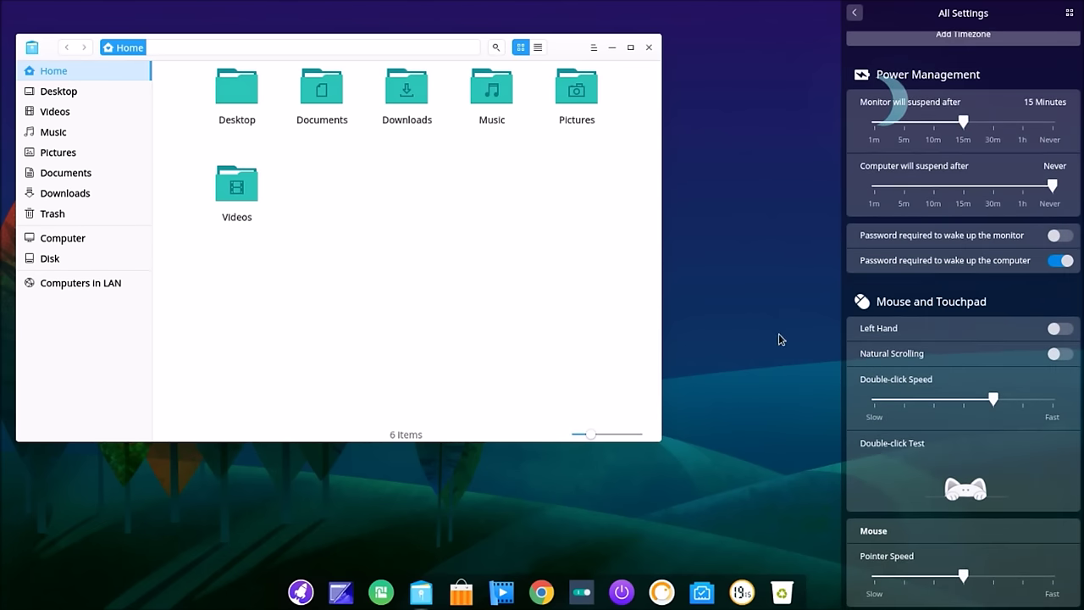
scroll(1018, 433, "down", 9)
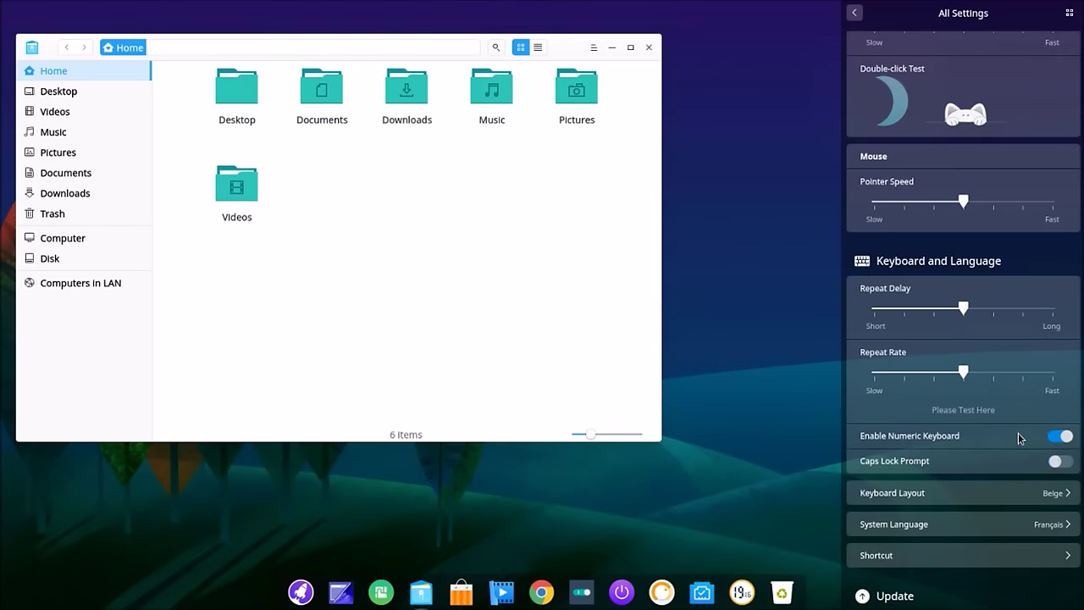
scroll(1019, 437, "down", 4)
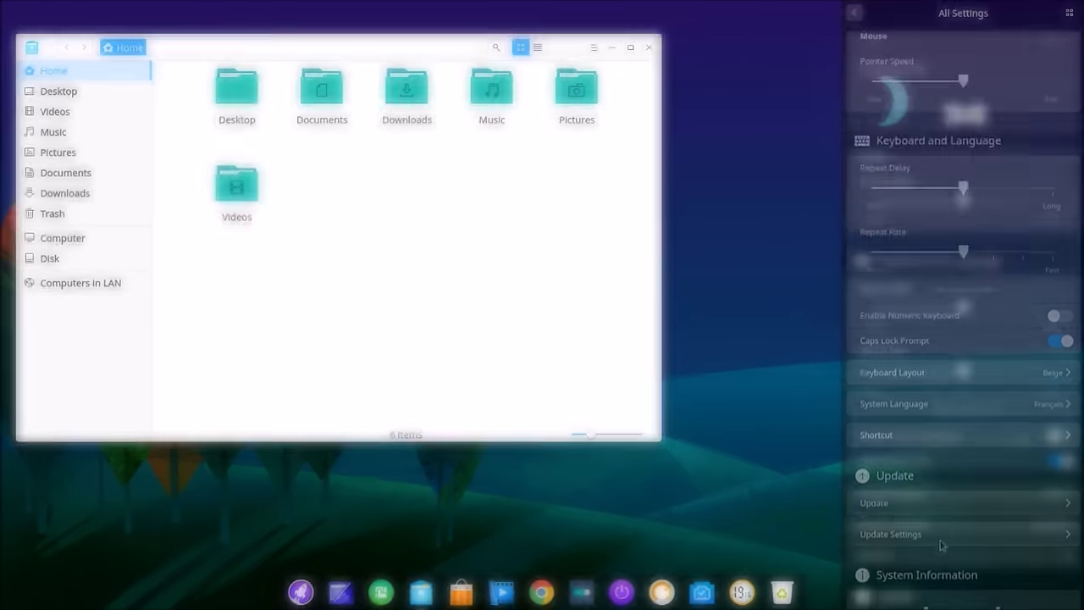
left_click(888, 495)
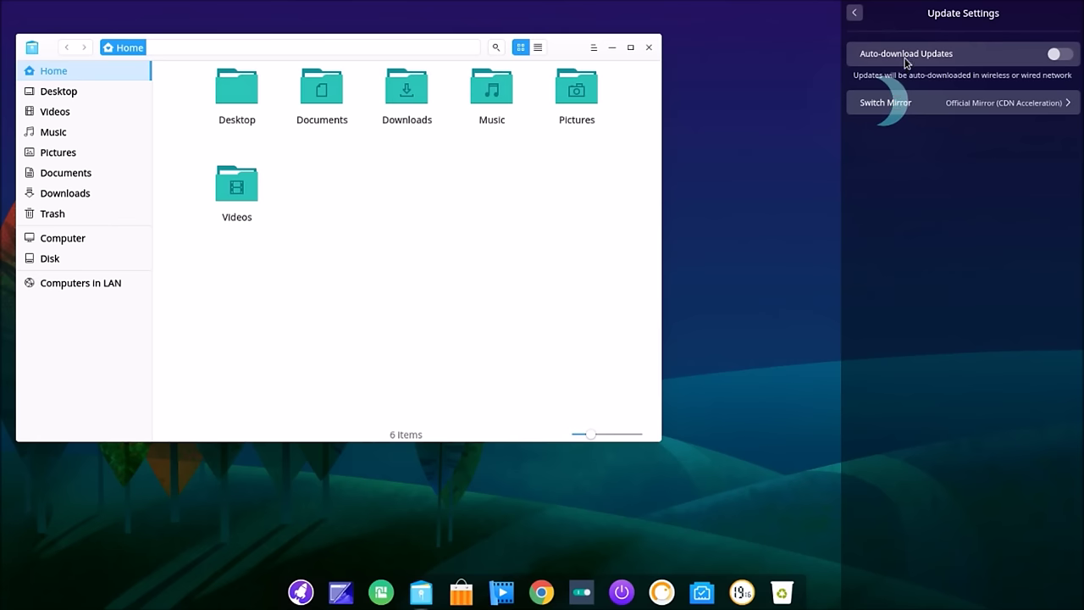
left_click(854, 13)
scroll(936, 475, "down", 5)
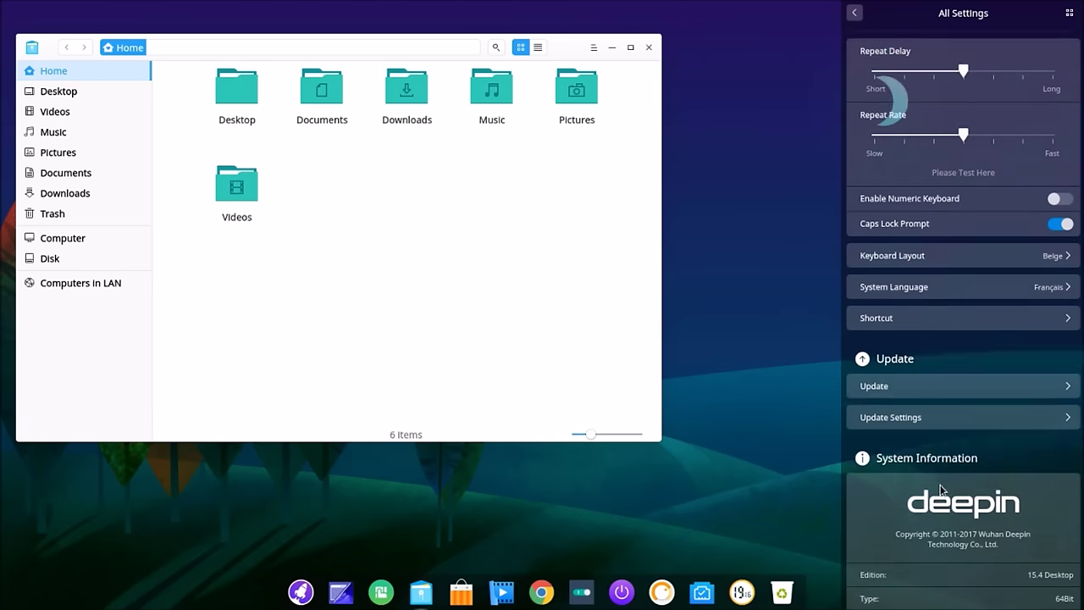
scroll(940, 491, "down", 1)
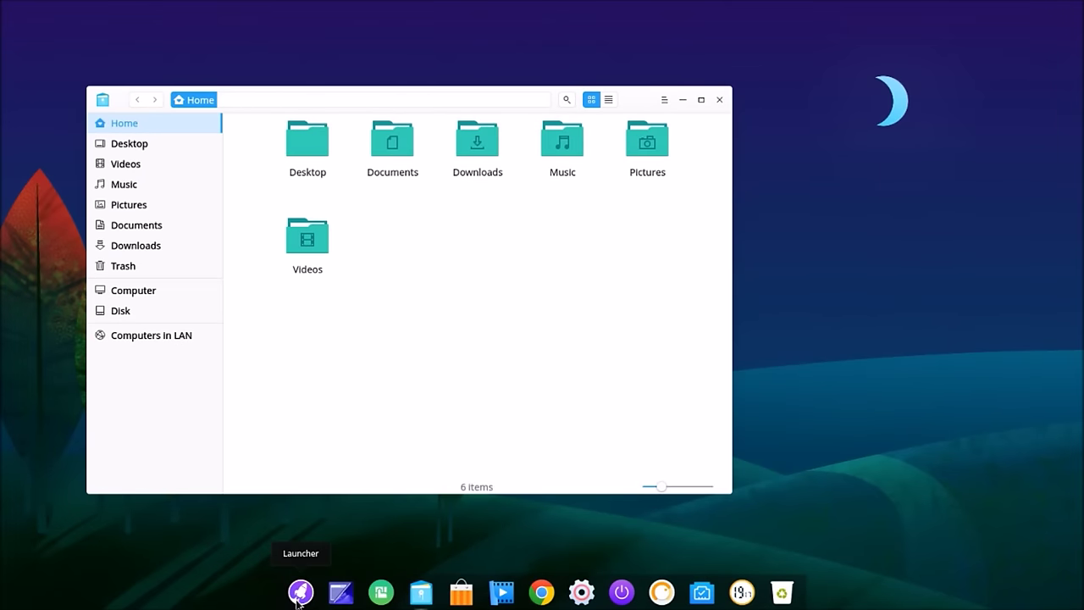
Step: Open the launcher, toggle category view on and off, and scroll the app grid
left_click(300, 592)
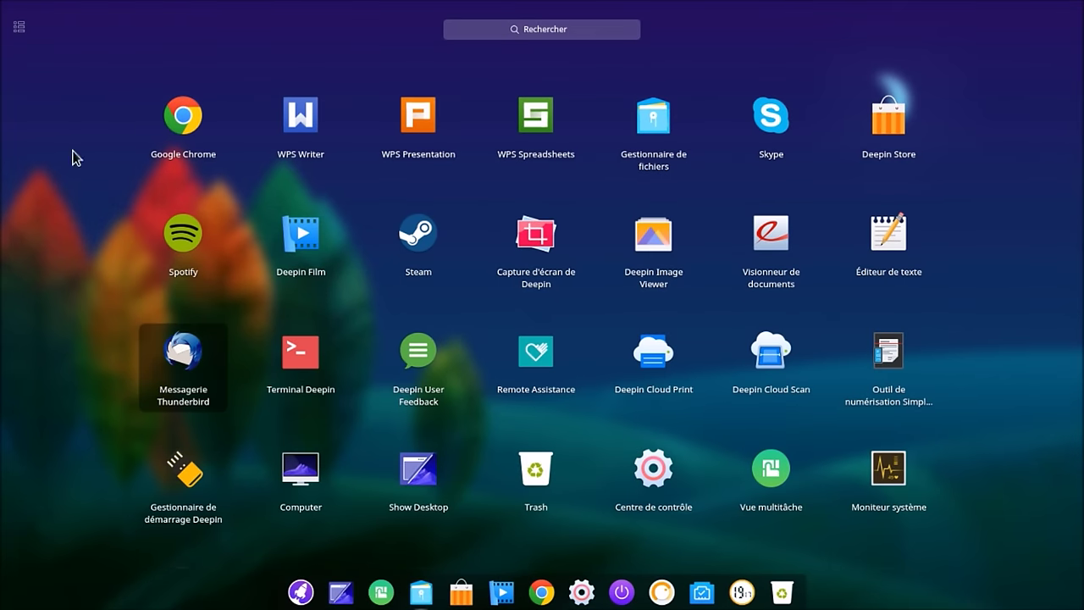
left_click(26, 29)
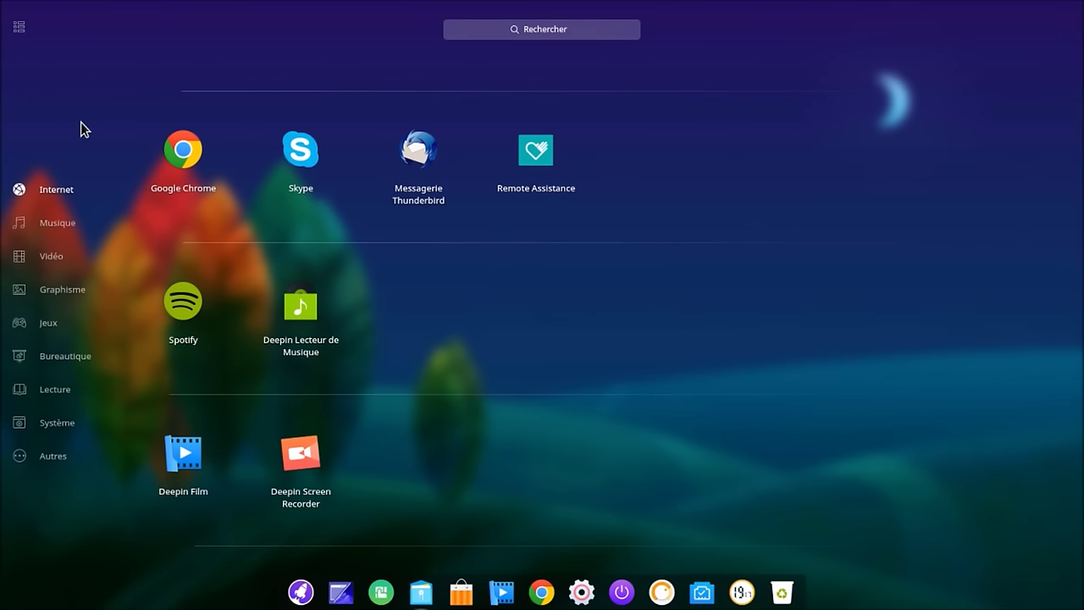
left_click(27, 31)
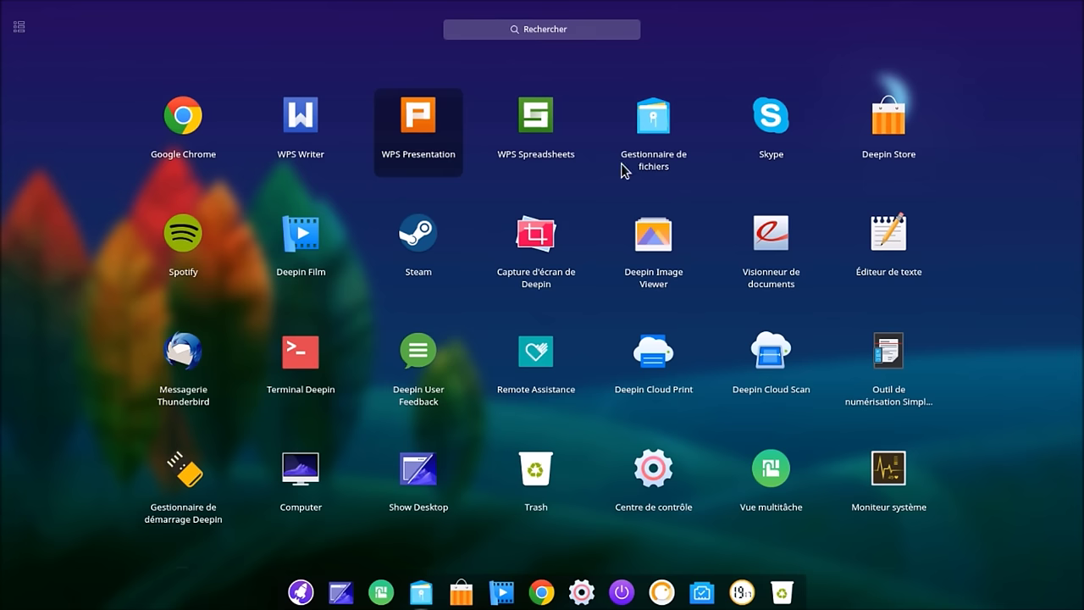
scroll(759, 361, "down", 1)
scroll(760, 361, "down", 1)
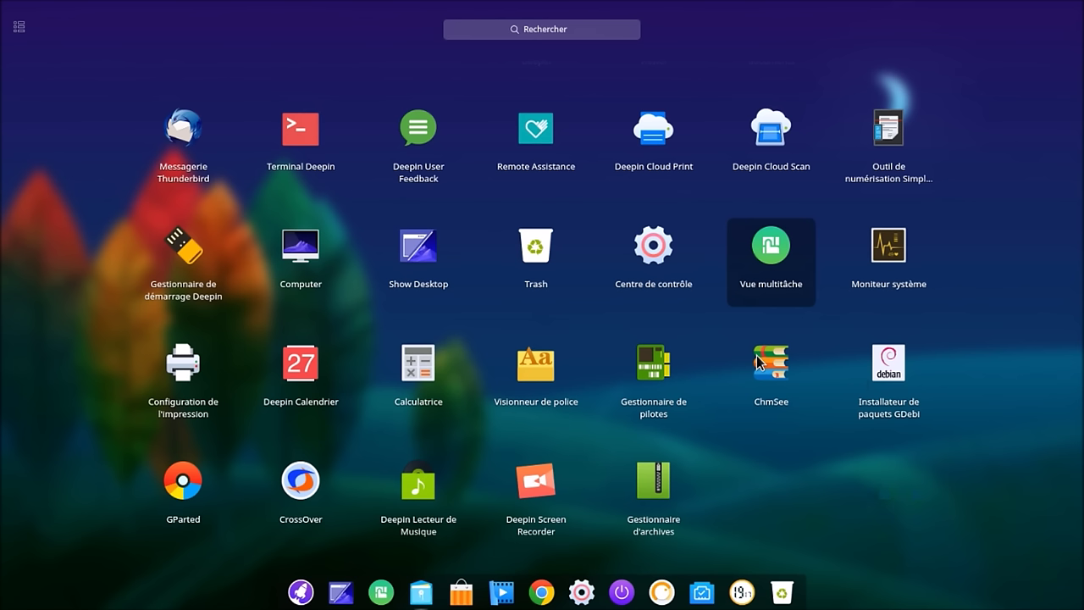
scroll(760, 362, "up", 2)
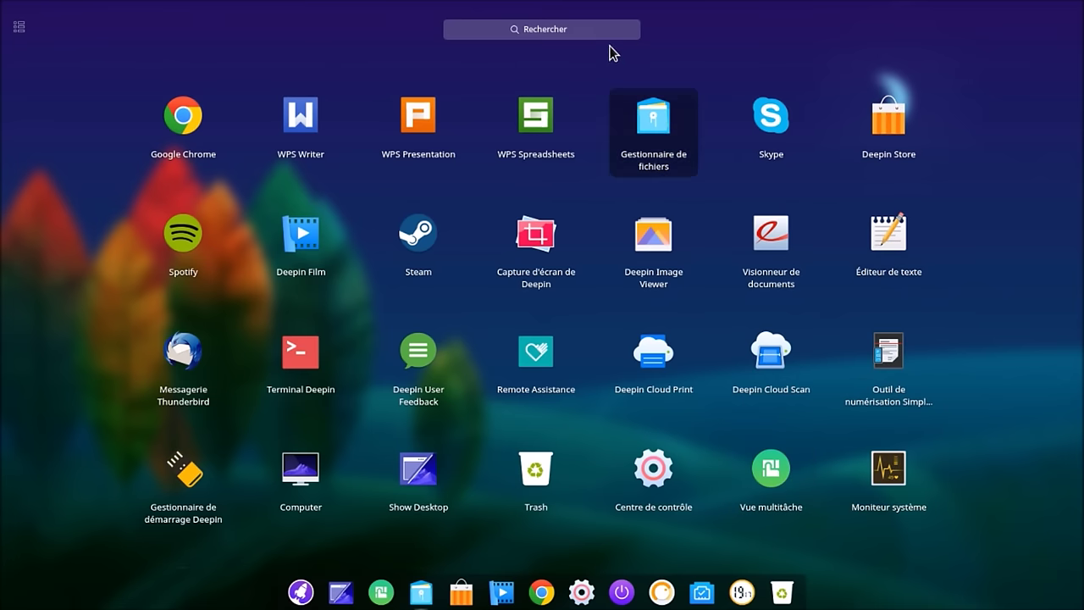
Step: Try launcher searches for 'chro', 'sy' and 'go', clearing each one
left_click(605, 32)
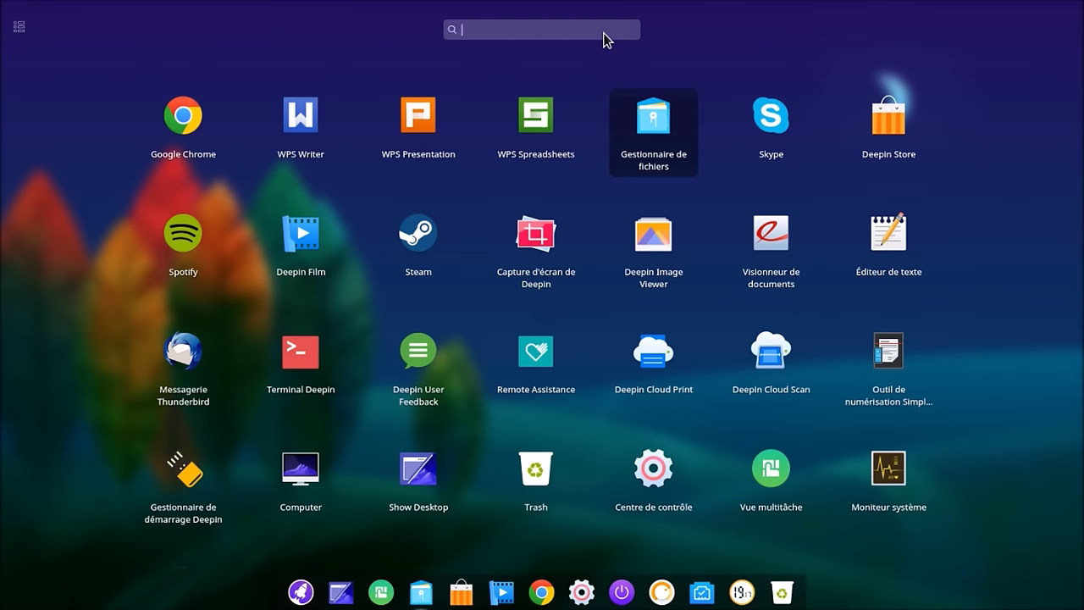
type("chro")
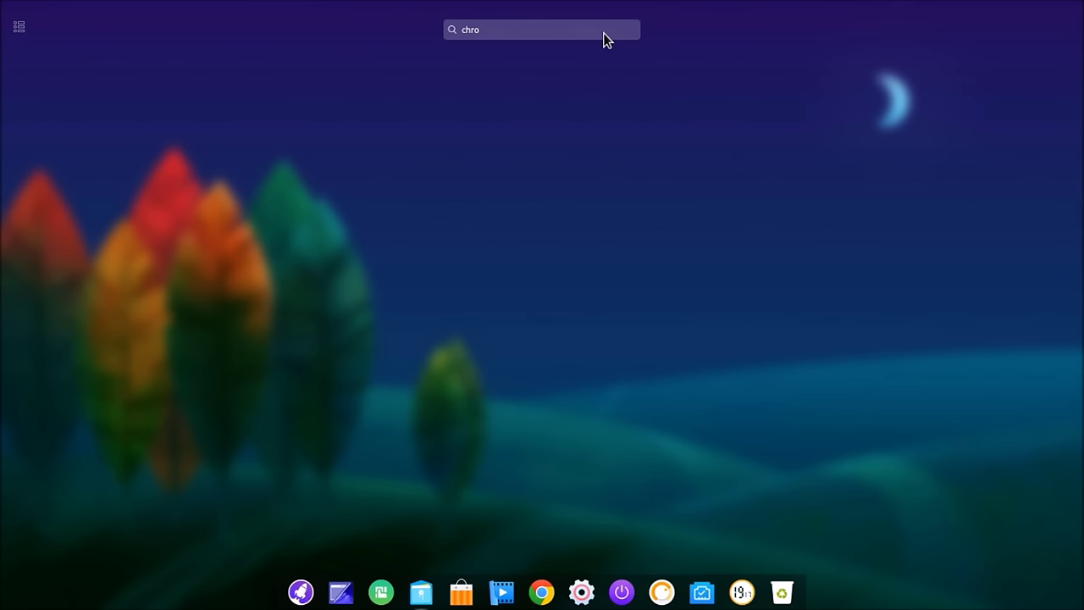
key("BackSpace")
key("BackSpace")
key("BackSpace")
key("BackSpace")
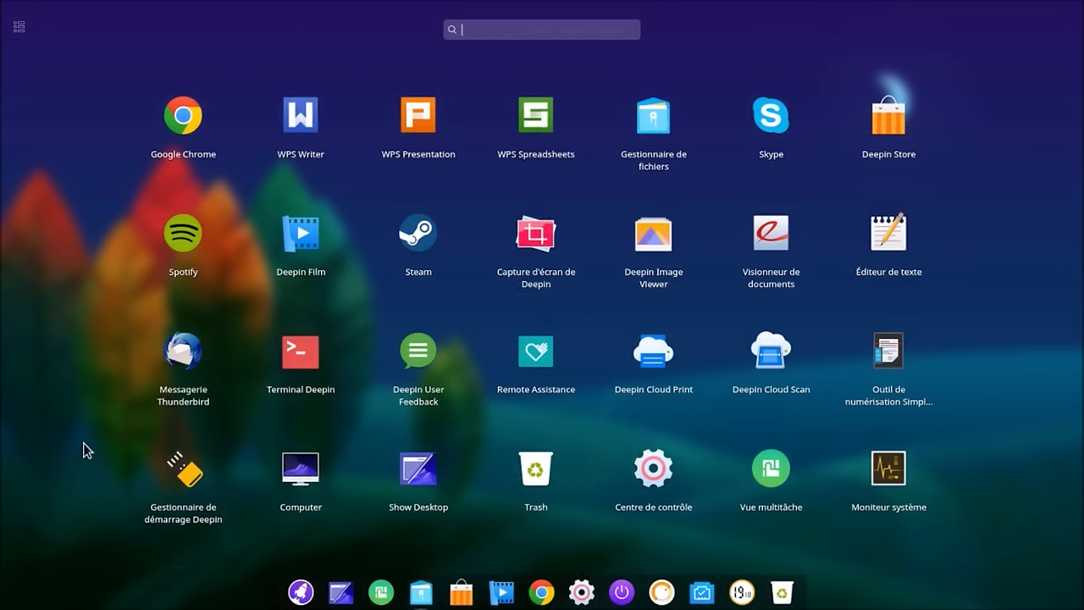
type("sy")
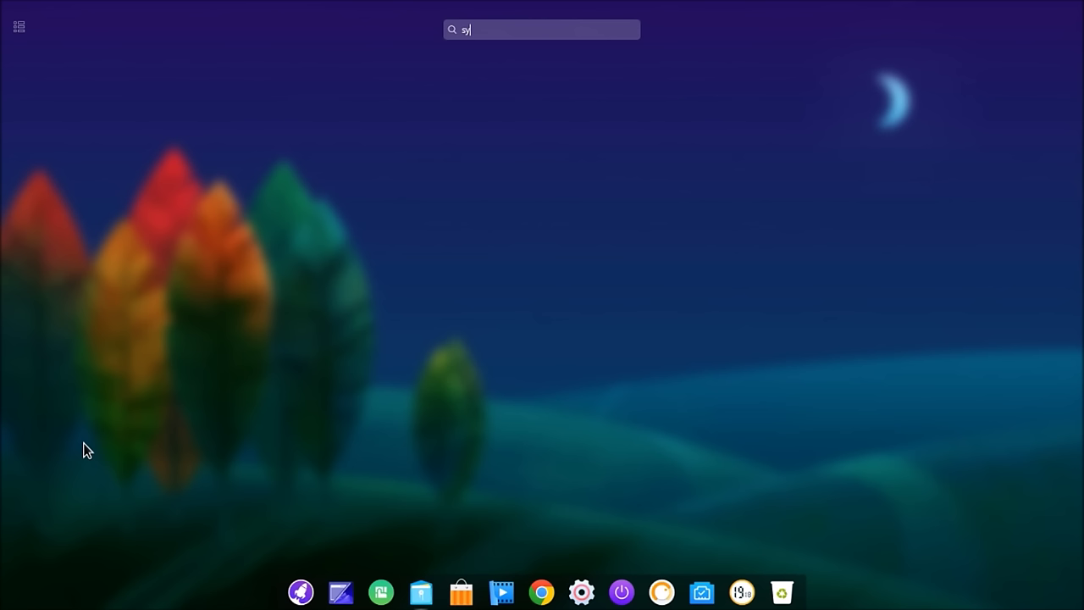
key("BackSpace")
key("BackSpace")
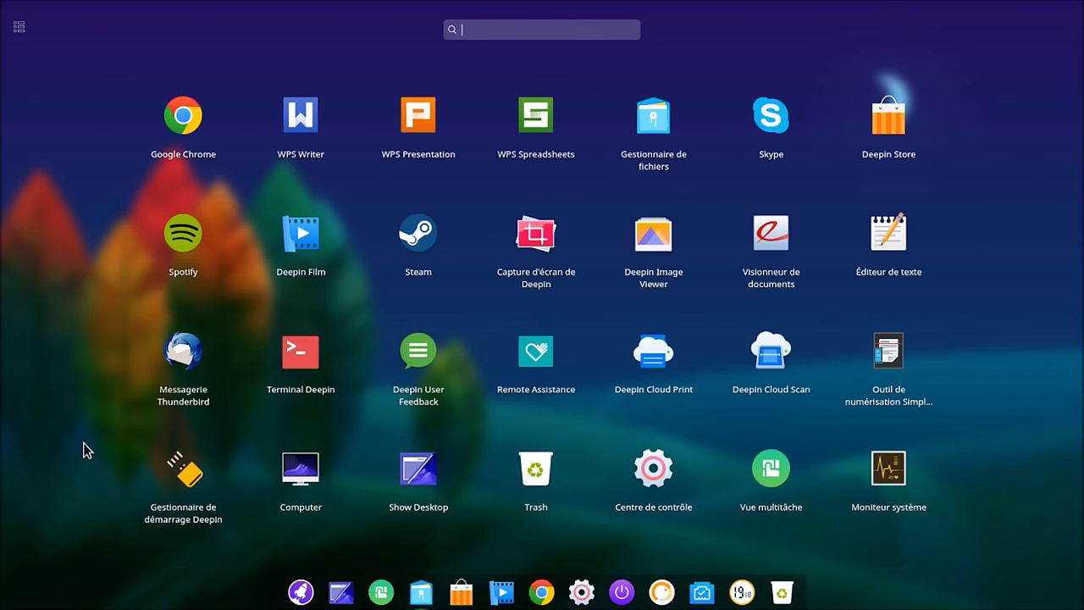
type("go")
key("BackSpace")
key("BackSpace")
Step: Switch to category view and jump to Lecture, then Graphisme
left_click(19, 31)
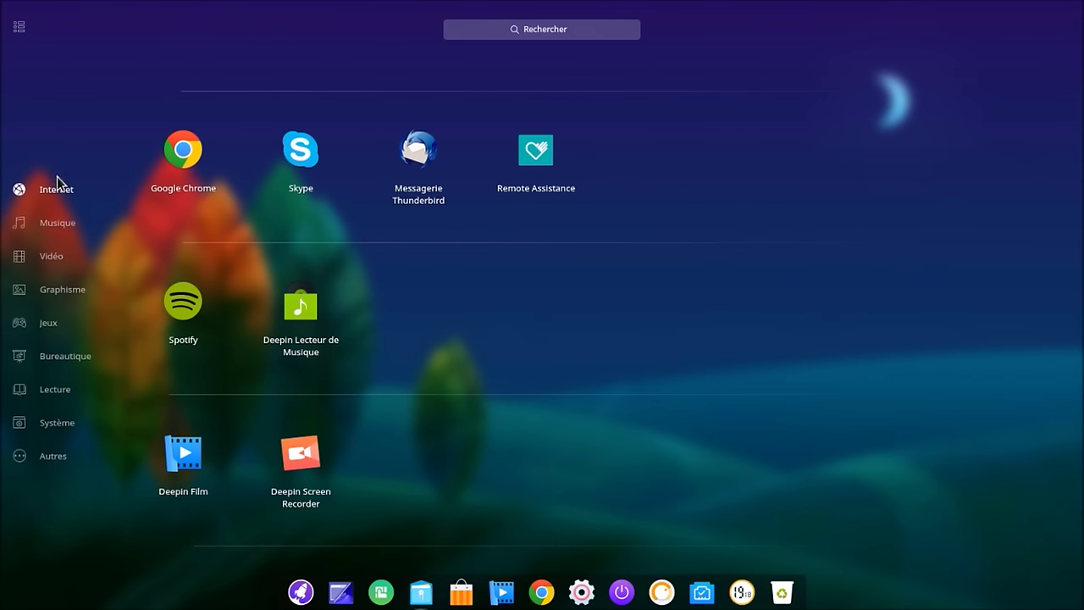
left_click(22, 390)
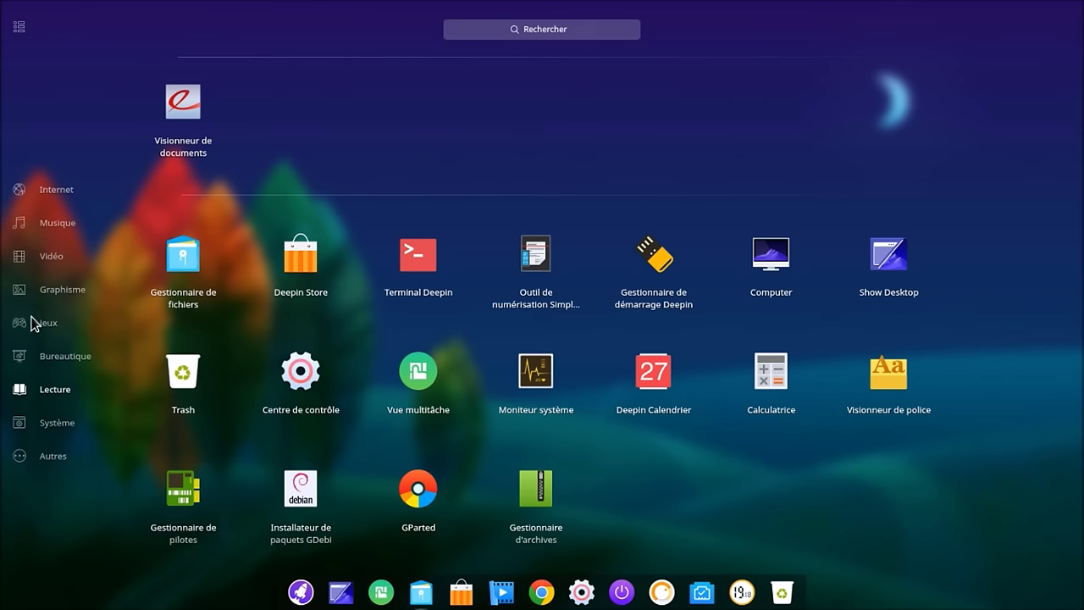
left_click(56, 291)
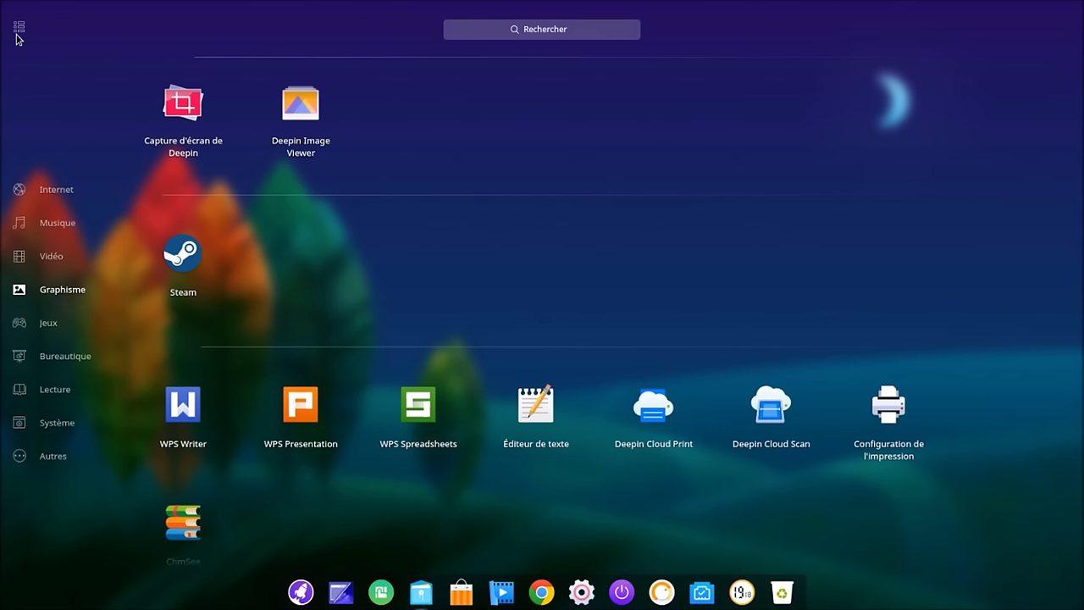
Step: Reopen the launcher, search 'ged', toggle back to category view, and close the launcher
key("super+e")
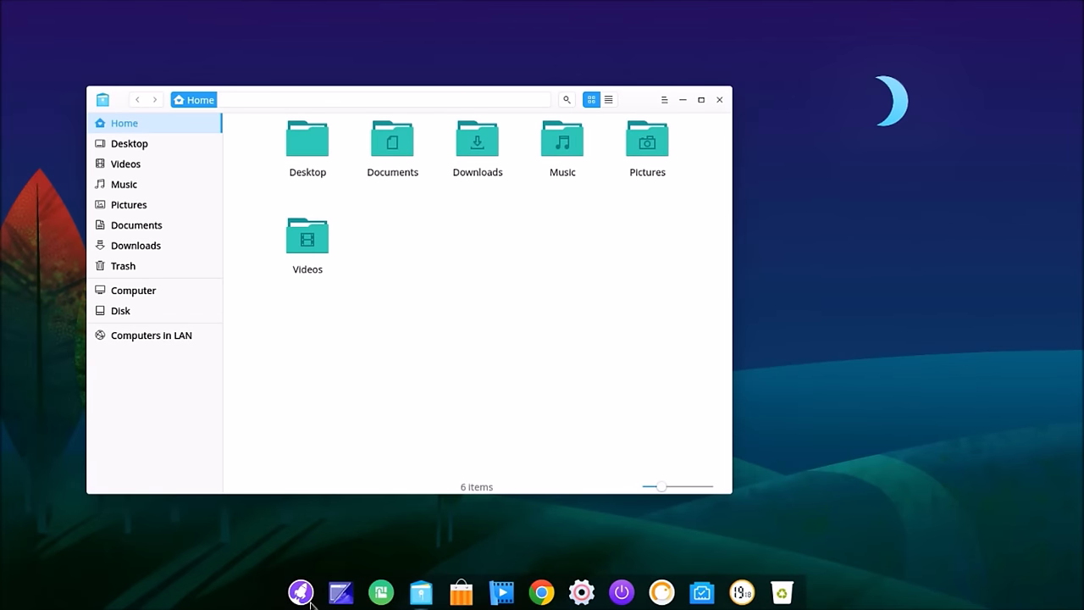
left_click(307, 599)
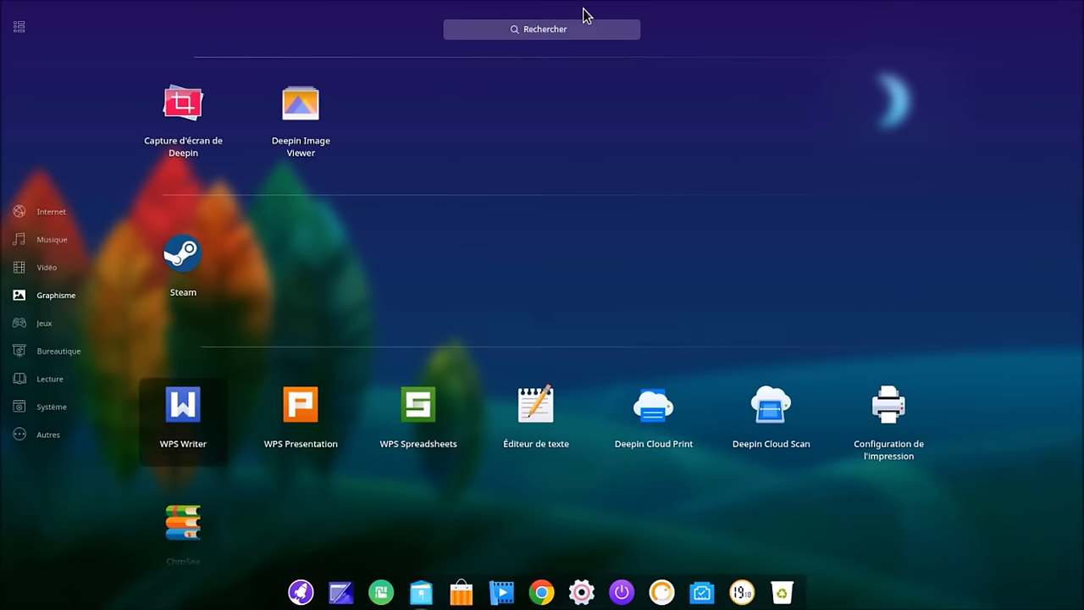
left_click(580, 33)
type("g")
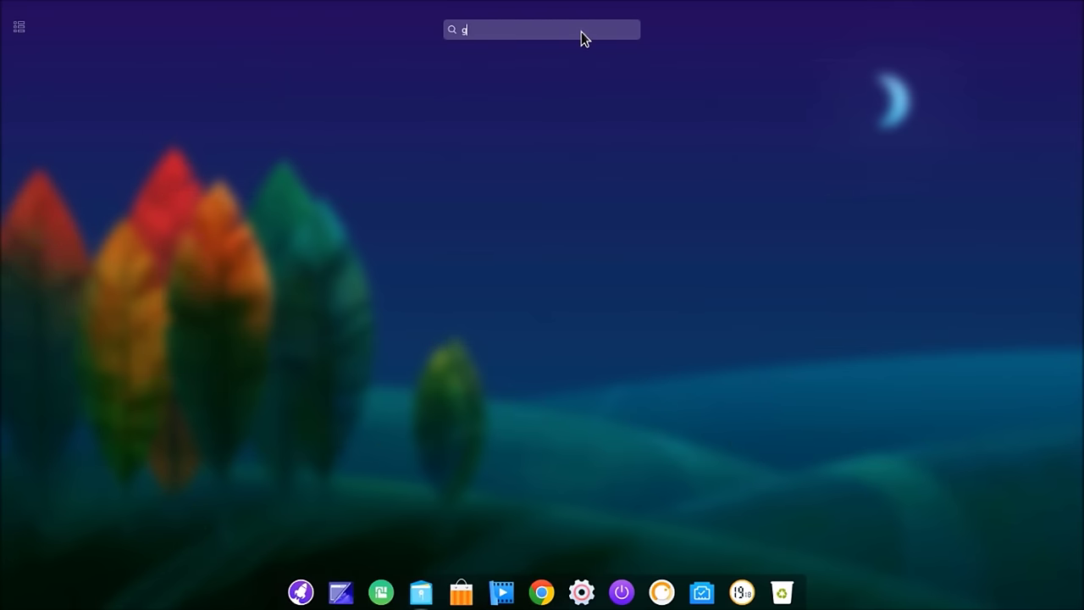
type("ed")
key("BackSpace")
key("BackSpace")
key("BackSpace")
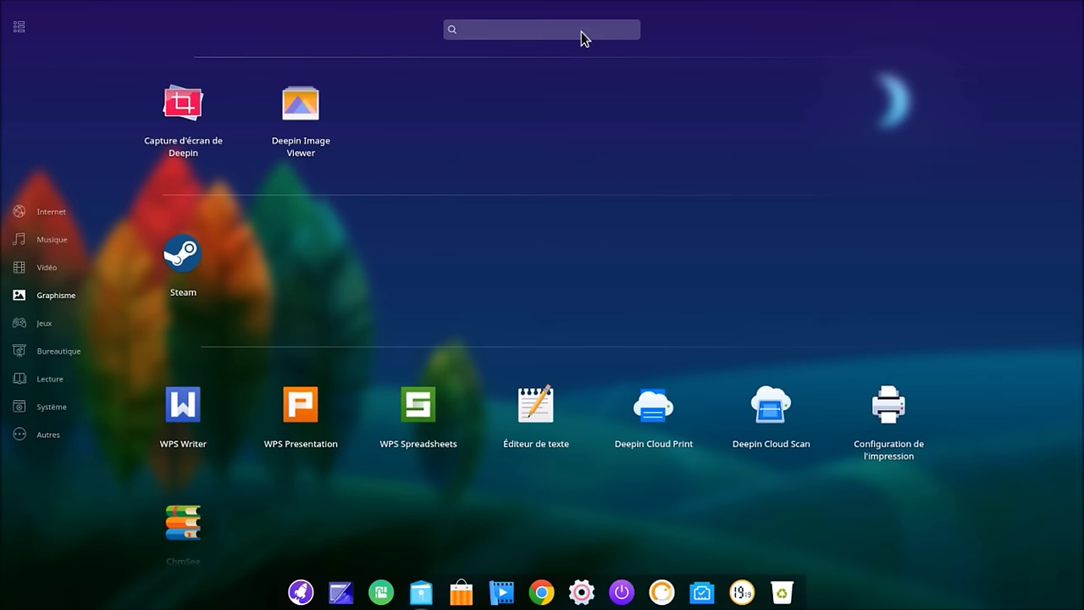
left_click(23, 29)
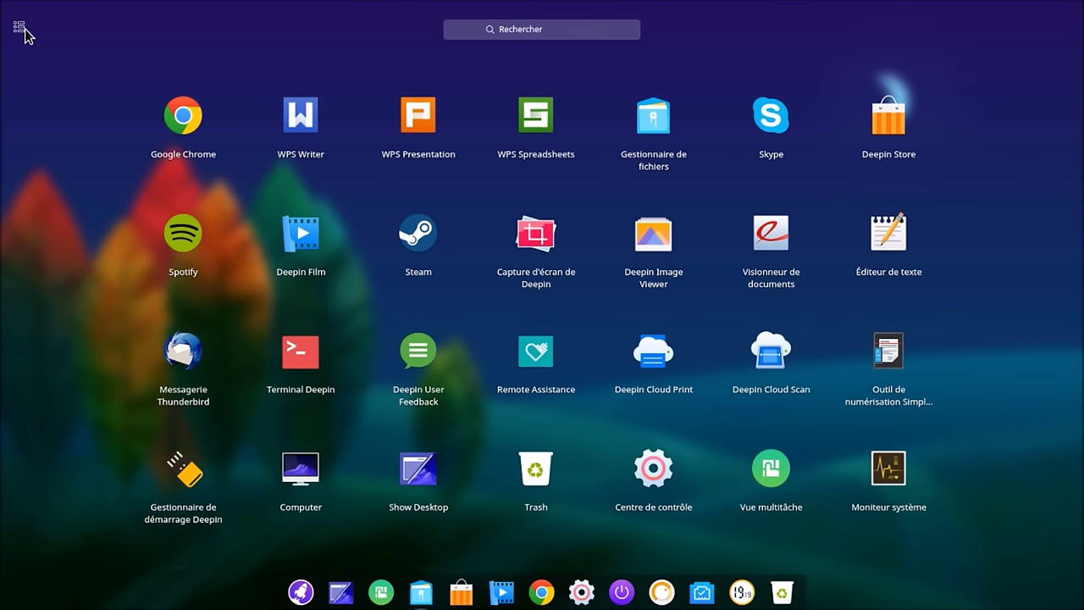
left_click(20, 30)
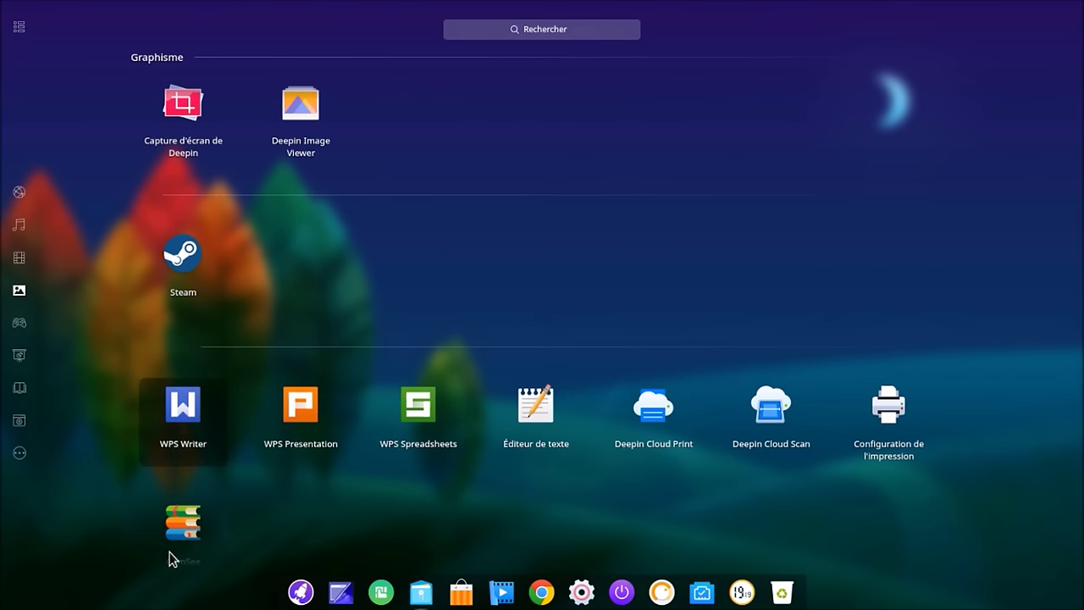
left_click(301, 592)
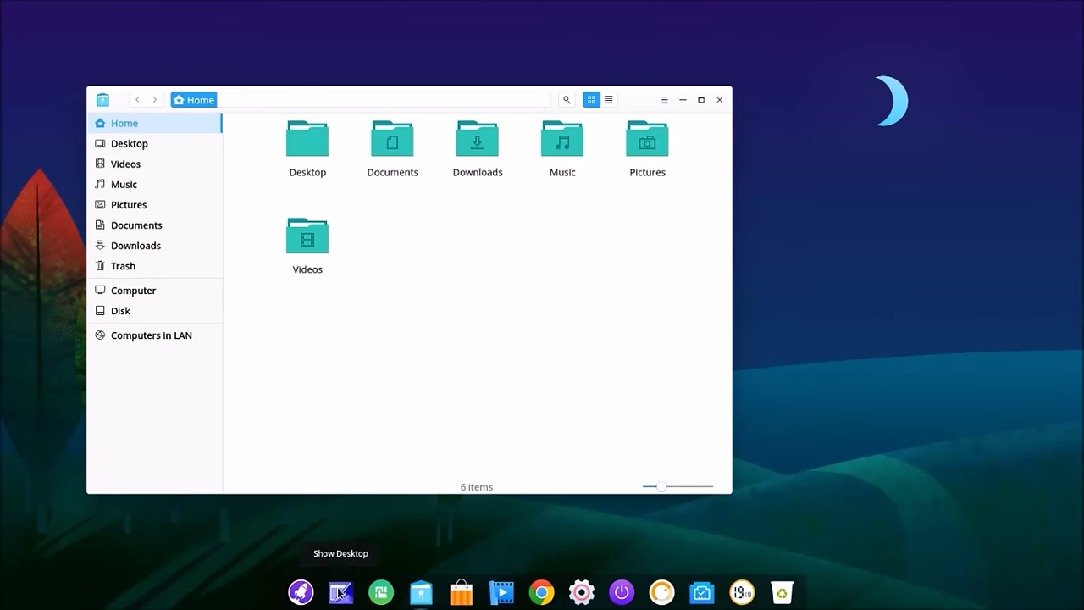
Step: Toggle Show Desktop three times to hide and restore windows, then open Multitask View
left_click(339, 592)
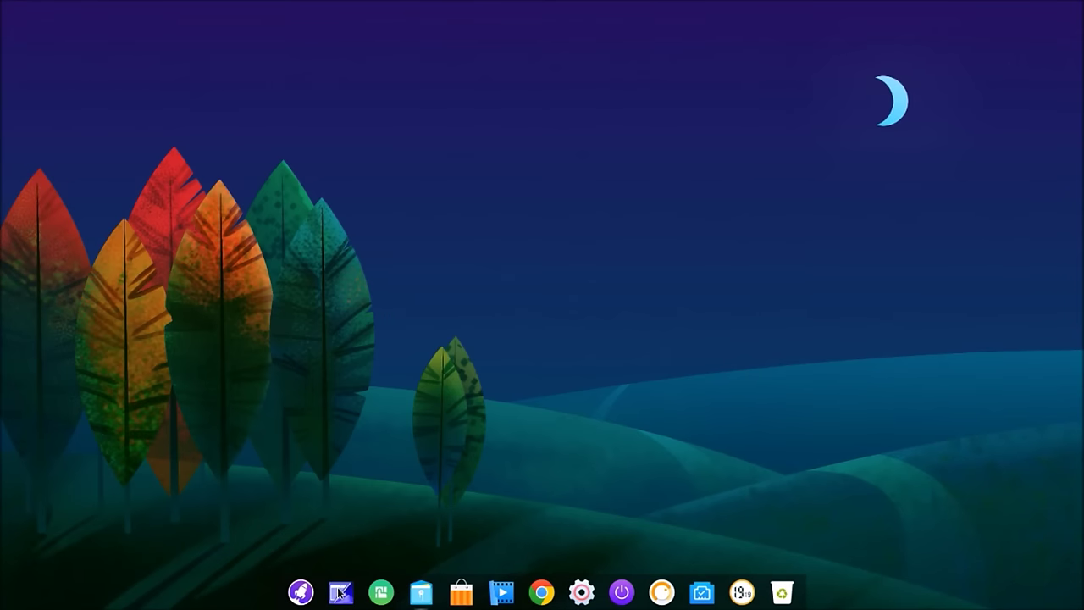
left_click(341, 593)
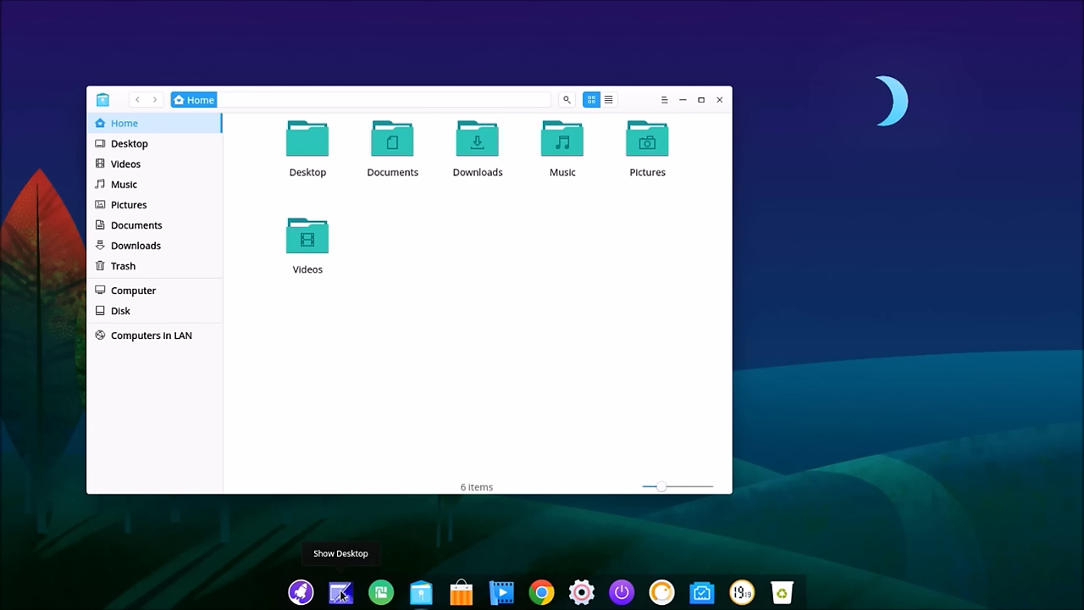
left_click(340, 594)
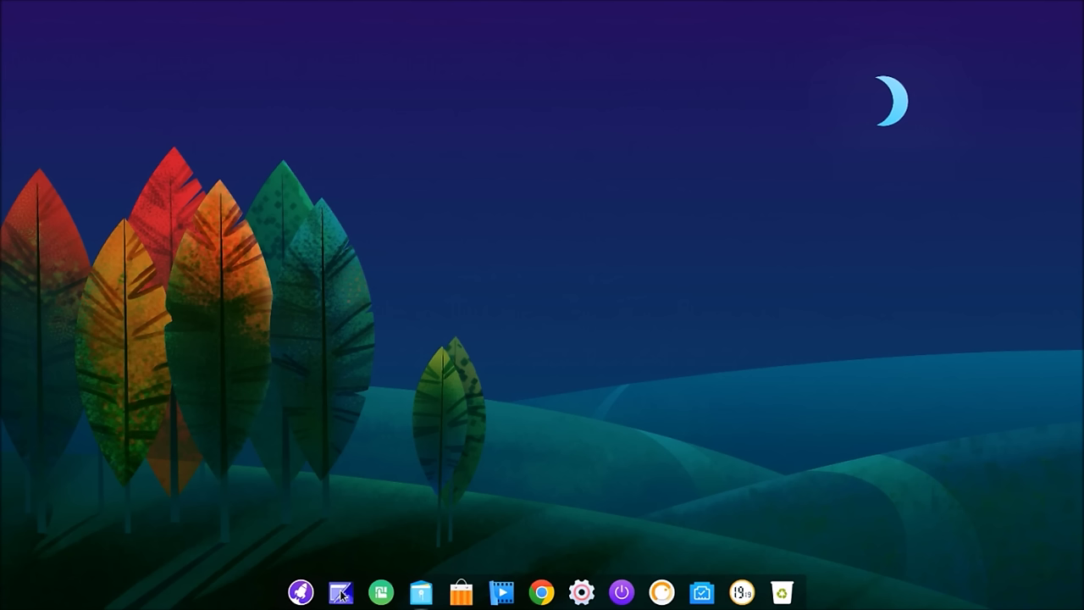
left_click(341, 596)
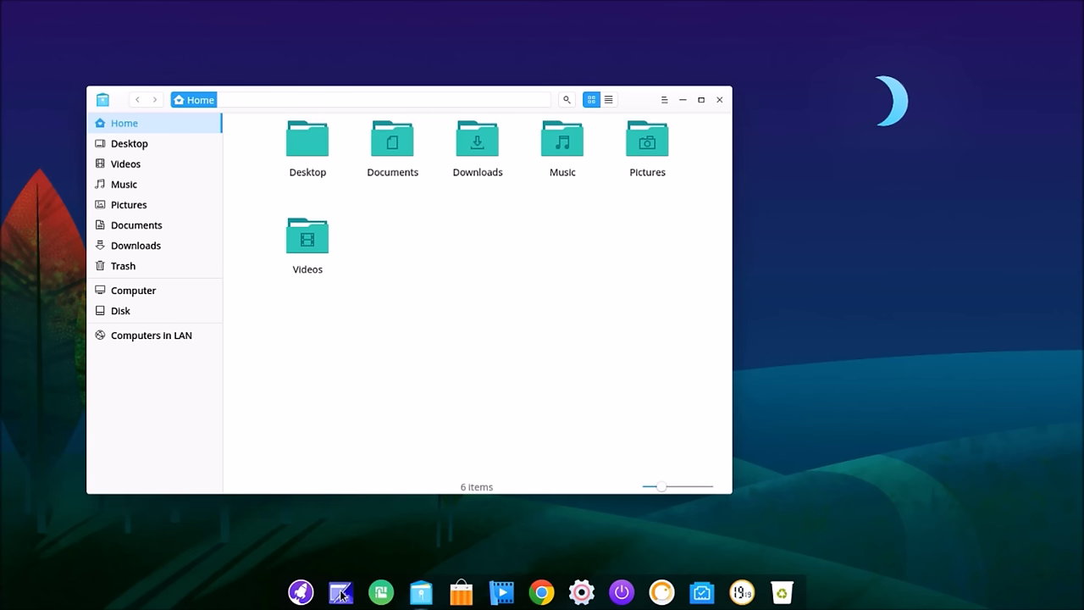
left_click(340, 593)
left_click(344, 594)
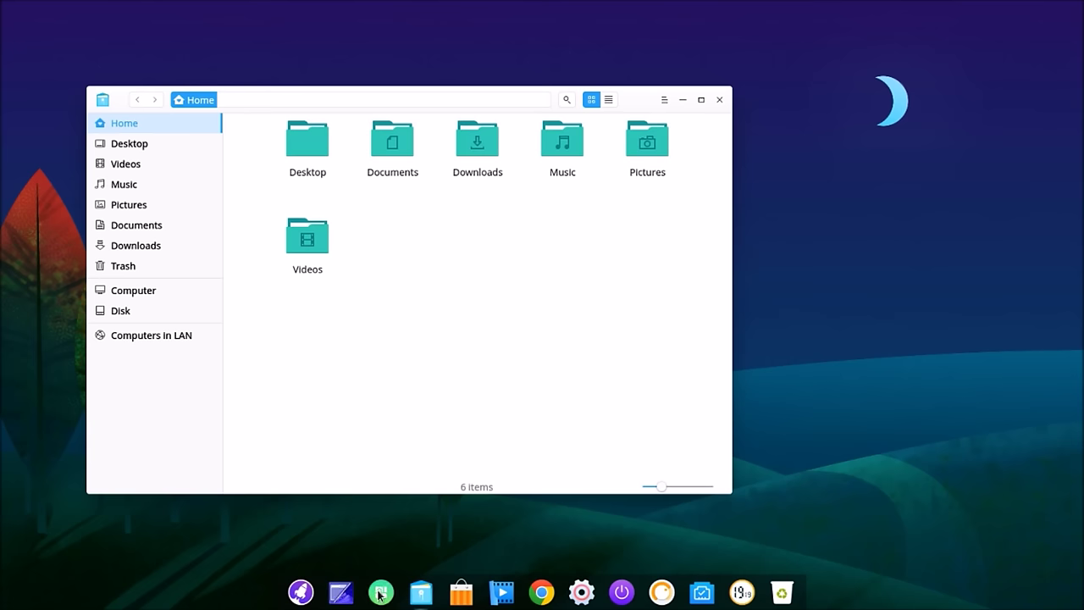
left_click(380, 595)
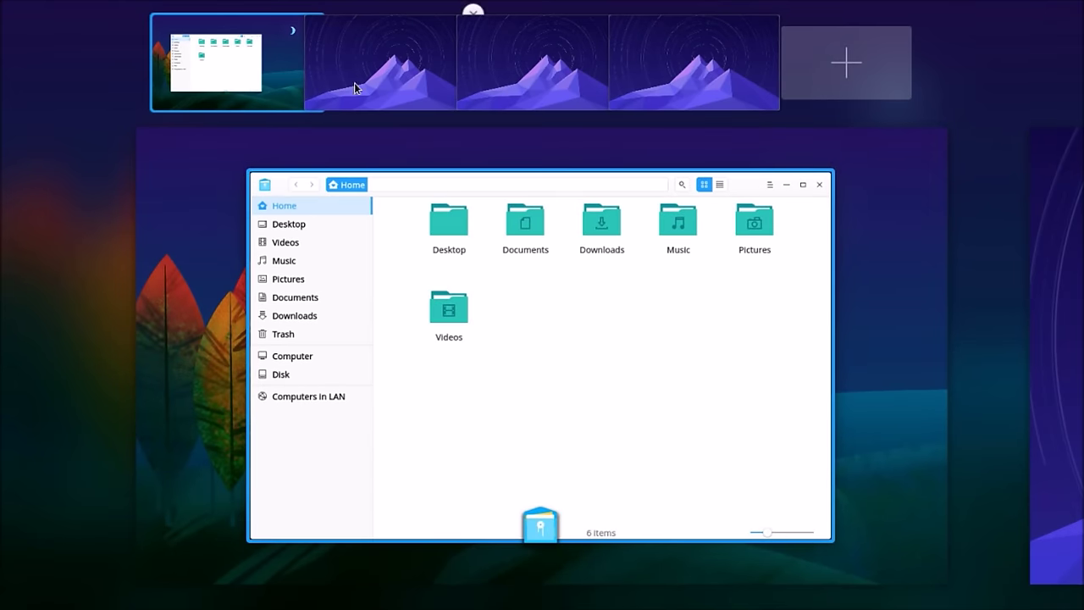
Step: Switch through the second, third, fourth and first workspaces, ending on the third
left_click(361, 71)
left_click(515, 65)
left_click(665, 77)
left_click(258, 71)
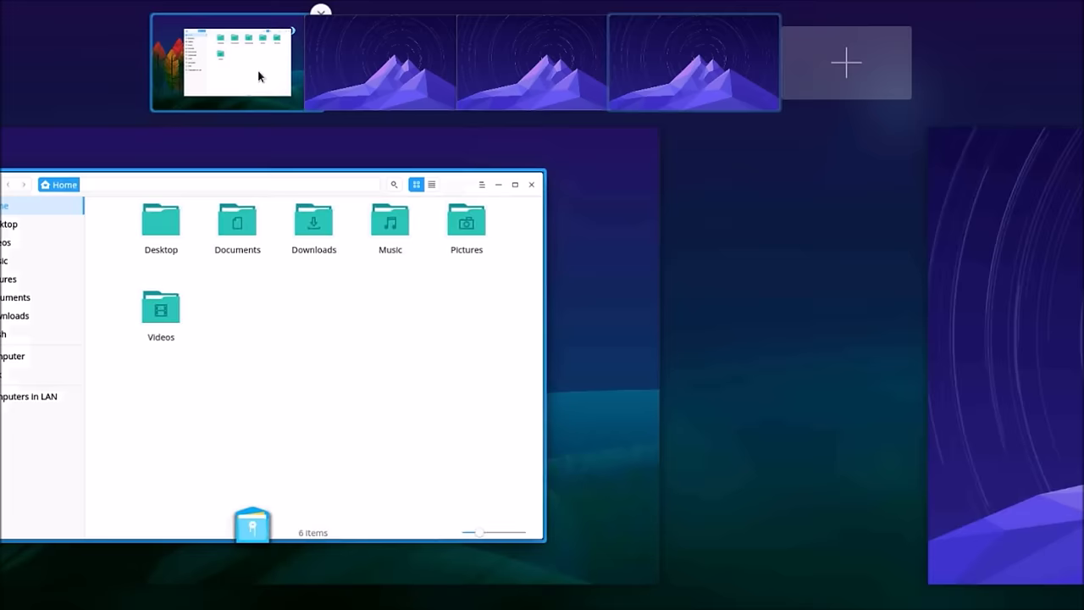
left_click(559, 79)
Step: Add a fifth workspace, then remove the fifth, fourth and third workspaces
left_click(827, 71)
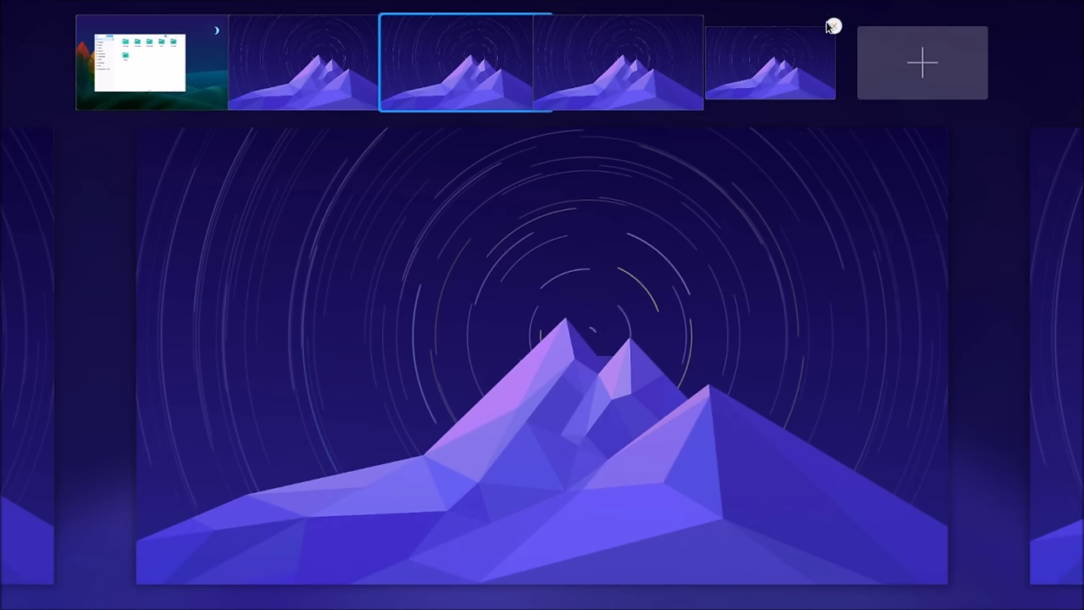
left_click(832, 26)
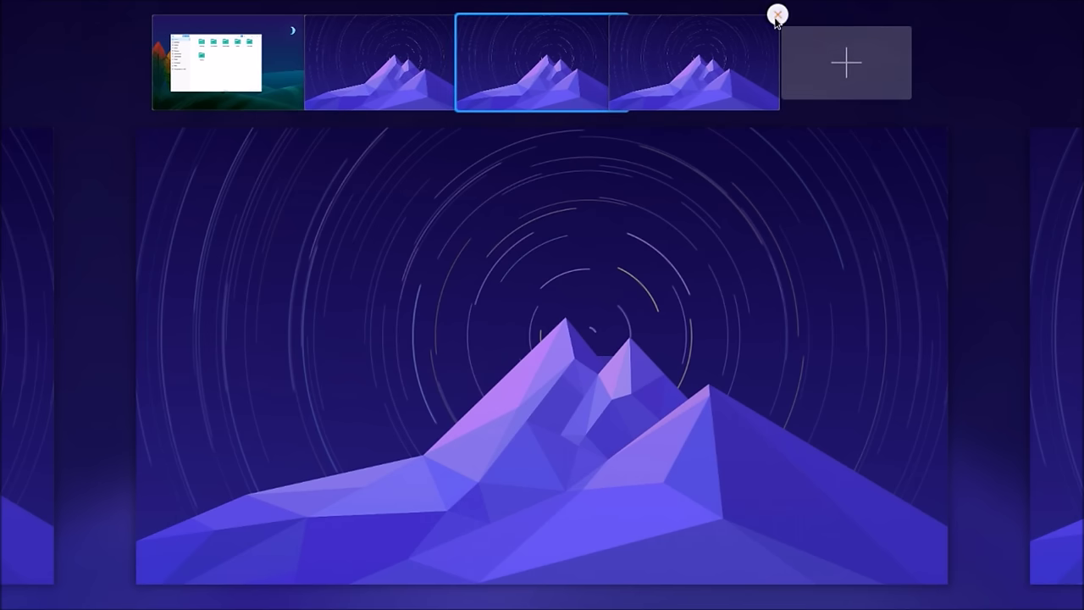
left_click(776, 15)
left_click(700, 15)
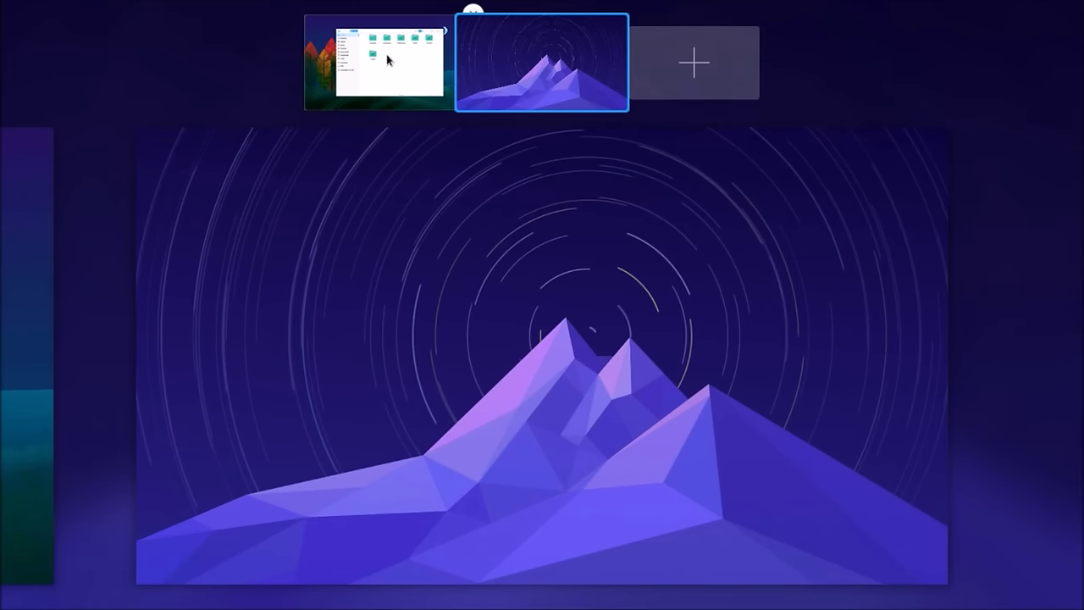
Step: Move the file manager window to the second workspace and back, then leave the overview
left_click(387, 59)
left_click_drag(536, 306, 535, 69)
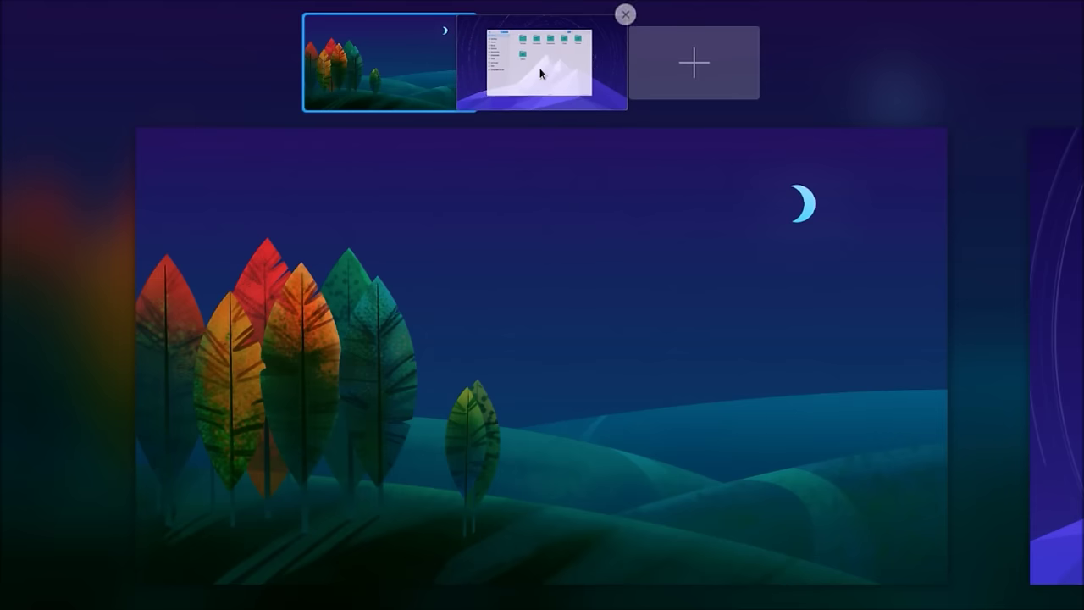
left_click_drag(433, 76, 390, 73)
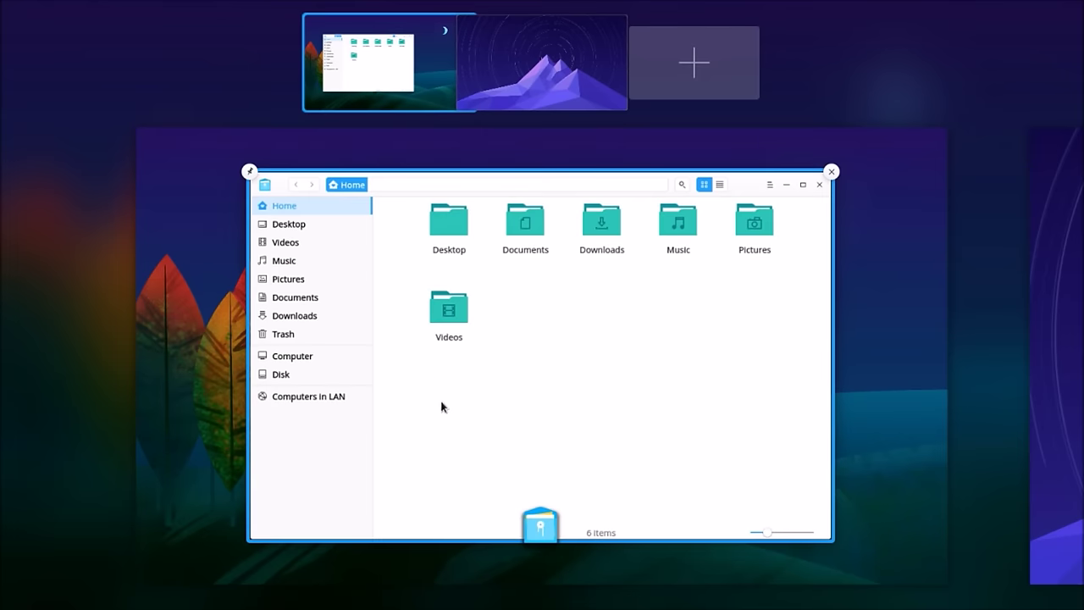
left_click(441, 406)
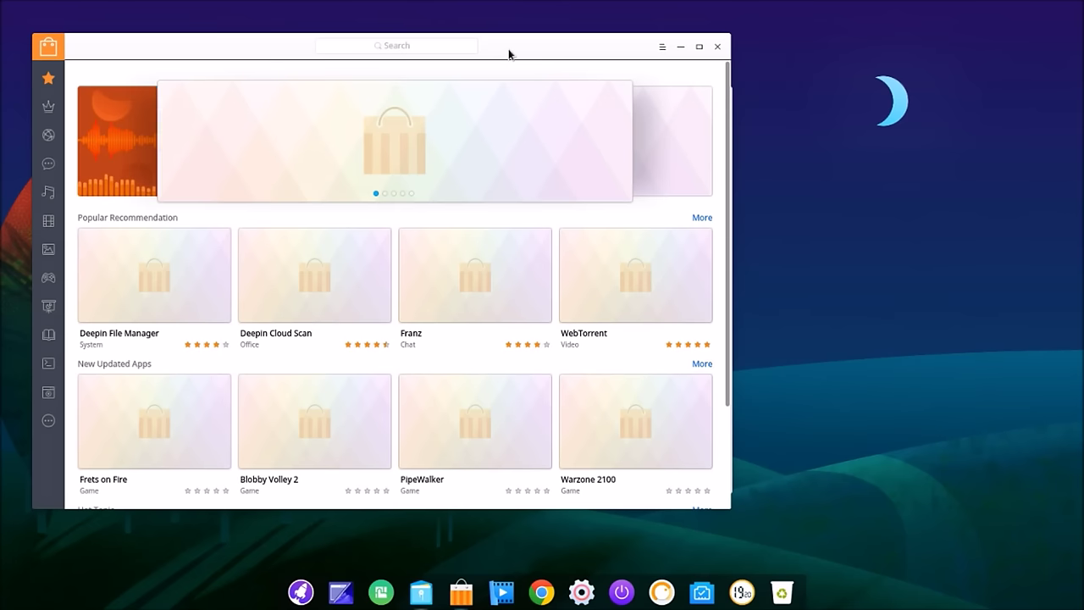
Step: Move the store right, close the Home file manager, and maximize Deepin Store
left_click_drag(513, 60, 678, 56)
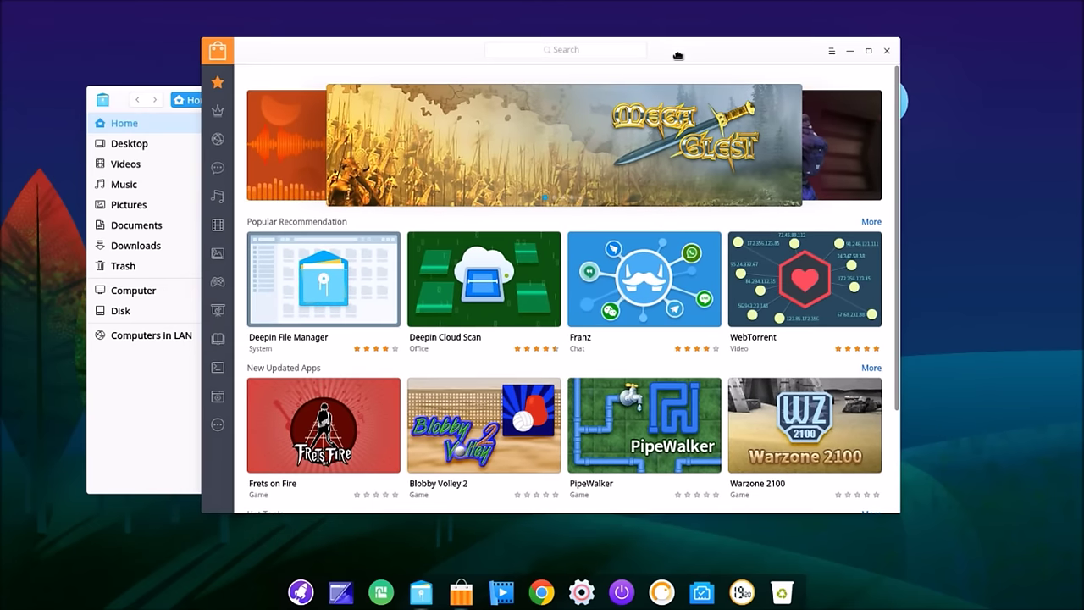
left_click(133, 467)
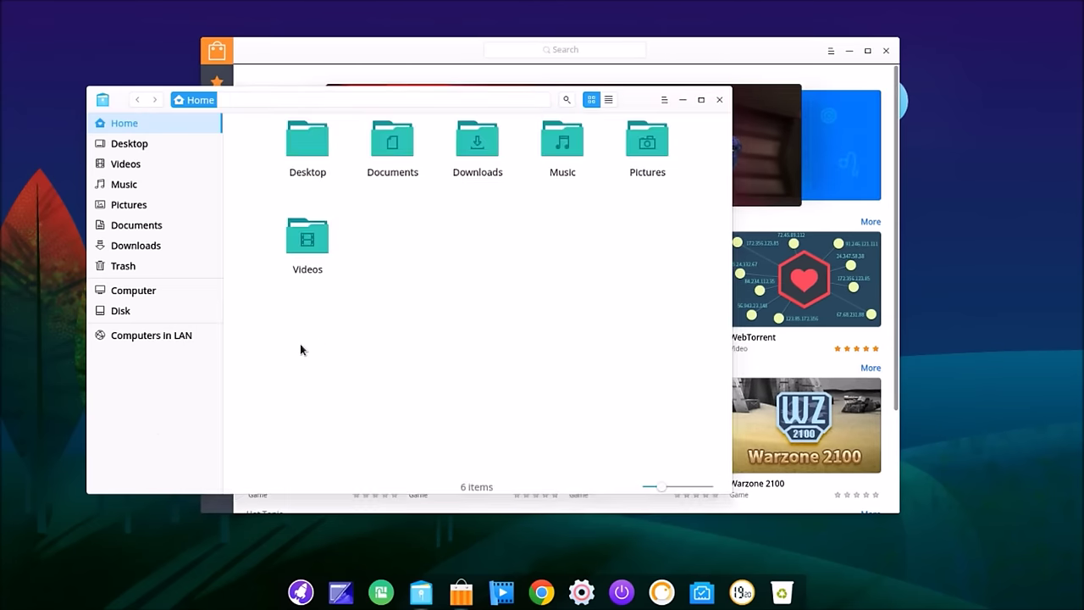
left_click(719, 99)
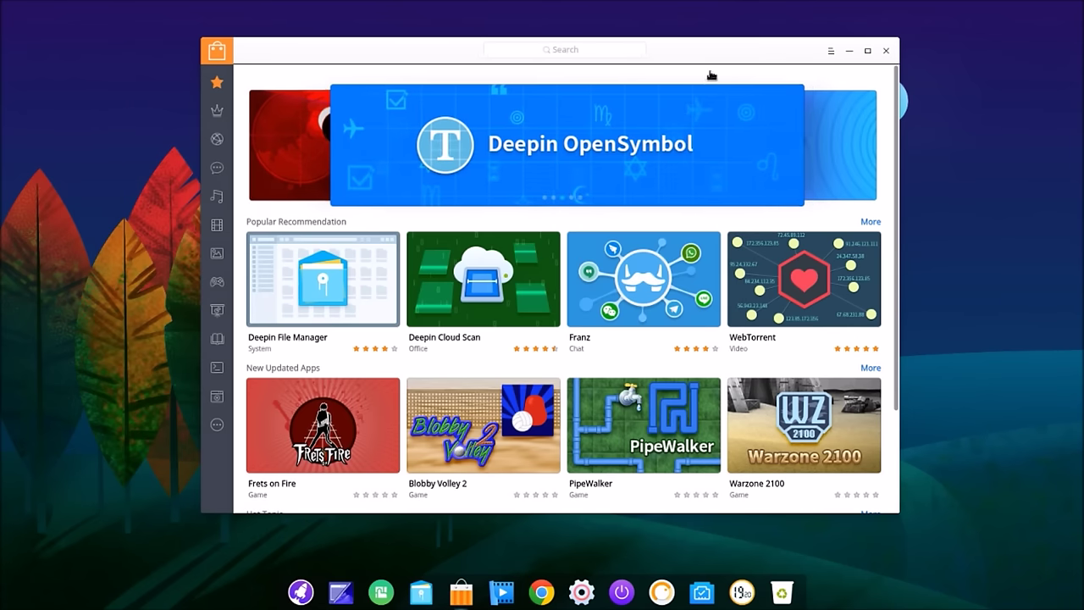
left_click(867, 50)
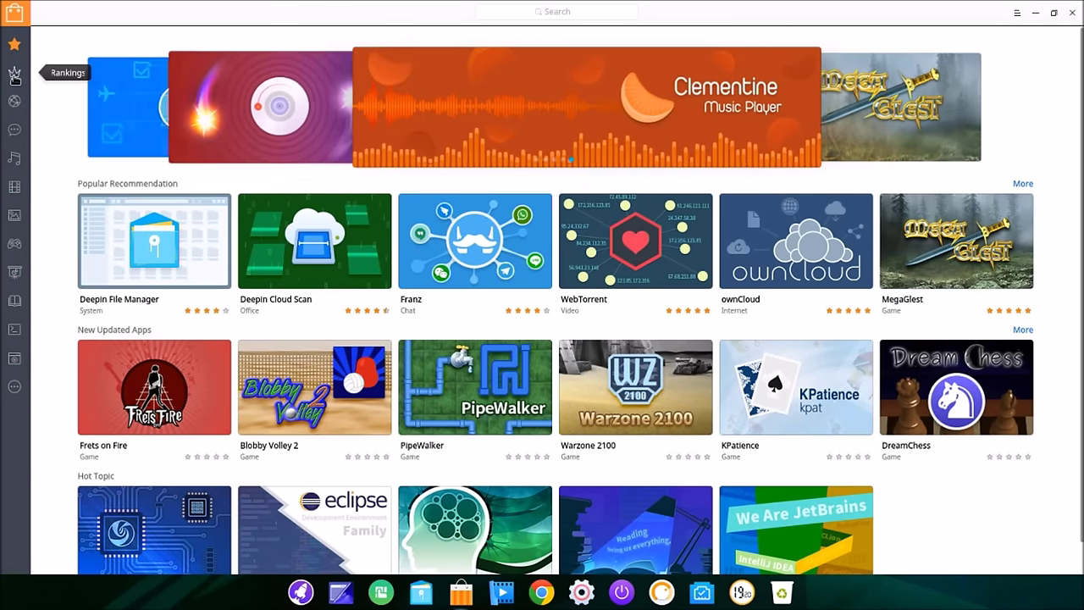
Step: Browse Top 100, Internet, Chat, Music, Video, Graphics, Game, Office, Reading, Development, System and Others
left_click(15, 77)
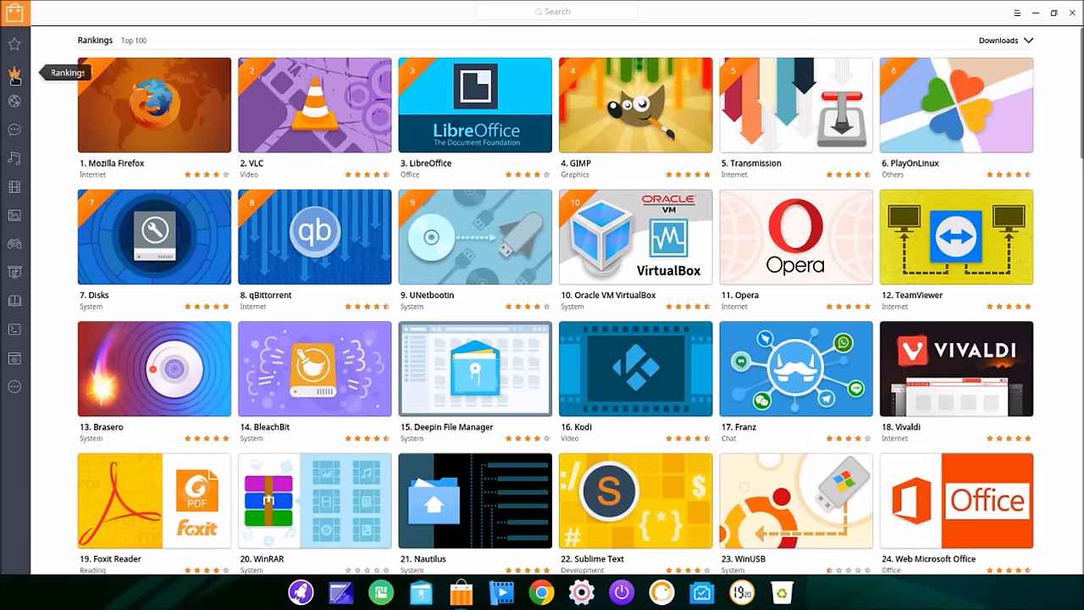
left_click(15, 100)
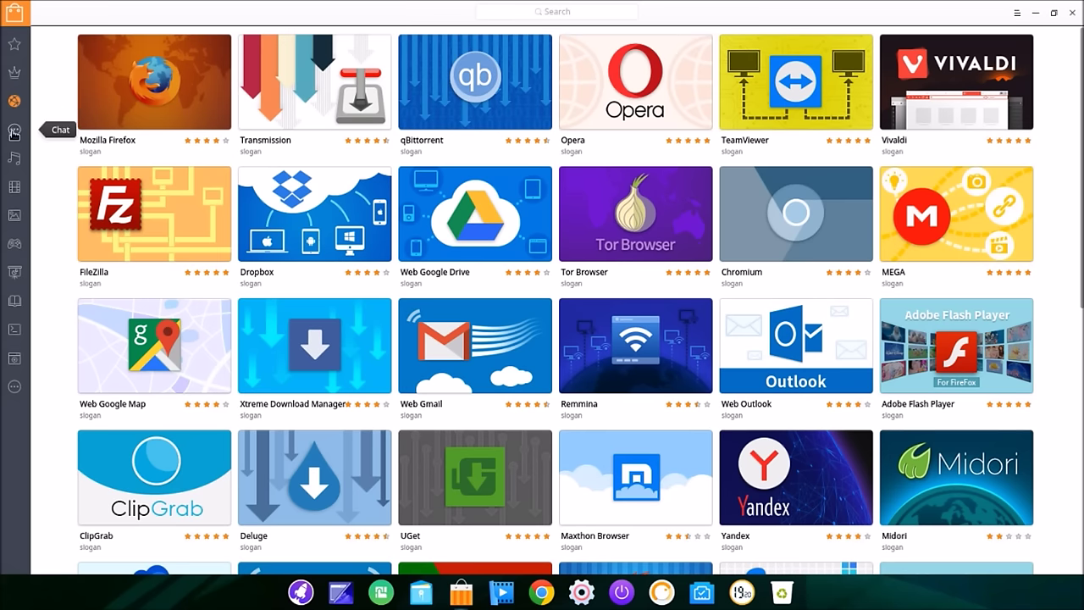
left_click(14, 131)
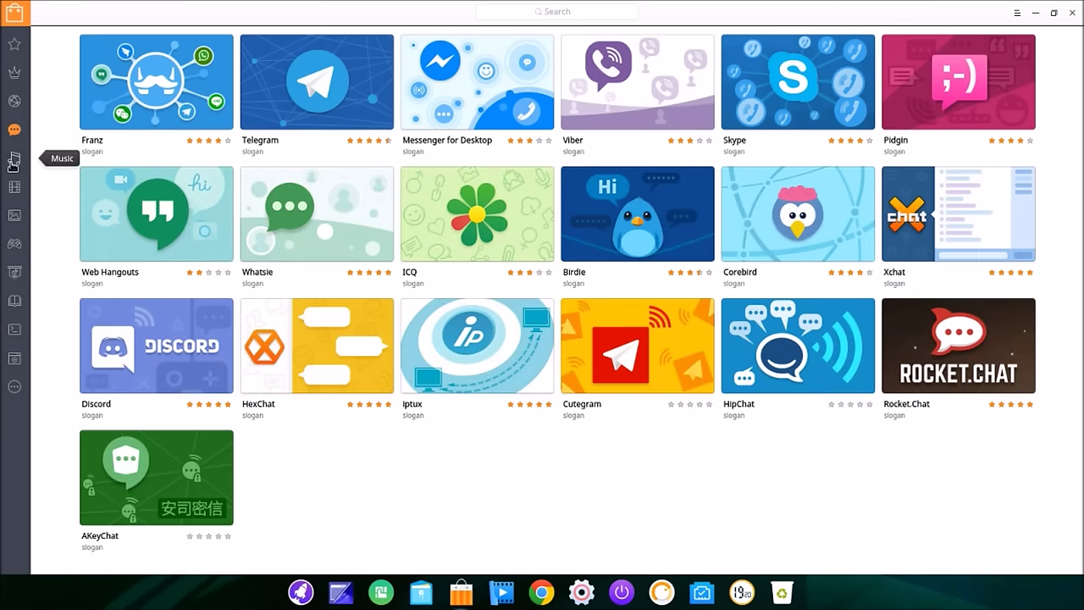
left_click(14, 161)
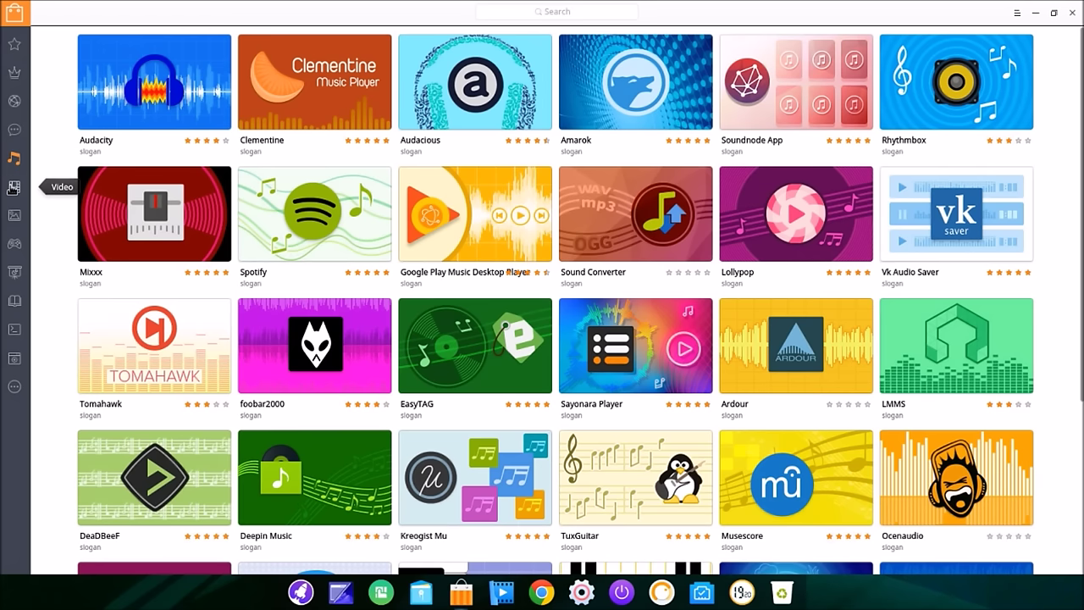
left_click(14, 187)
left_click(15, 216)
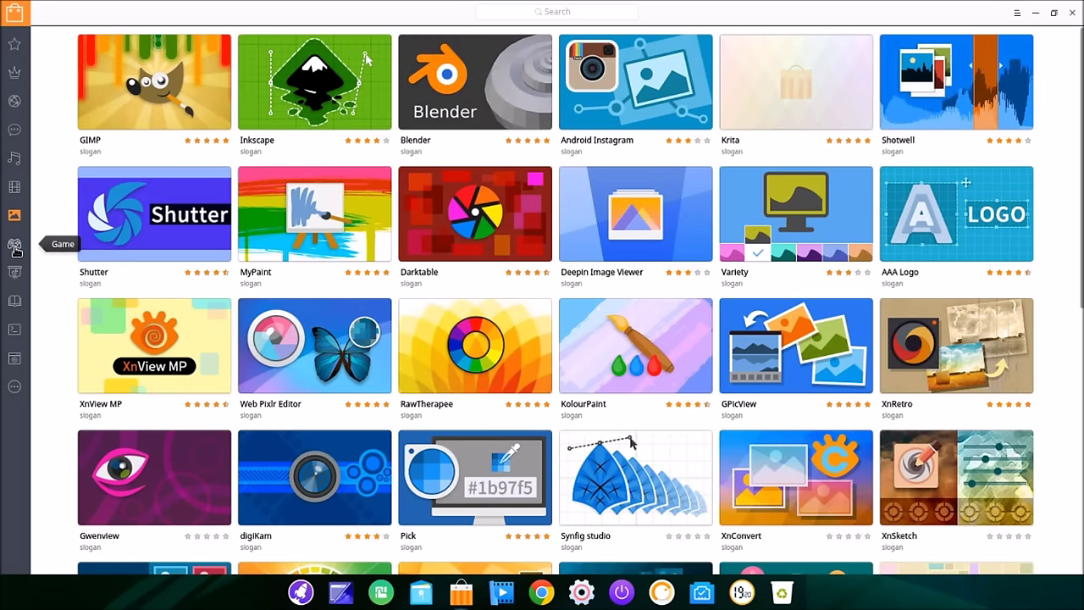
left_click(14, 245)
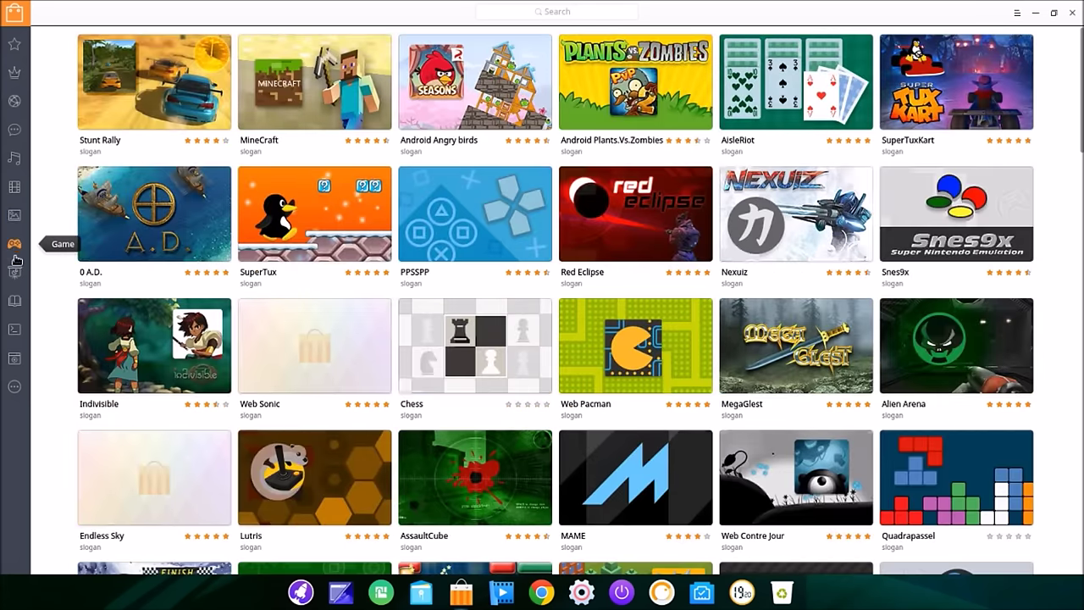
left_click(15, 272)
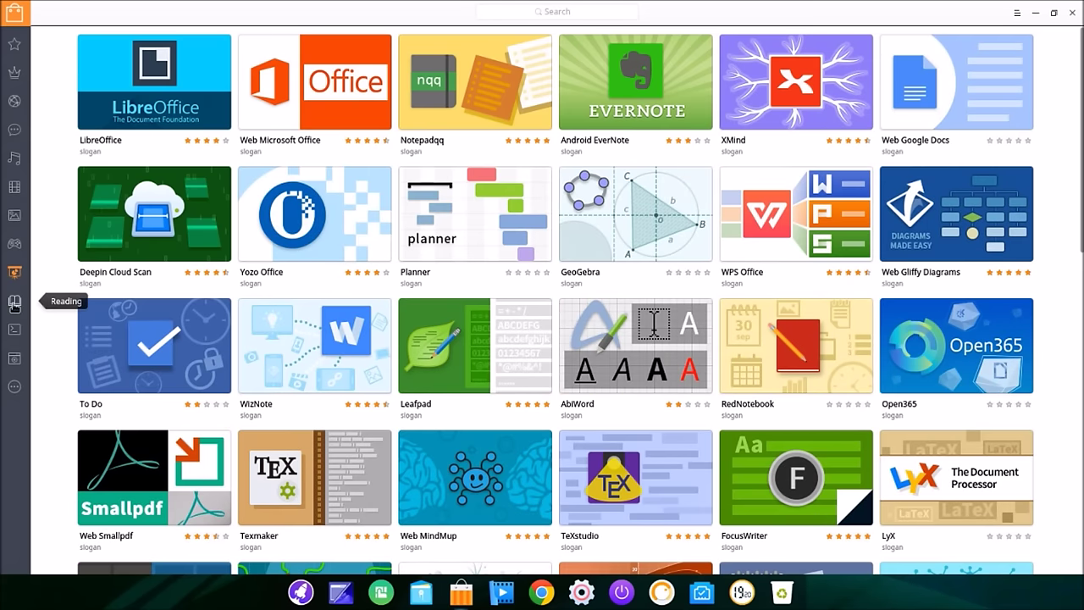
left_click(14, 303)
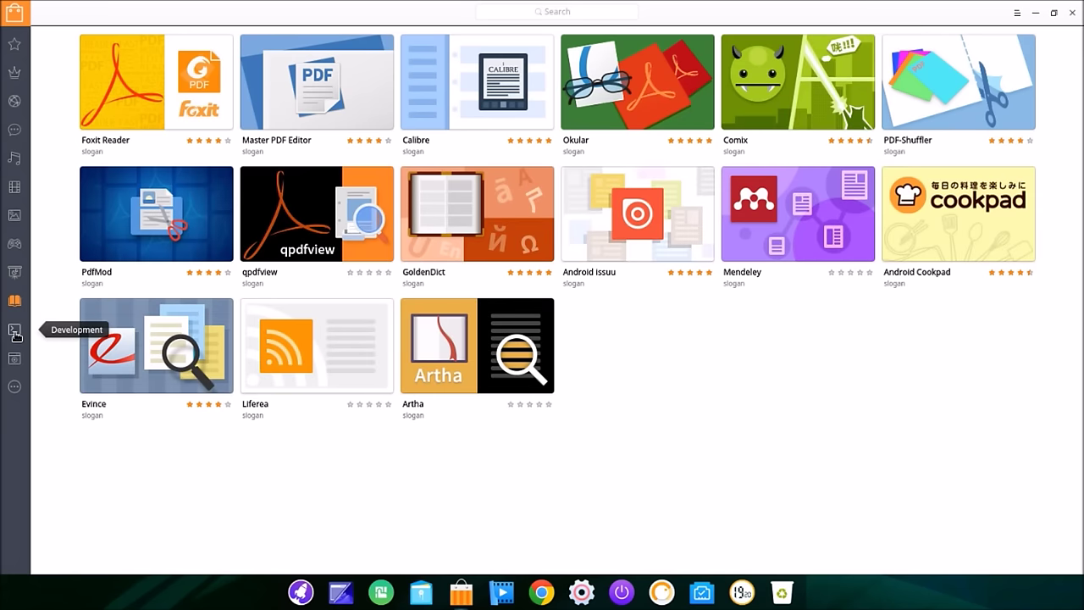
left_click(14, 330)
left_click(14, 360)
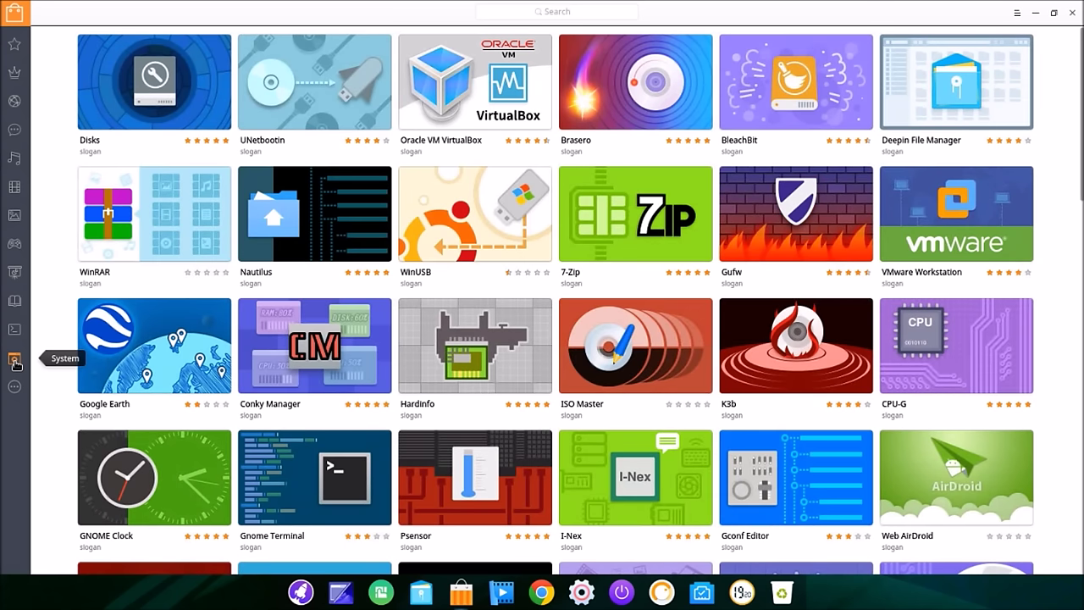
left_click(14, 387)
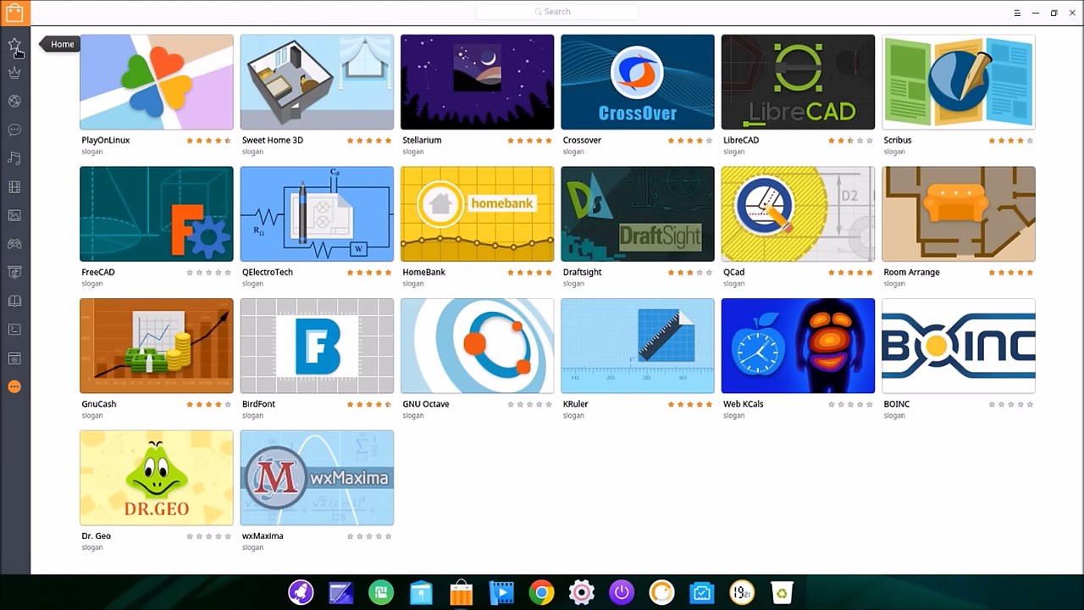
Step: Go to the Top 100 rankings and install VLC
left_click(13, 102)
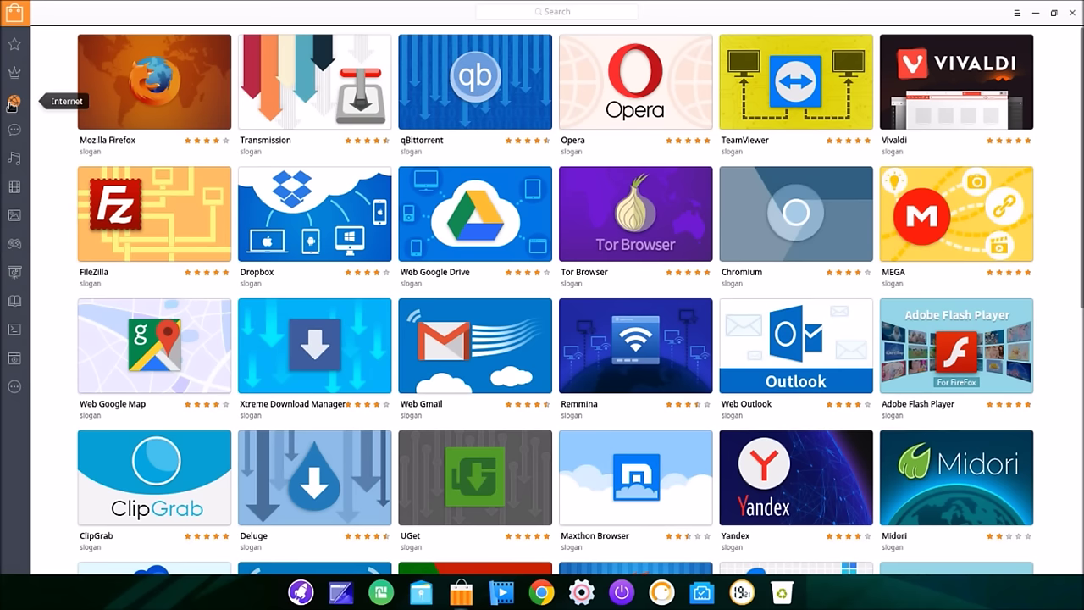
left_click(15, 46)
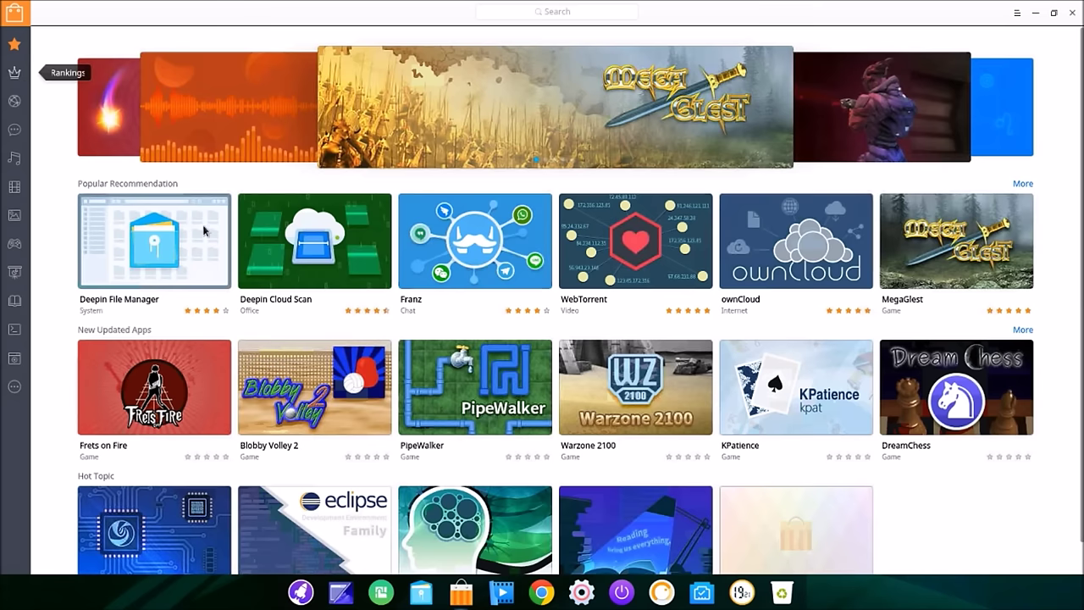
left_click(14, 74)
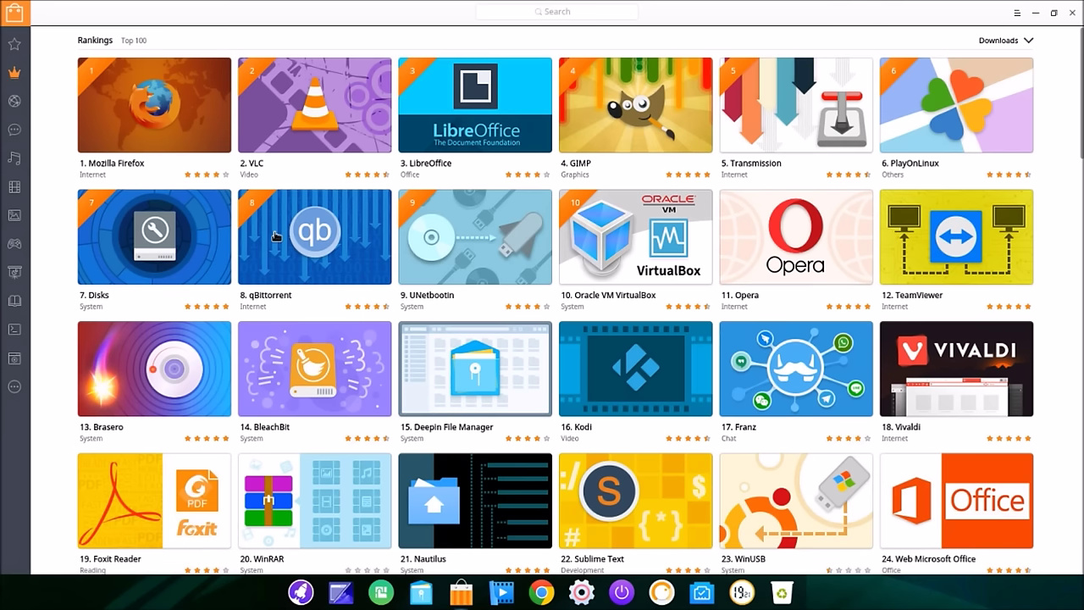
mouse_move(339, 106)
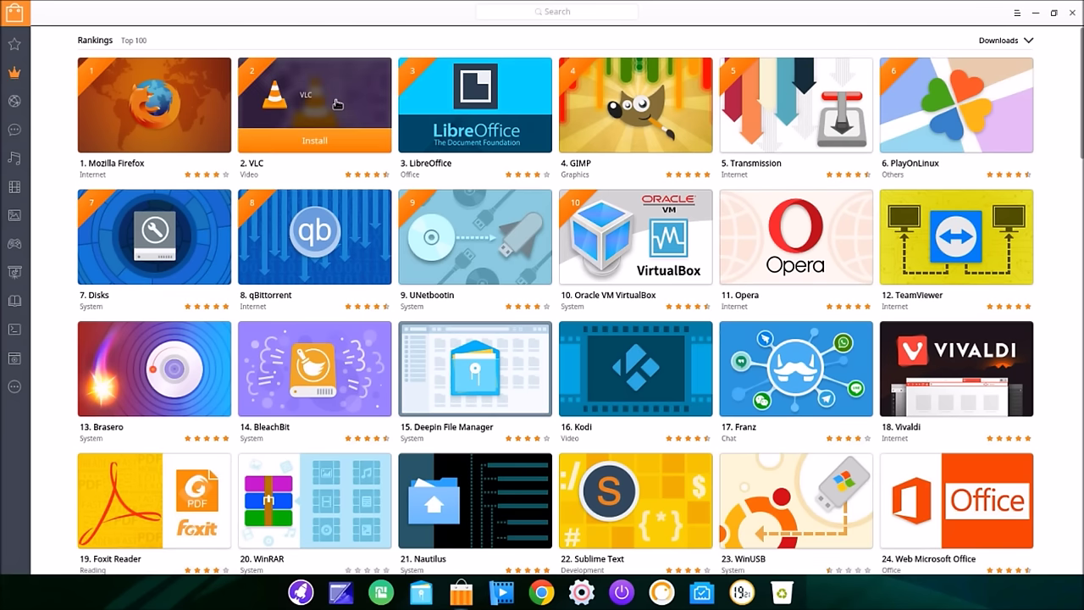
left_click(315, 142)
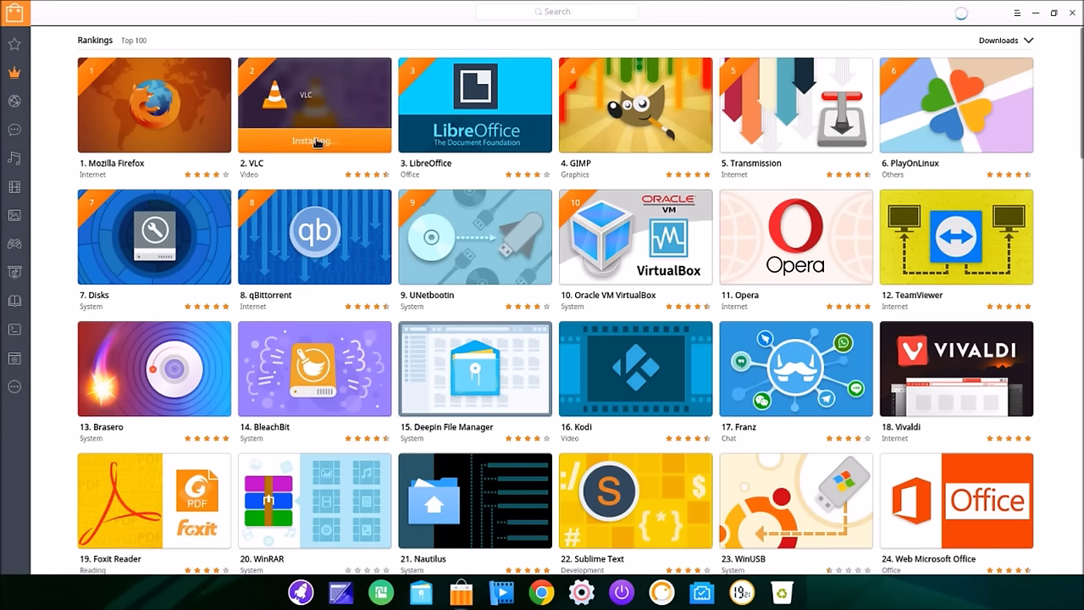
Step: Check the VLC download progress, restore the store window, and move it to the top-right
left_click(961, 16)
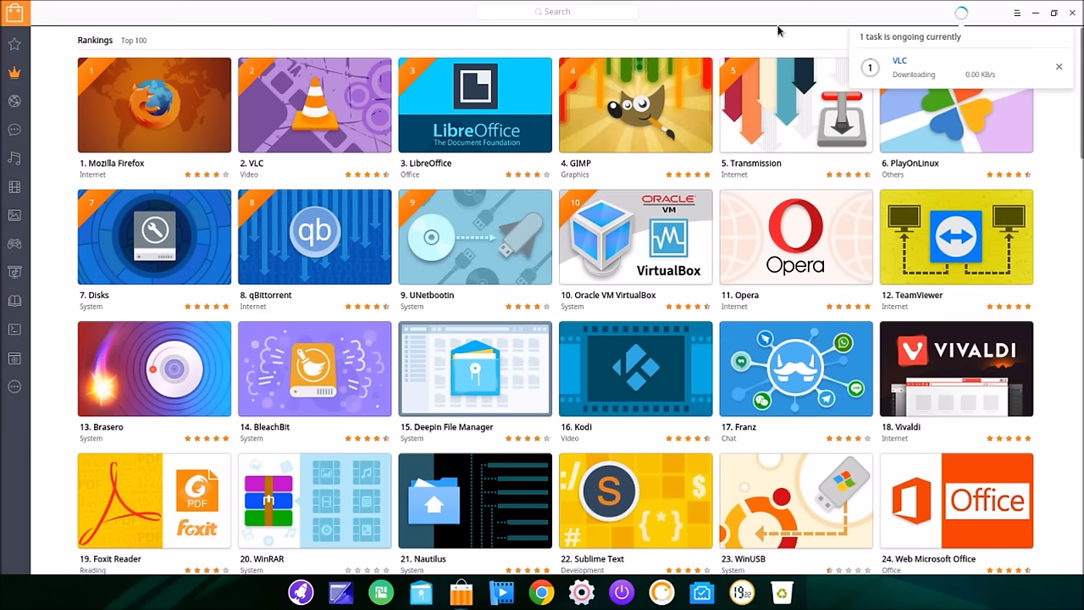
mouse_move(878, 78)
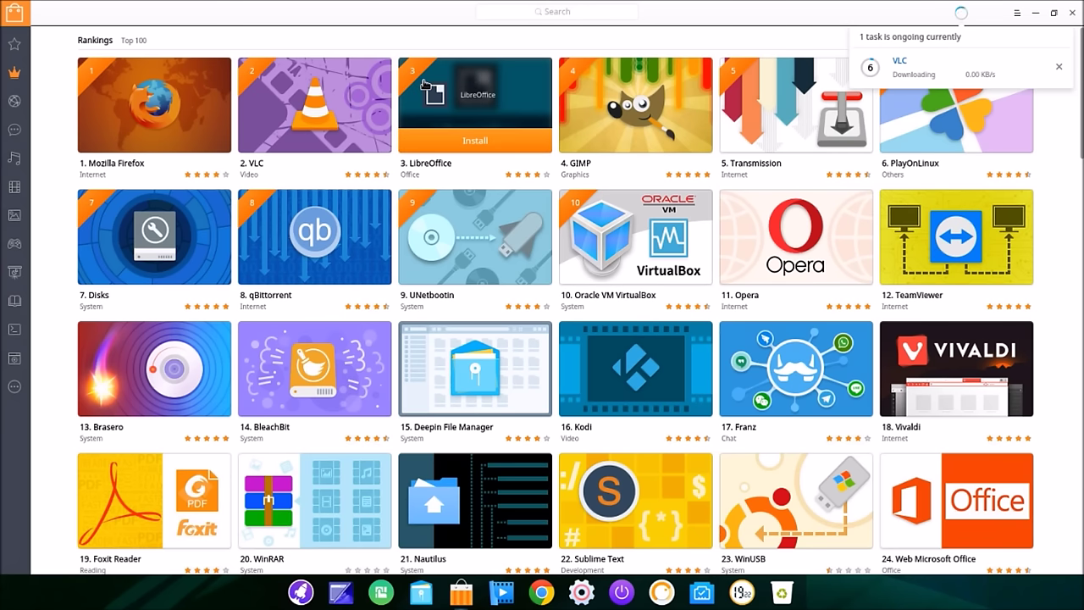
left_click(1052, 14)
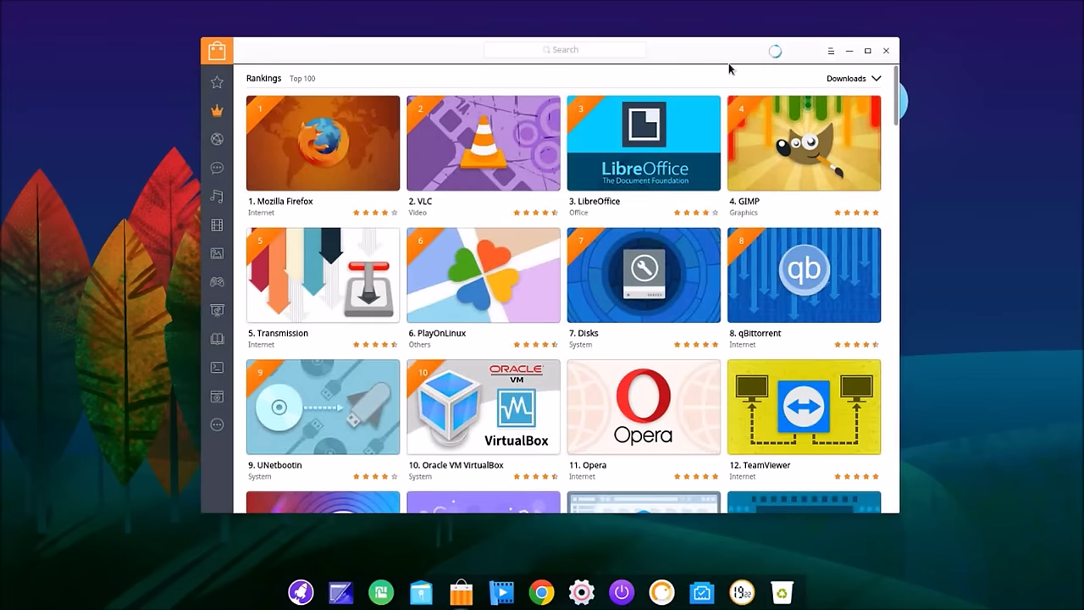
left_click_drag(702, 58, 859, 28)
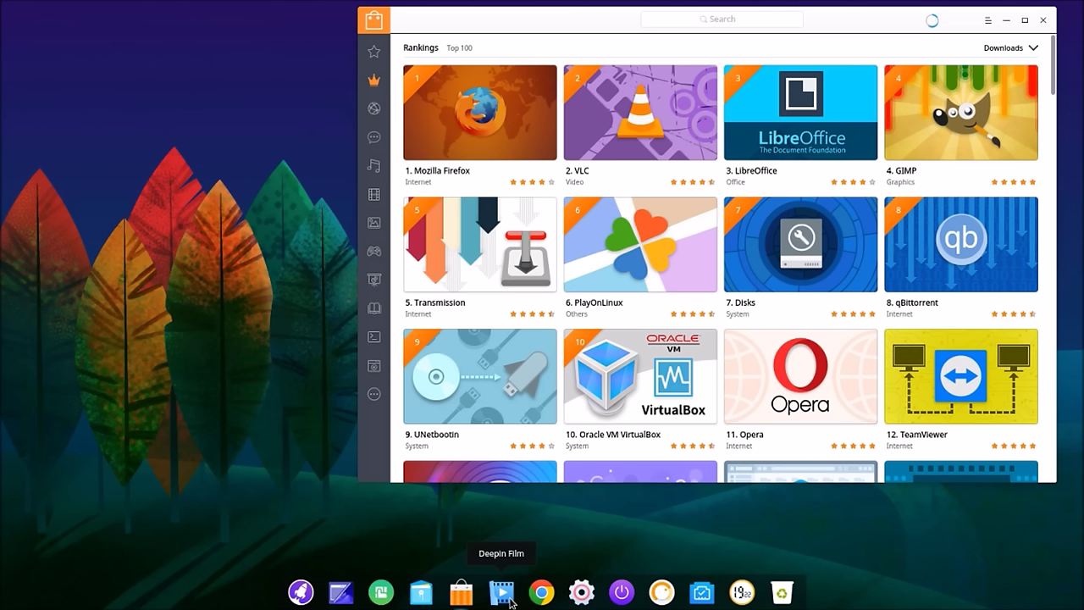
left_click(509, 597)
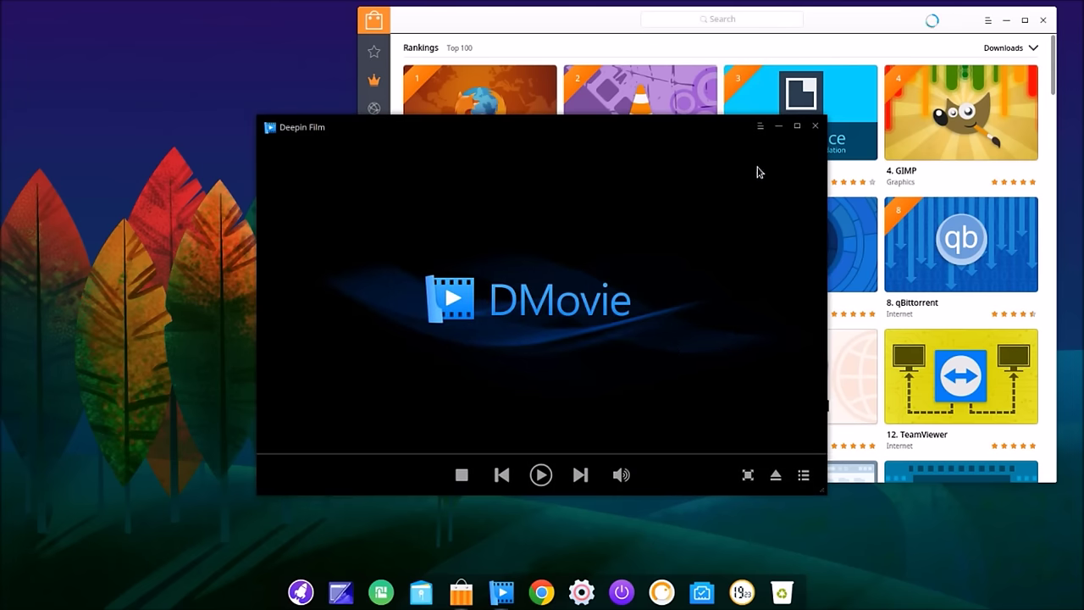
left_click(815, 125)
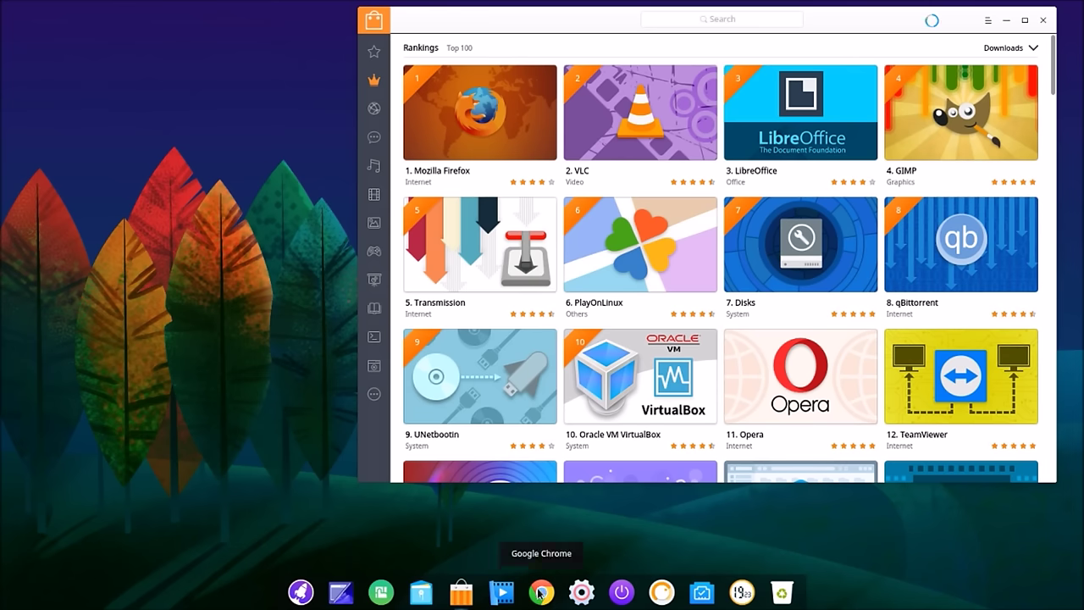
Step: Launch Chrome, confirm version 55.0.2883.87 in About Google Chrome, then close it
left_click(539, 593)
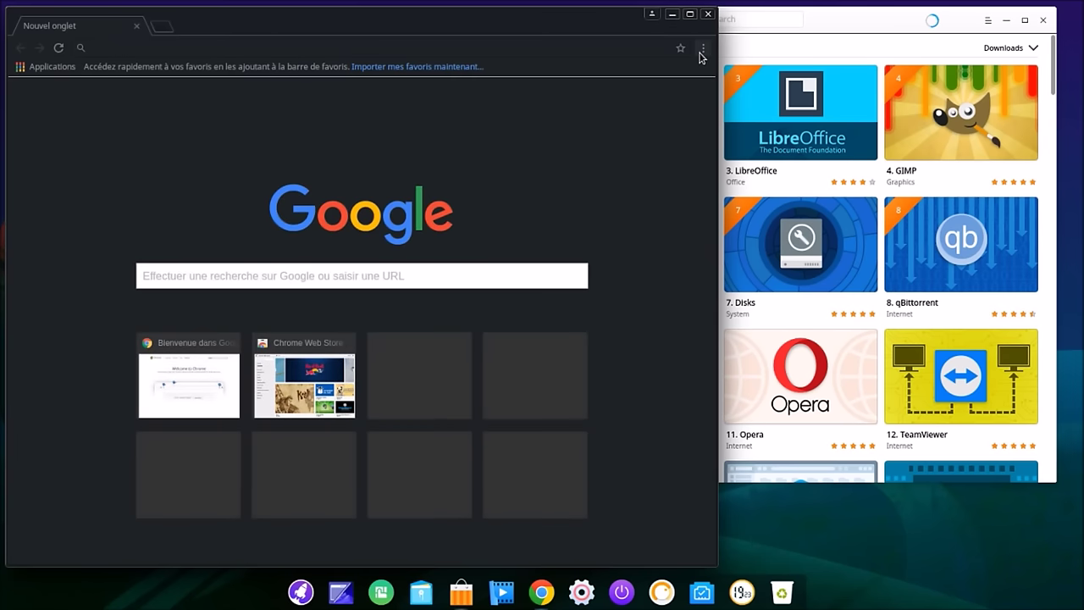
left_click(702, 49)
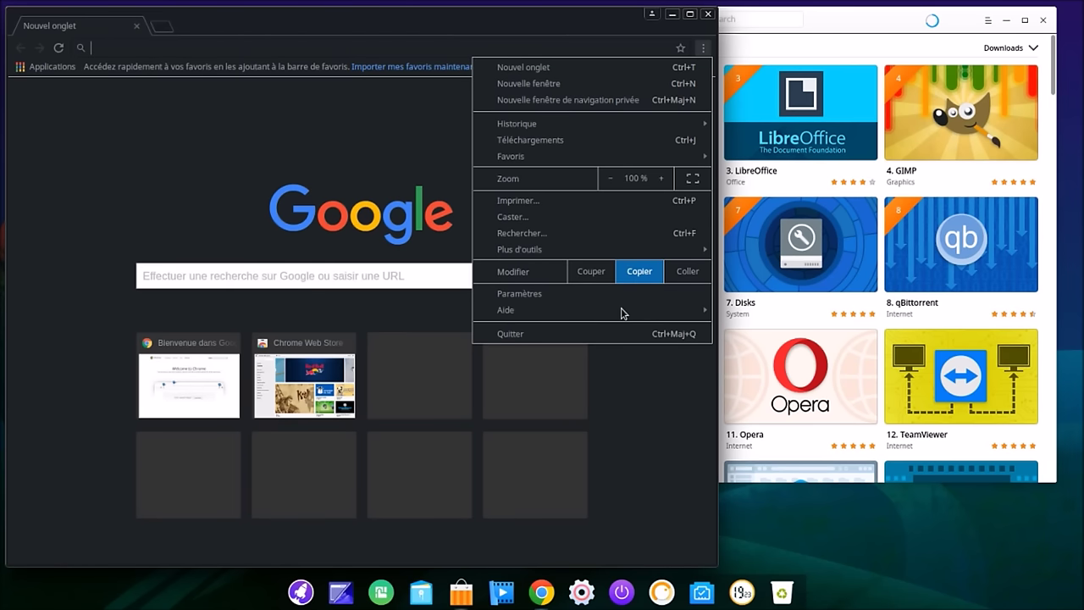
mouse_move(628, 314)
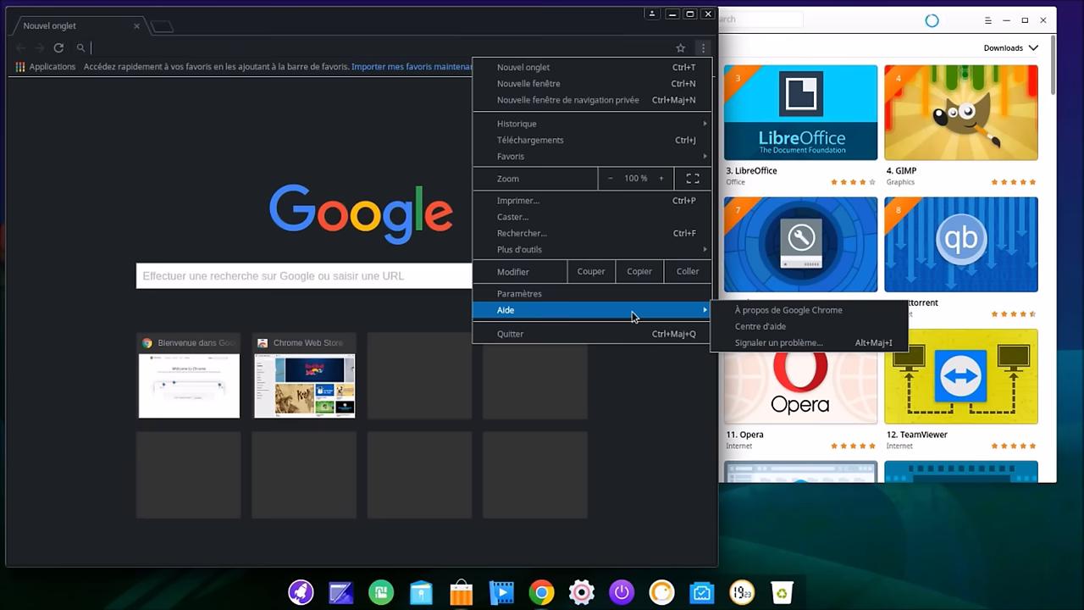
left_click(761, 317)
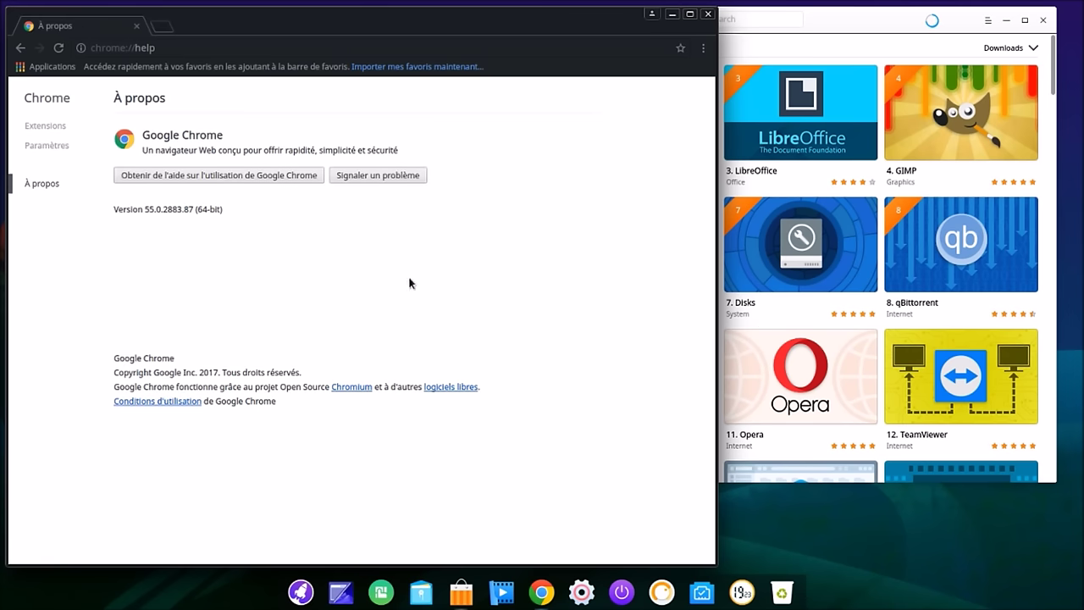
left_click(708, 17)
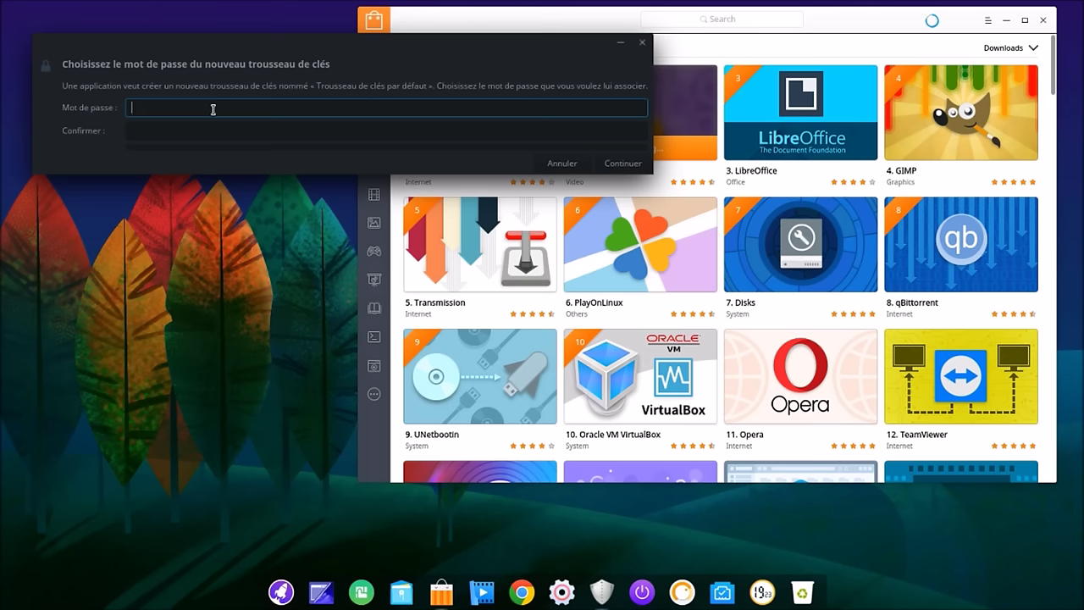
Step: Enter and confirm a password for the new default keyring, then continue
type("******")
left_click(218, 131)
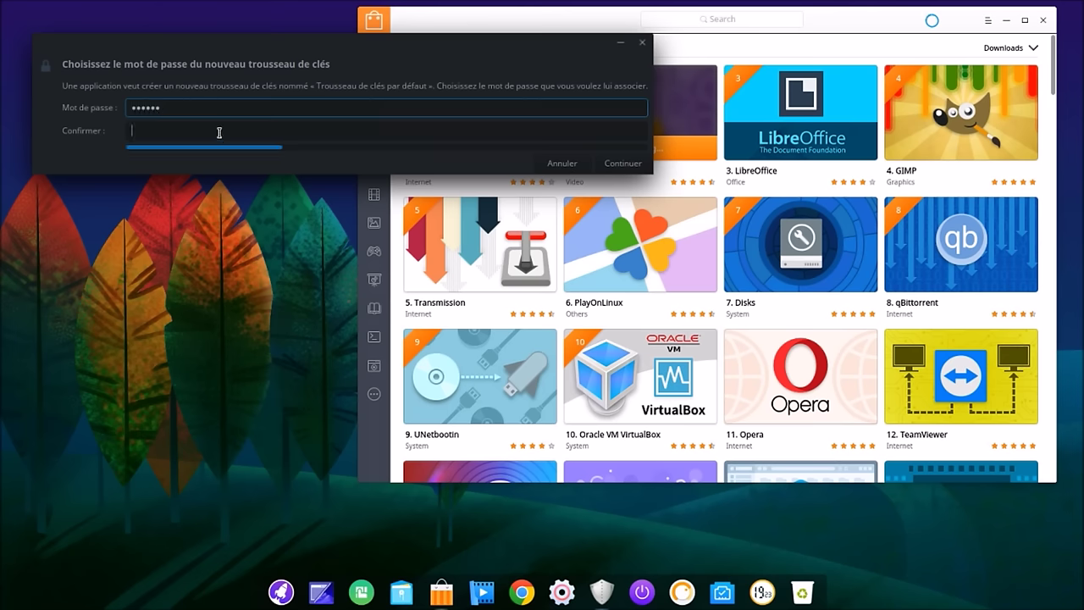
type("****")
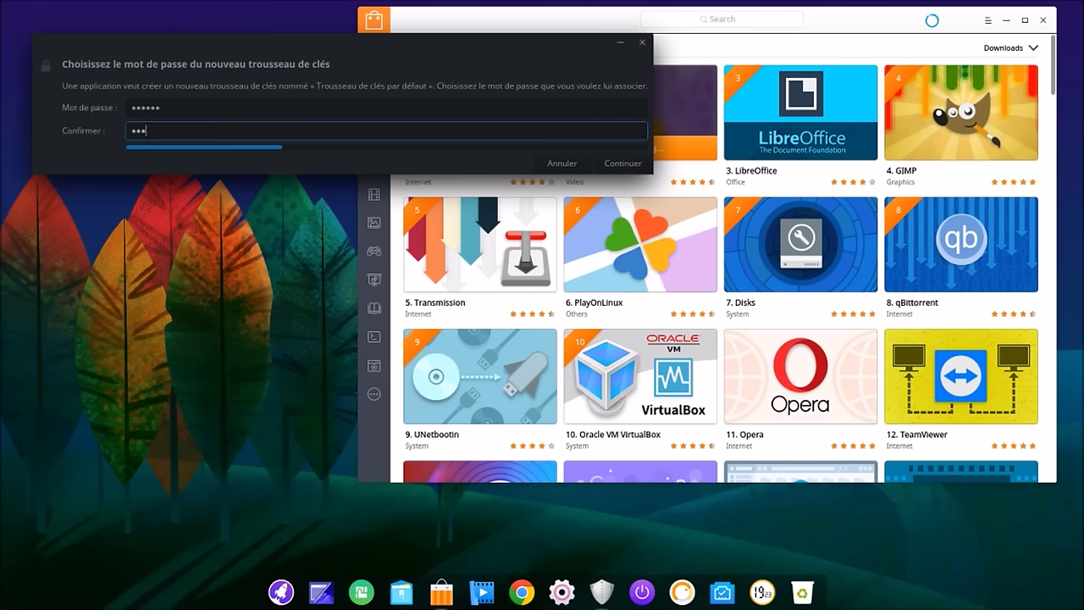
type("**")
left_click(620, 164)
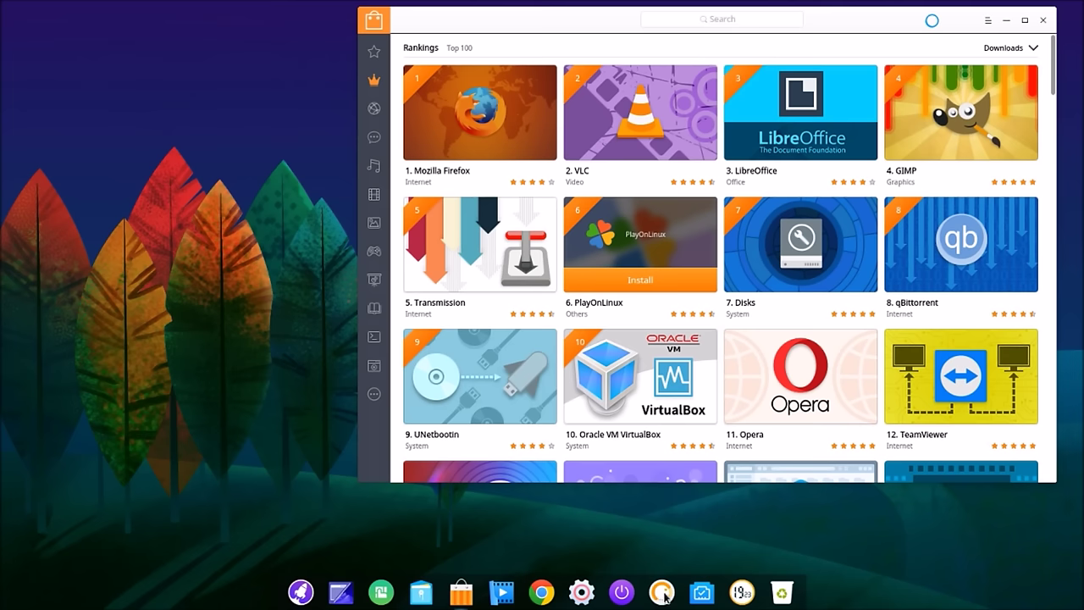
Step: Preview the volume, quick settings and network dock panels, then open the calendar on March 2017
mouse_move(666, 597)
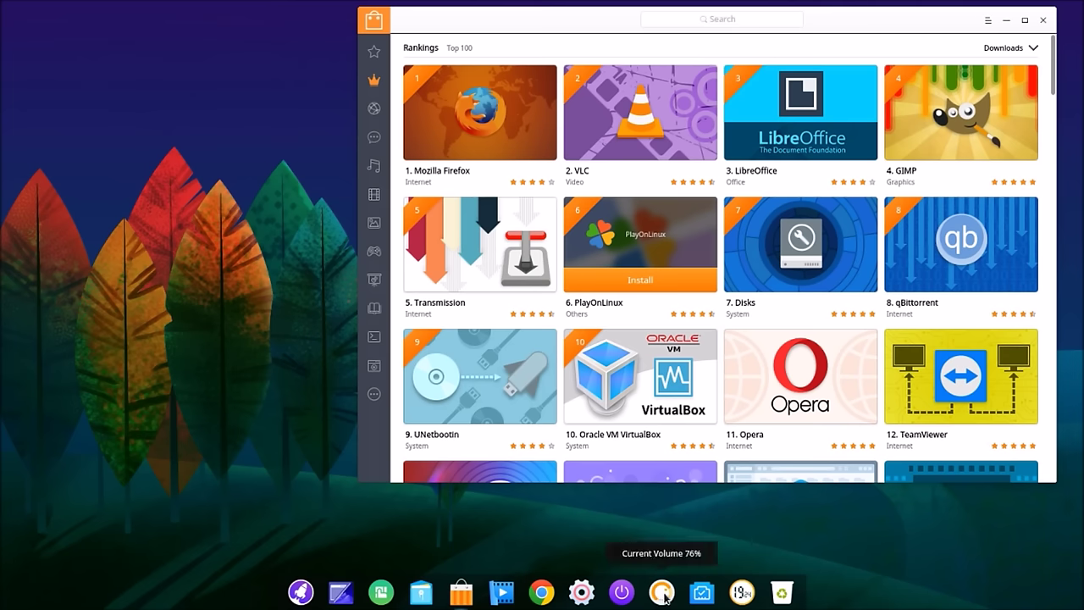
left_click(666, 598)
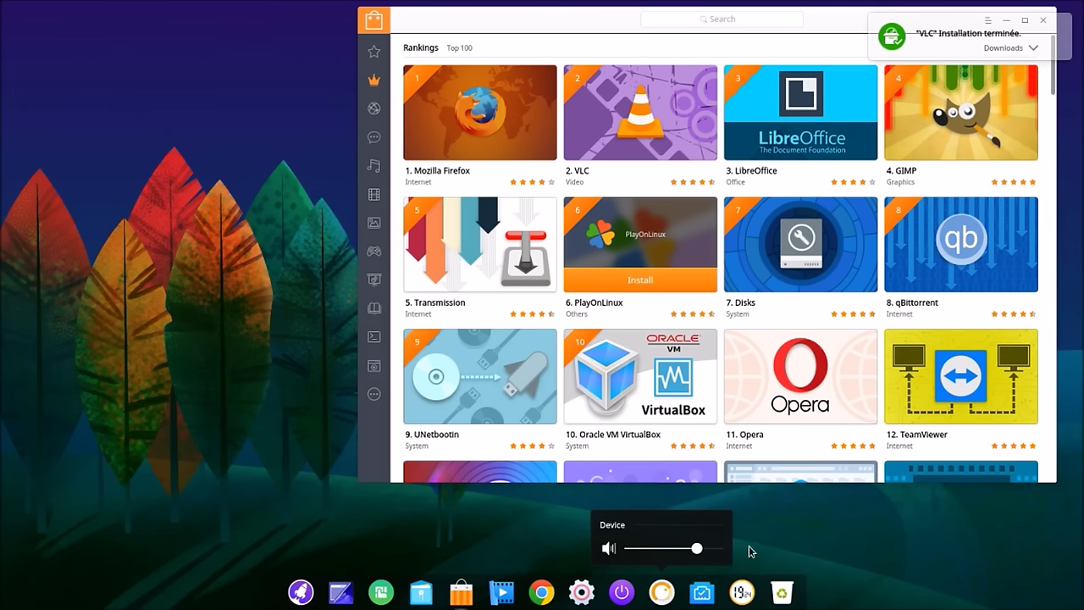
mouse_move(705, 598)
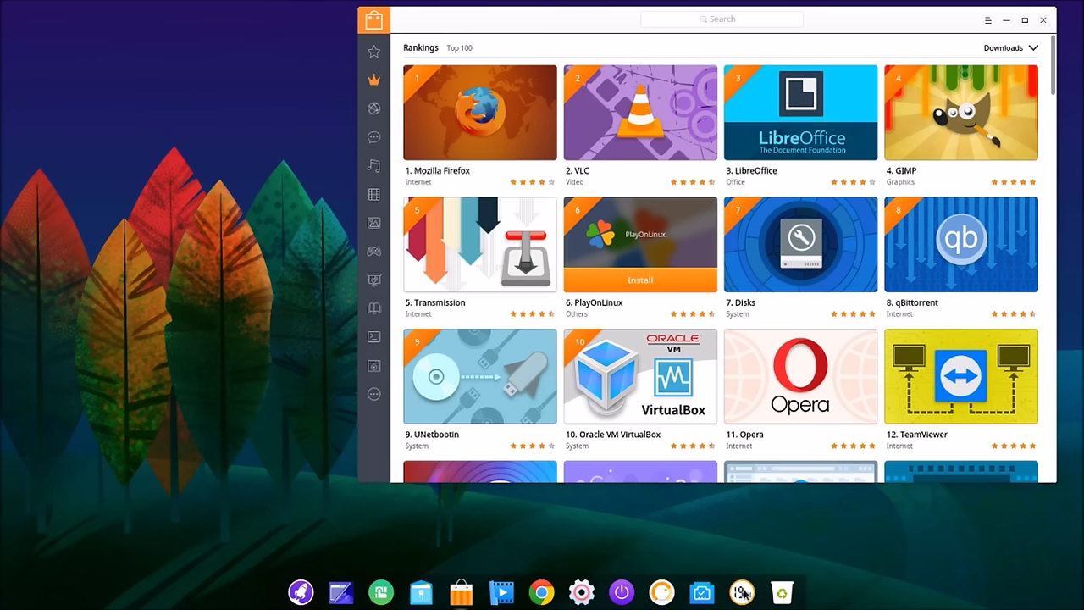
left_click(742, 593)
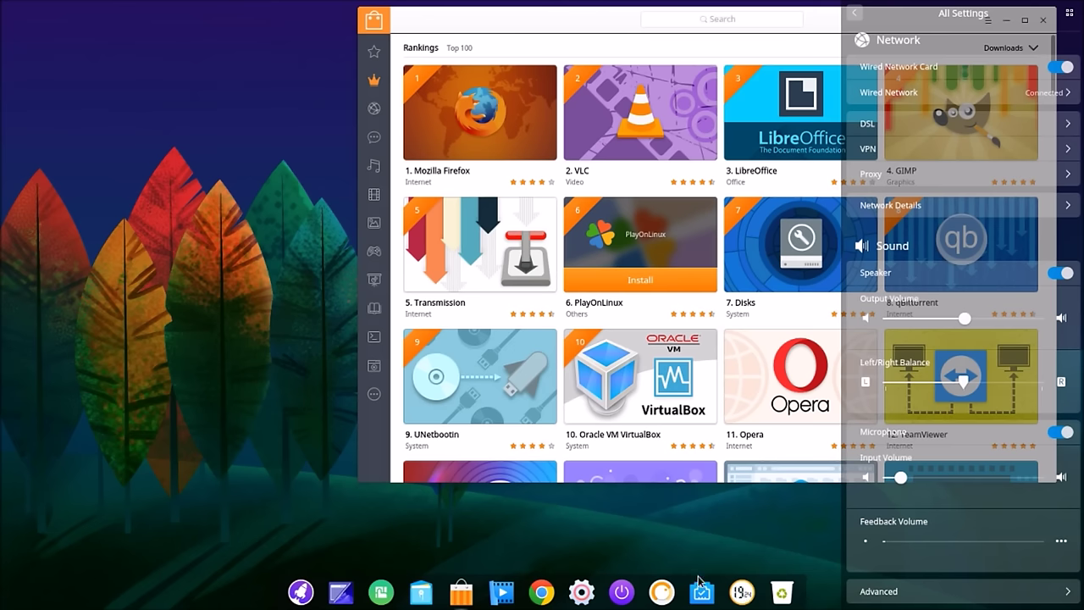
left_click(704, 595)
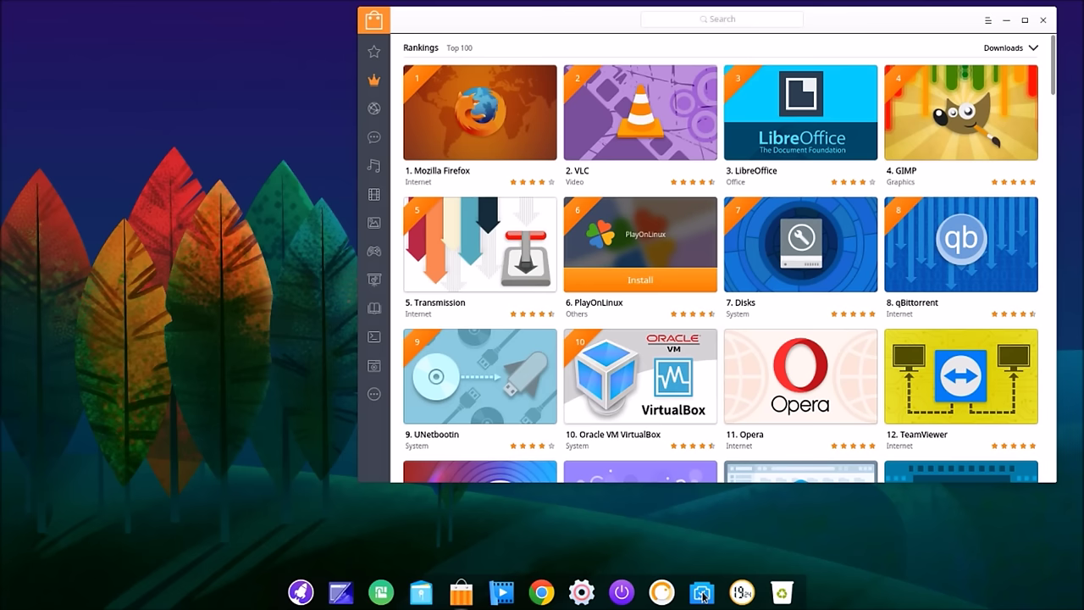
left_click(702, 595)
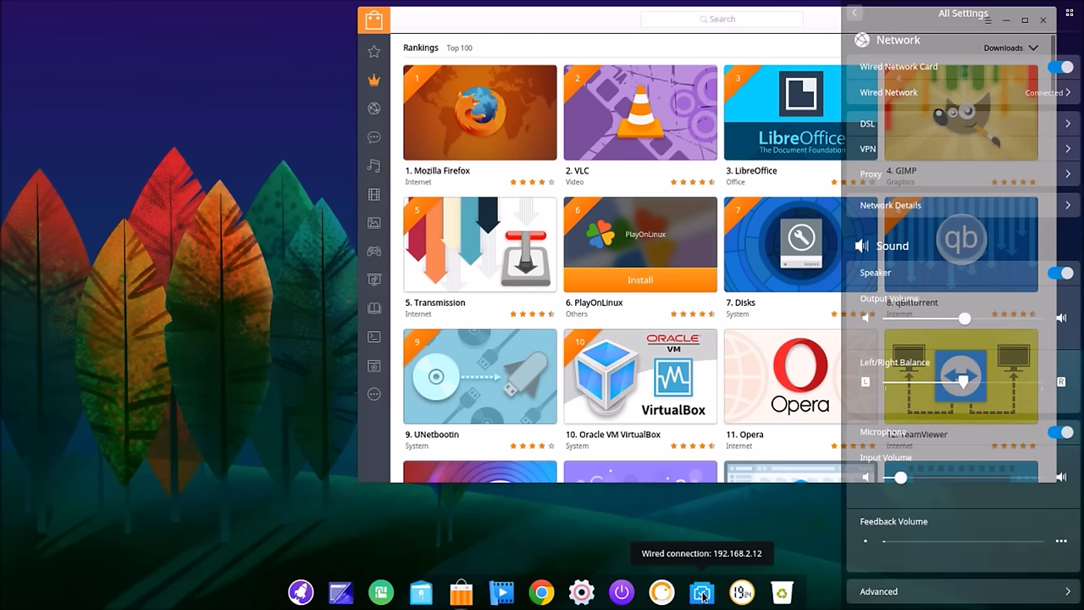
left_click(693, 522)
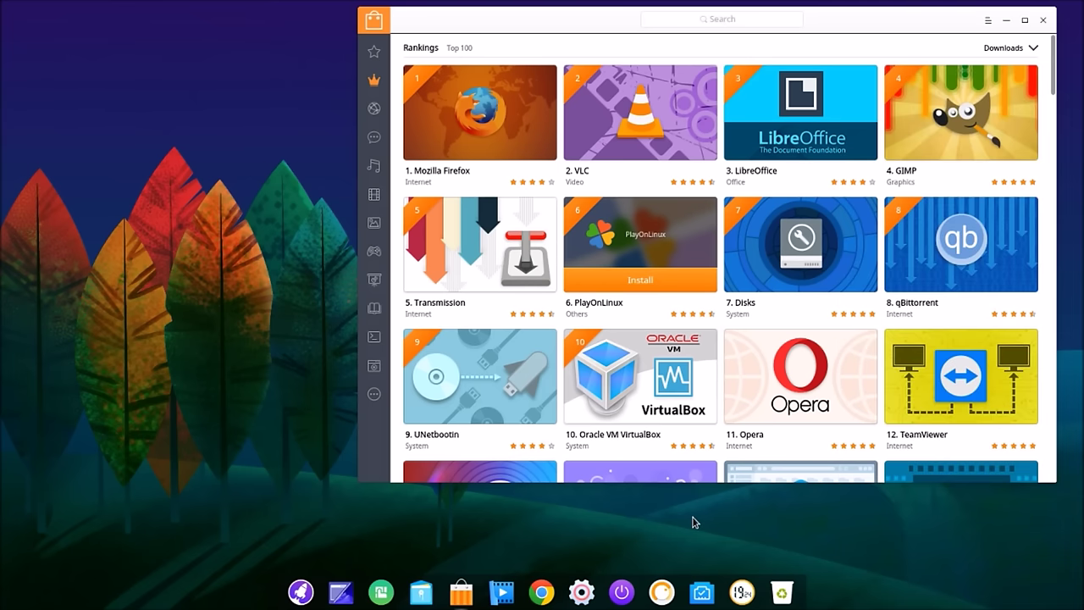
left_click(743, 593)
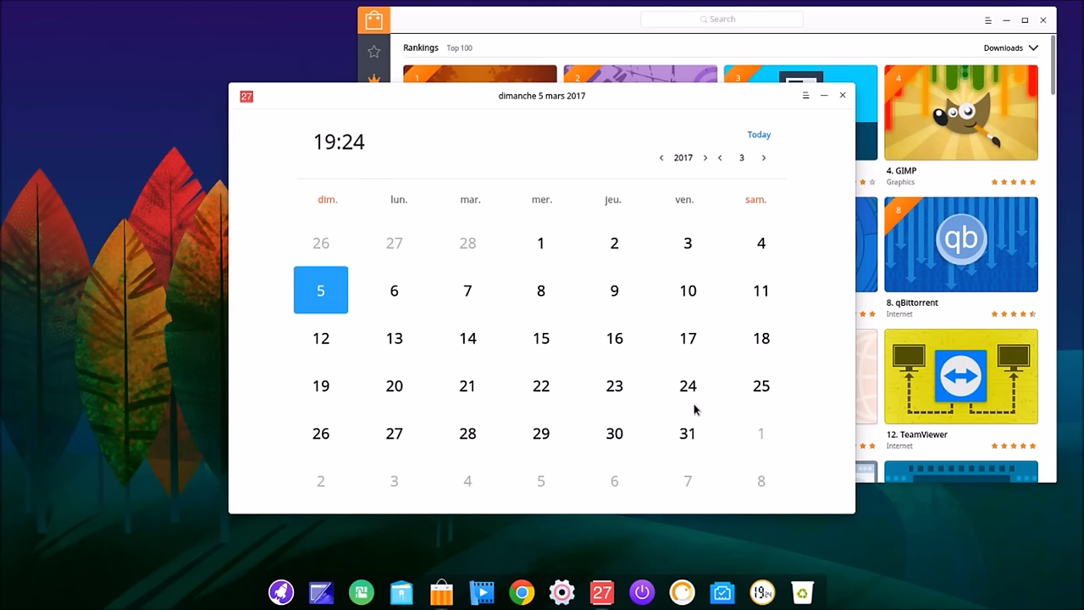
Step: View the calendar's About information, then close the calendar
left_click(806, 96)
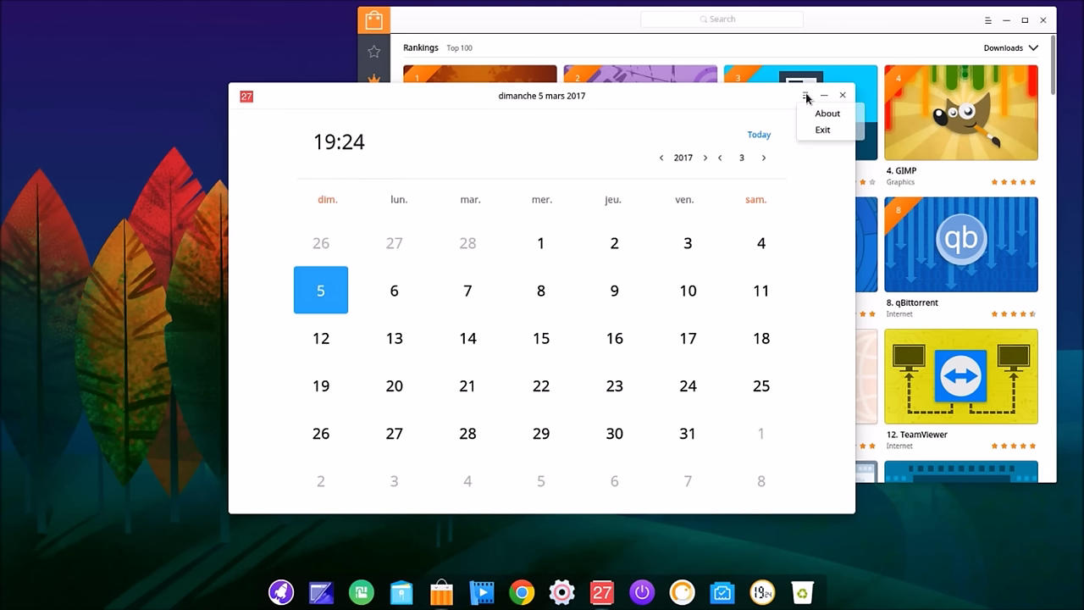
left_click(827, 115)
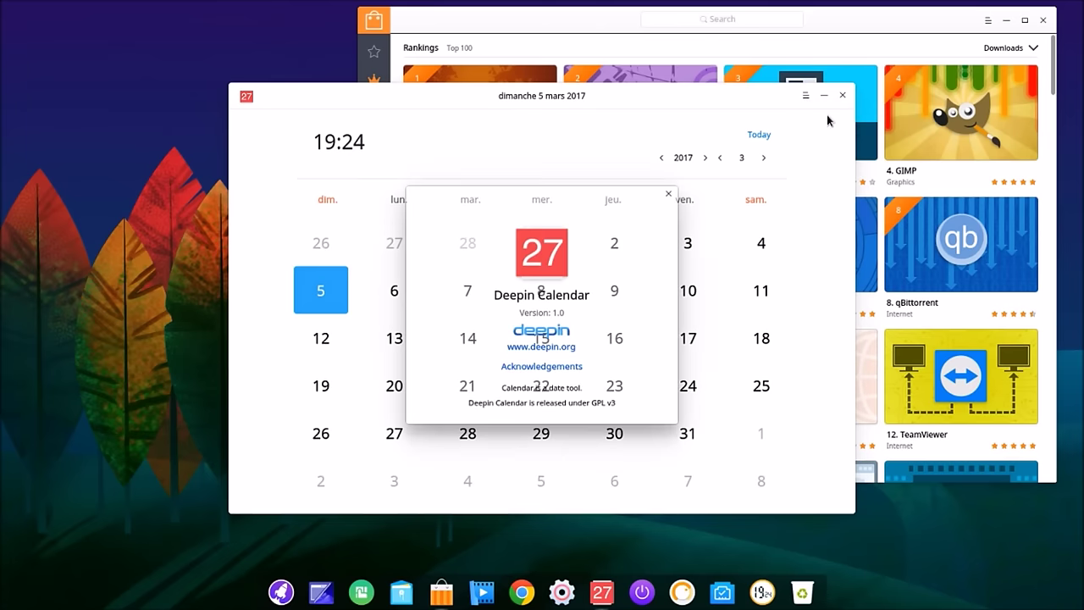
left_click(668, 194)
left_click(843, 95)
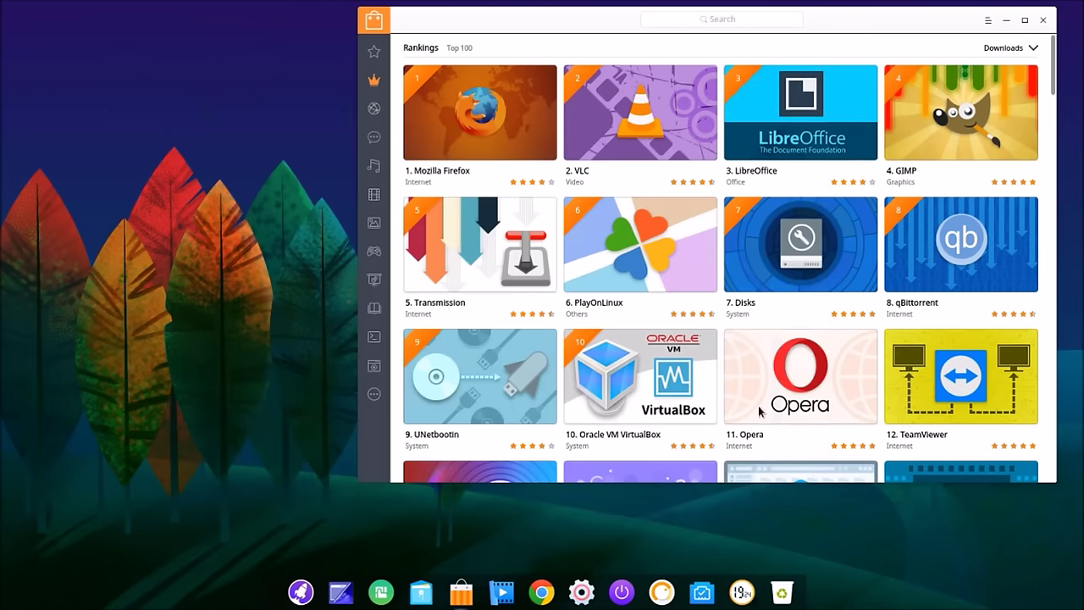
Step: Open the empty Trash, check the file manager's About (V1.3), then close the file manager
left_click(783, 593)
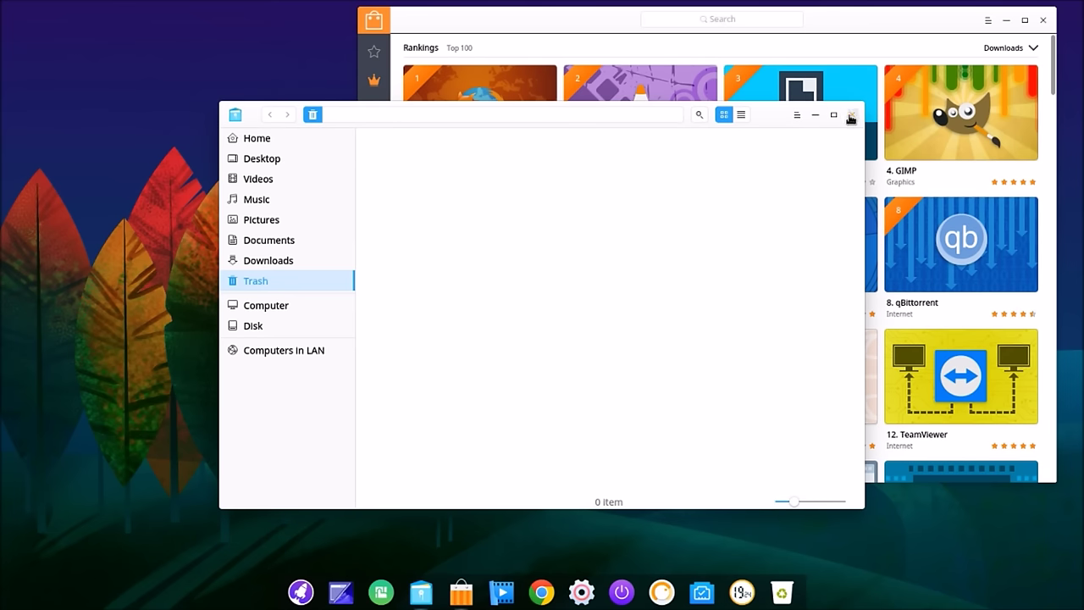
left_click(796, 114)
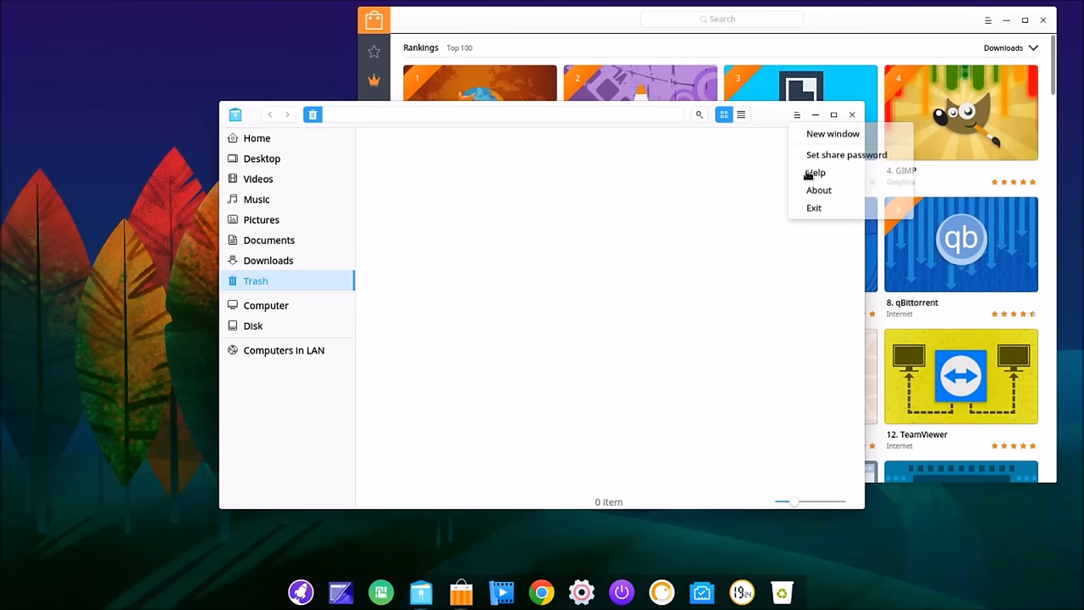
left_click(817, 194)
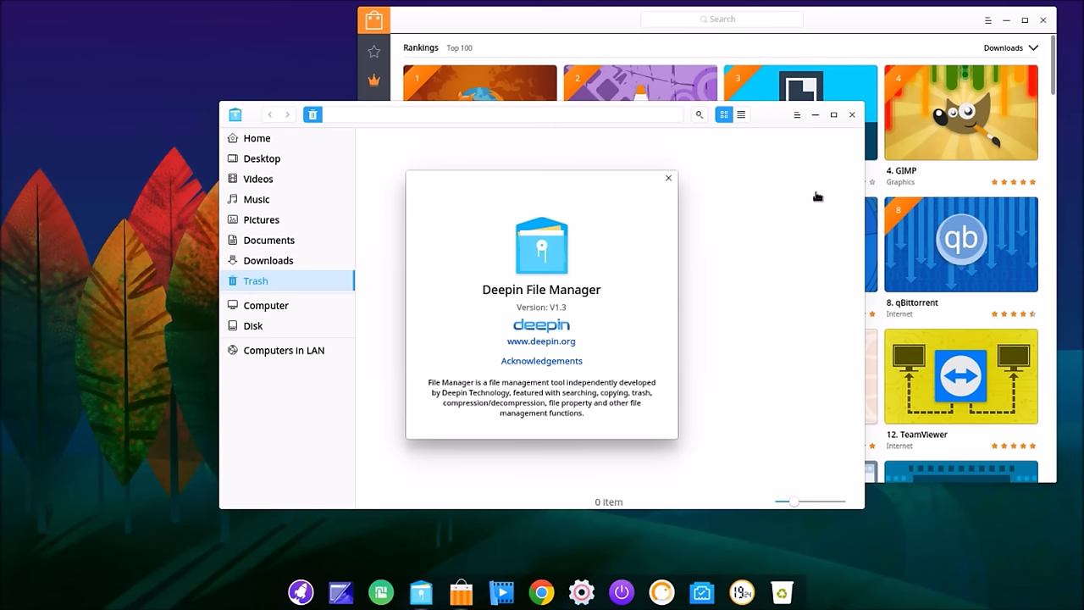
left_click(668, 177)
left_click(851, 114)
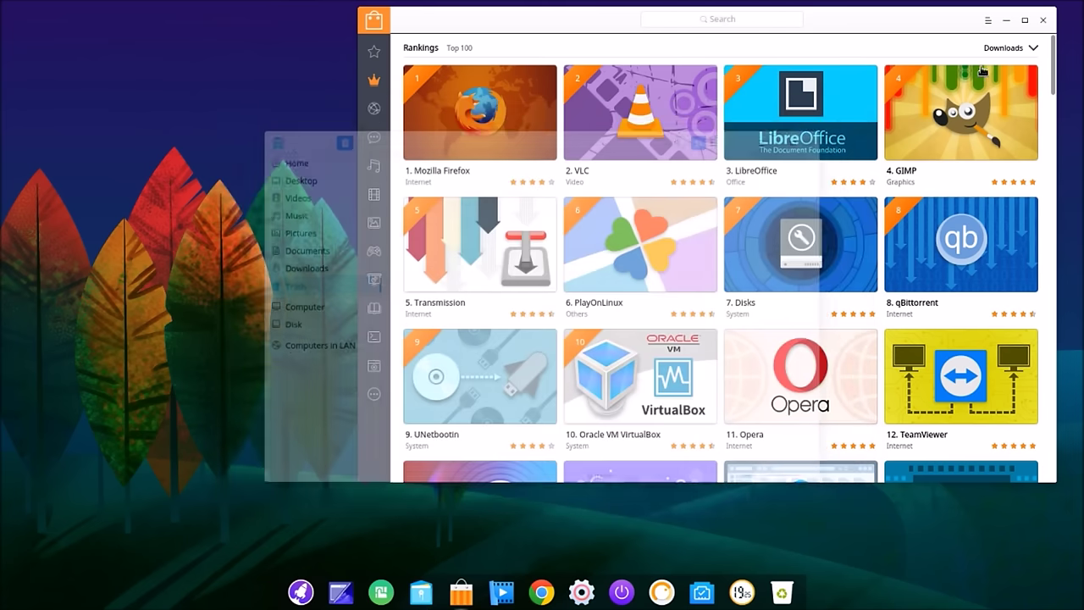
Step: Launch the installed VLC from the Top 100 Rankings and accept the privacy notice with Continuer
left_click(1032, 48)
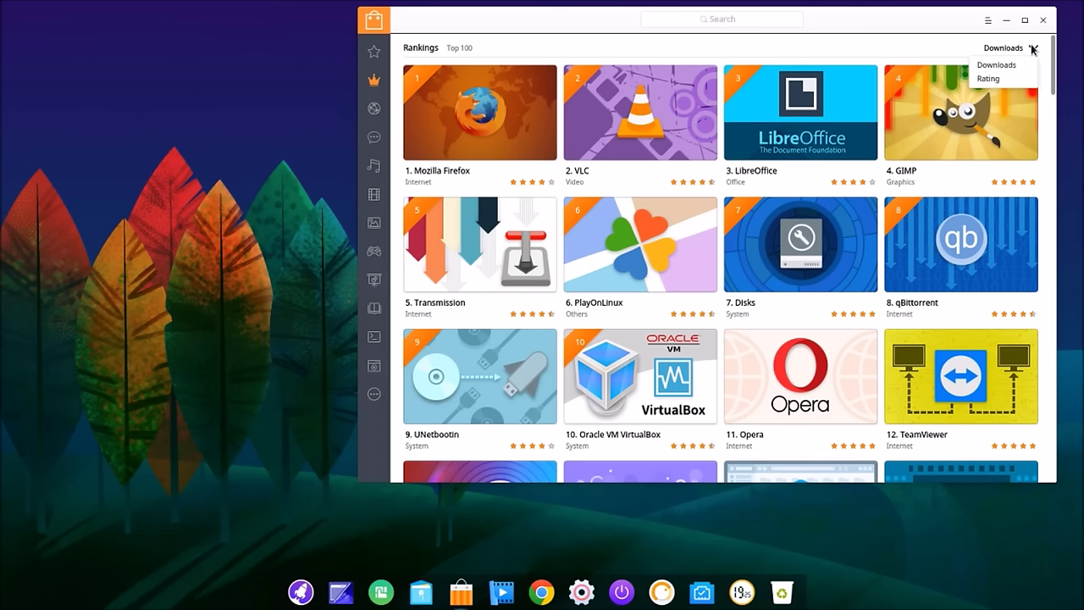
left_click(630, 135)
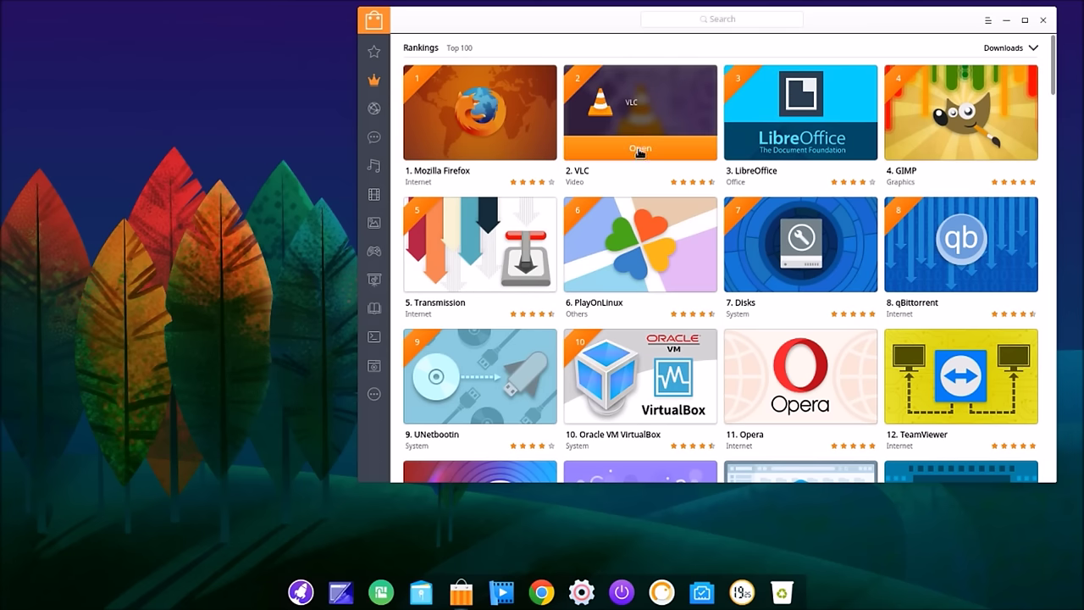
left_click(639, 149)
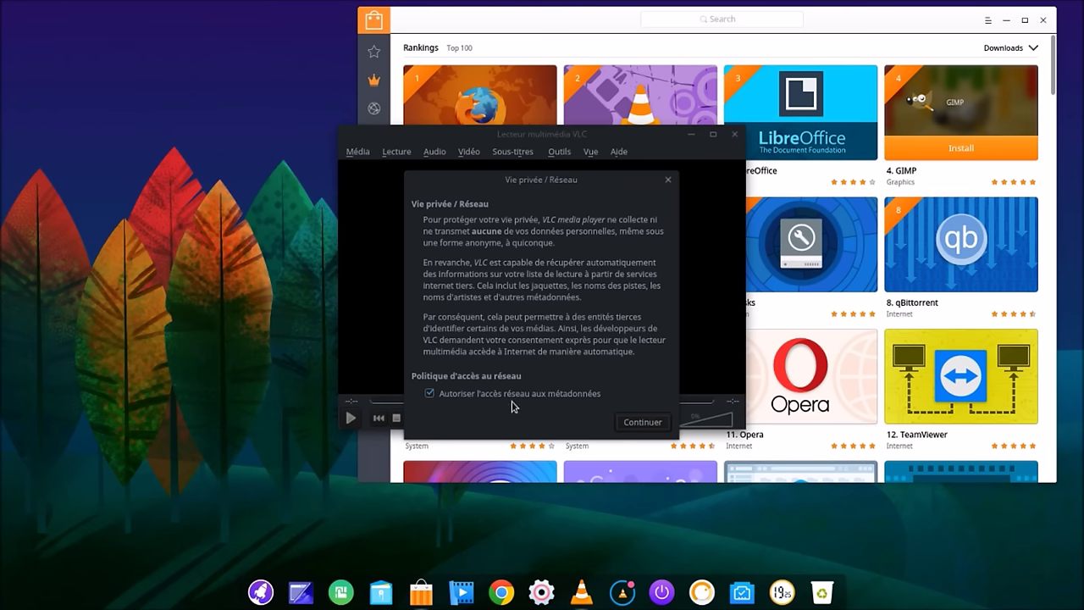
left_click(659, 424)
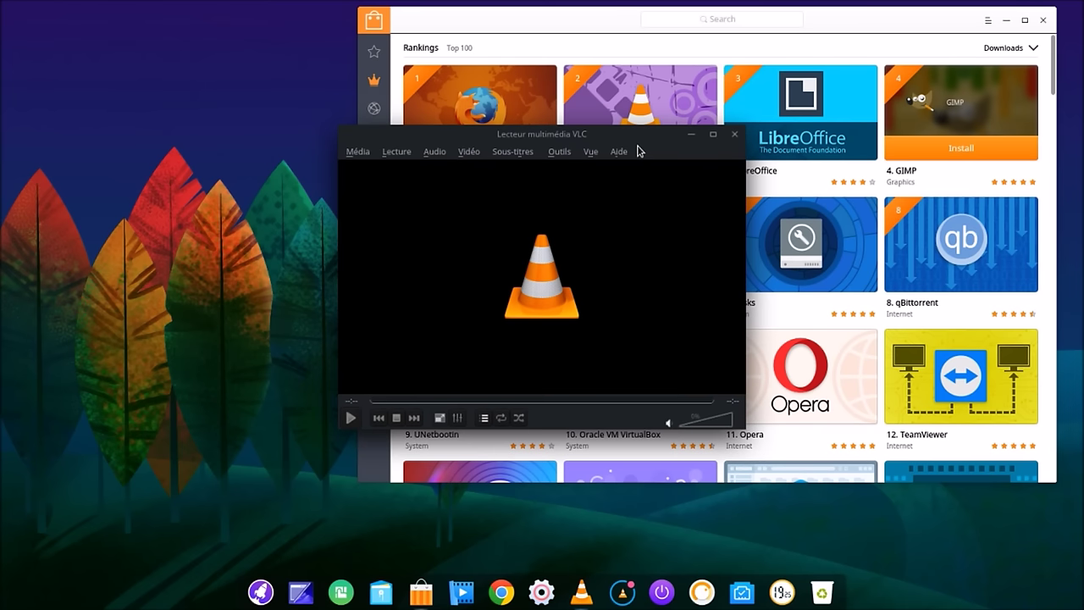
Step: View VLC's Aide > À propos information, then glance at the Média menu without quitting
left_click(614, 154)
left_click(634, 196)
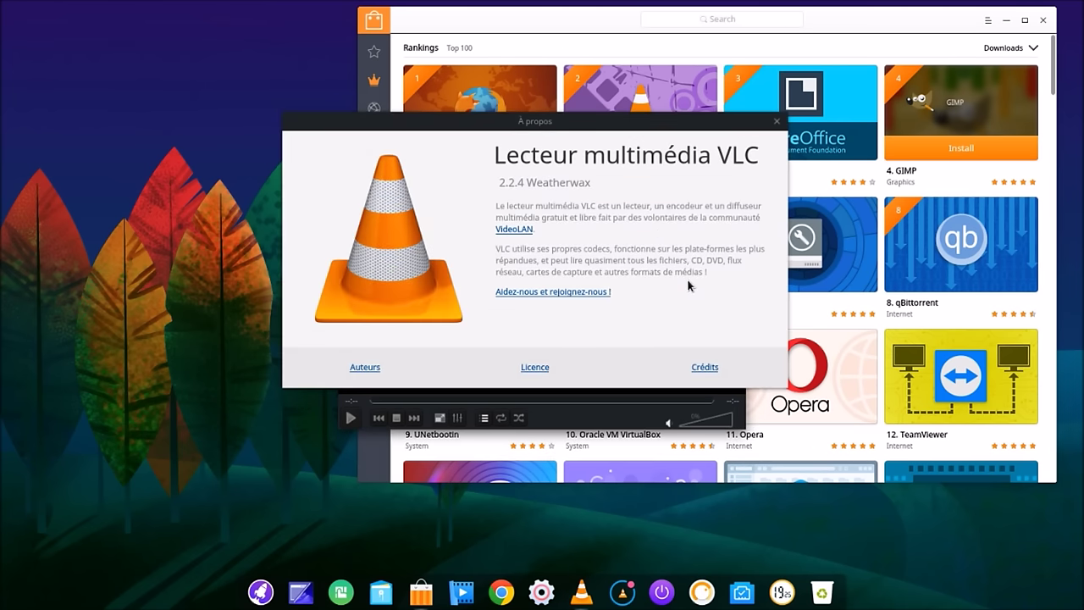
left_click(775, 124)
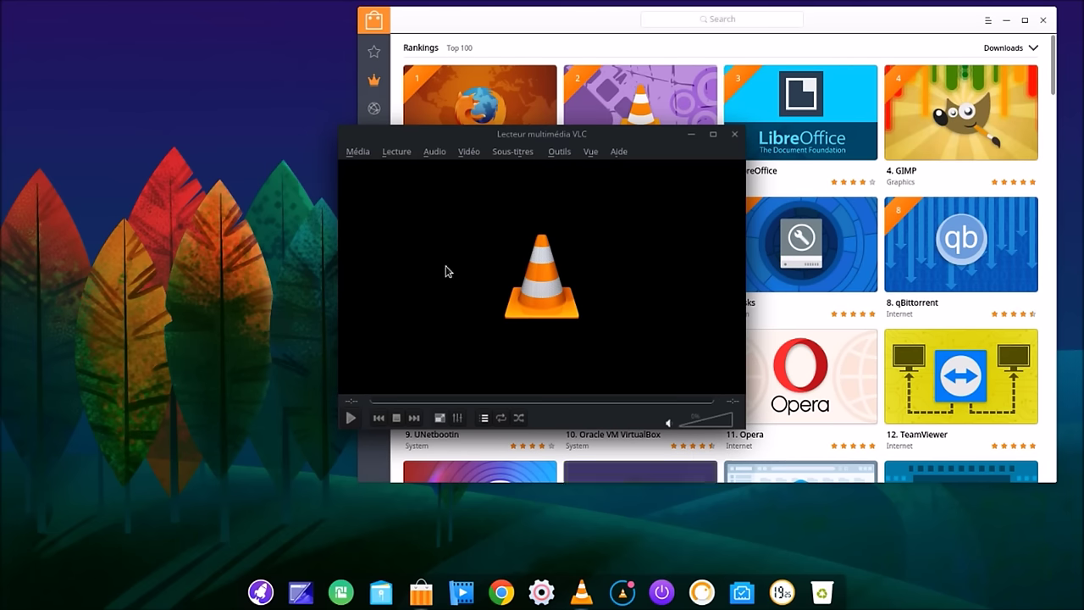
left_click(358, 156)
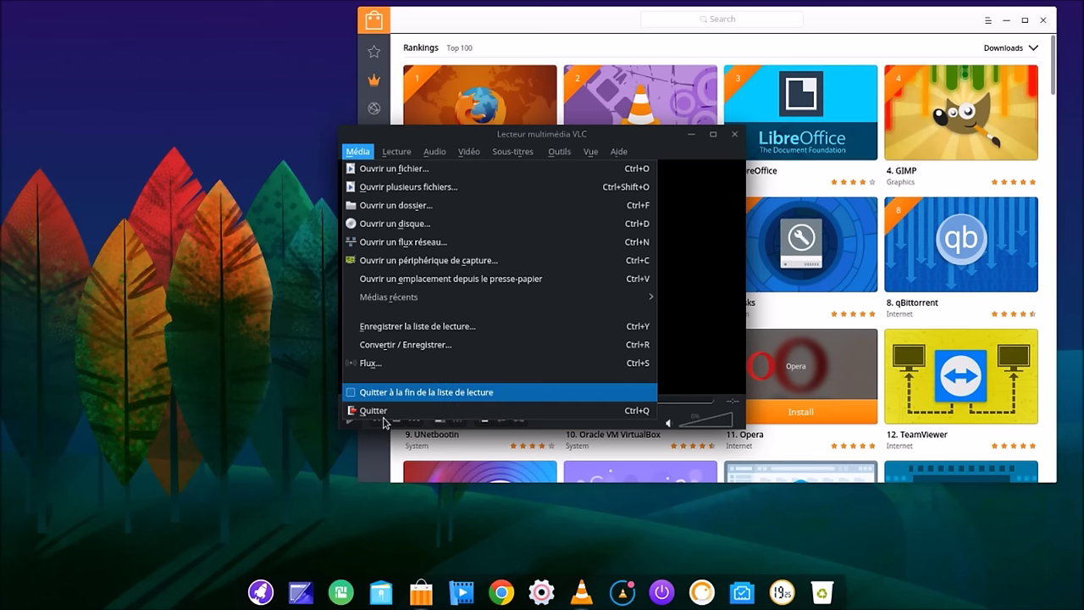
left_click(331, 423)
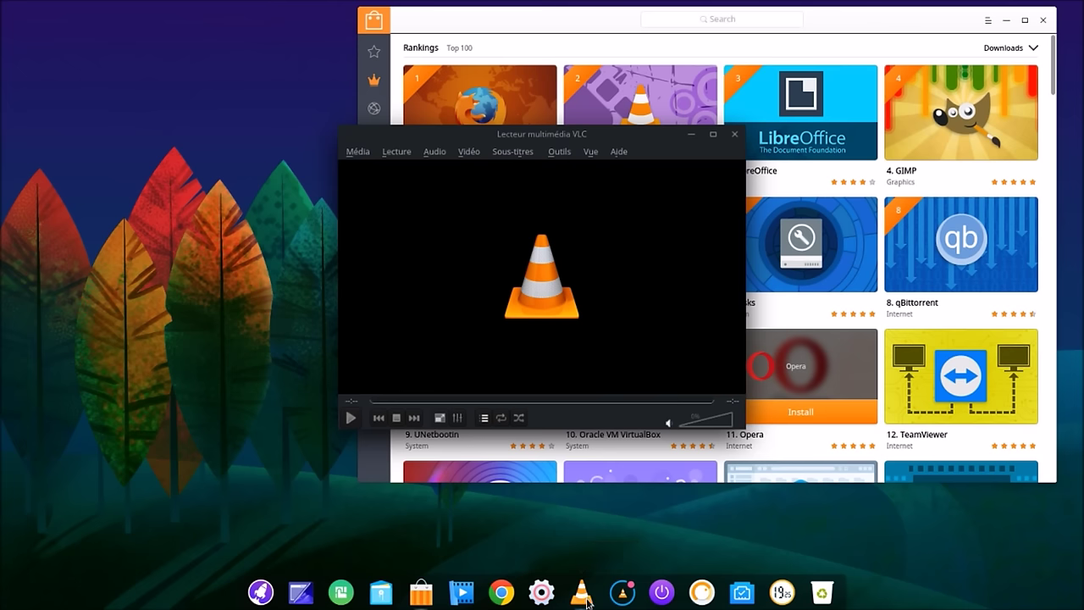
Step: Quit VLC with Quitter from its tray icon's context menu
right_click(584, 598)
left_click(671, 560)
right_click(619, 598)
left_click(642, 589)
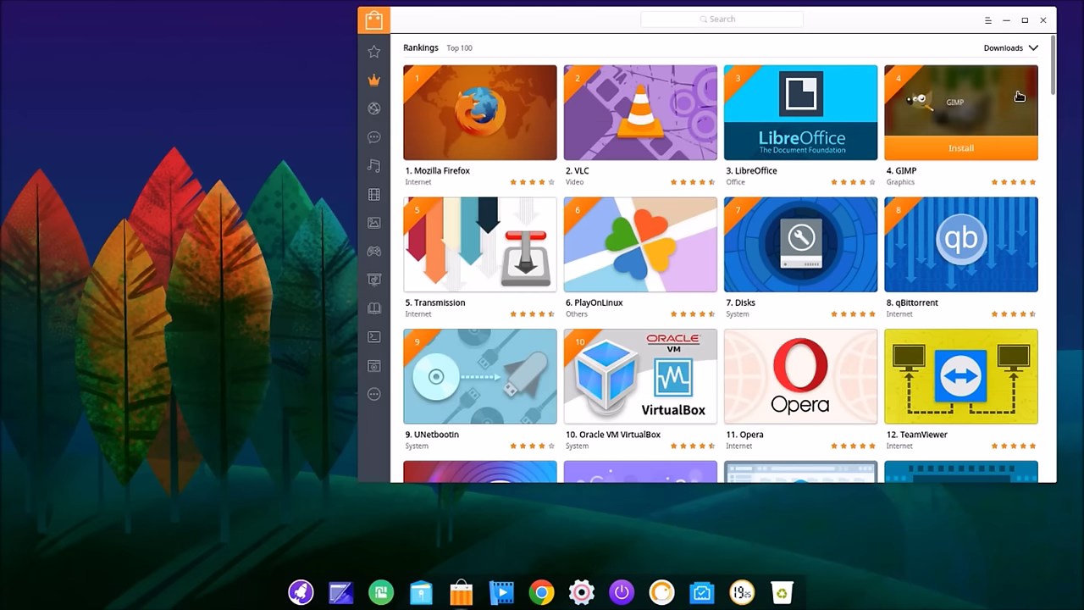
Step: Open VLC's details page in Deepin Store and maximize the store window
mouse_move(641, 118)
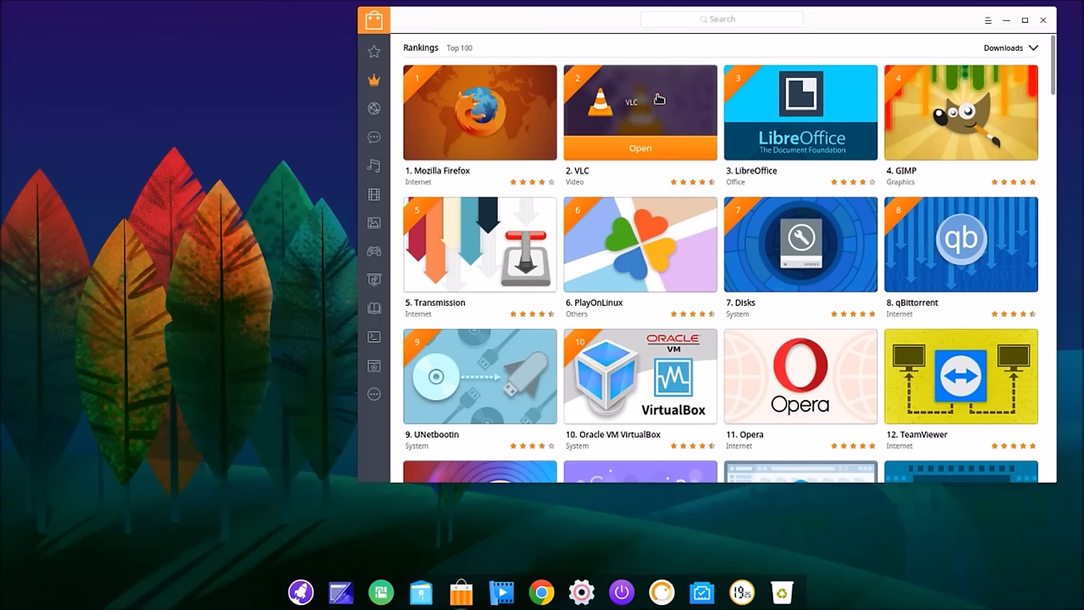
left_click(659, 99)
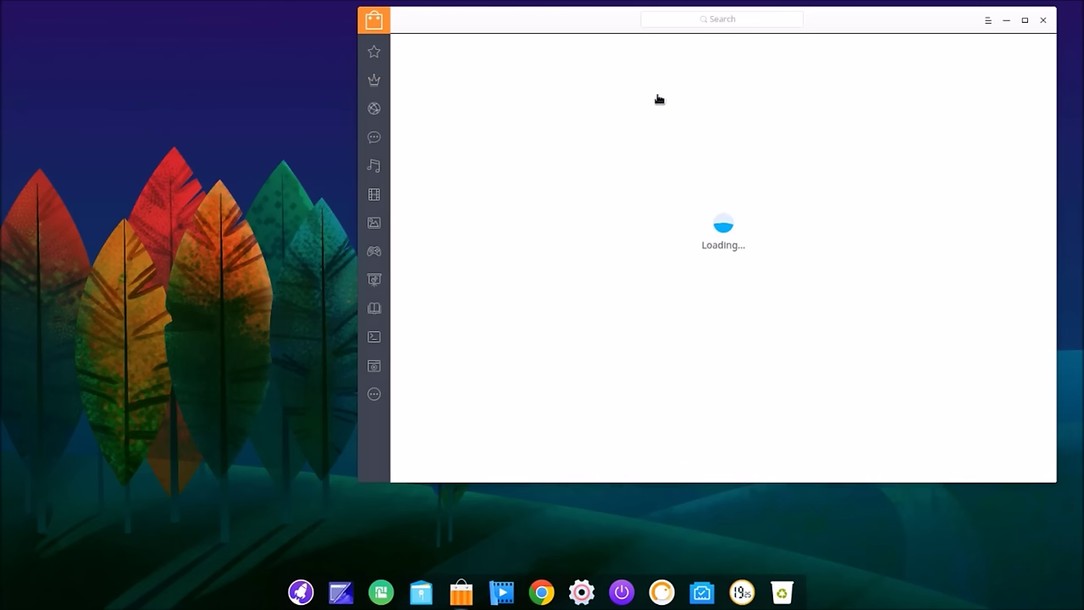
left_click(1023, 21)
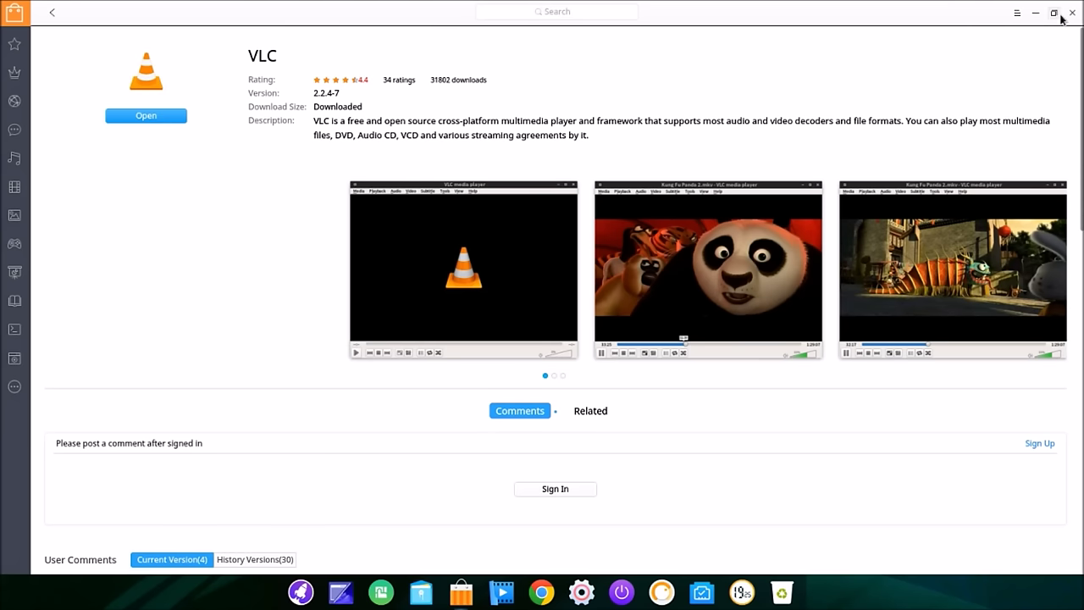
Step: Exit Deepin Store from its main menu, leaving the bare desktop
left_click(1017, 14)
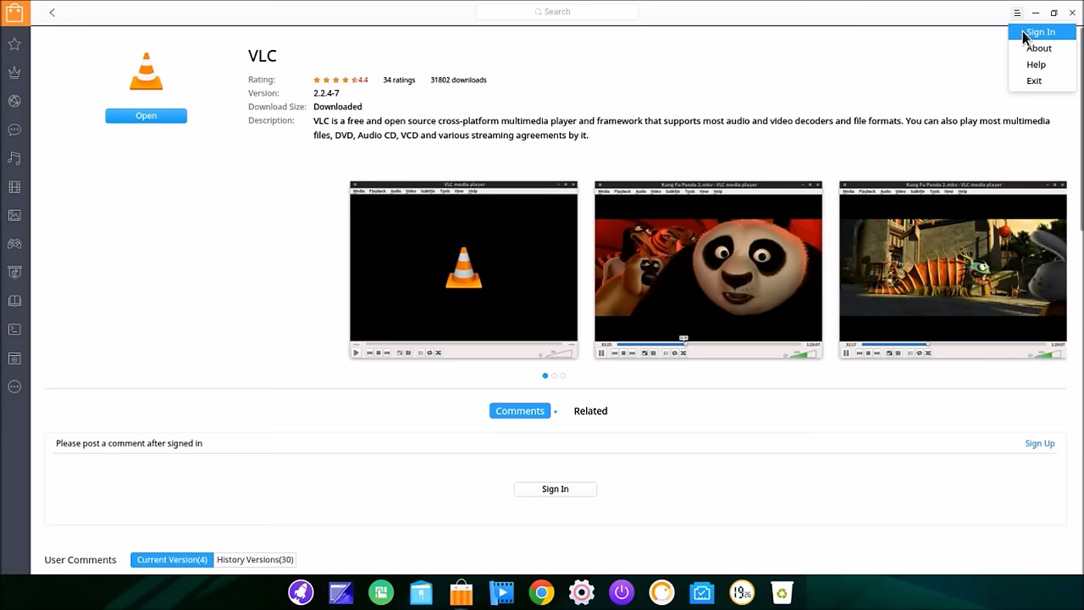
left_click(1034, 80)
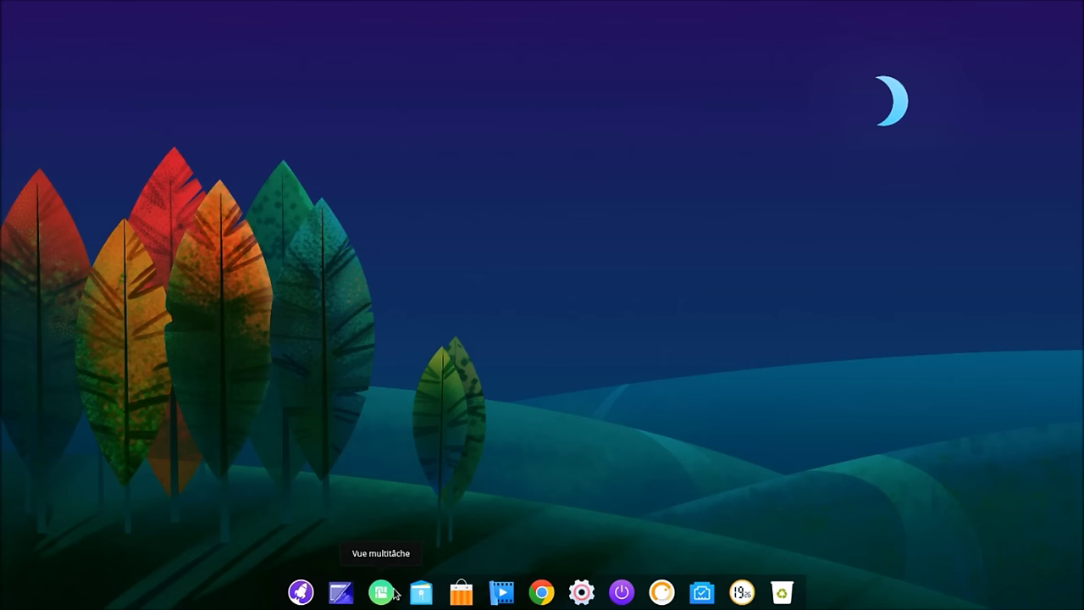
right_click(422, 596)
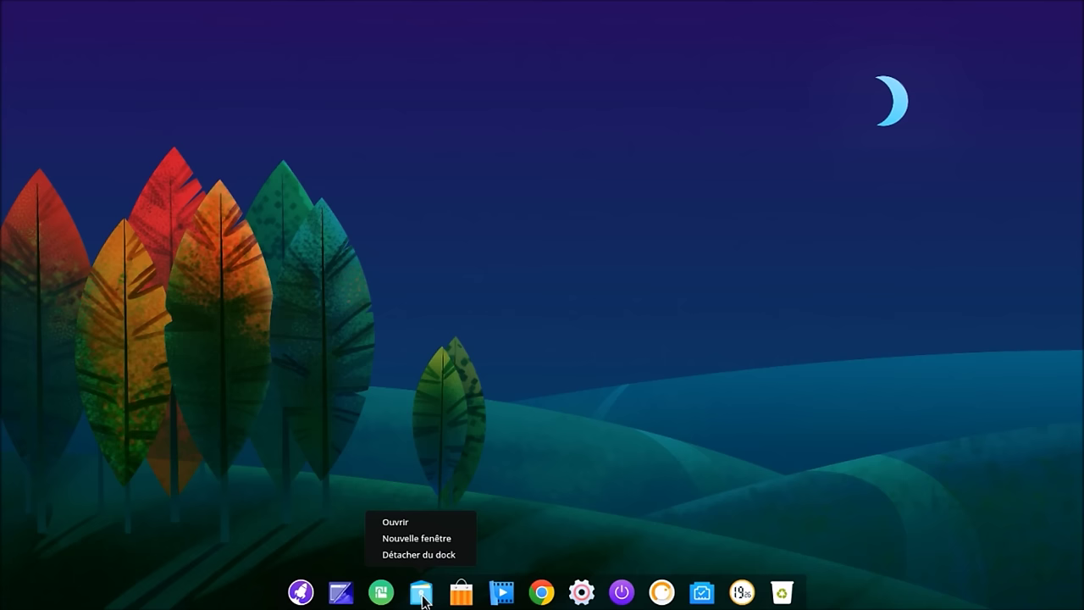
Step: Inspect the dock menus for Chrome and the file manager, opening the file manager at Home and closing it
left_click(576, 540)
right_click(546, 598)
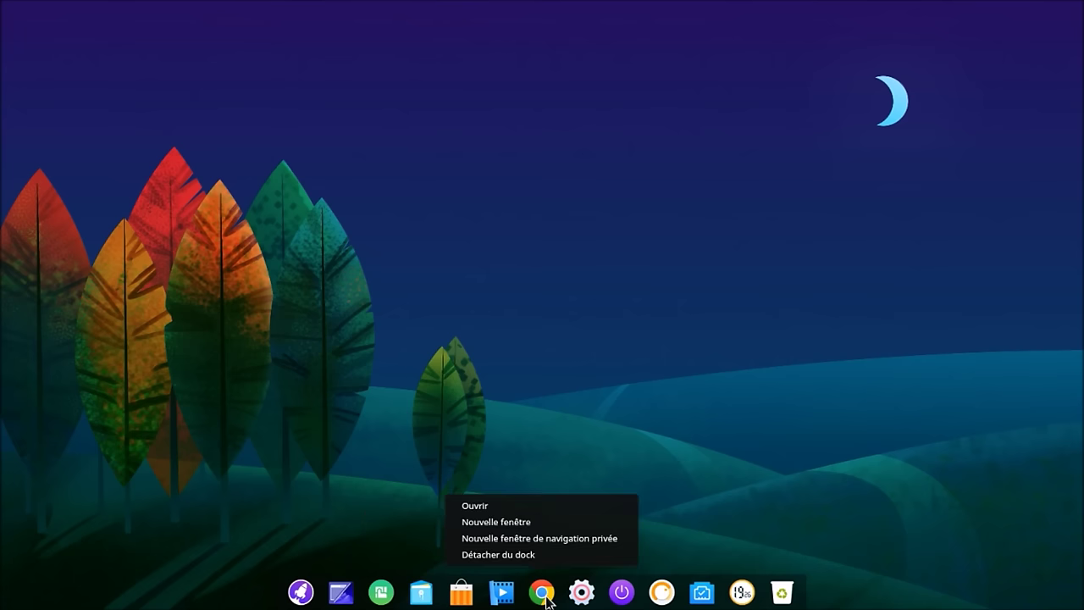
left_click(784, 378)
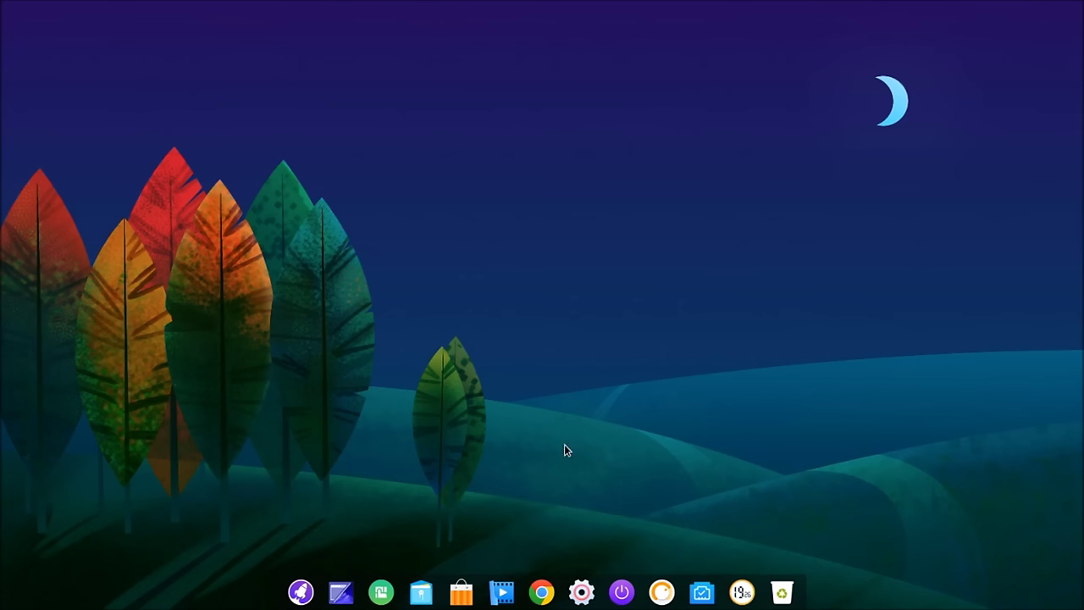
right_click(425, 597)
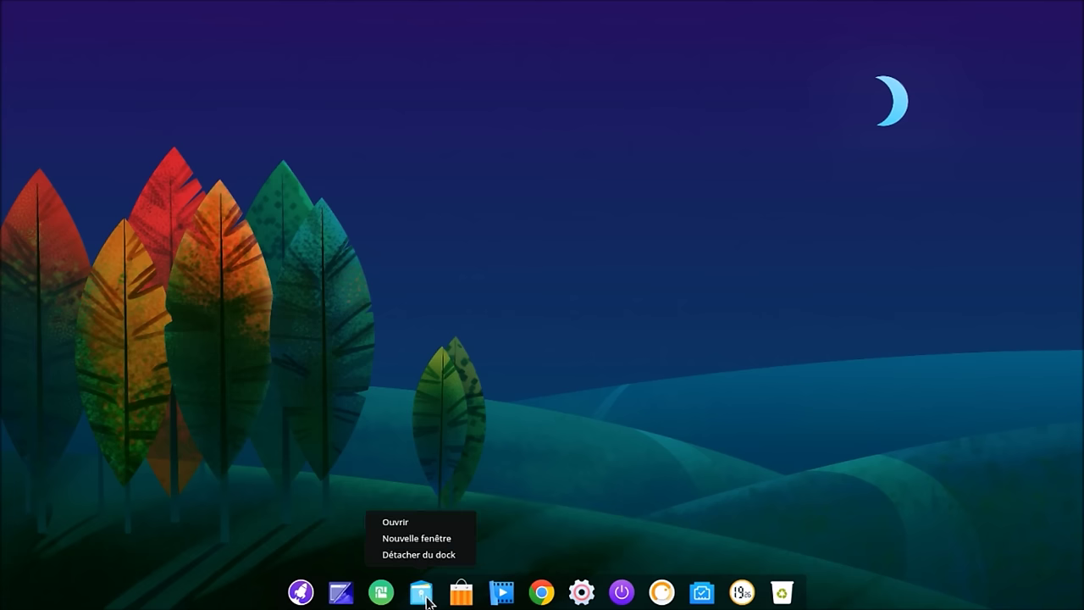
left_click(422, 520)
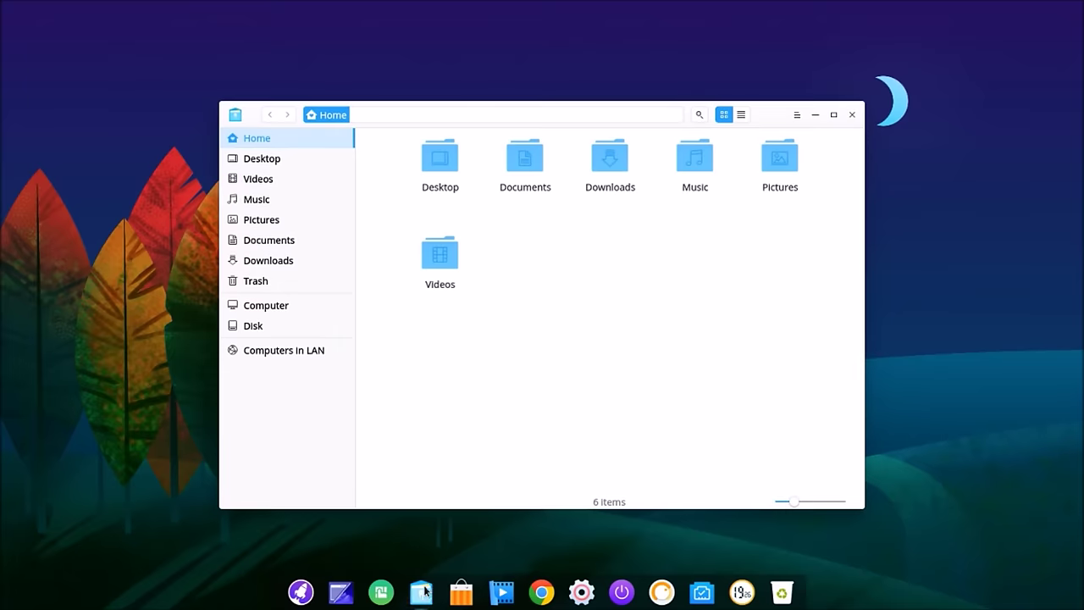
right_click(424, 593)
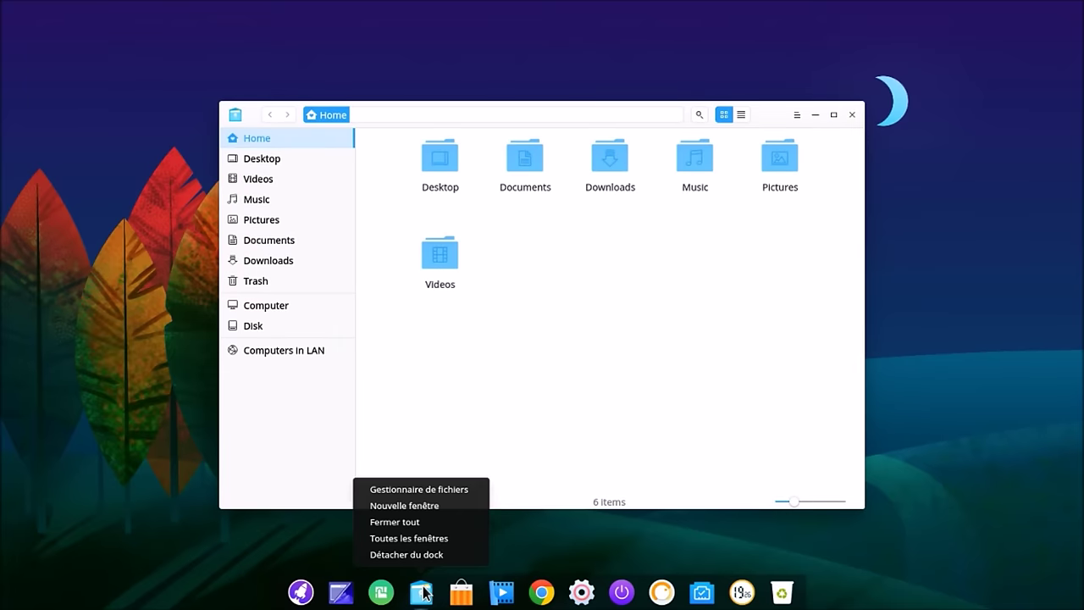
left_click(517, 551)
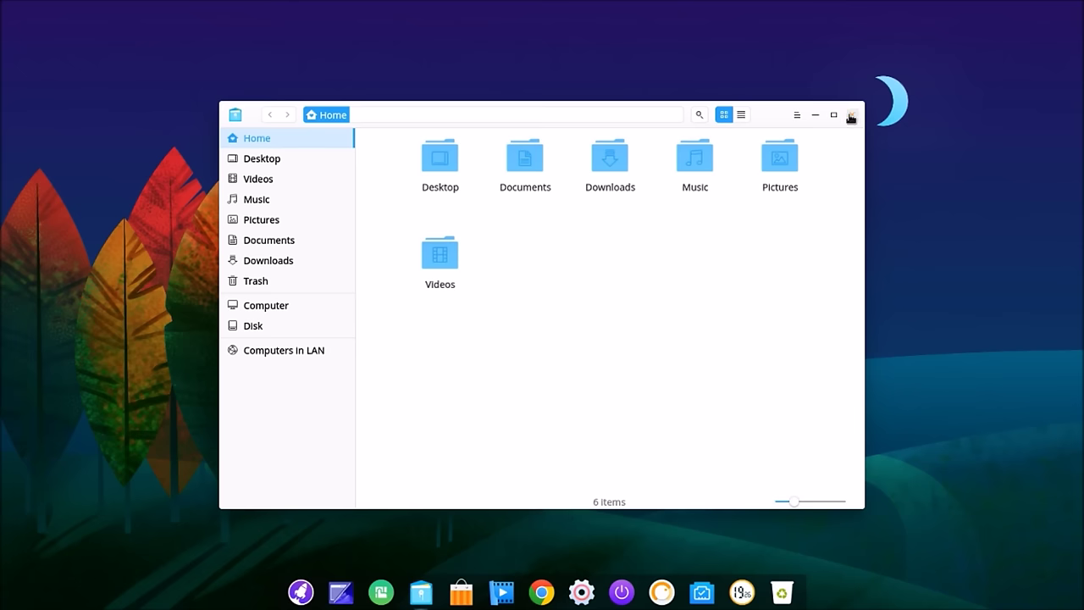
left_click(851, 115)
Step: Reopen the file manager from the dock, review its dock options without detaching, and close it
right_click(428, 598)
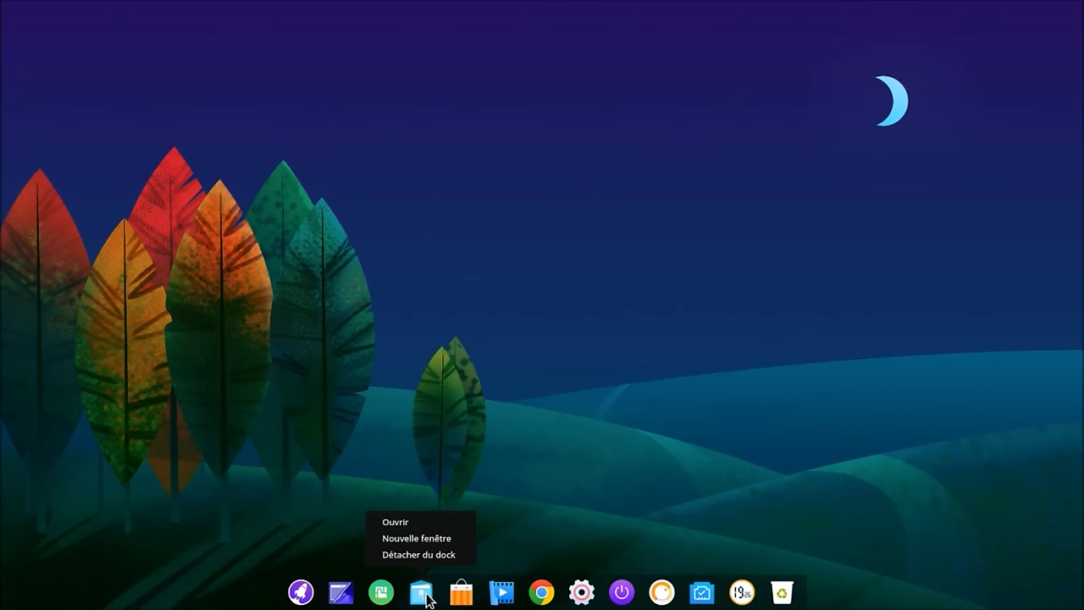
left_click(397, 521)
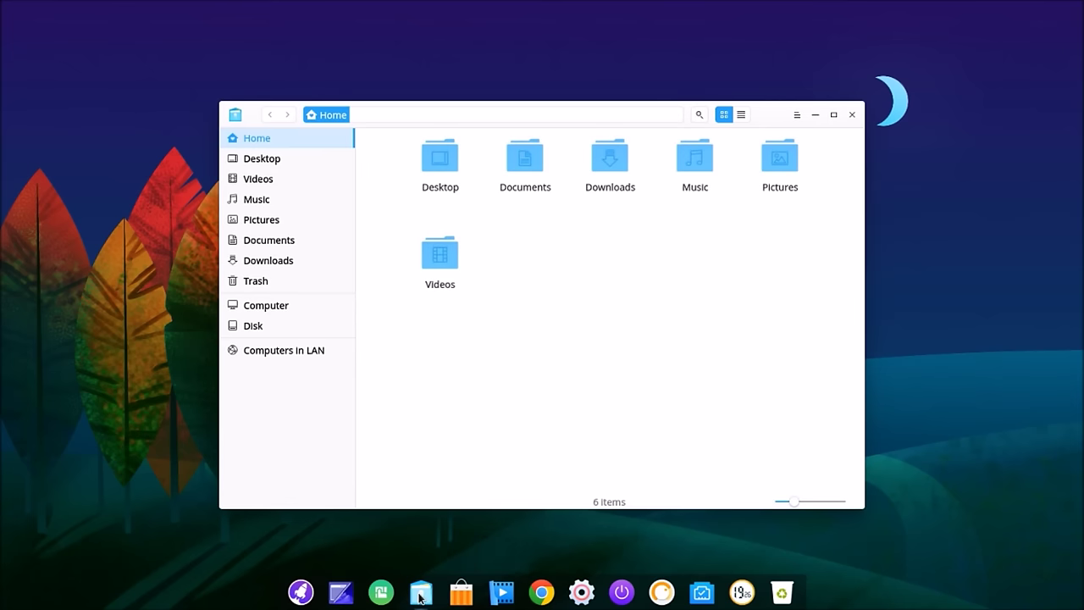
right_click(420, 598)
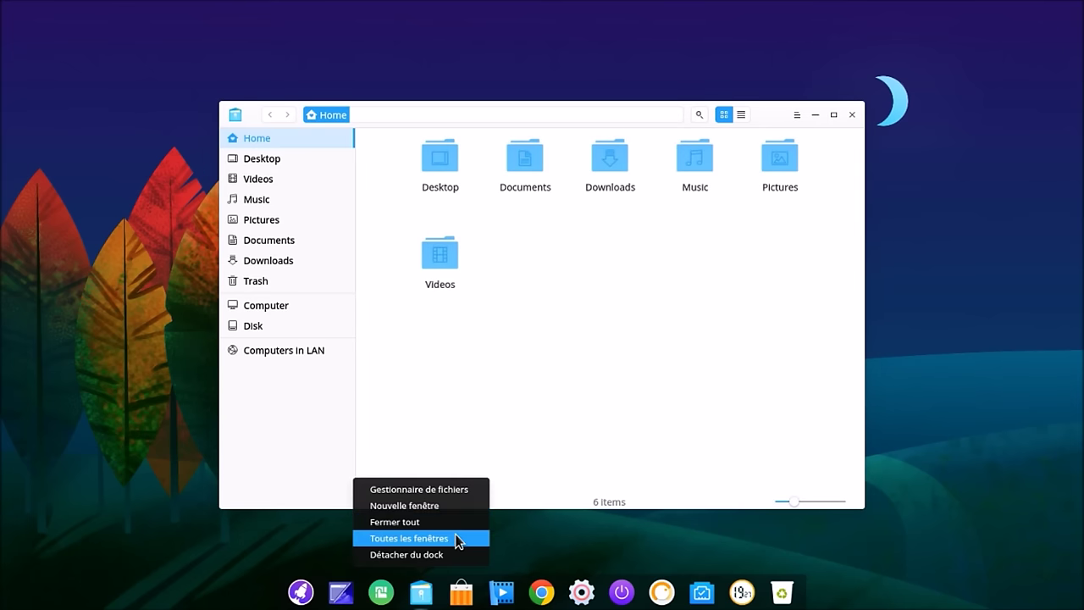
left_click(724, 280)
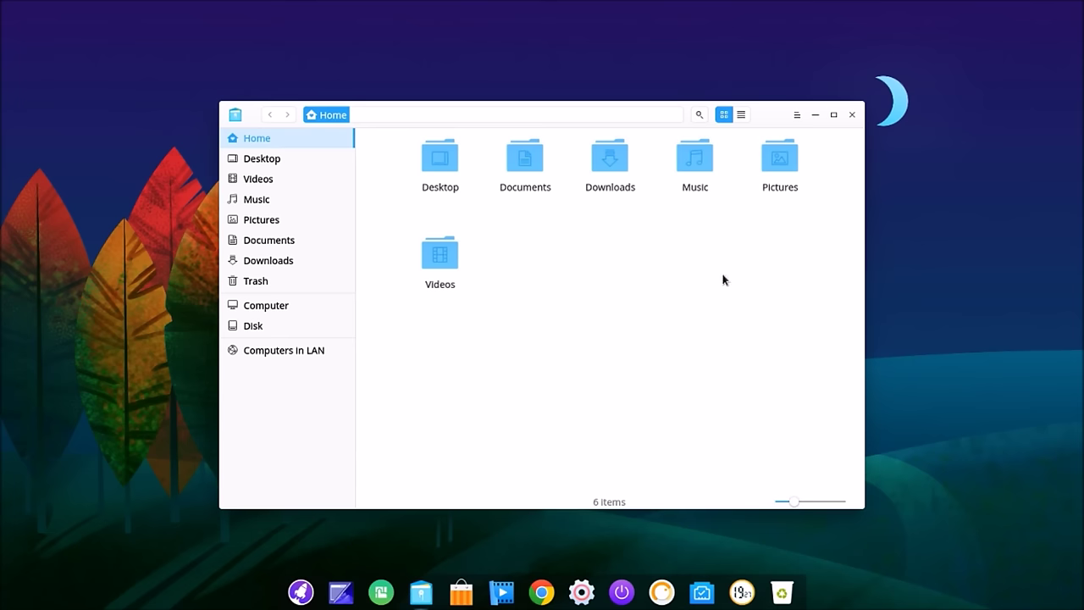
left_click(852, 115)
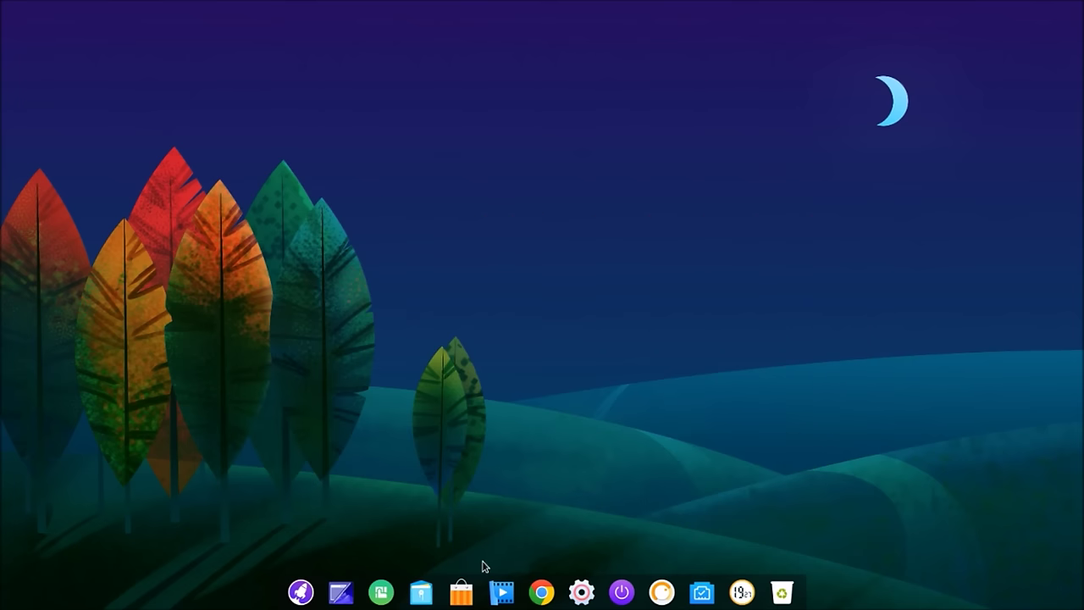
right_click(421, 591)
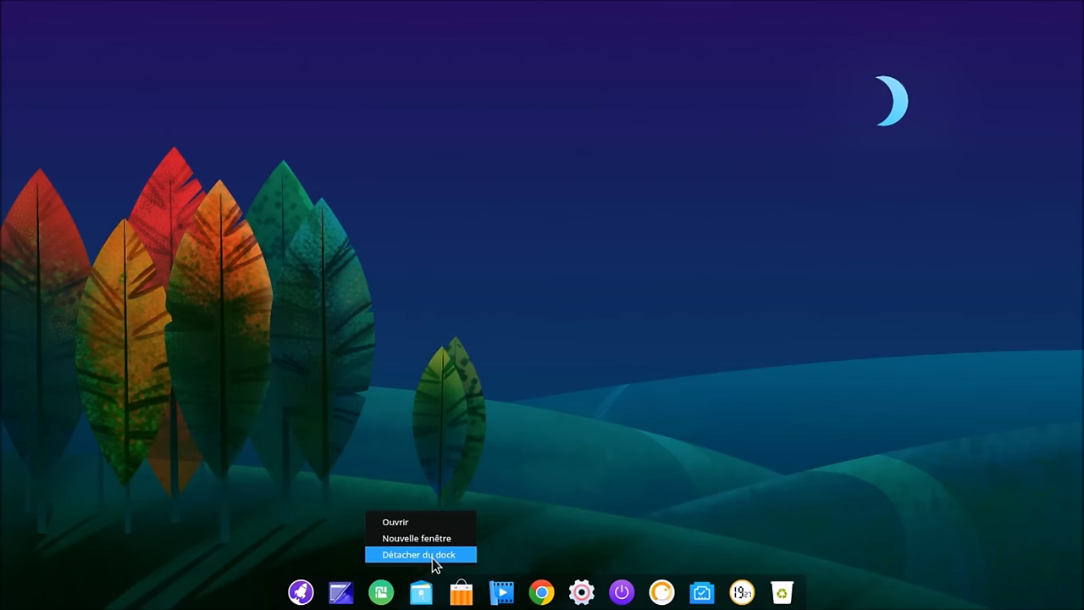
left_click(563, 512)
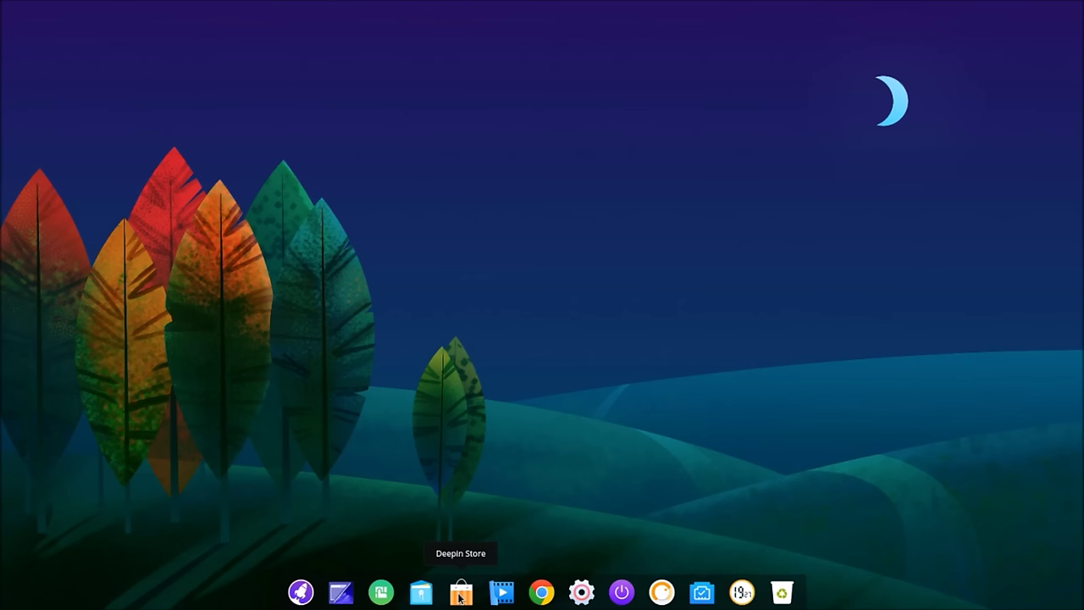
Step: Unpin Deepin Store and Deepin Film from the dock with Détacher du dock
right_click(460, 597)
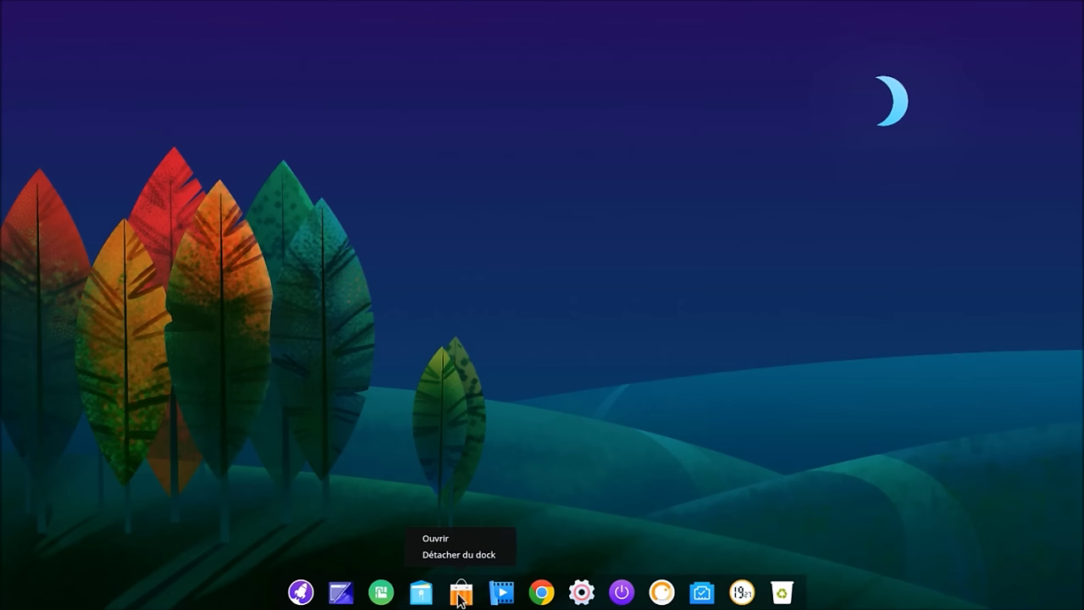
left_click(473, 555)
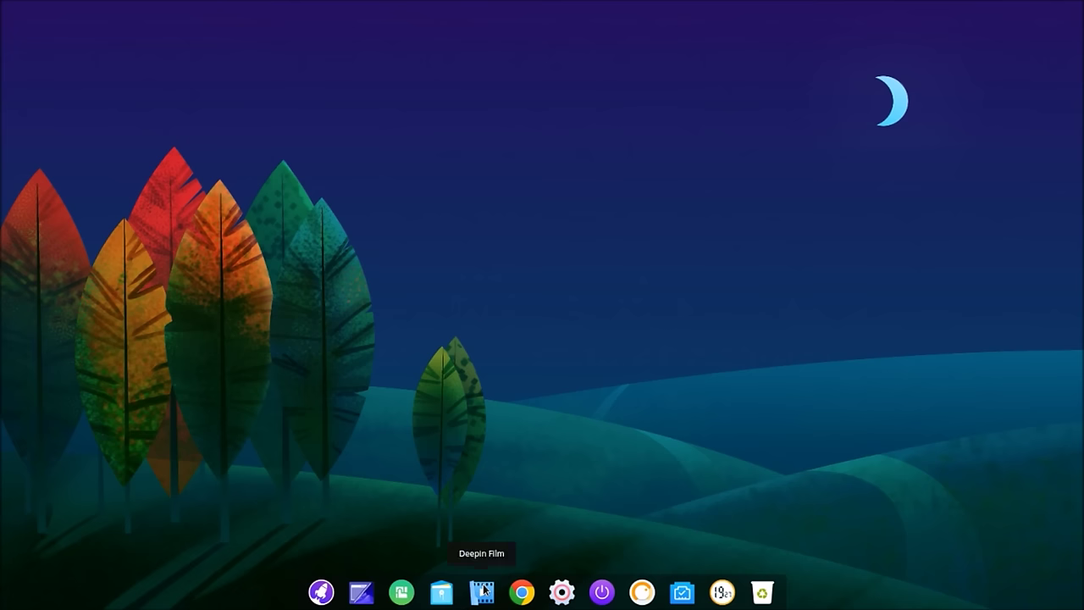
right_click(483, 590)
left_click(497, 554)
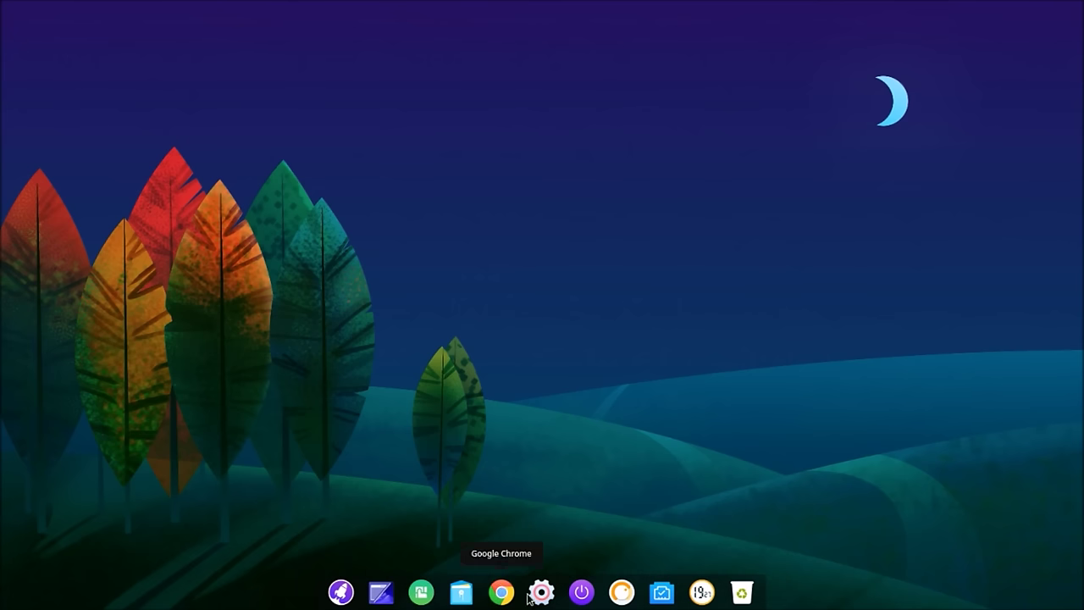
Step: Check the shutdown screen, dismiss it, and bring up the full-screen app launcher
left_click(574, 593)
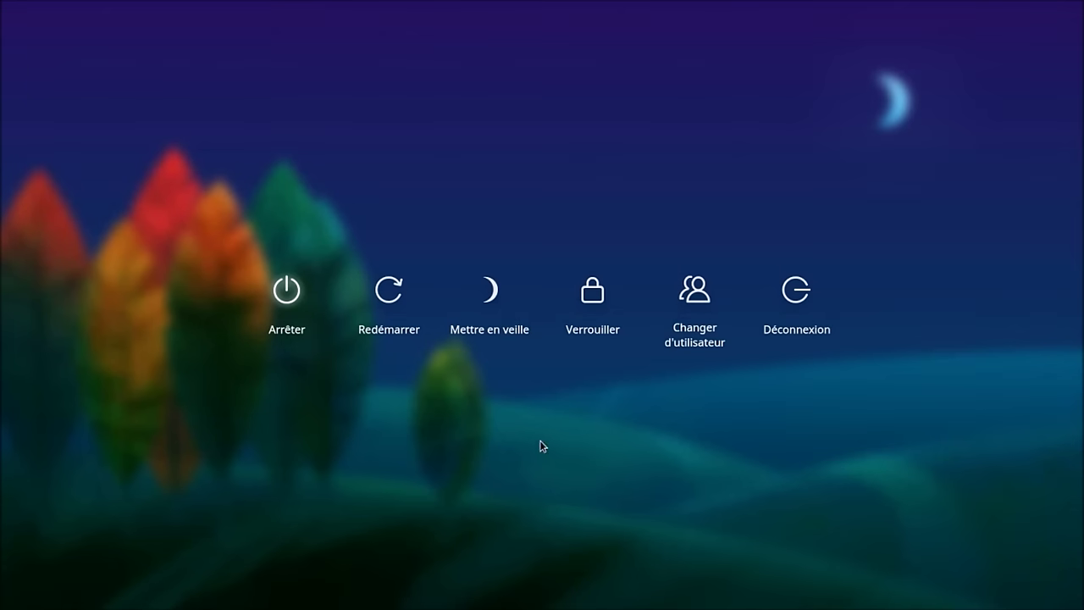
left_click(541, 435)
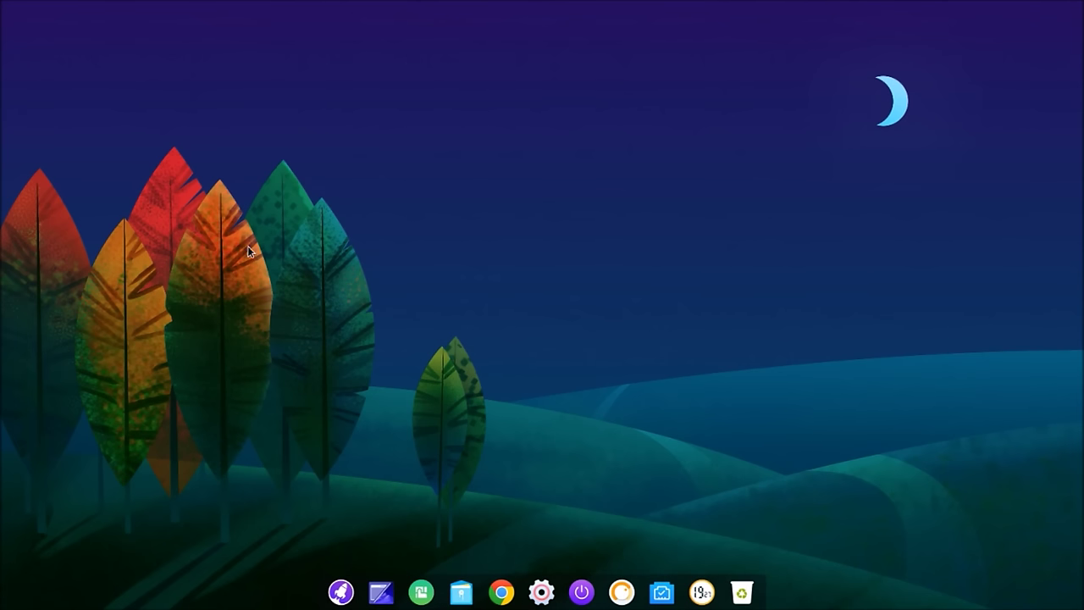
left_click(341, 592)
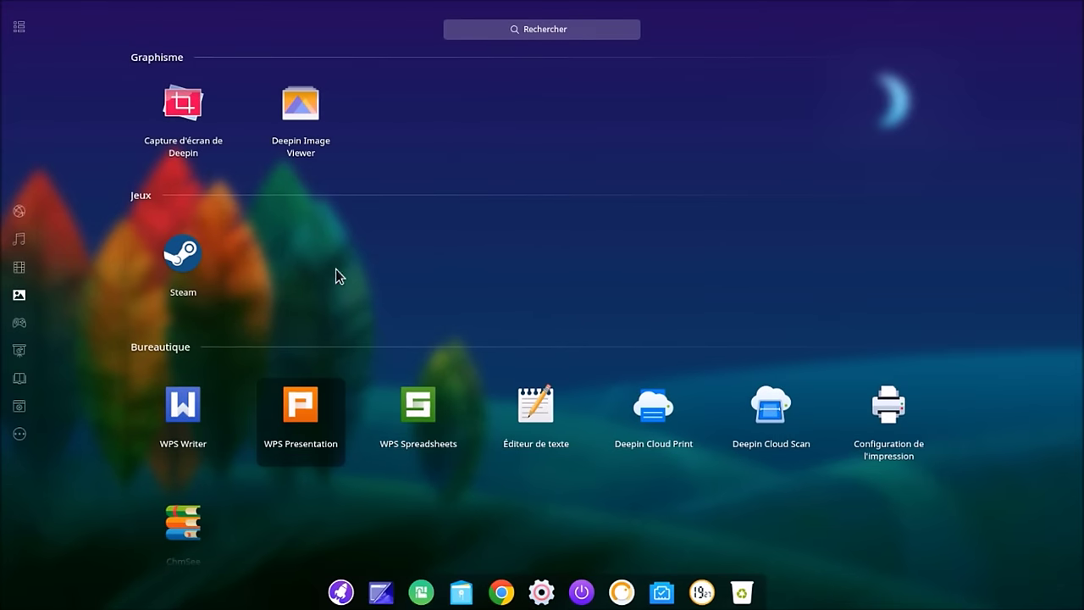
Step: Pin Messagerie Thunderbird from the Internet category to the dock and place it before Settings
mouse_move(29, 254)
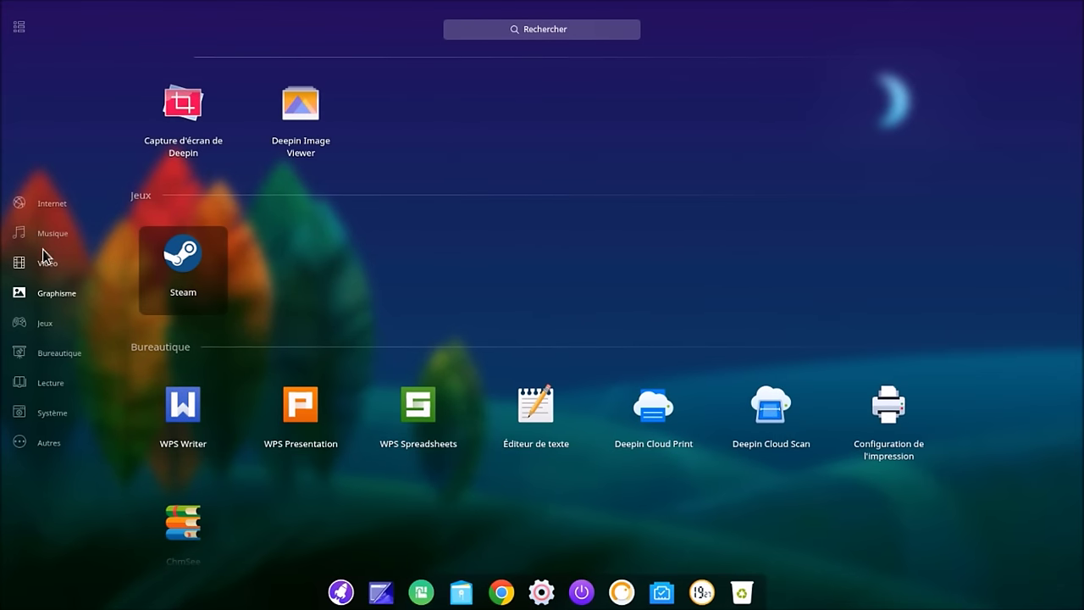
left_click(48, 190)
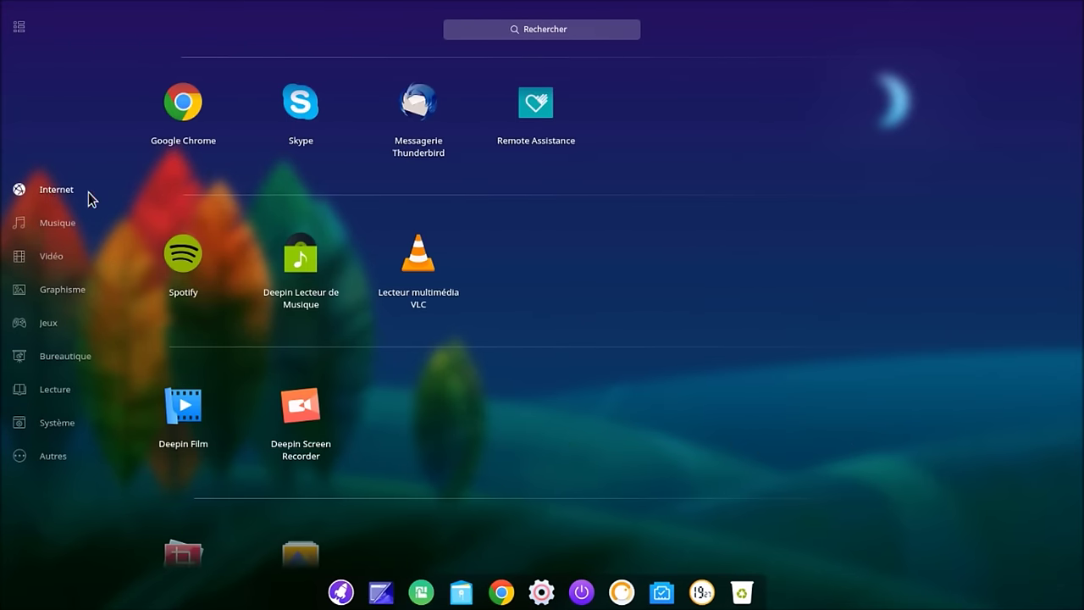
right_click(416, 113)
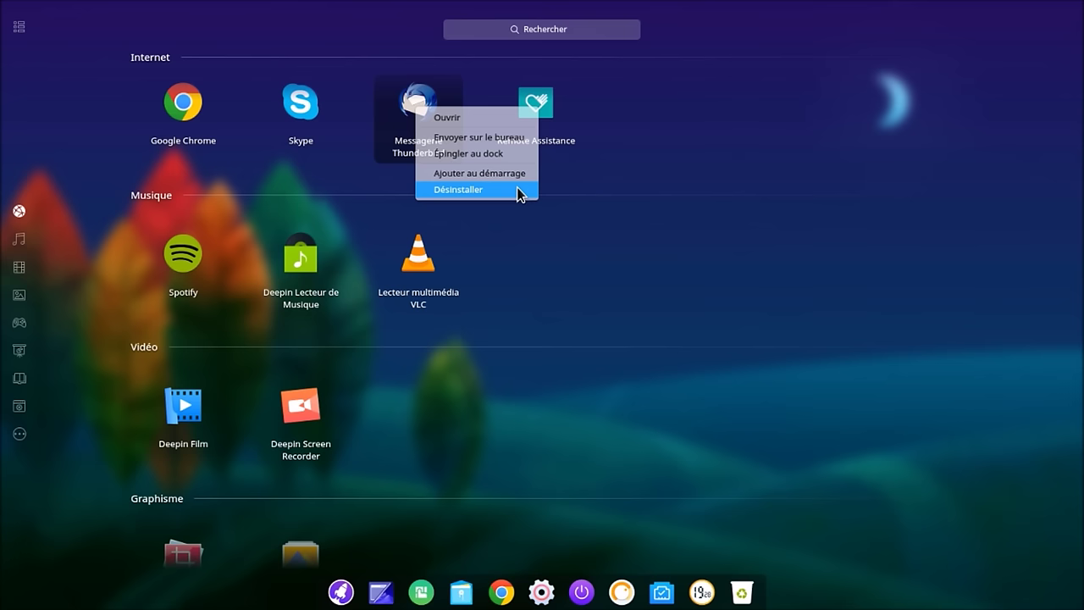
left_click(512, 159)
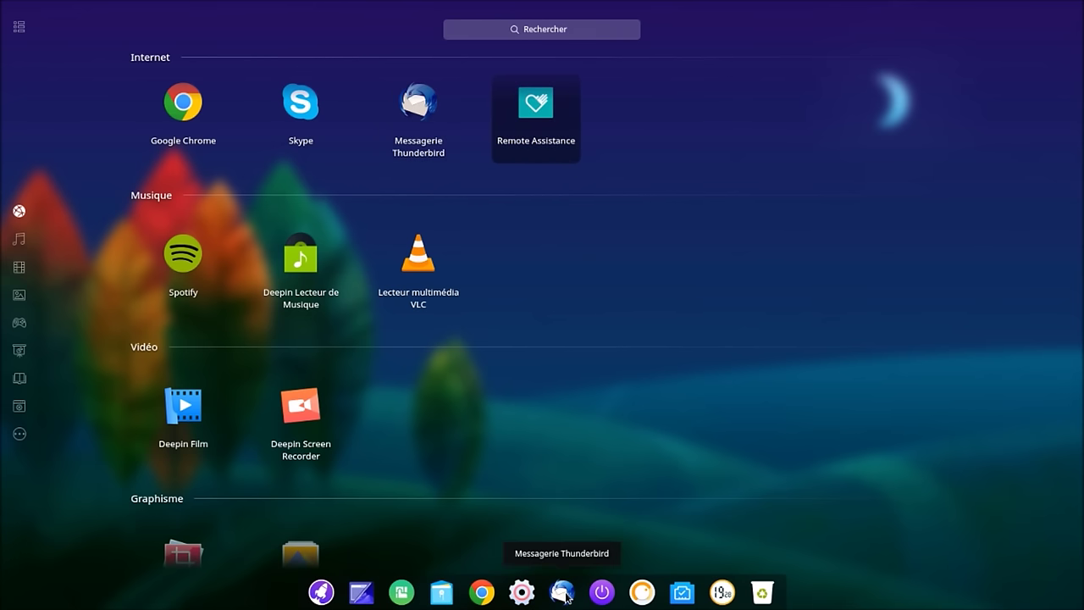
left_click_drag(566, 596, 518, 598)
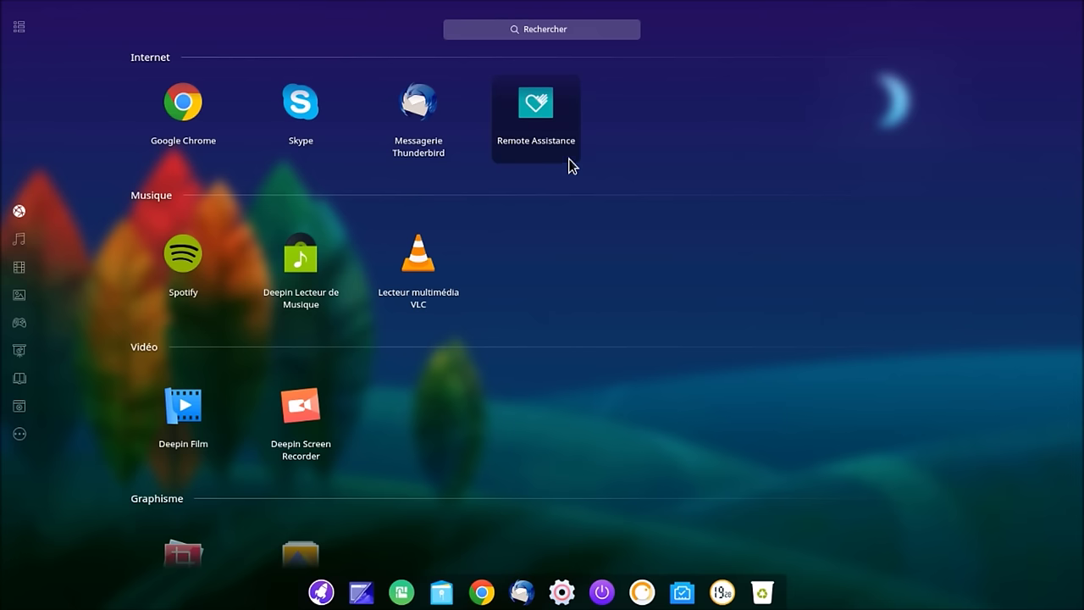
Step: Send a Thunderbird shortcut to the desktop, then close the launcher
right_click(443, 128)
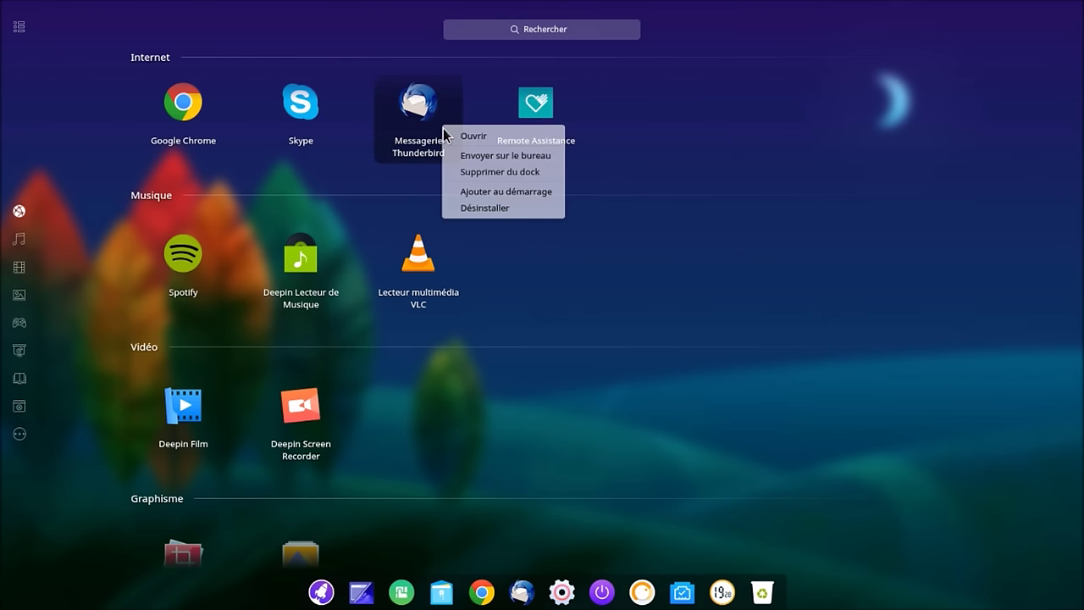
left_click(459, 154)
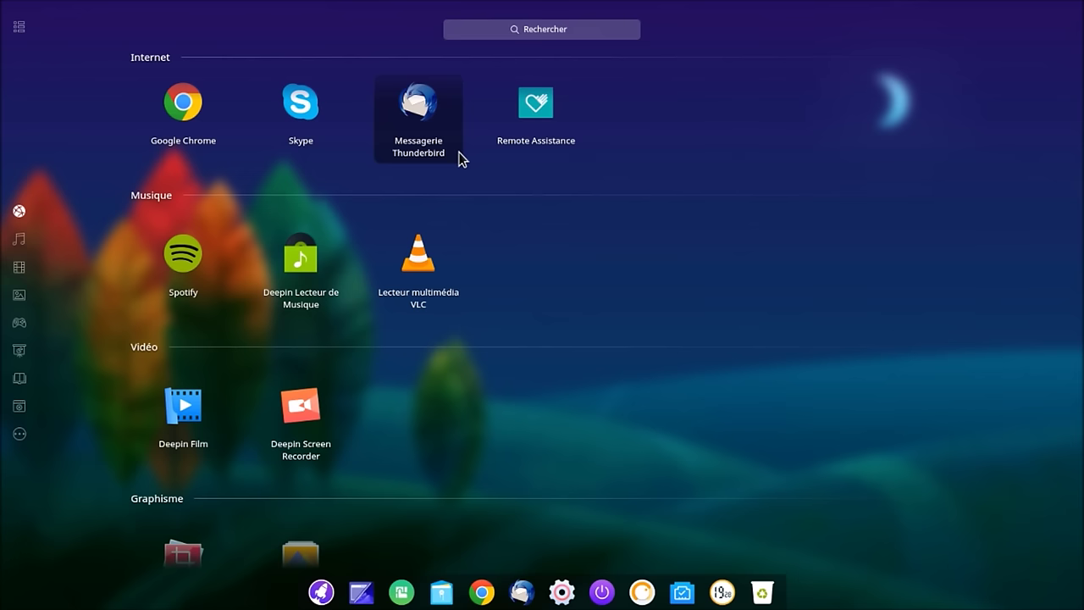
mouse_move(17, 25)
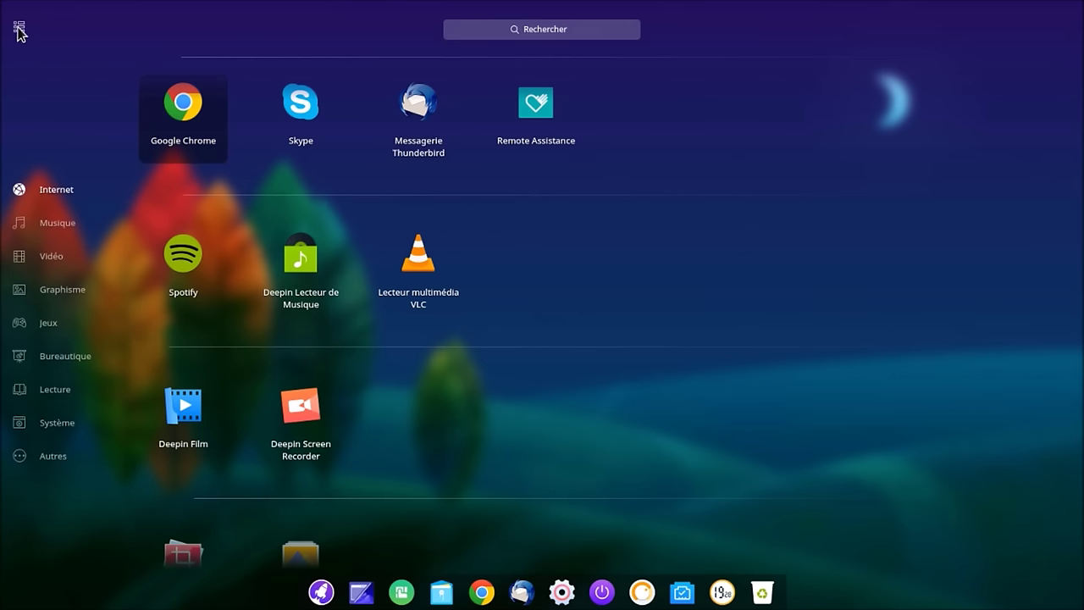
left_click(18, 30)
left_click(324, 598)
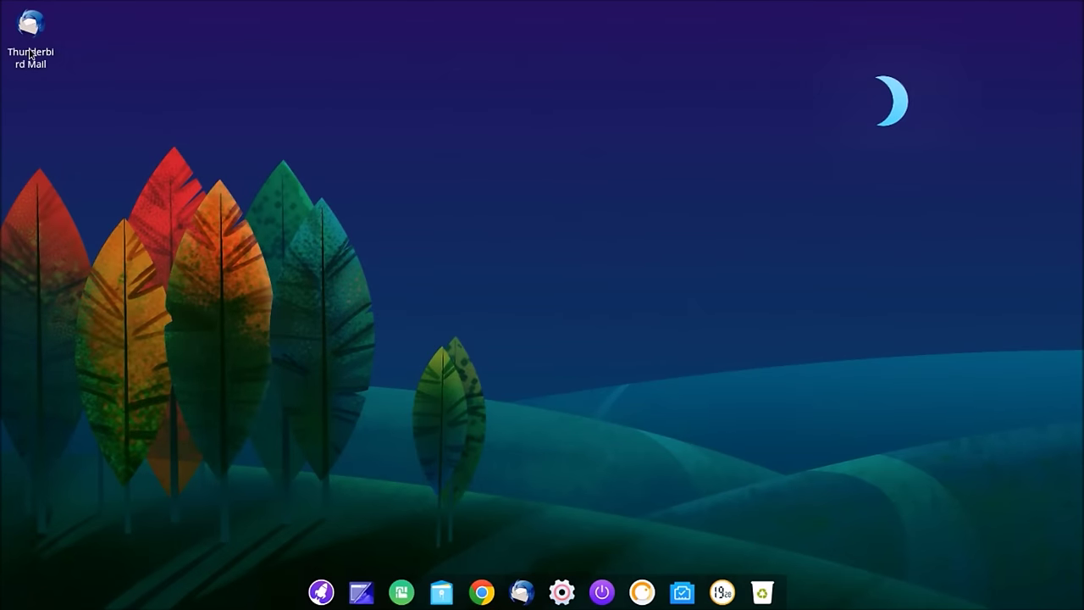
Step: Check the Thunderbird Mail shortcut's properties, then throw the shortcut to the trash
right_click(30, 54)
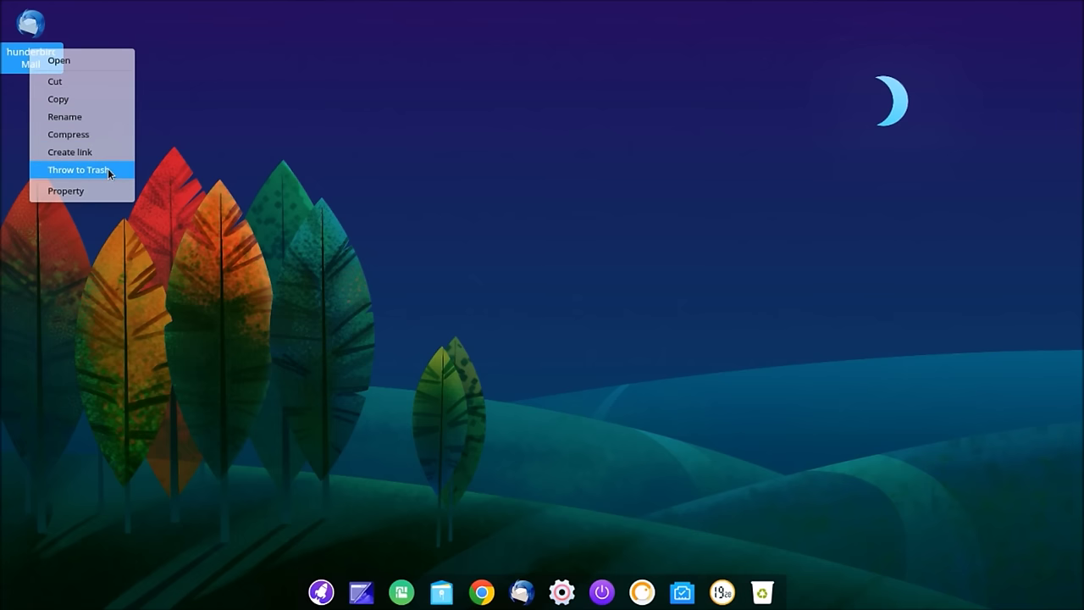
left_click(107, 195)
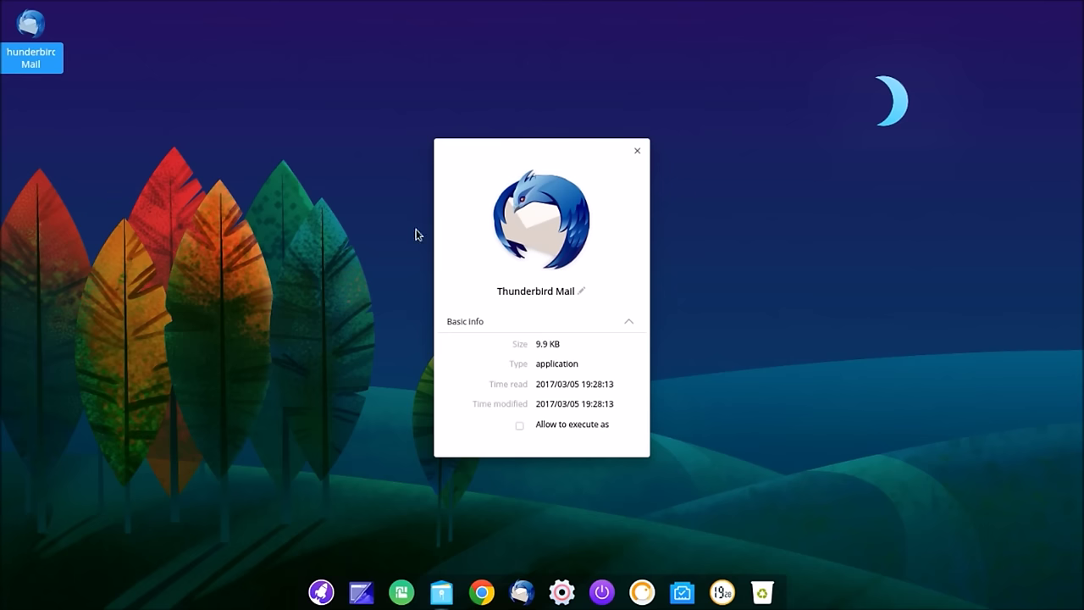
left_click(637, 151)
right_click(40, 65)
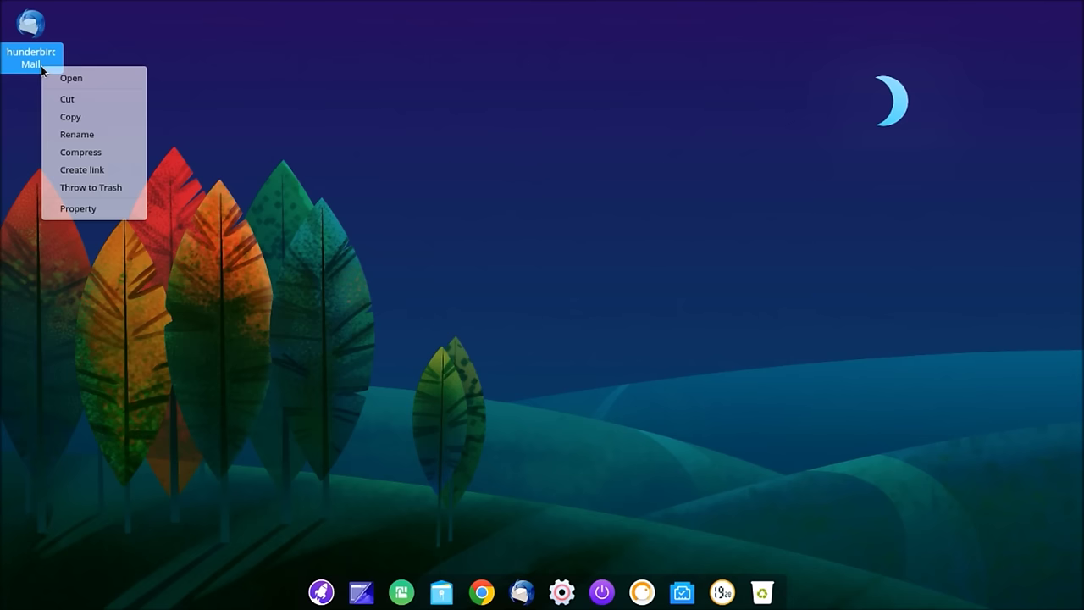
left_click(95, 188)
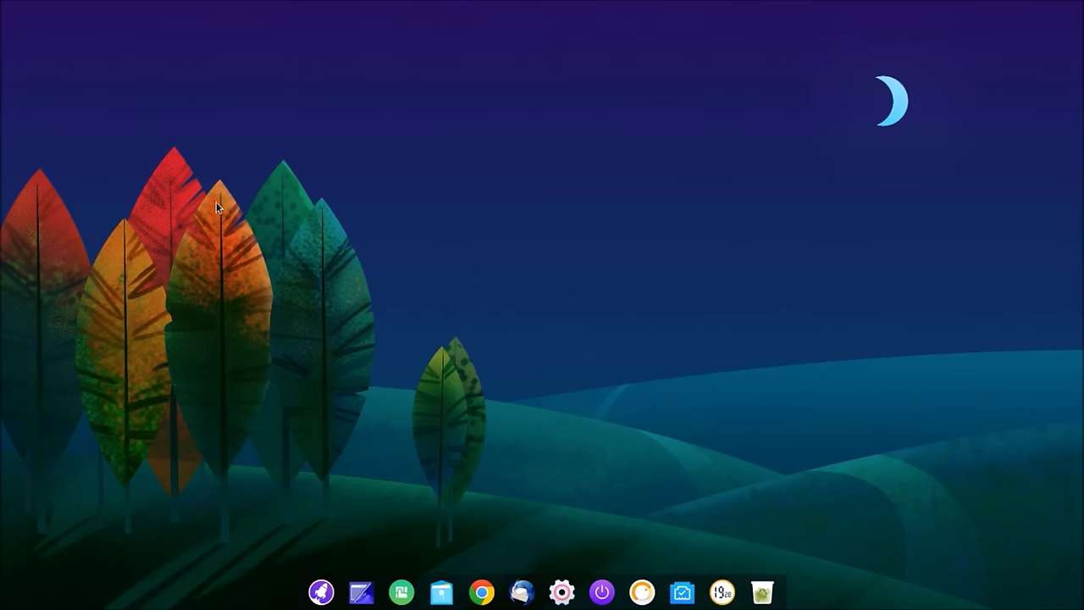
Step: Empty the one-item trash from its dock icon and confirm
right_click(764, 603)
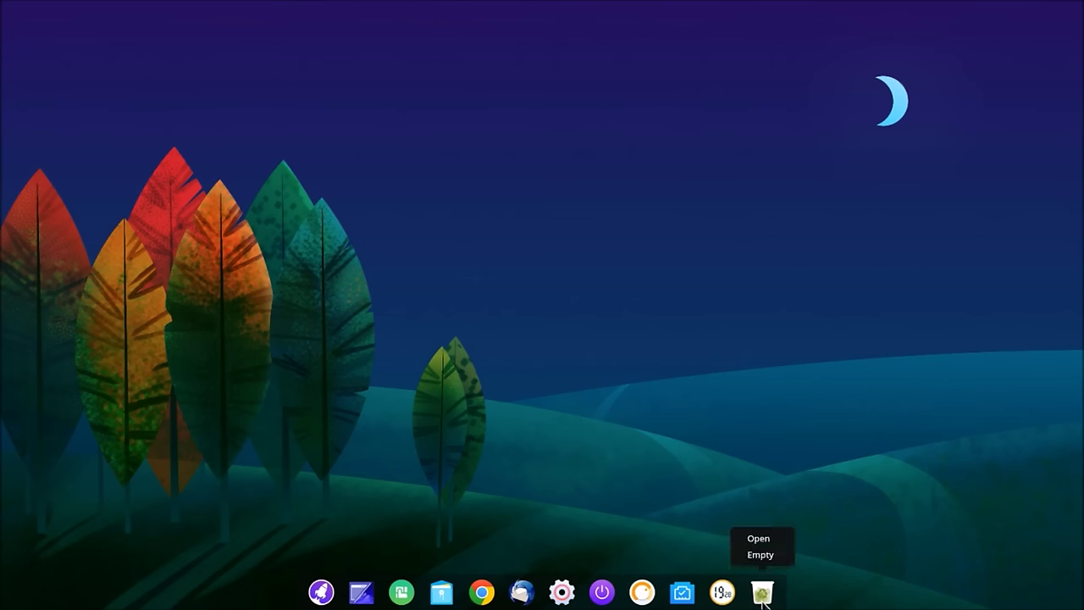
left_click(769, 555)
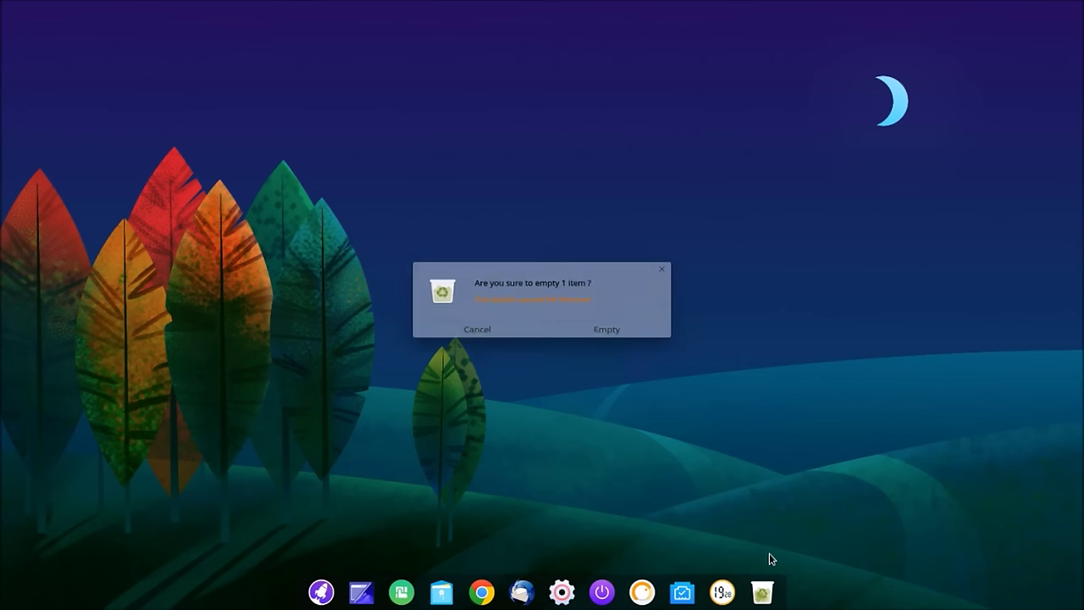
left_click(615, 348)
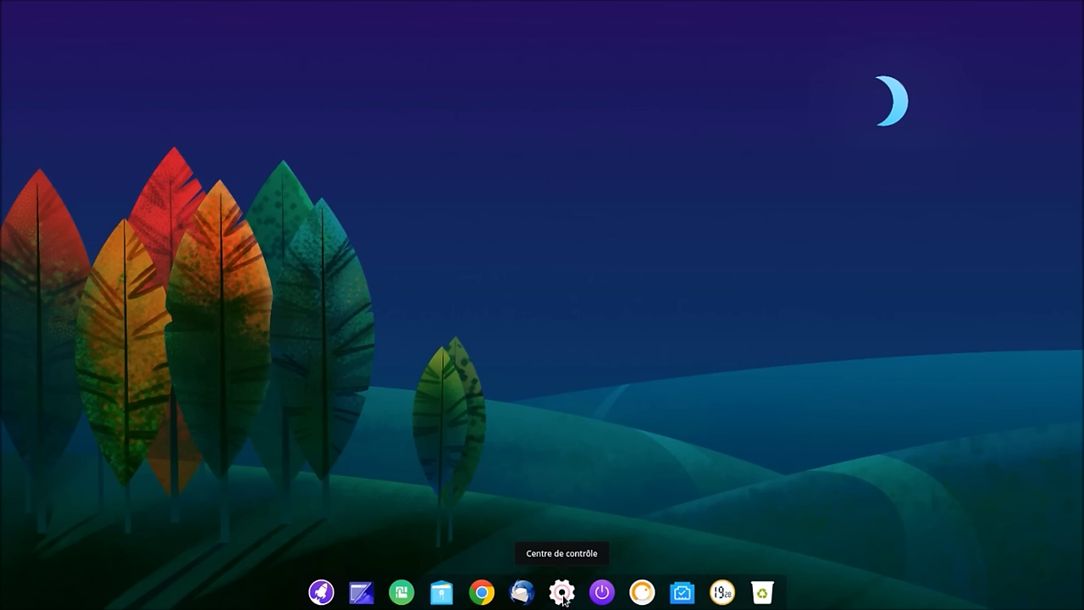
Step: Send WPS Writer, WPS Presentation and WPS Spreadsheets to the desktop with Envoyer sur le bureau, then close the launcher
left_click(320, 598)
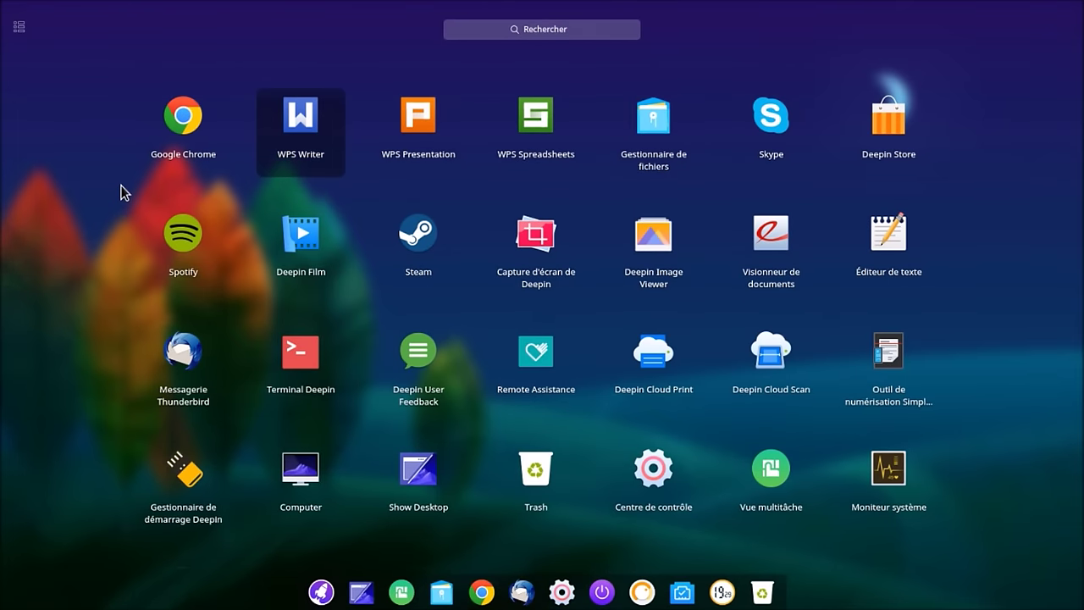
right_click(298, 119)
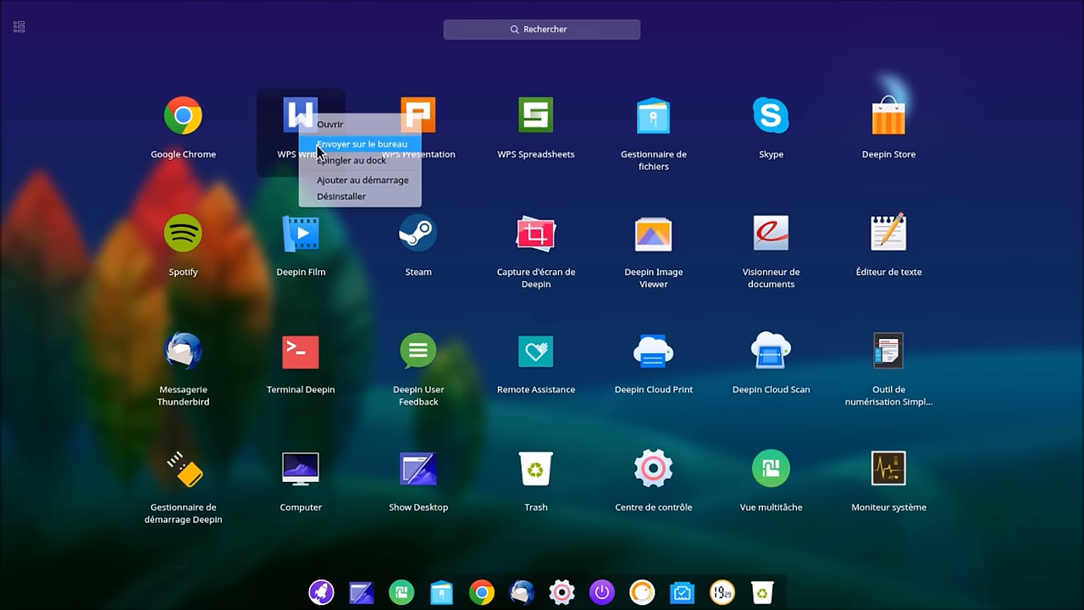
left_click(318, 145)
right_click(416, 111)
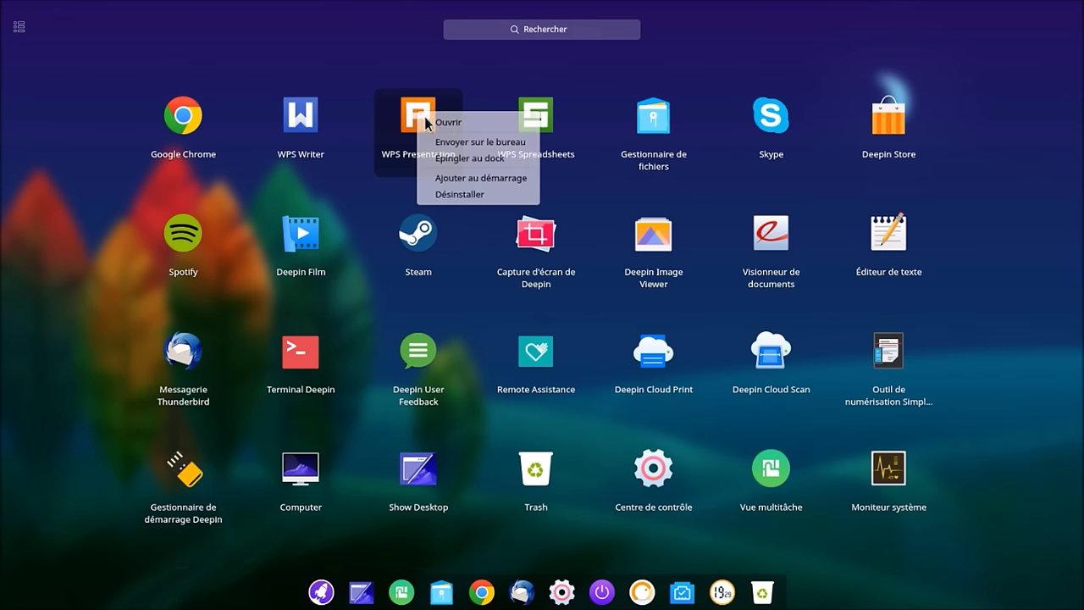
left_click(455, 148)
right_click(532, 113)
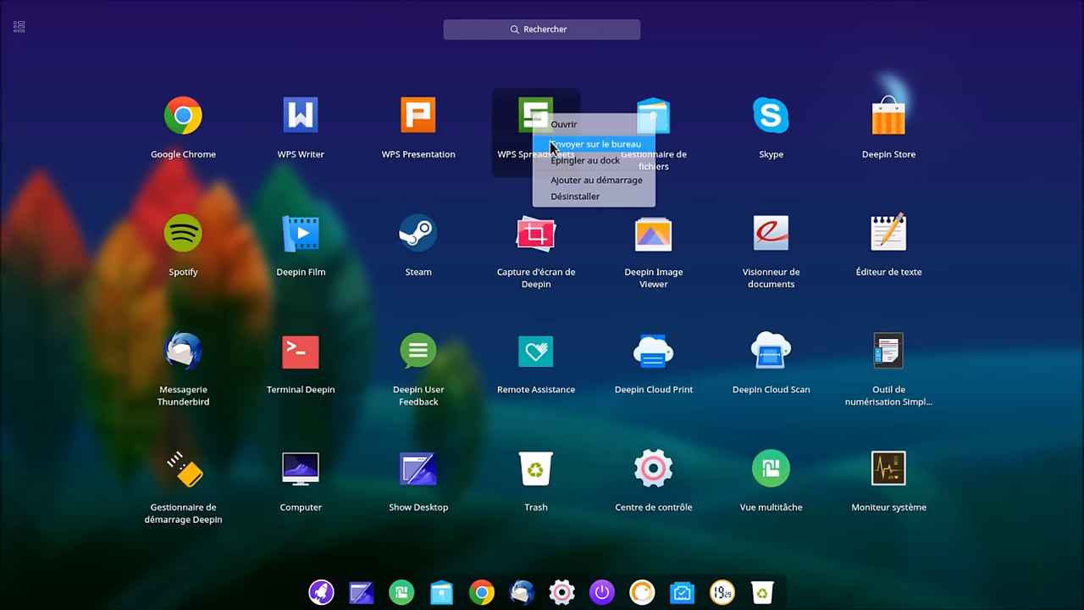
left_click(551, 147)
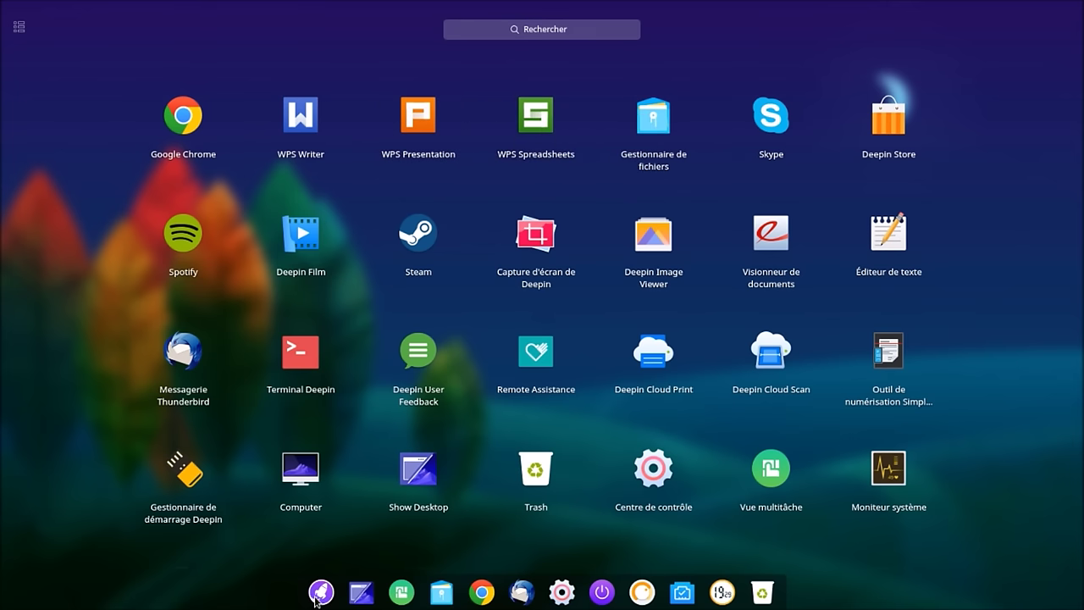
left_click(321, 592)
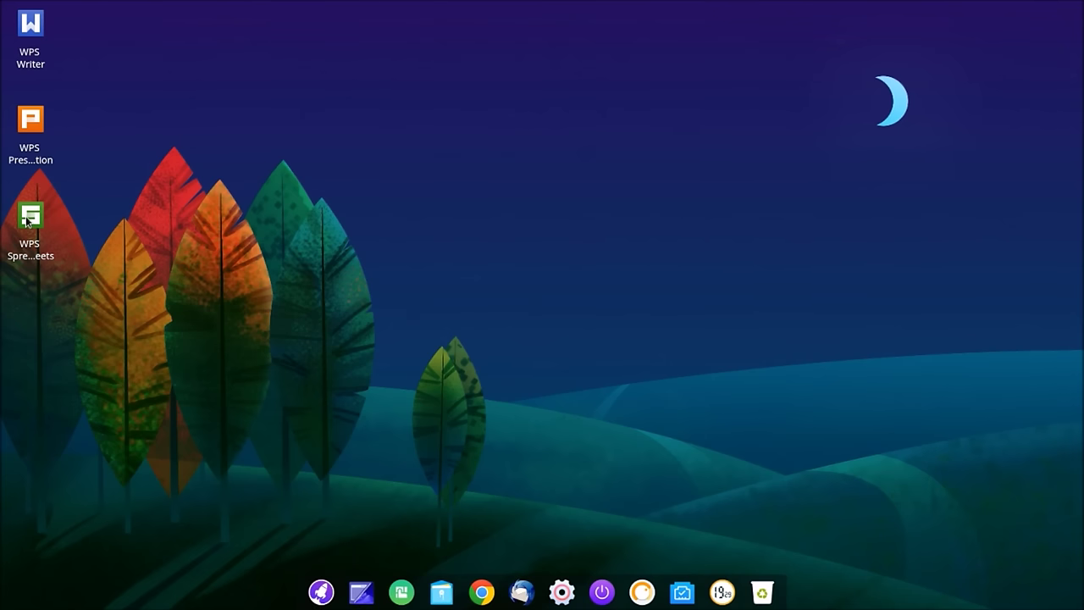
Step: Rearrange the WPS Spreadsheets and WPS Writer shortcuts on the desktop
left_click_drag(27, 222, 29, 121)
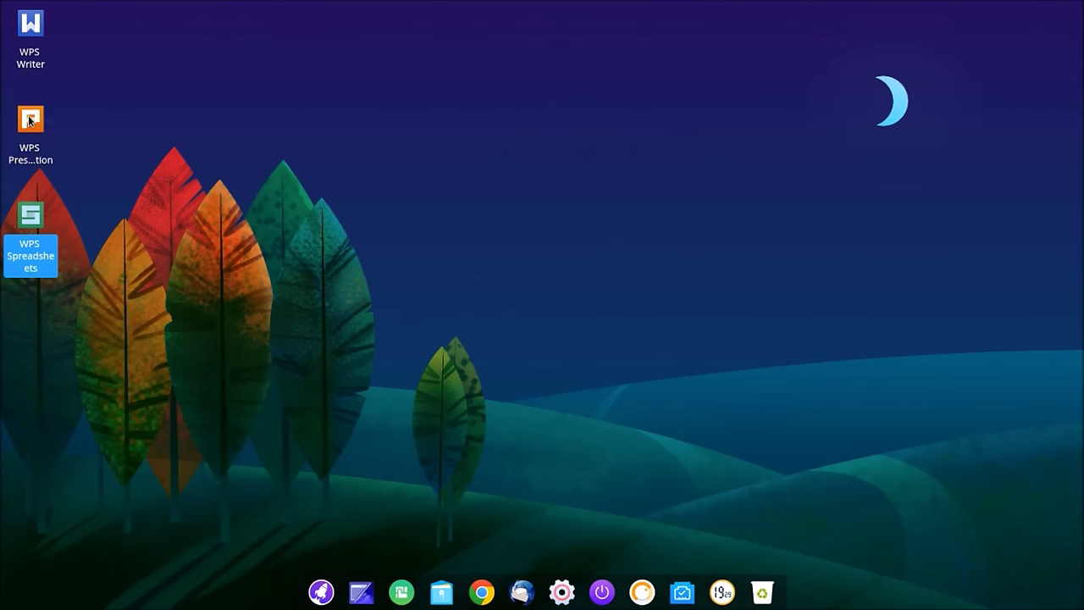
left_click(118, 146)
left_click_drag(42, 31, 36, 124)
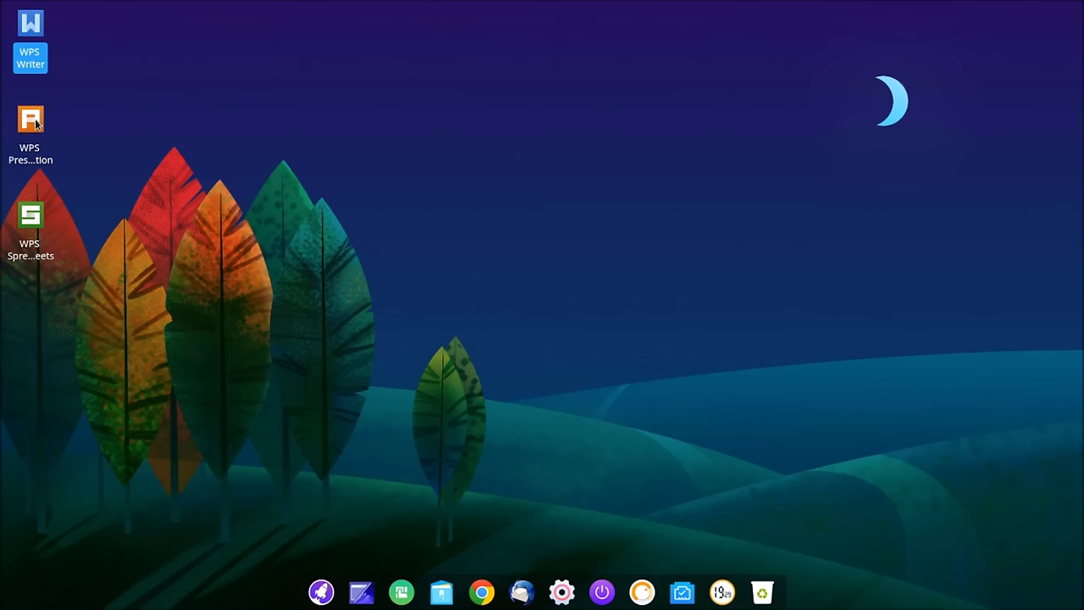
left_click(83, 110)
Step: Create a new folder on empty desktop space via the desktop menu
right_click(85, 106)
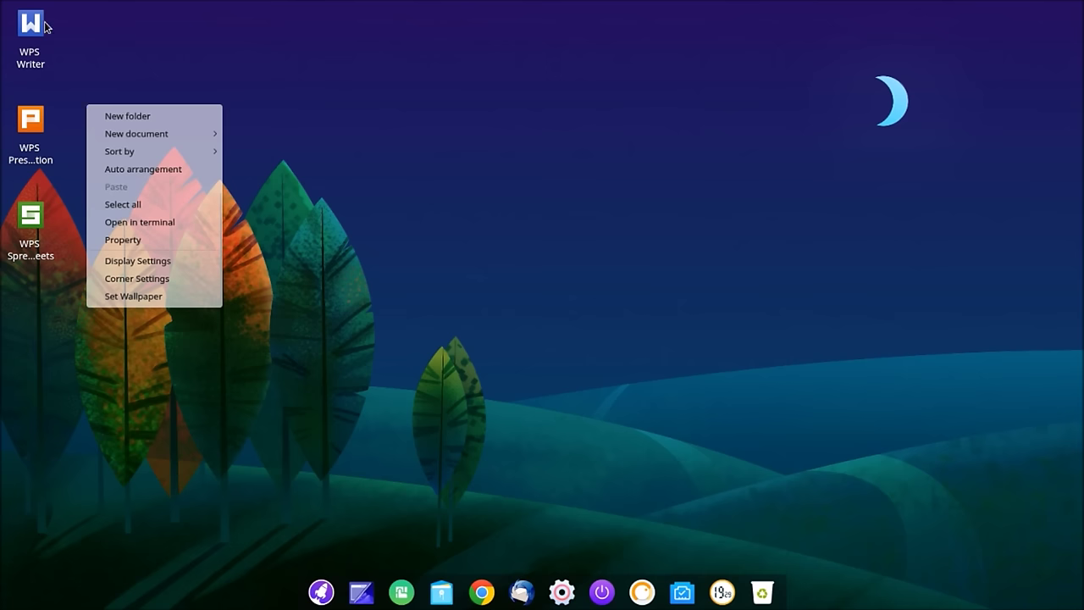
left_click(146, 27)
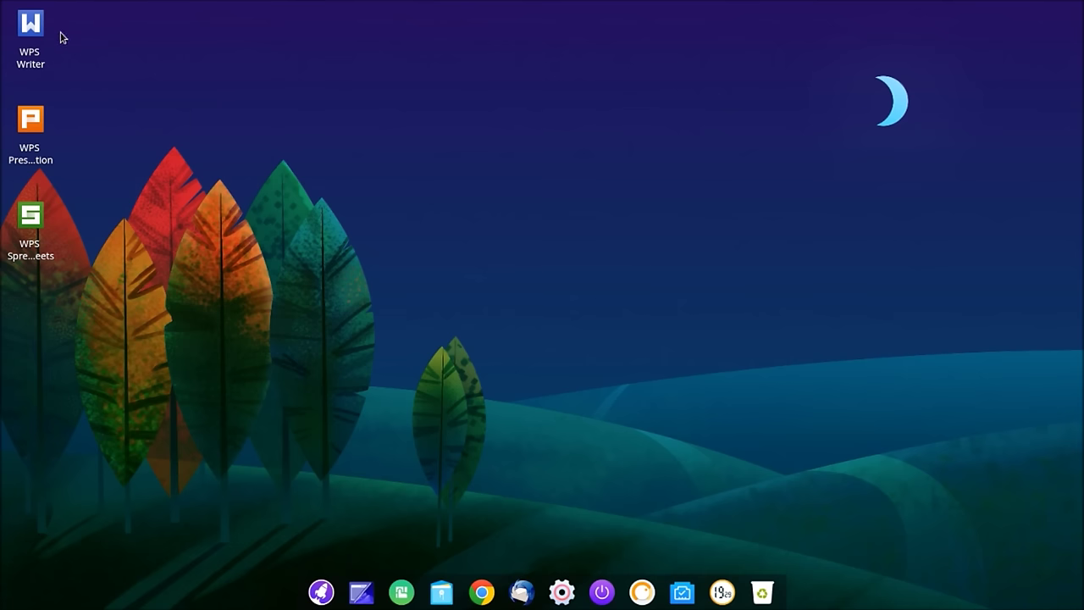
right_click(154, 86)
left_click(194, 97)
Step: Name the folder 'wps' and move all three WPS shortcuts into it
type("wps")
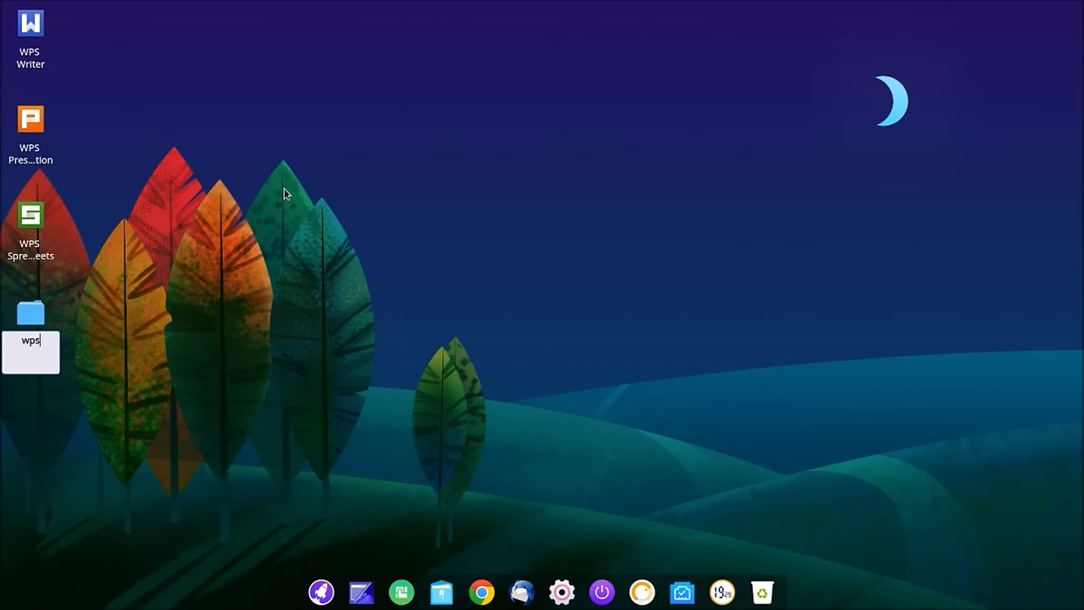
key("Return")
left_click_drag(110, 22, 38, 241)
left_click_drag(30, 158, 37, 51)
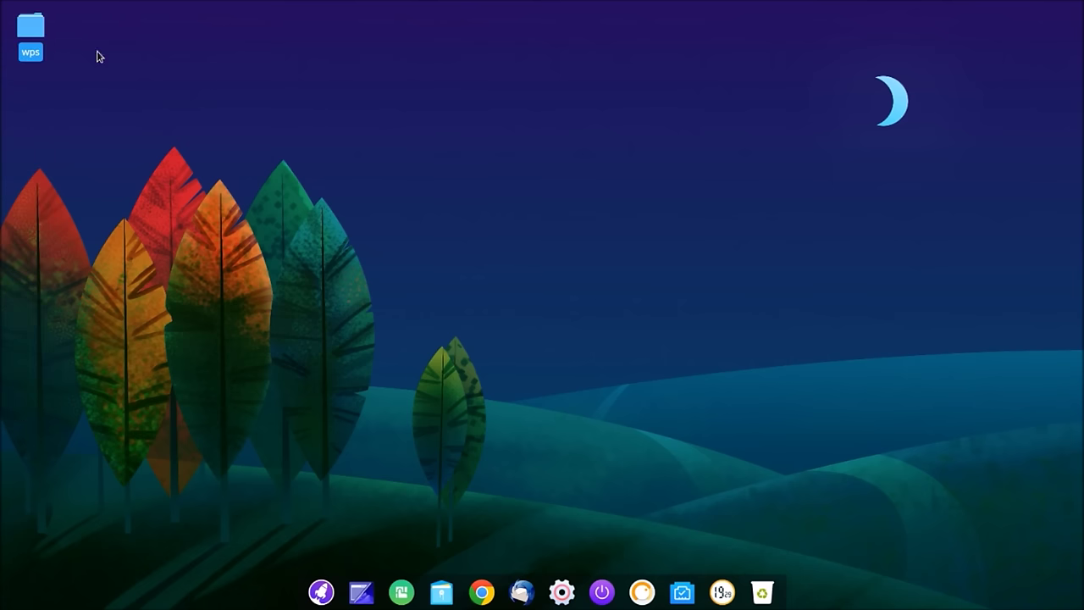
Step: Check the wps folder's properties and contents, then throw the folder to the trash
right_click(34, 42)
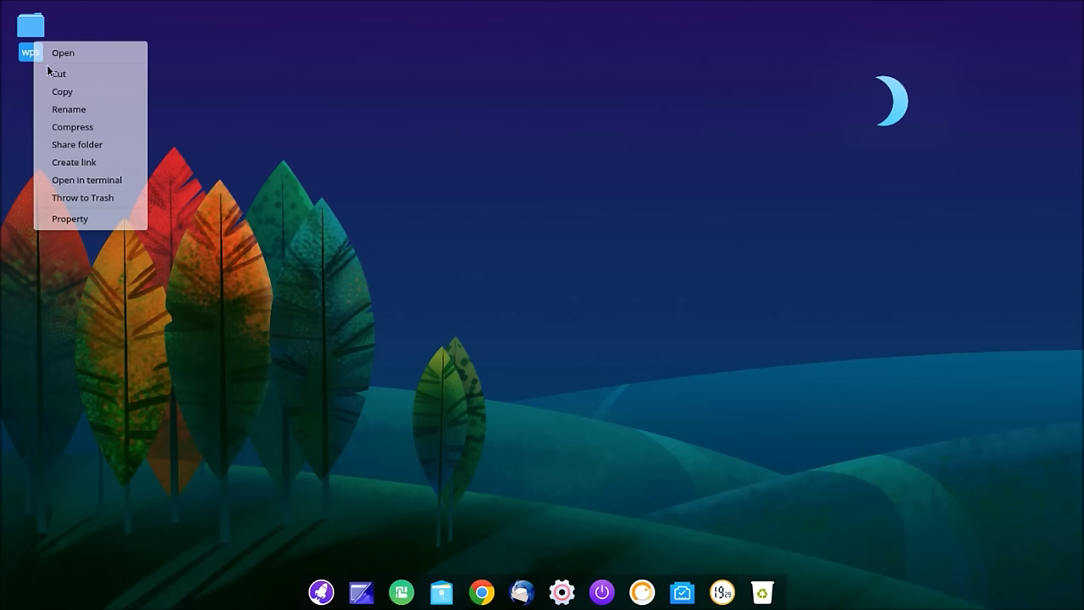
left_click(88, 218)
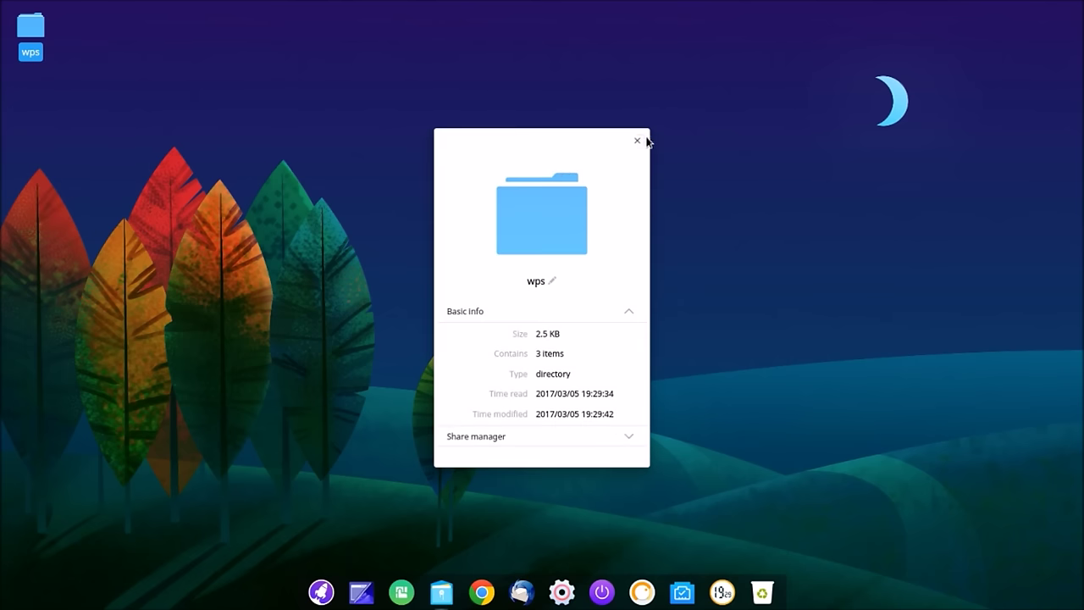
left_click(638, 141)
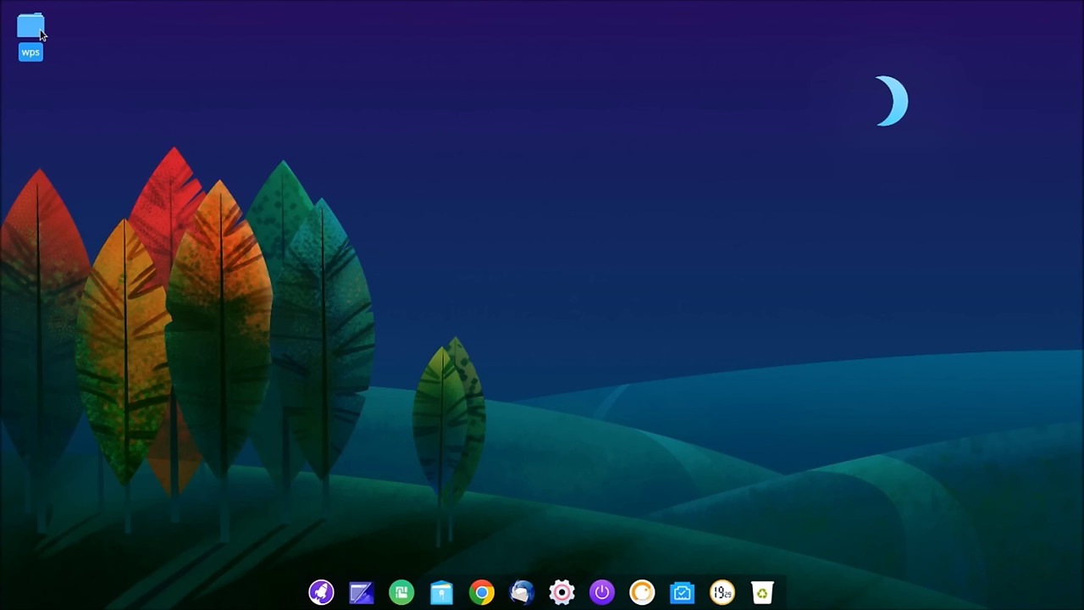
double_click(39, 34)
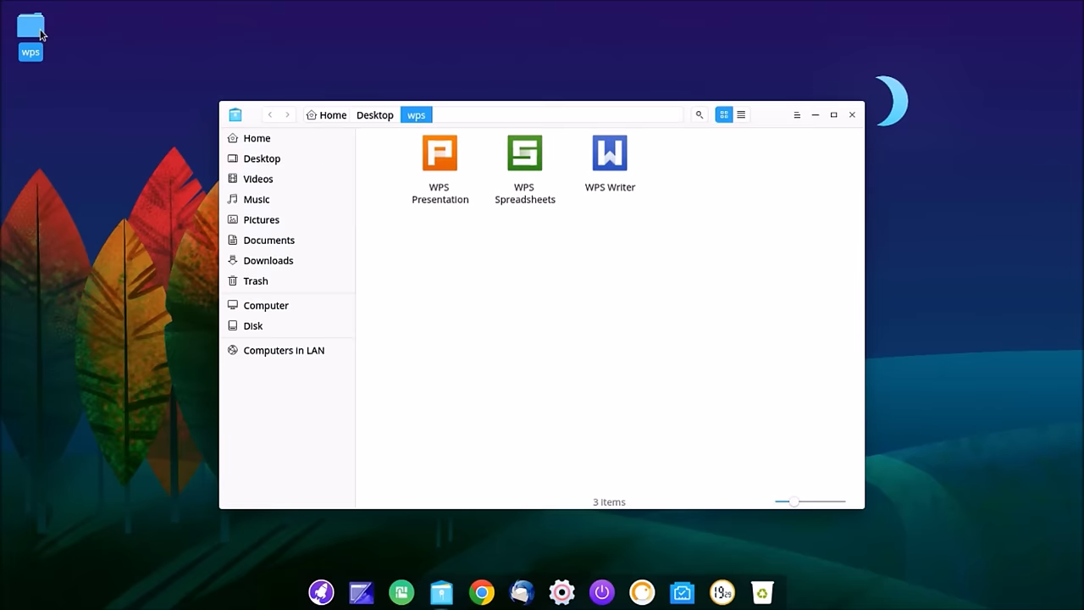
left_click(617, 158)
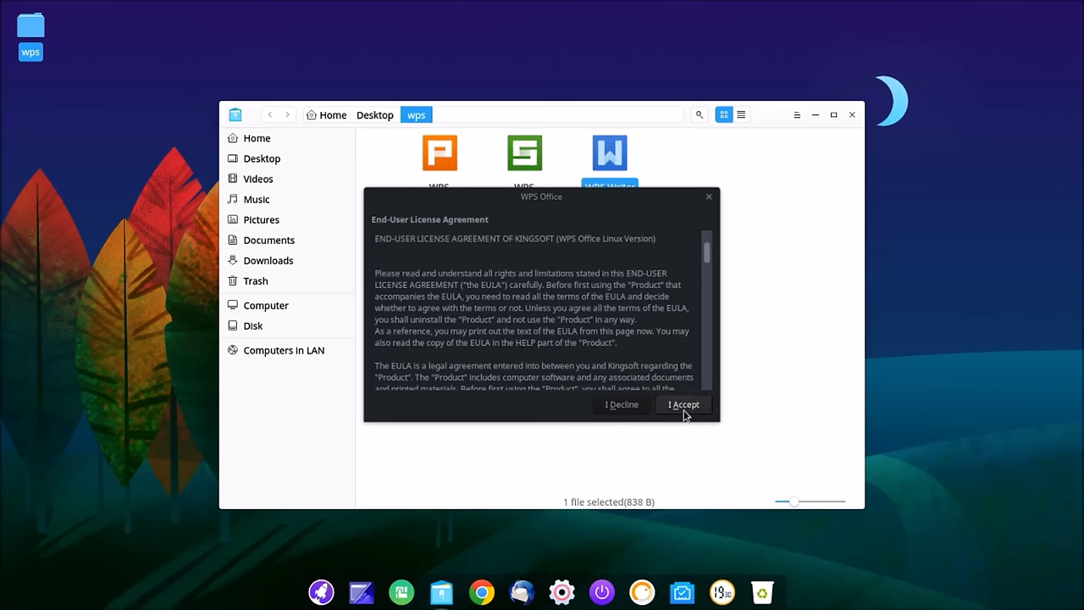
left_click(639, 412)
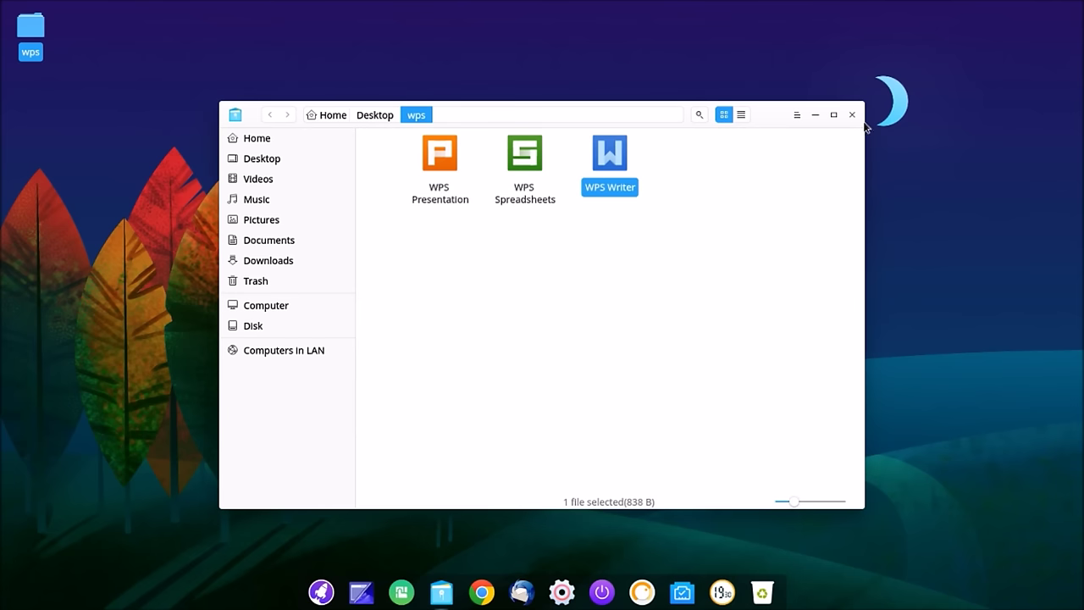
left_click(852, 115)
right_click(31, 31)
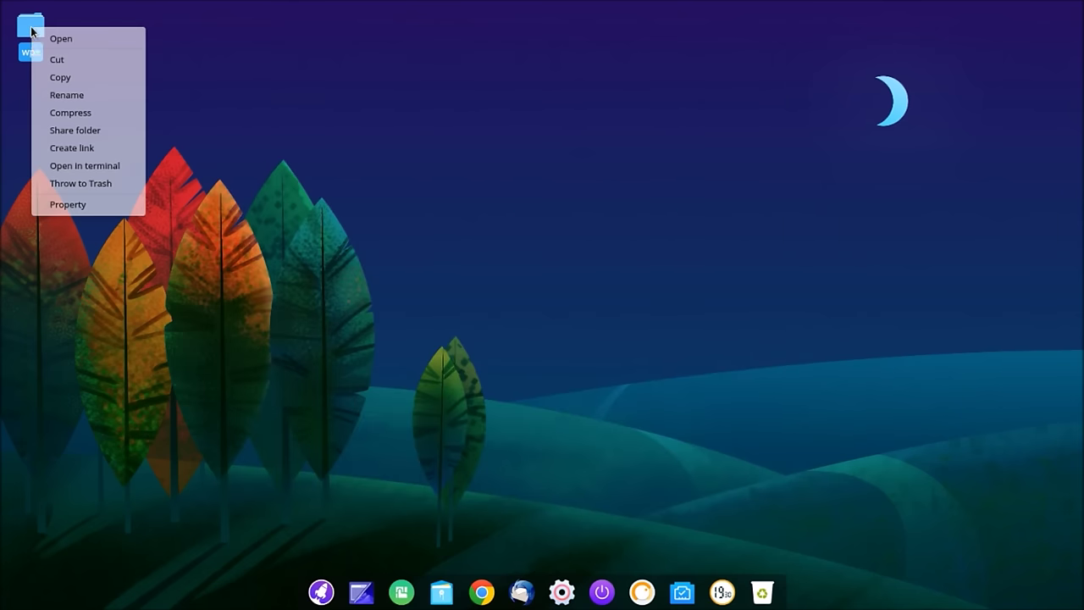
left_click(91, 183)
Step: Pin VLC from the launcher's Musique category to the dock
left_click(319, 593)
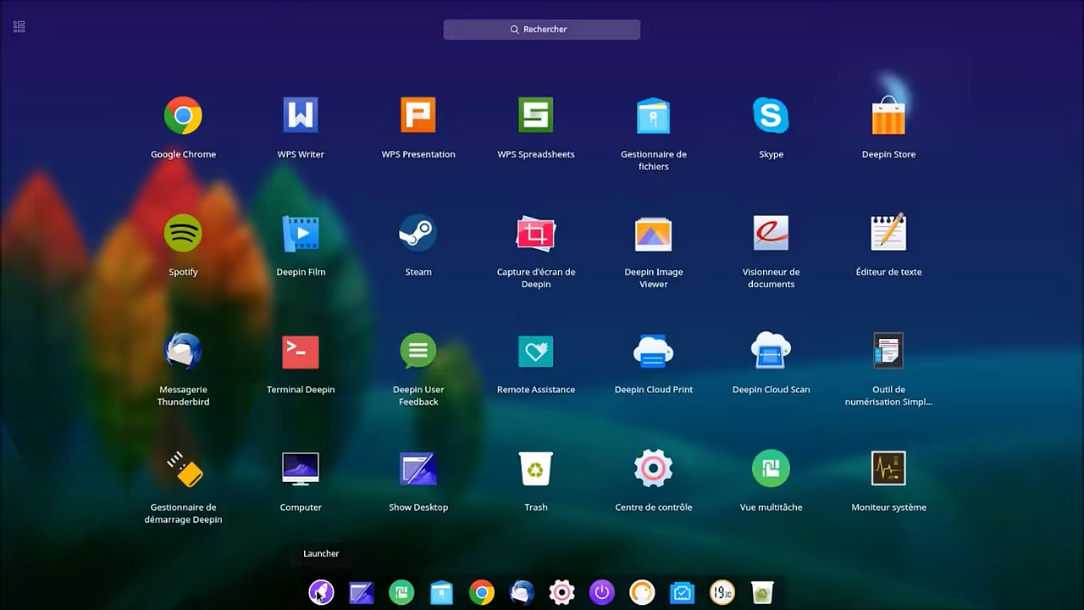
left_click(18, 29)
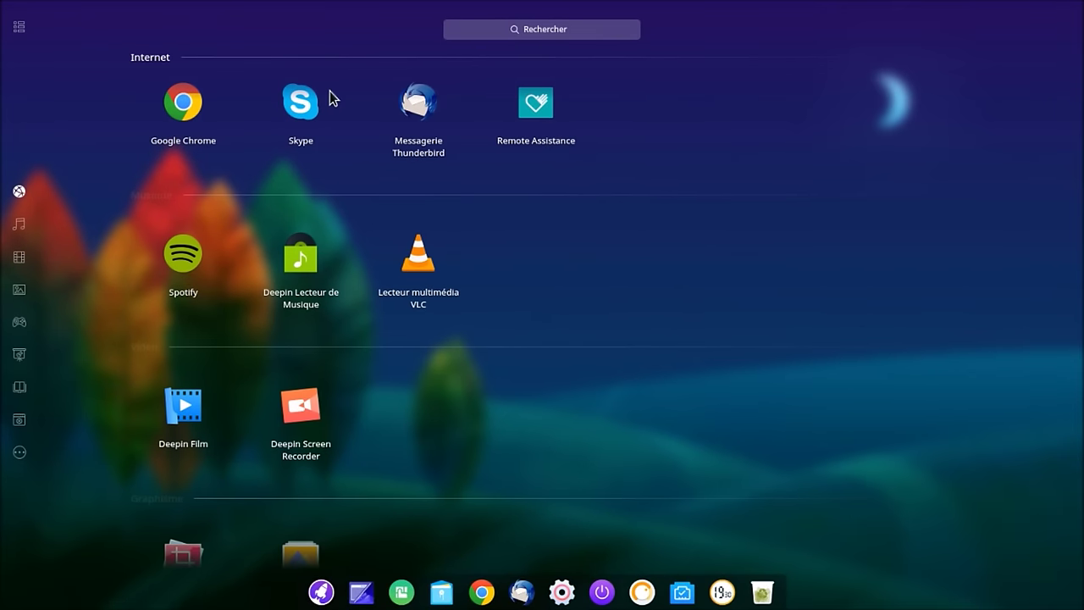
left_click(18, 243)
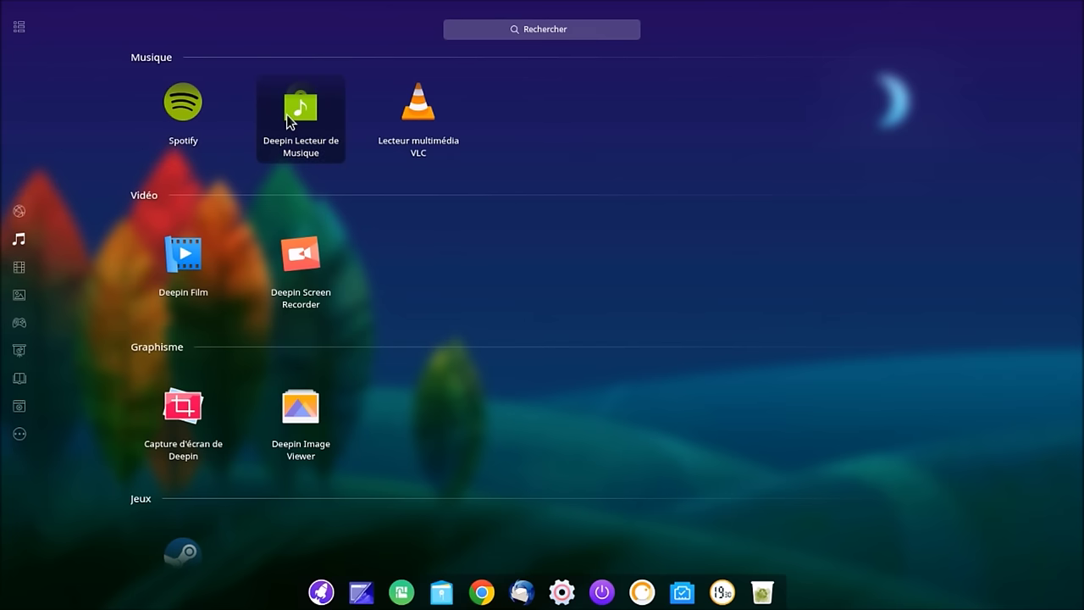
right_click(422, 121)
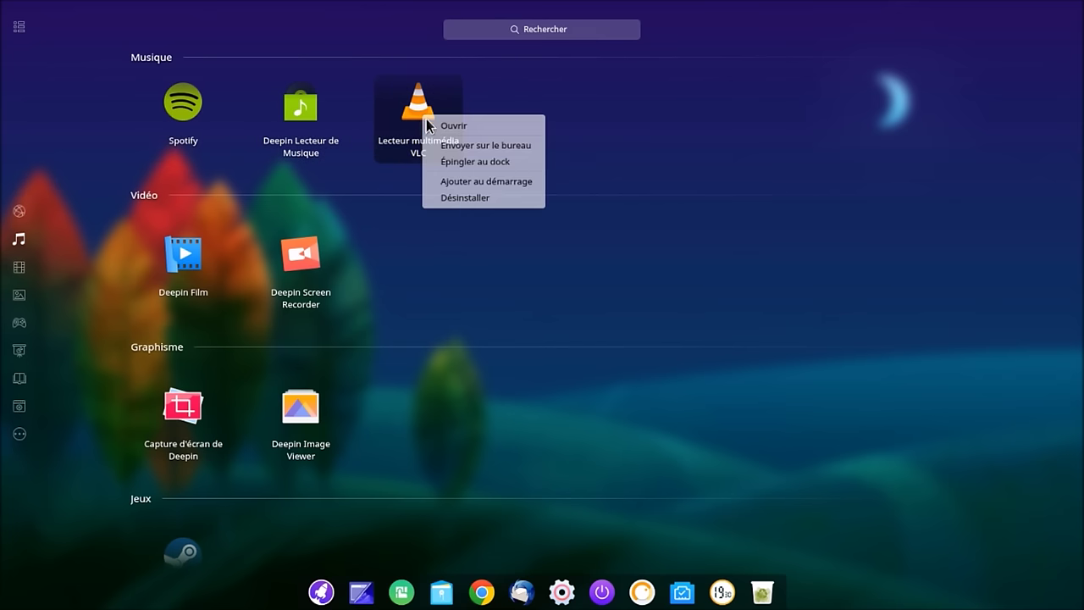
left_click(453, 162)
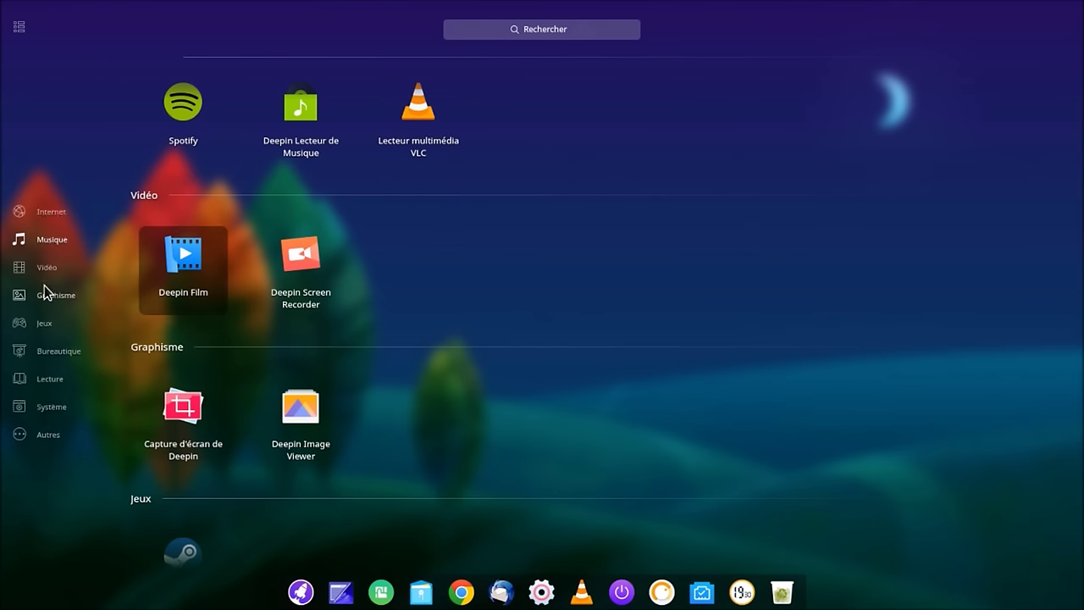
Step: Pin the Capture d'écran tool from Graphisme to the dock, then launch Steam from Jeux
left_click(22, 268)
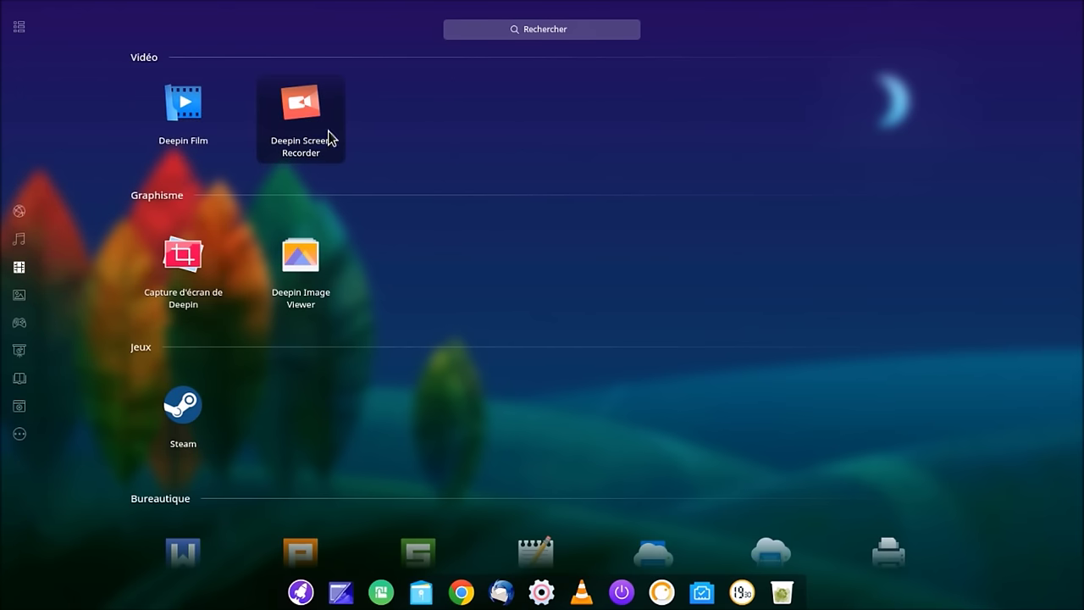
left_click(19, 295)
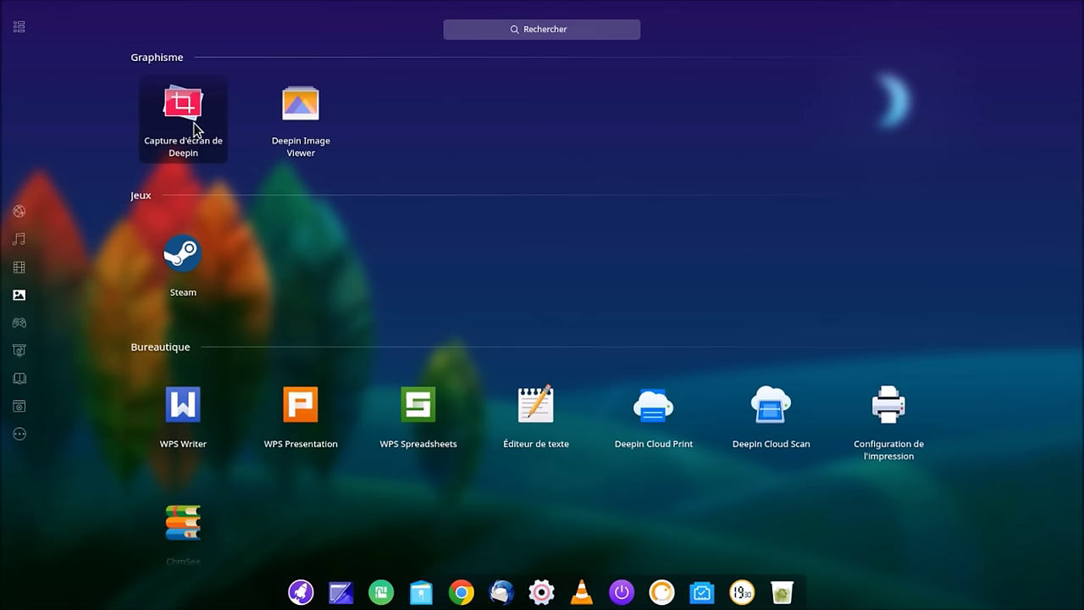
right_click(194, 127)
left_click(217, 172)
left_click(26, 328)
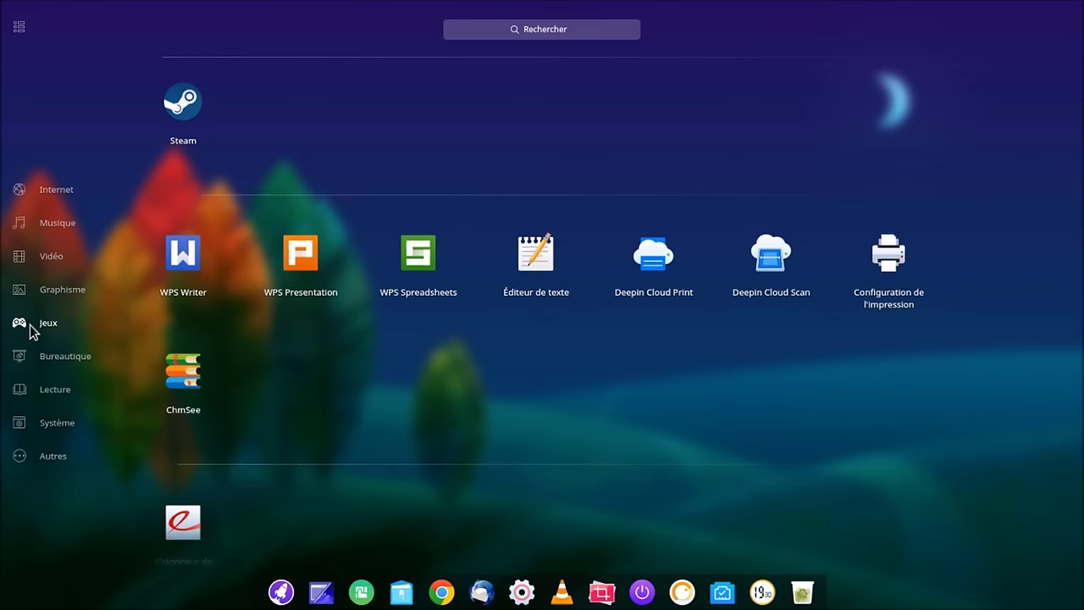
left_click(185, 113)
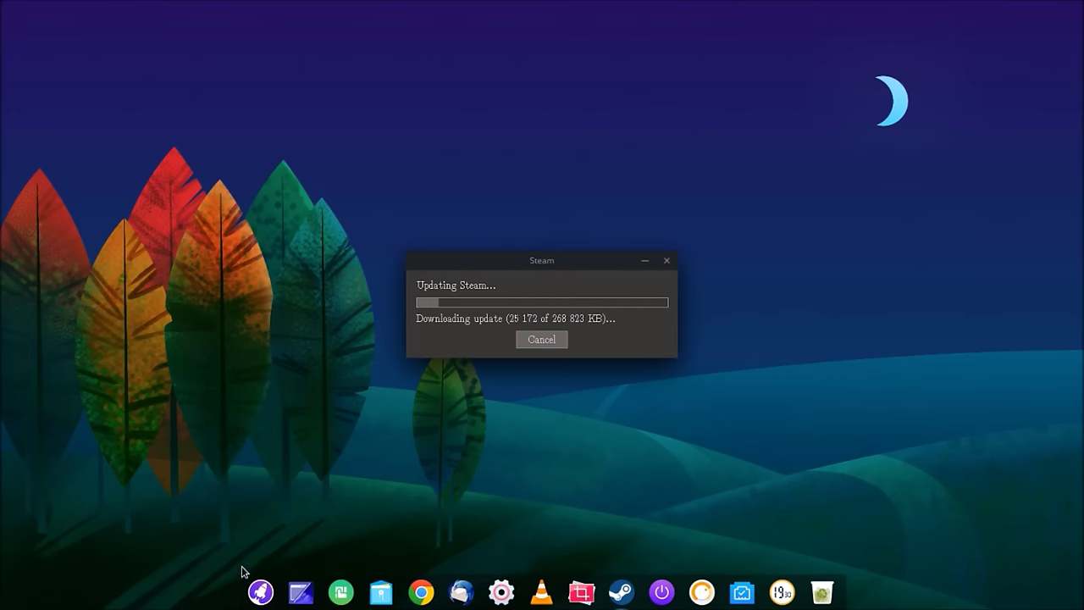
Step: Pin the Éditeur de texte from Bureautique to the dock, then browse to the Système category
left_click(260, 591)
mouse_move(60, 327)
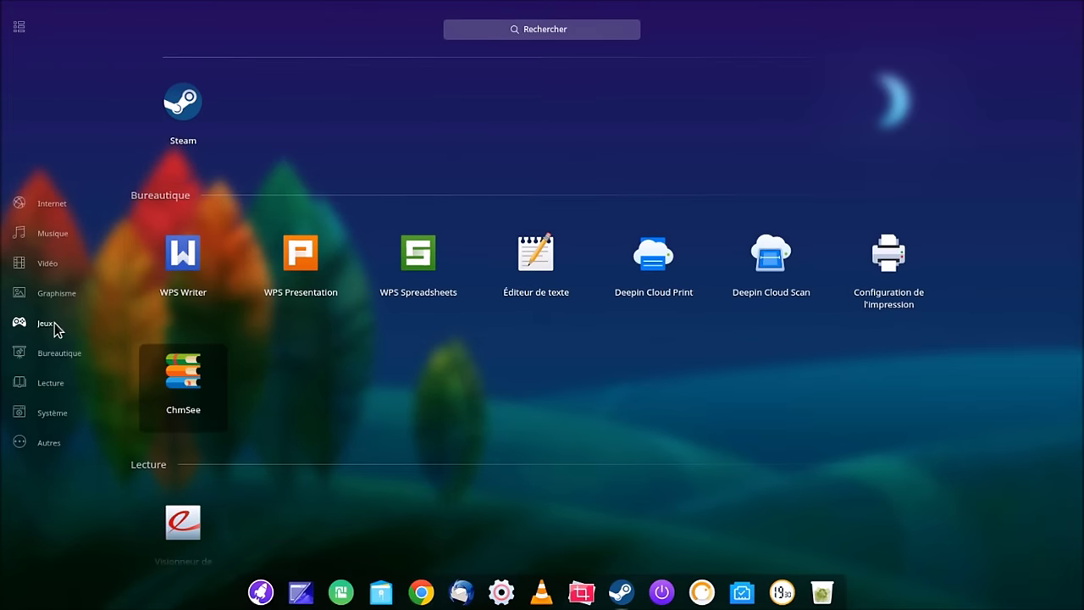
left_click(53, 364)
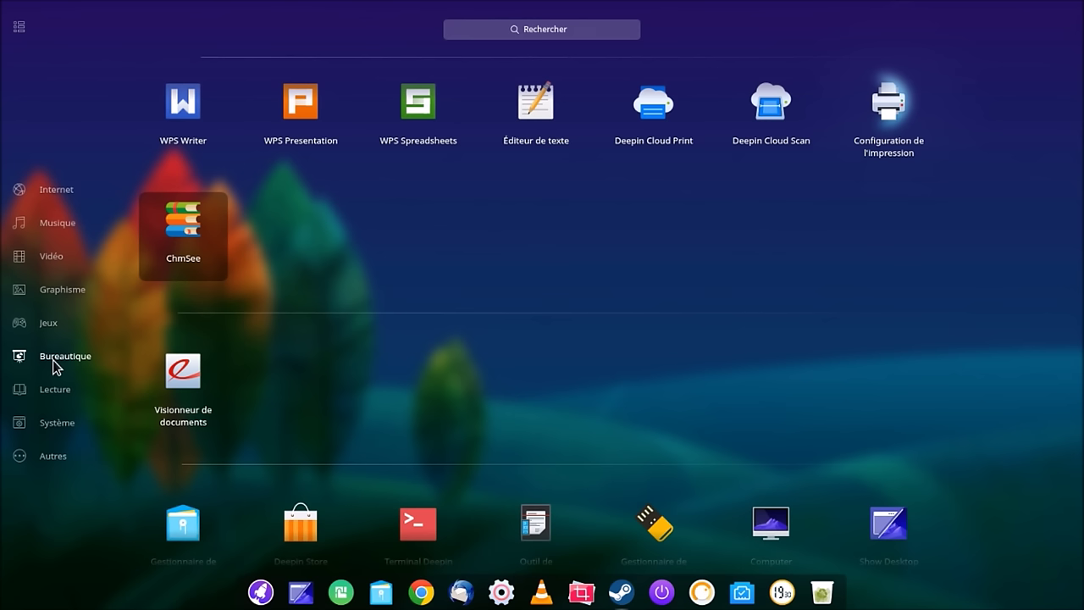
right_click(533, 106)
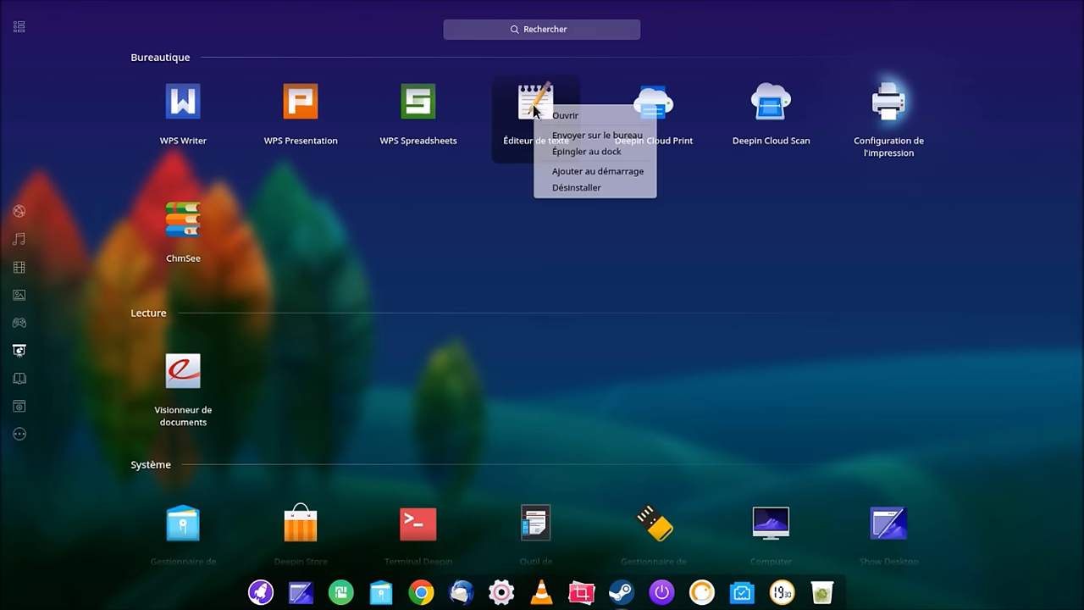
left_click(552, 151)
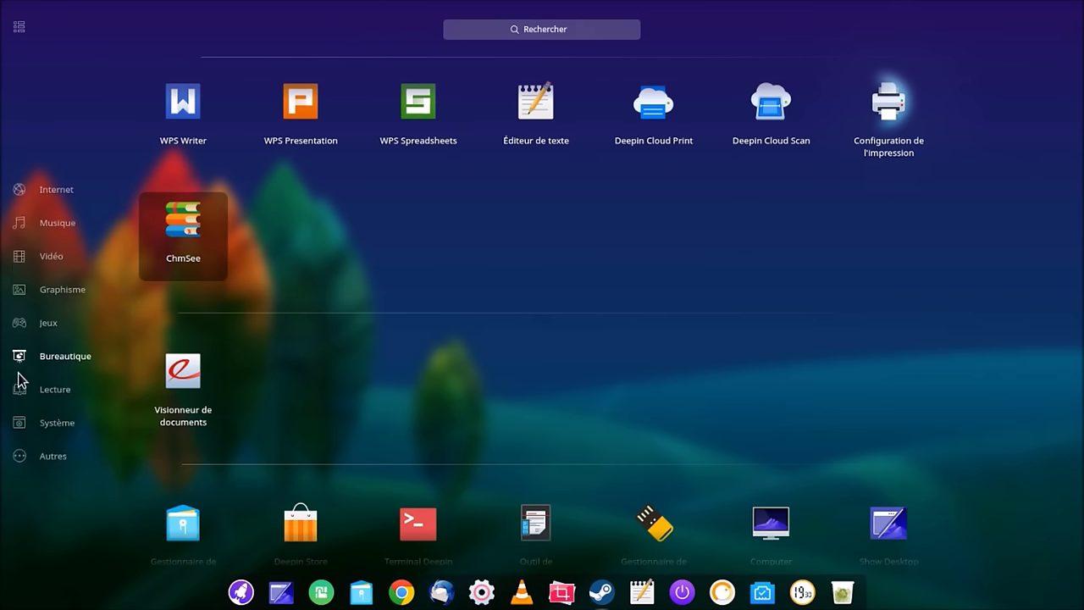
left_click(23, 391)
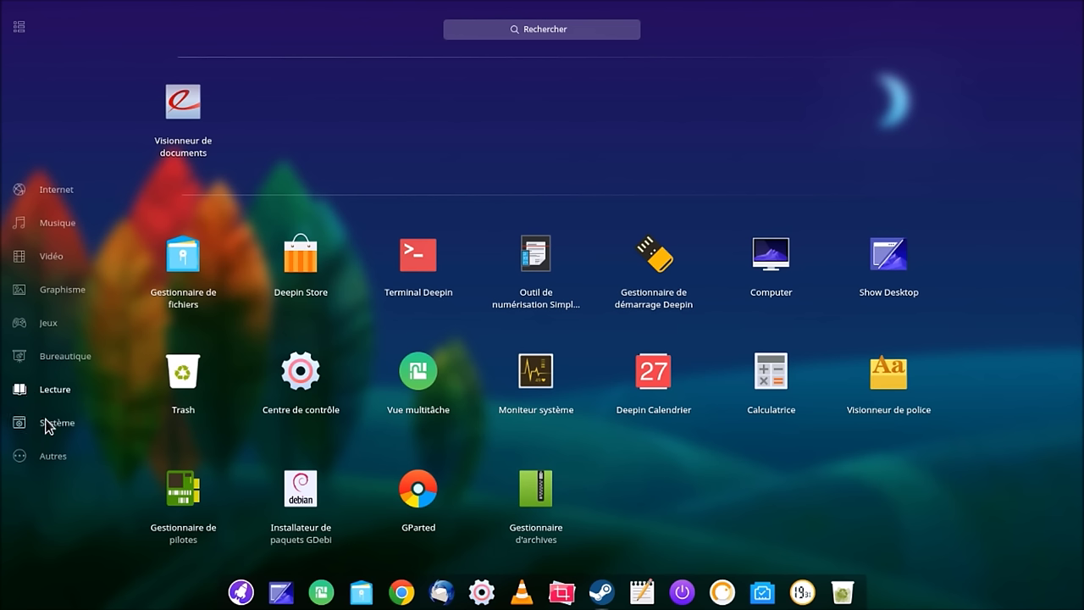
left_click(50, 420)
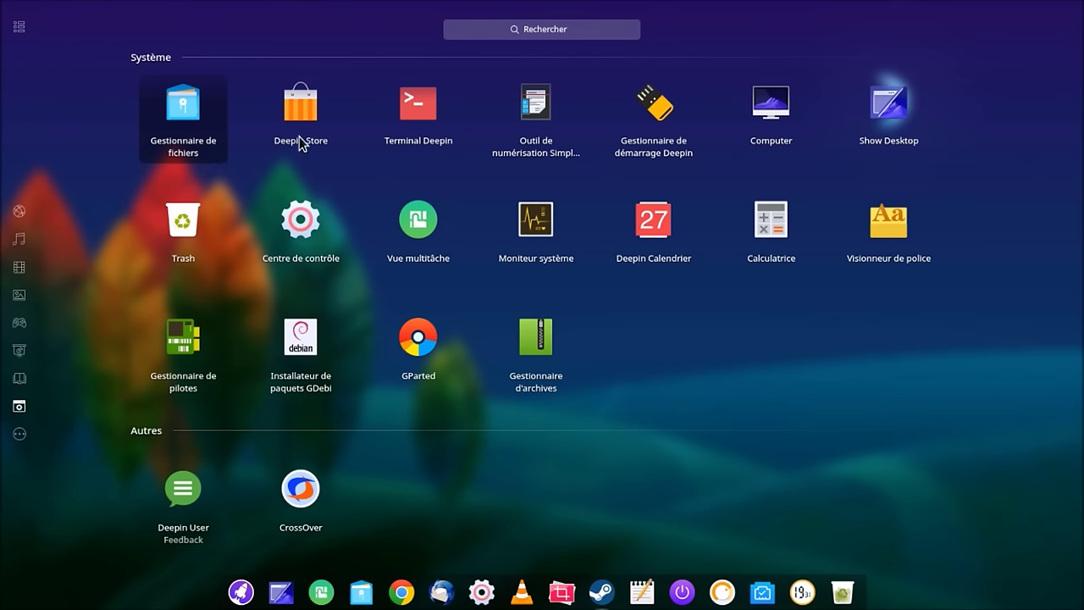
Step: Pin Terminal Deepin to the dock, leaving the scanning tool unpinned
right_click(421, 102)
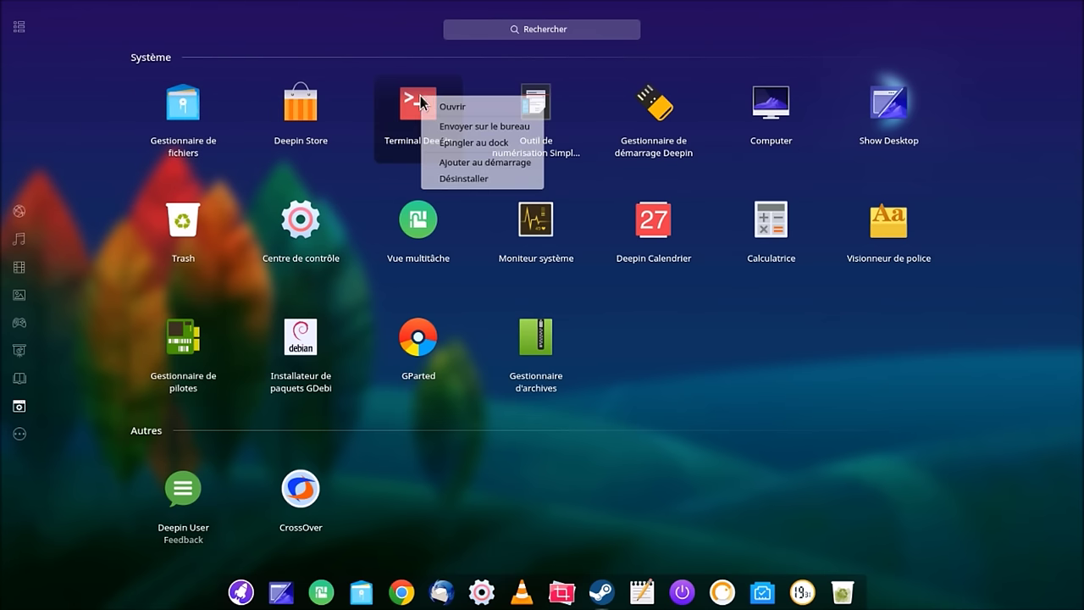
left_click(462, 143)
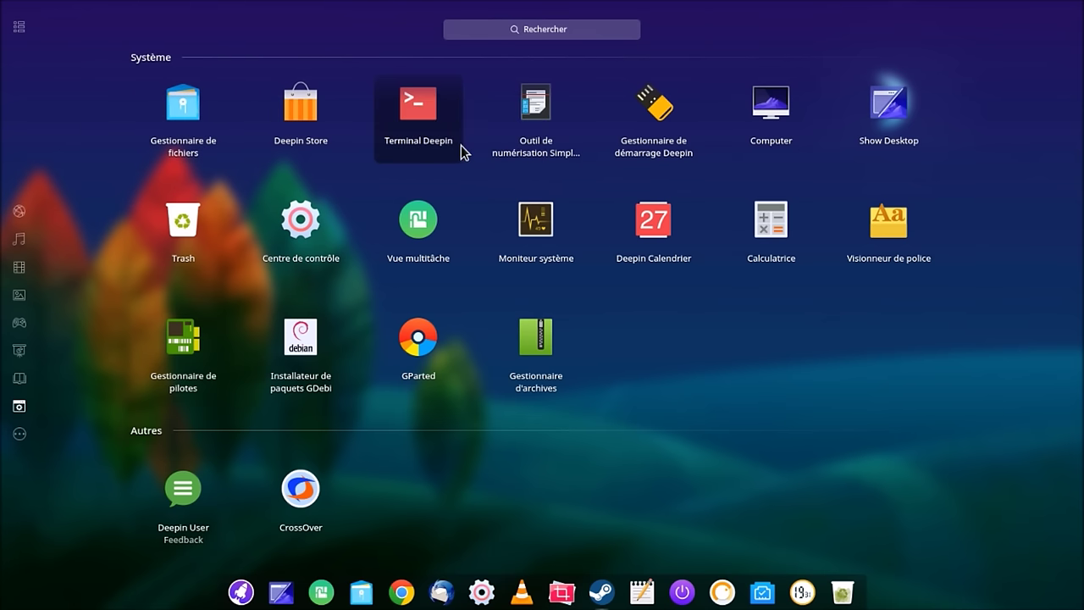
right_click(549, 146)
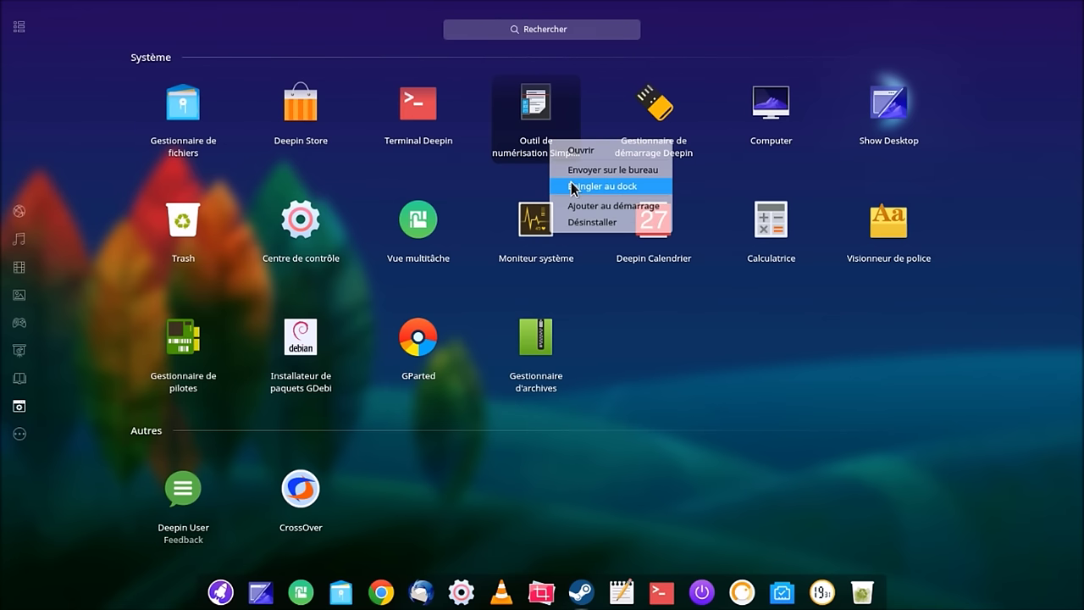
left_click(711, 46)
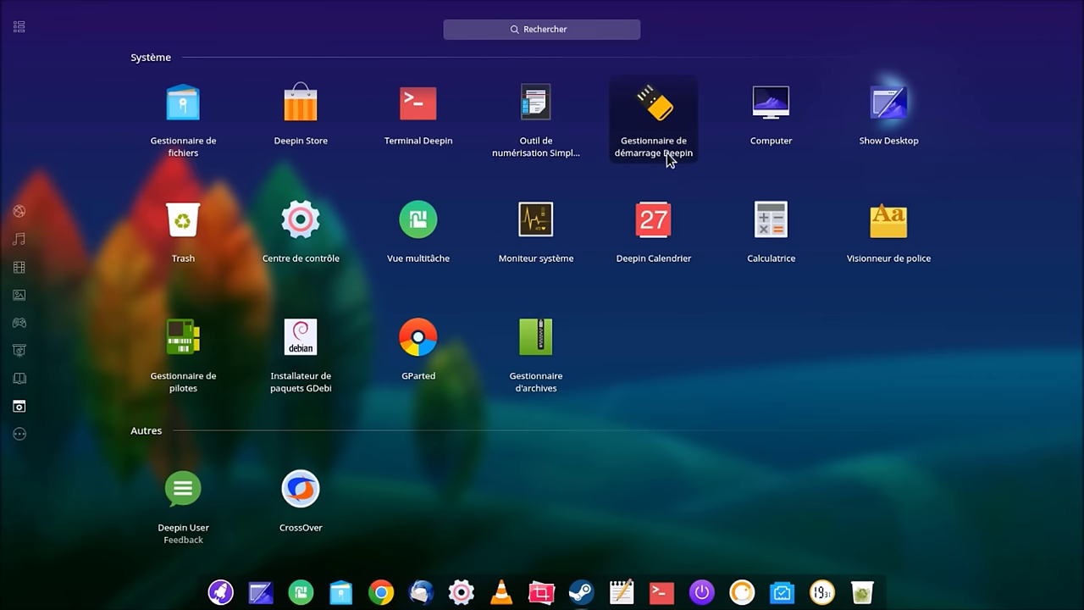
Step: Open the Deepin boot maker, move its window aside, close it, and reopen the launcher
left_click(666, 153)
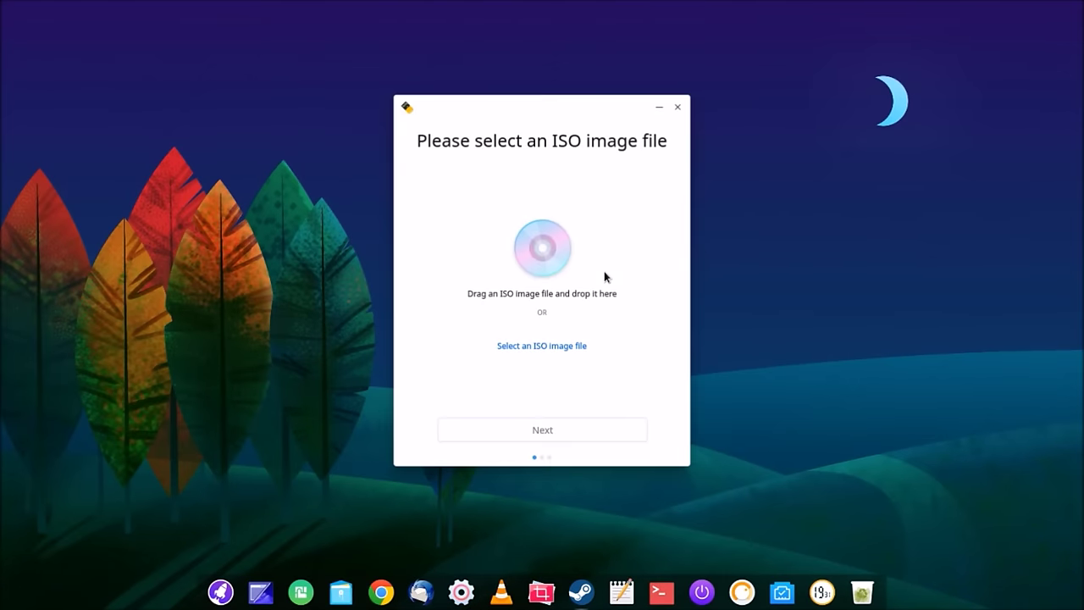
left_click_drag(553, 117, 216, 49)
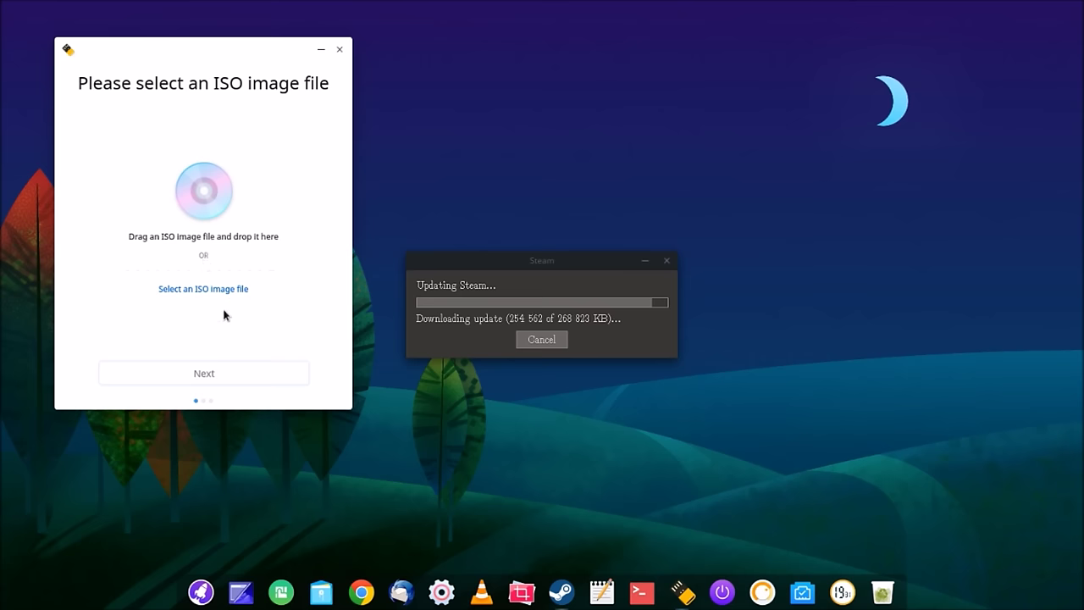
left_click(340, 53)
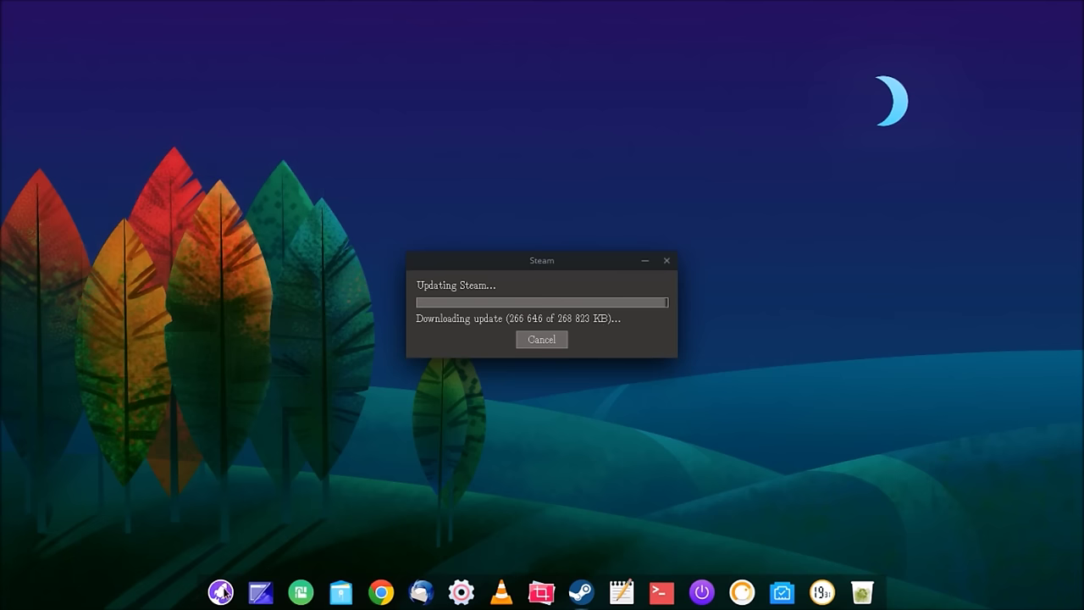
left_click(223, 592)
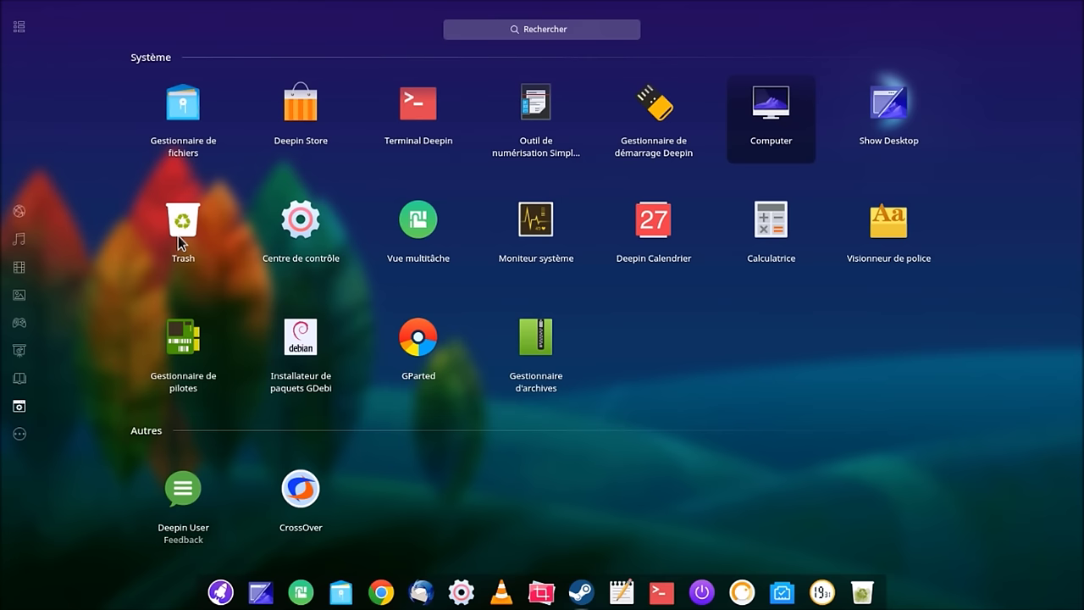
Step: Pin Moniteur système, Calculatrice and Gestionnaire d'archives to the dock with Épingler au dock
right_click(549, 229)
left_click(574, 269)
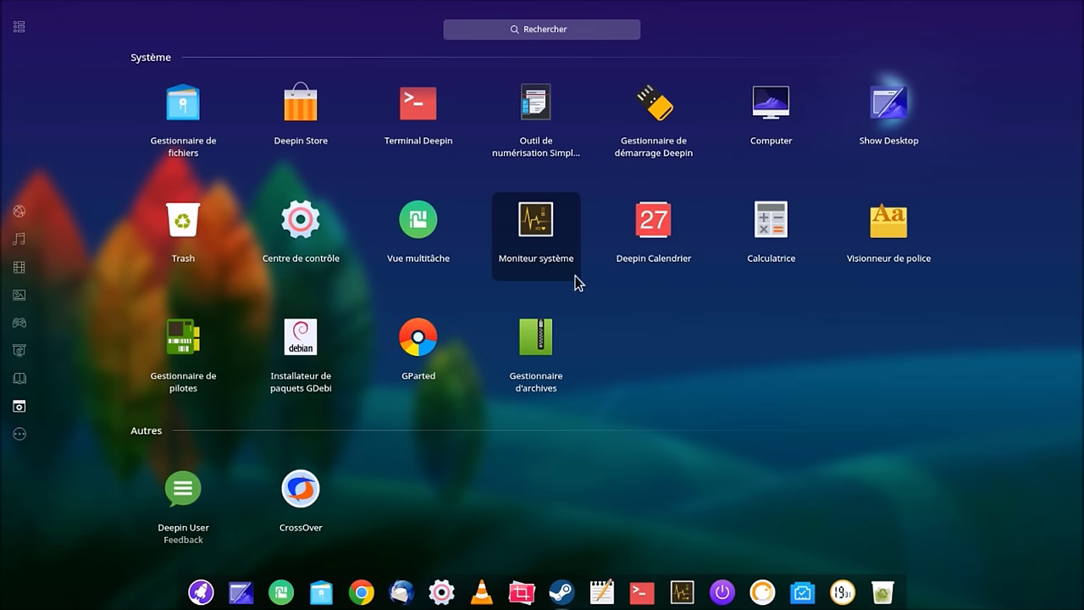
right_click(777, 227)
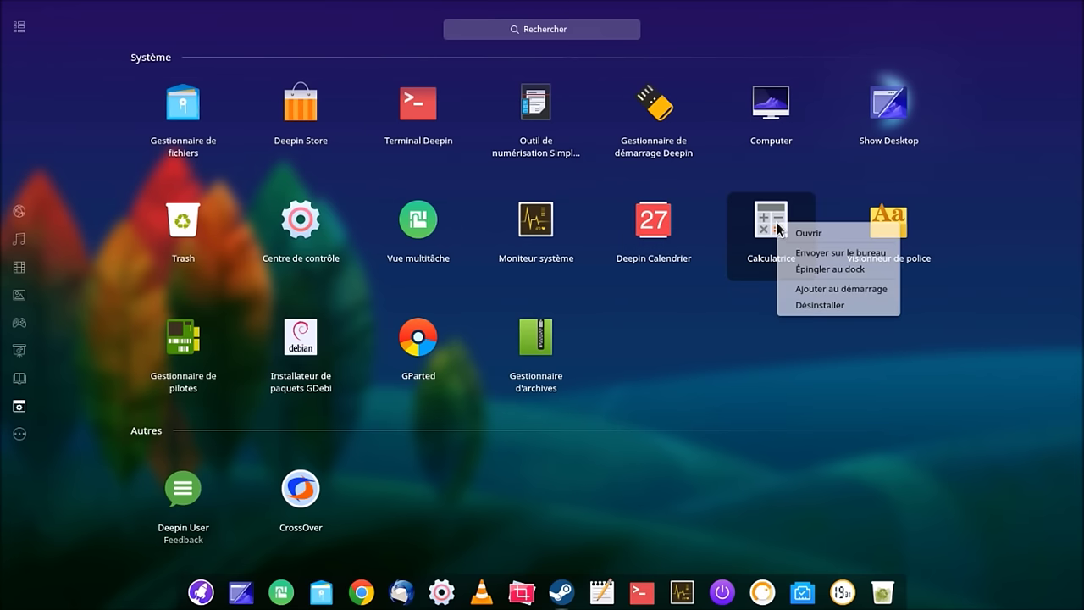
left_click(822, 270)
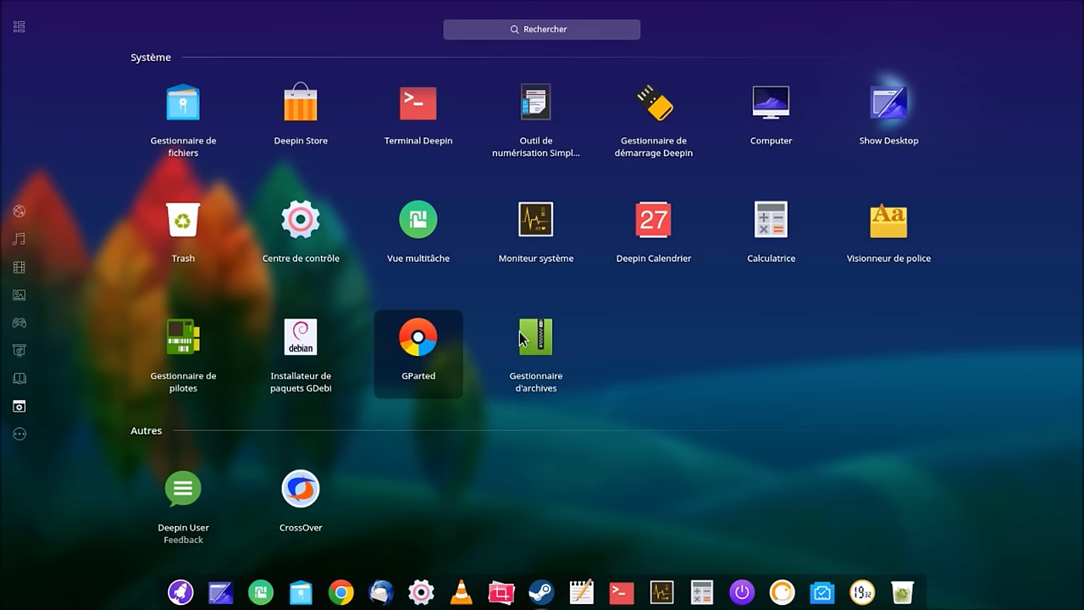
right_click(547, 362)
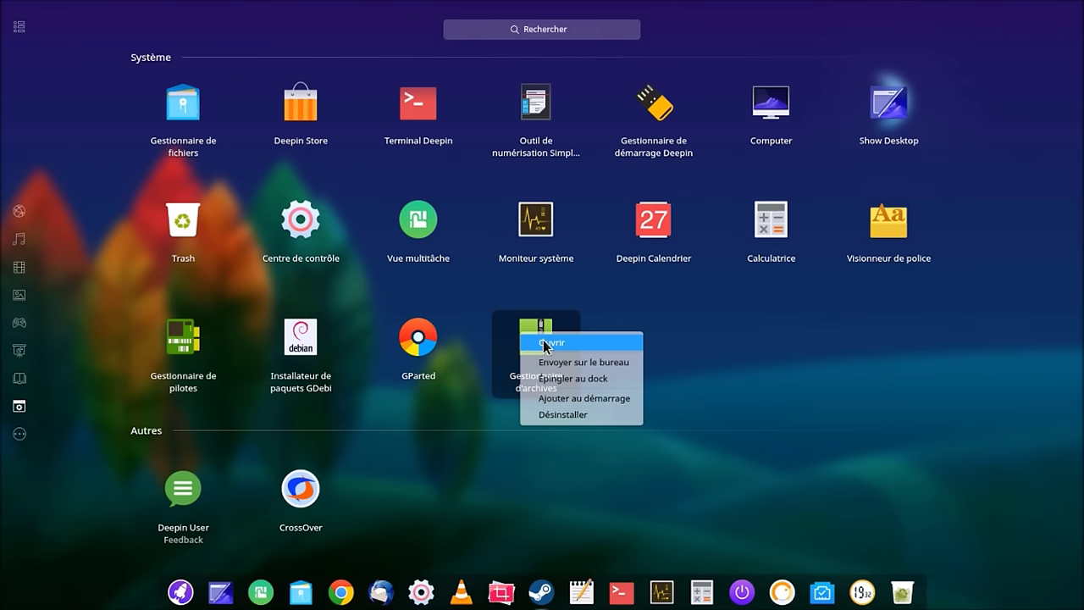
left_click(565, 381)
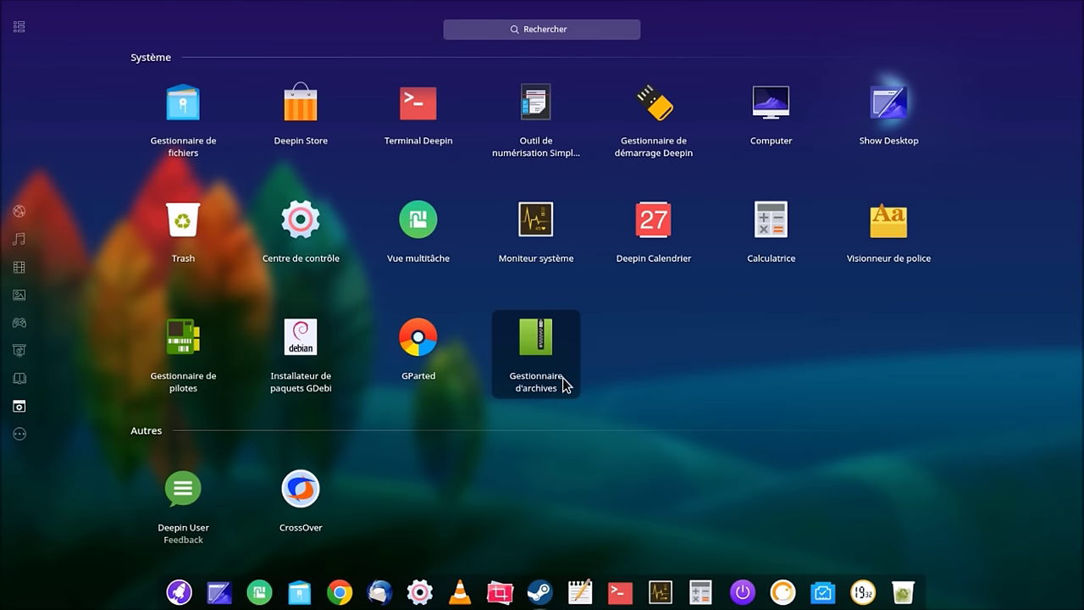
Step: Launch the driver manager, authenticating with the account password
left_click(176, 347)
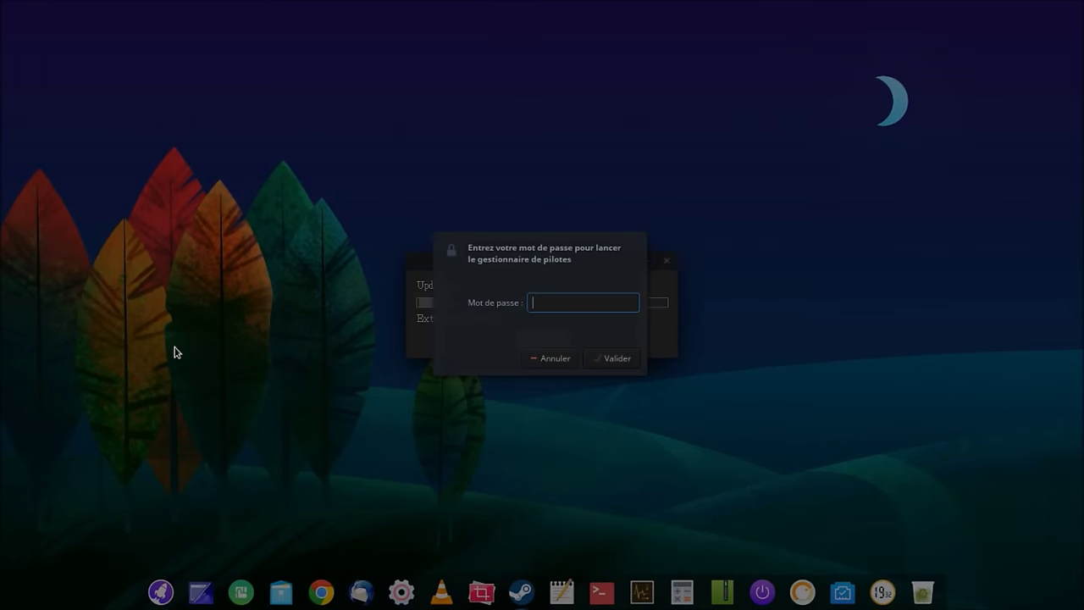
type("*****")
key("Return")
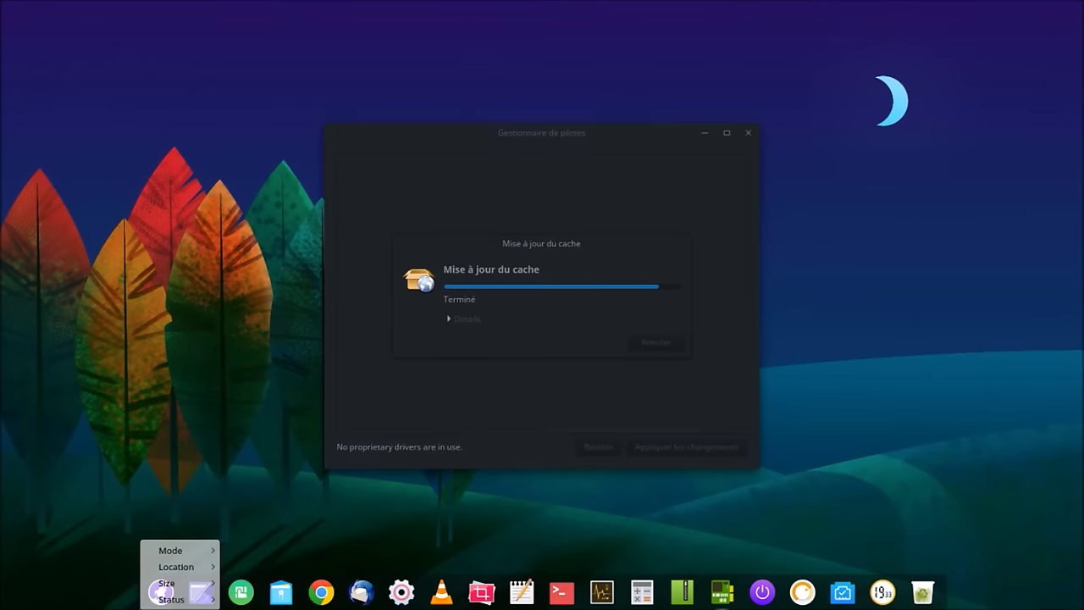
left_click(150, 435)
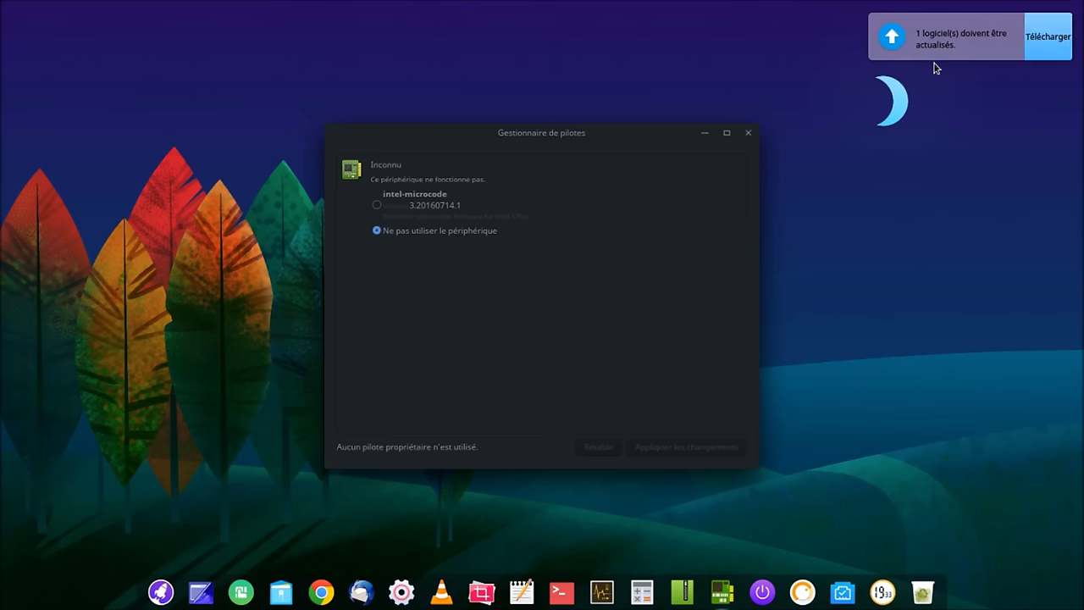
Step: Select the intel-microcode driver, apply the changes, and move the driver manager window aside
left_click(377, 205)
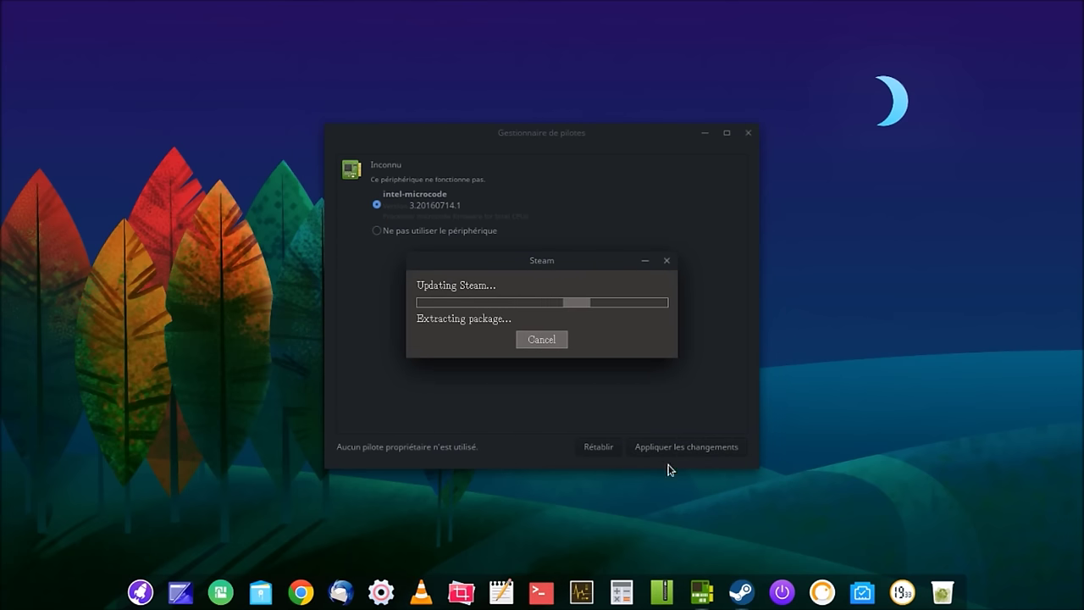
left_click(667, 452)
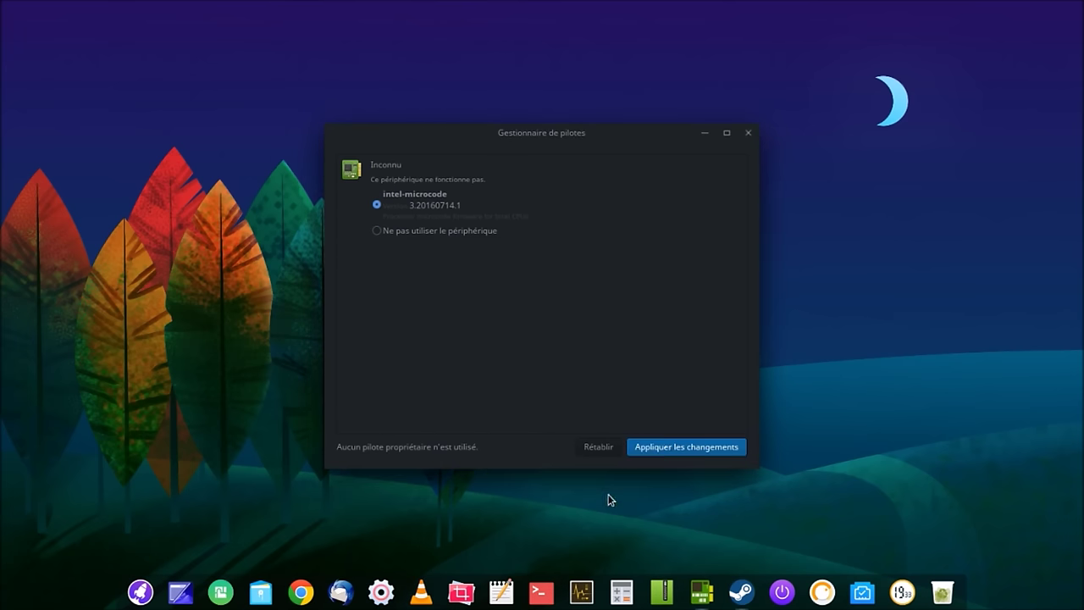
left_click(664, 451)
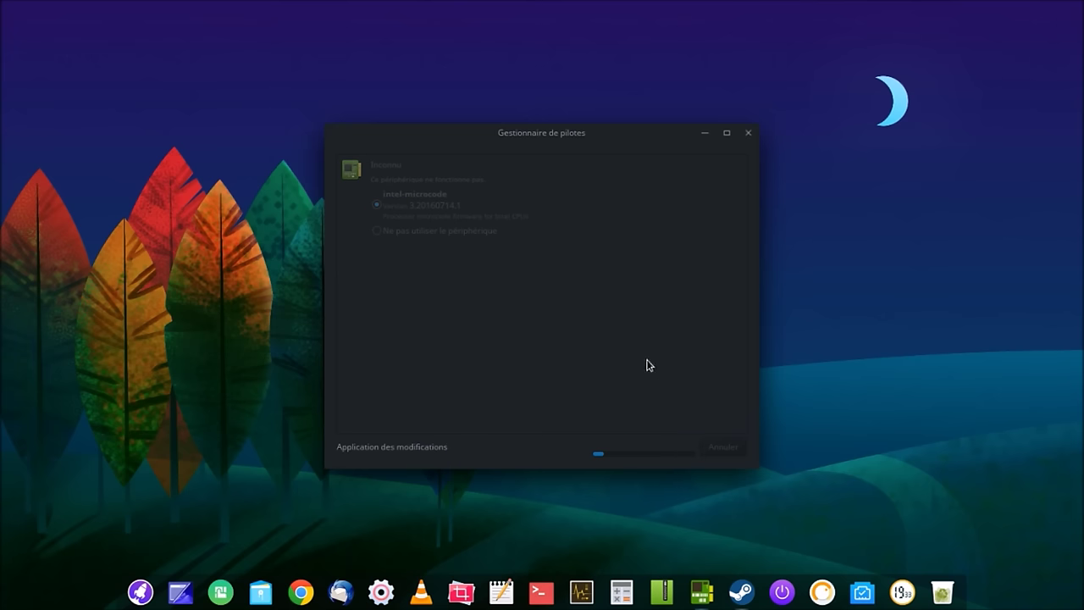
left_click_drag(542, 140, 300, 54)
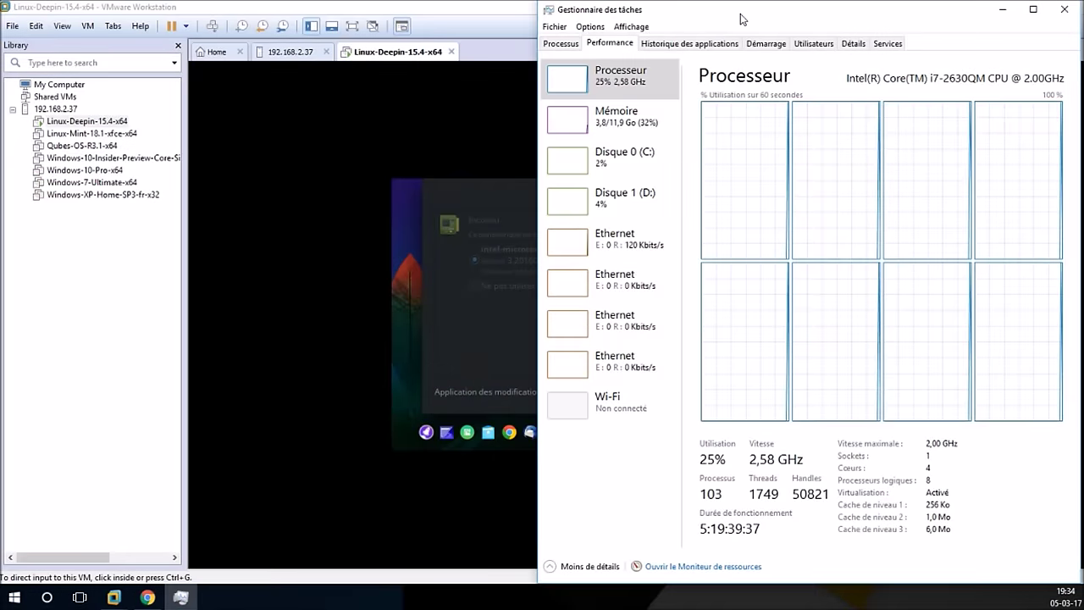
double_click(740, 14)
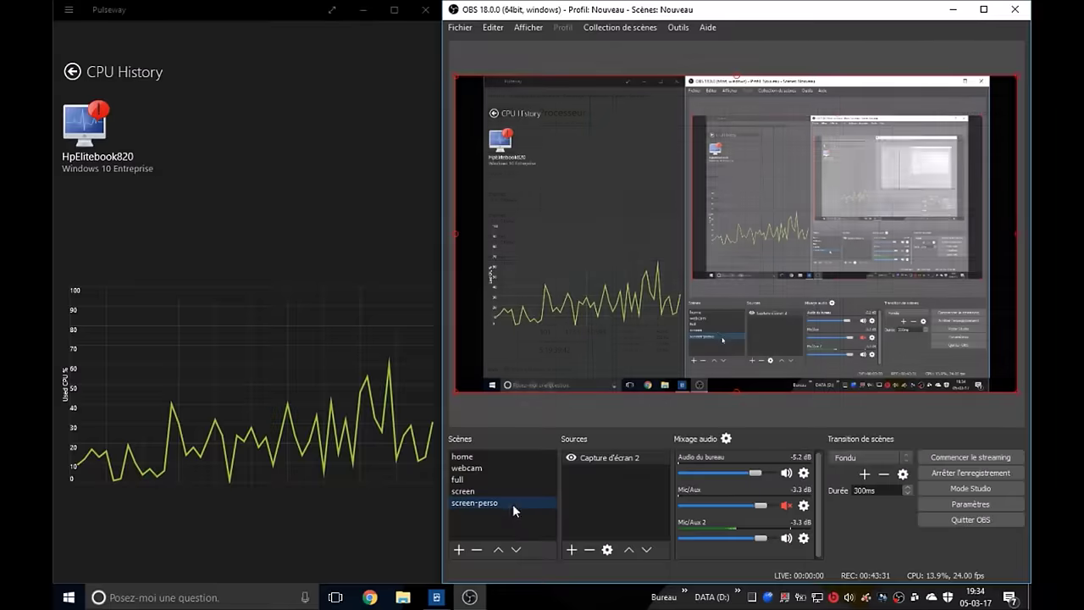
Step: Maximise Pulseway and open the laptop's CPU usage history chart from its Overview
double_click(392, 13)
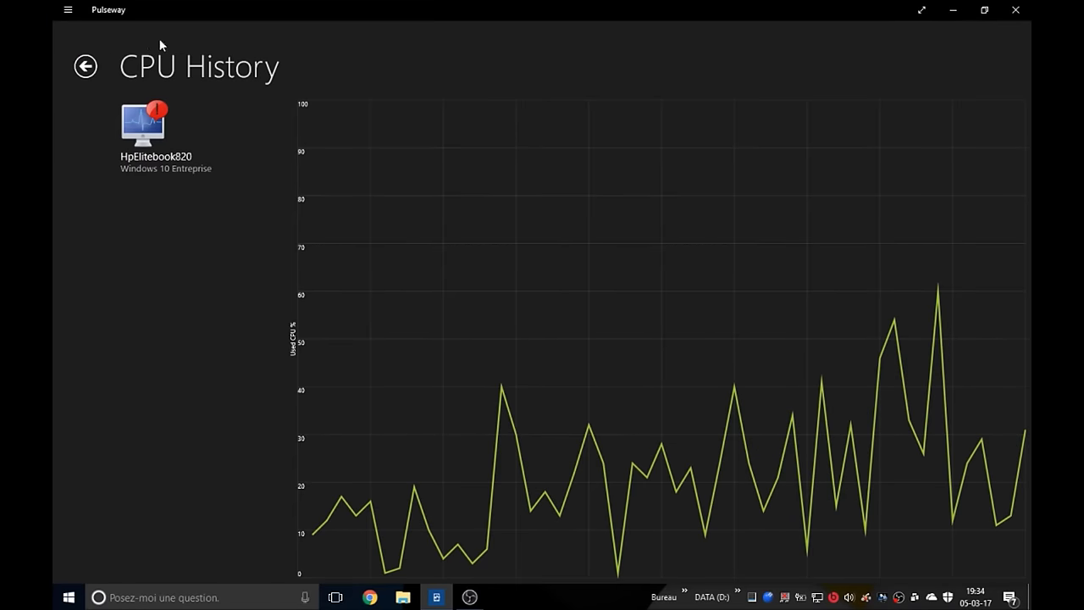
left_click(85, 66)
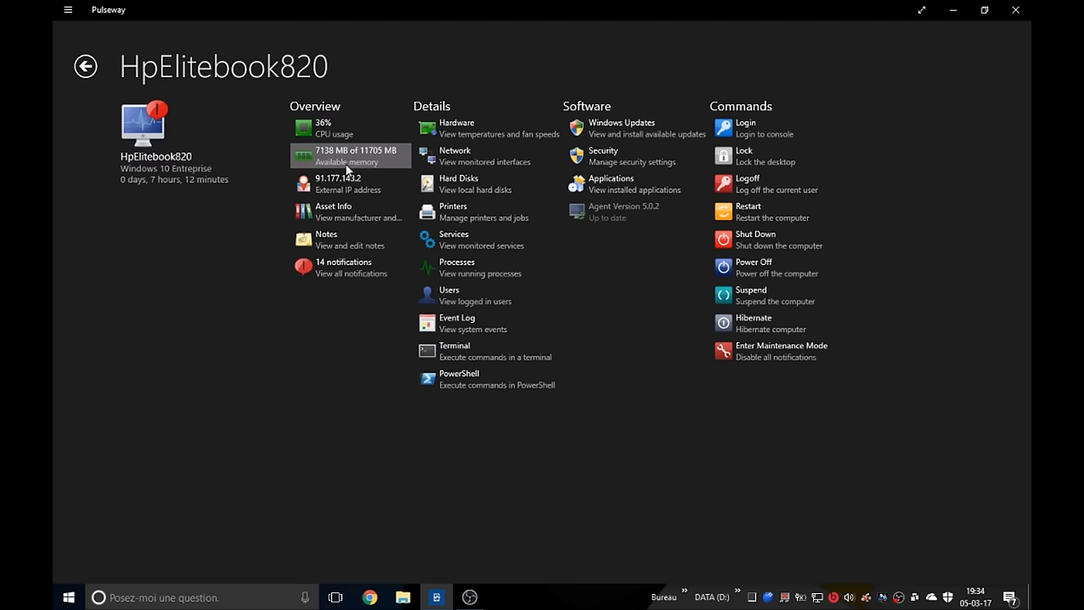
left_click(327, 126)
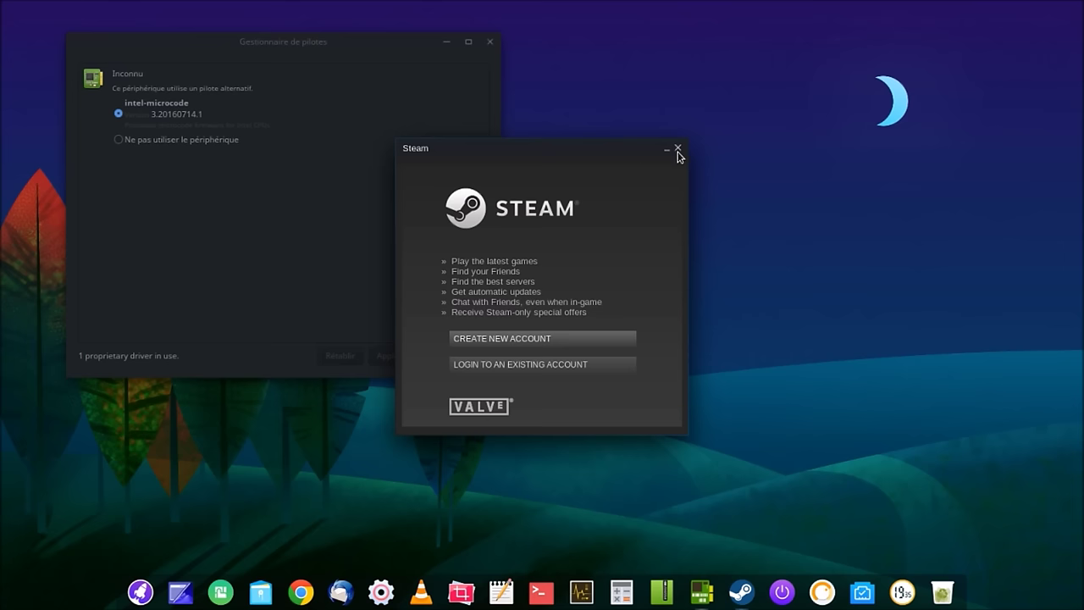
Step: Close the Steam window and the Gestionnaire de pilotes driver manager
left_click(679, 151)
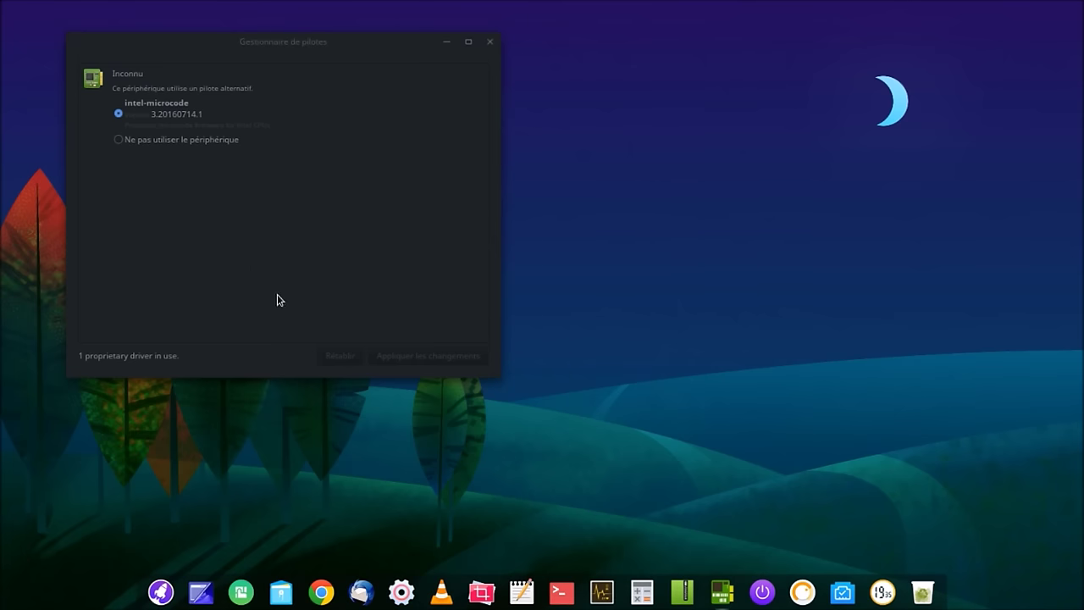
left_click(491, 44)
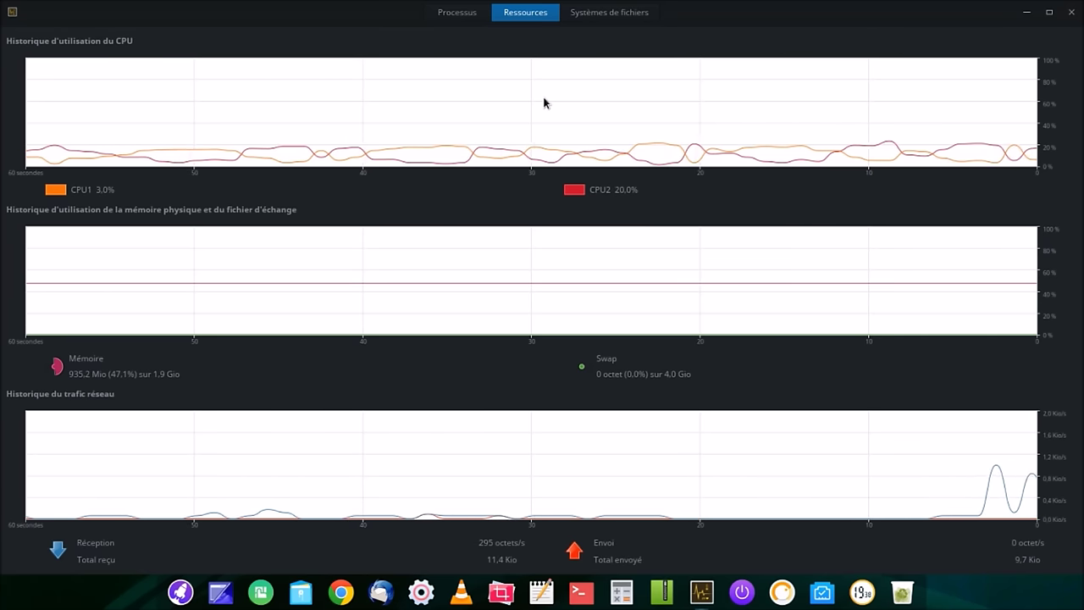
Step: Close Deepin System Monitor after reviewing its Ressources CPU, memory and network graphs
left_click(1071, 16)
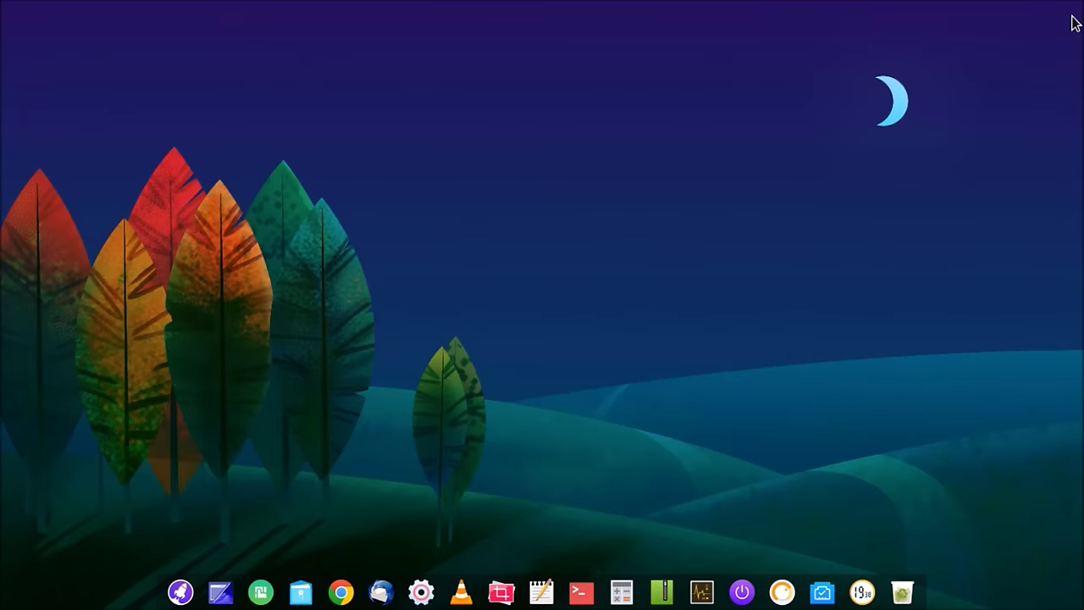
Step: Switch the dock to Efficient Mode
right_click(166, 590)
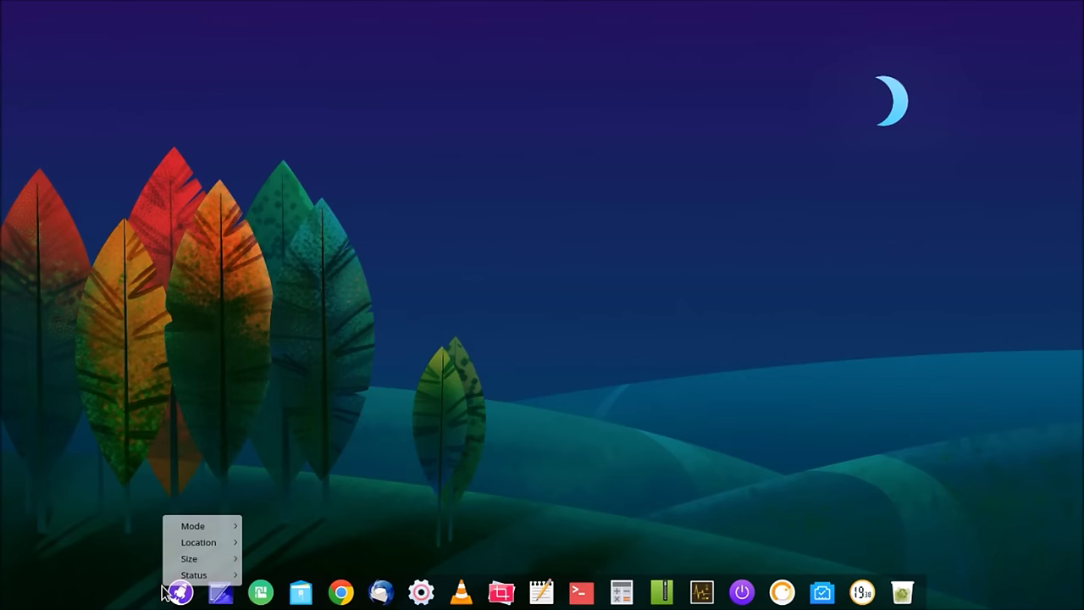
left_click(308, 516)
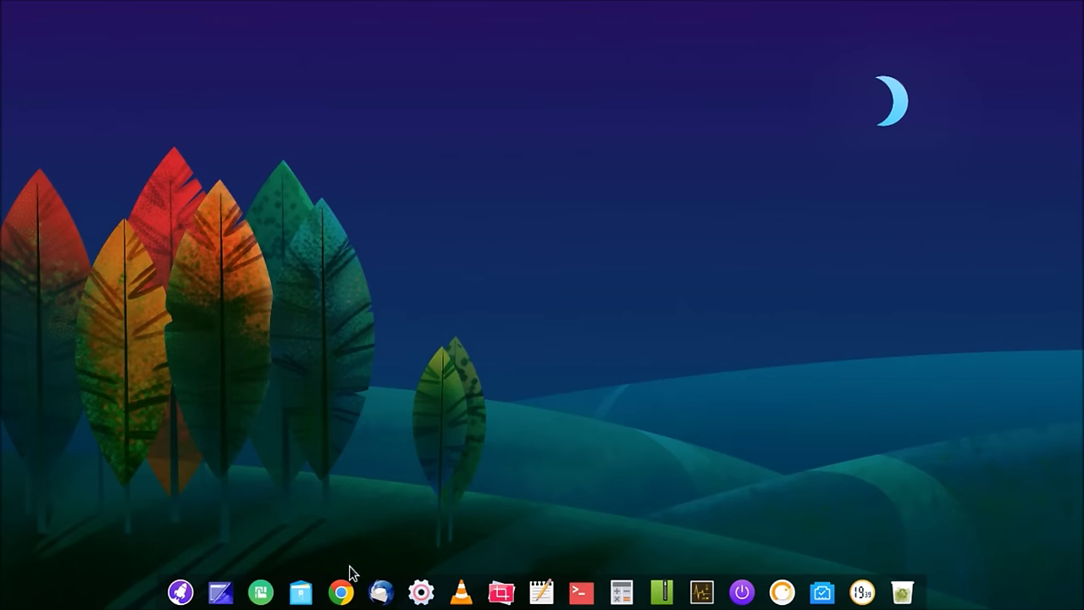
right_click(161, 604)
mouse_move(204, 551)
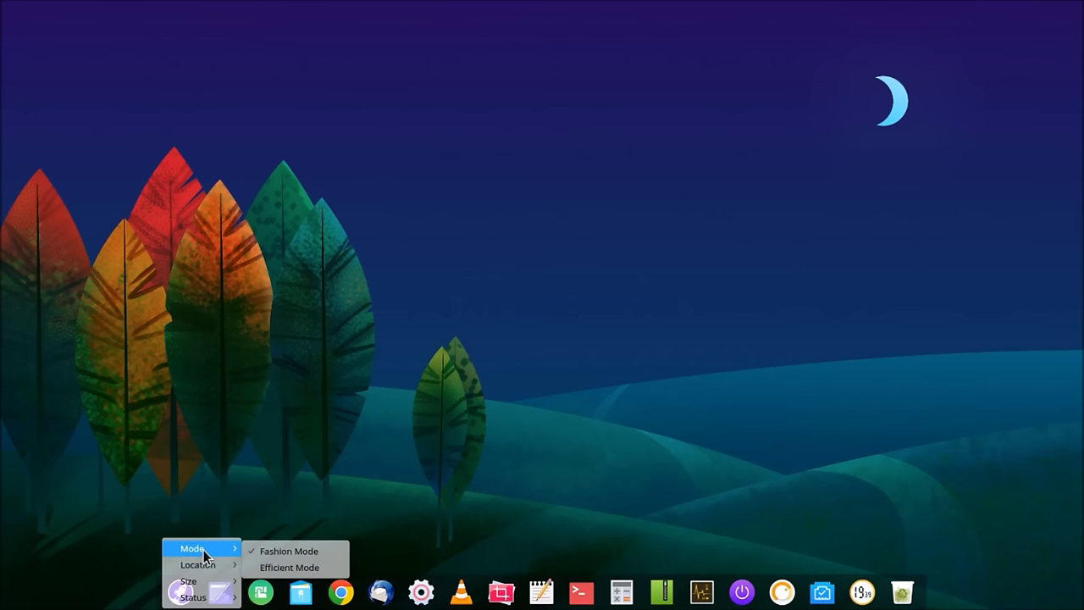
left_click(288, 567)
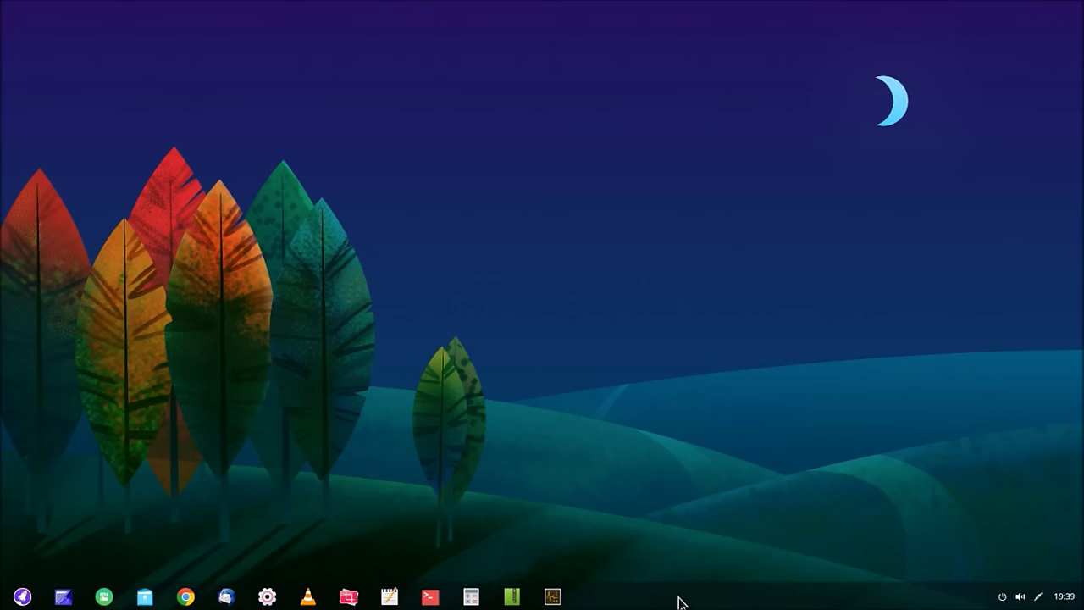
Step: Move the dock to the top, left and right edges, then back to the bottom
right_click(679, 602)
mouse_move(727, 555)
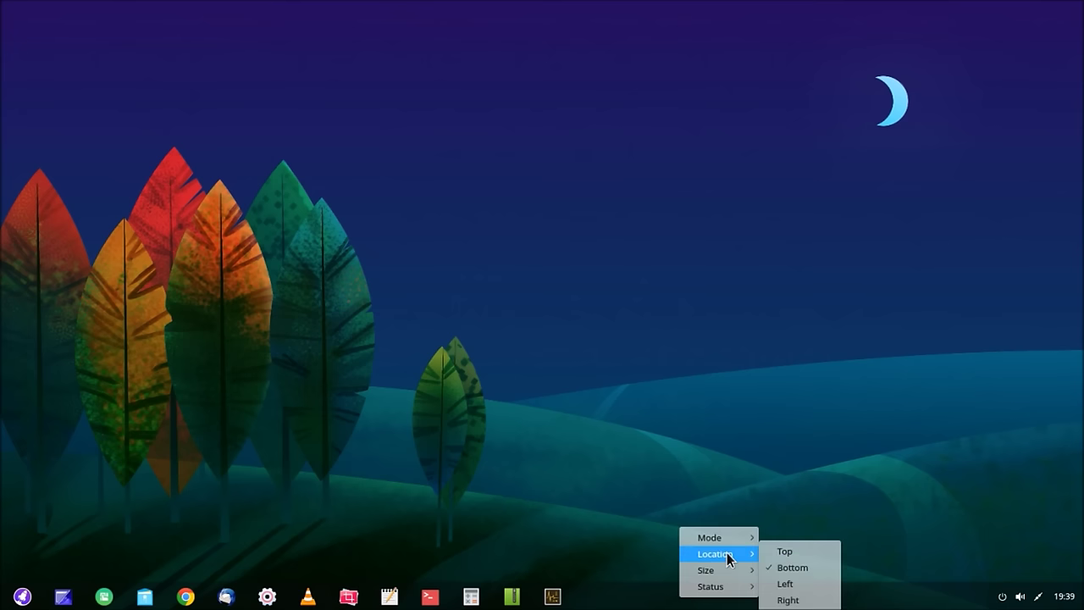
left_click(780, 551)
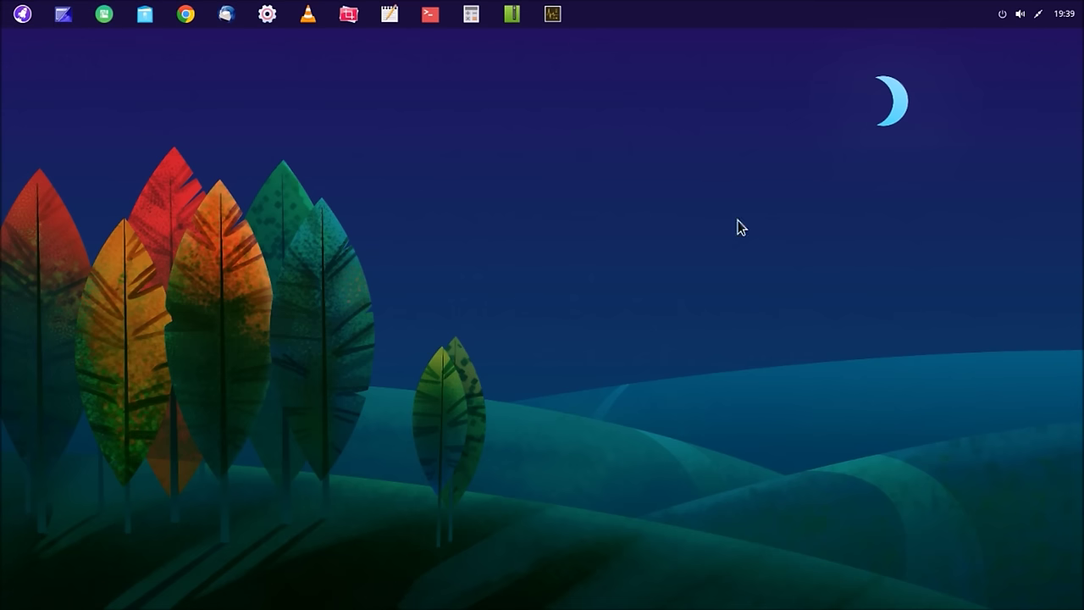
right_click(724, 28)
mouse_move(766, 47)
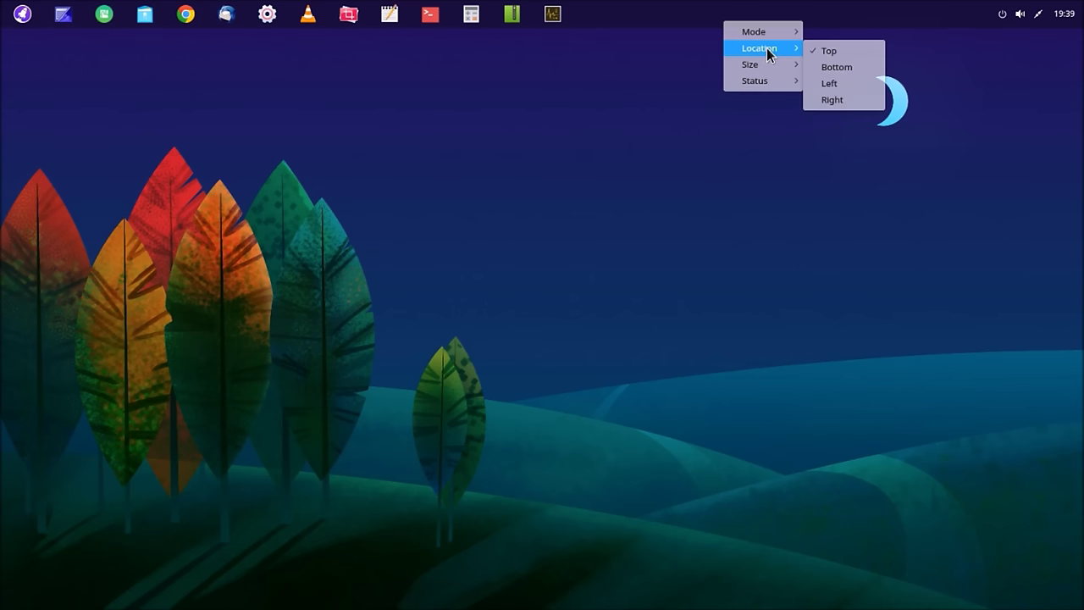
left_click(828, 85)
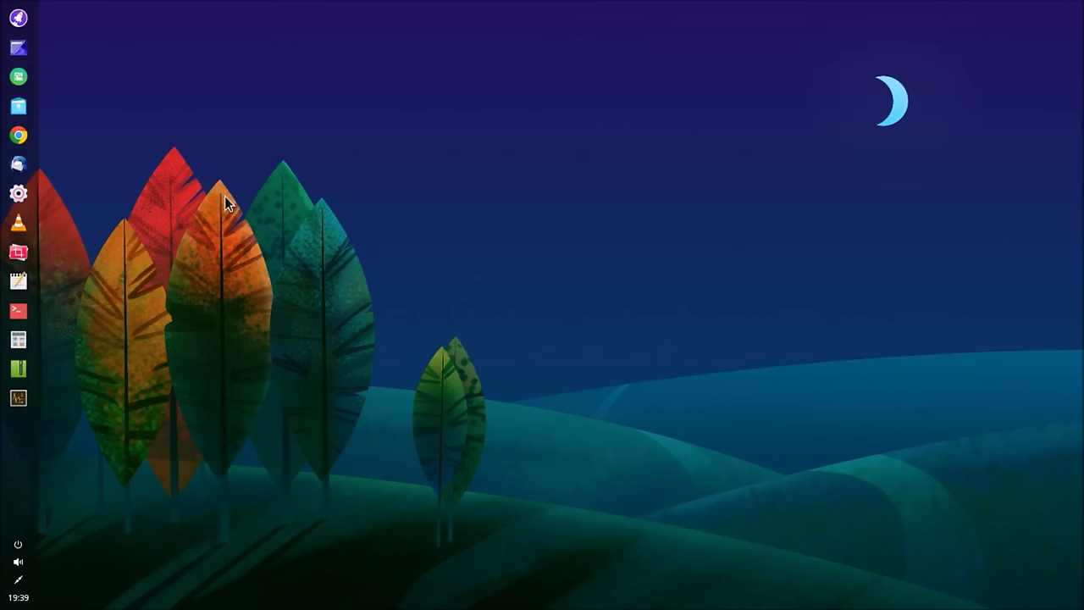
right_click(33, 468)
mouse_move(55, 491)
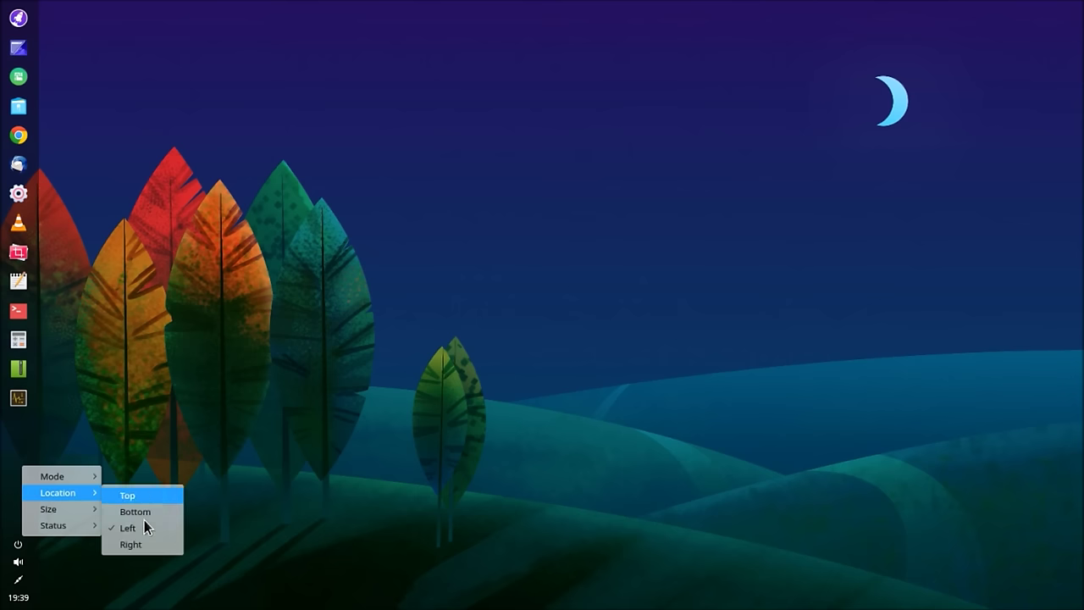
left_click(131, 544)
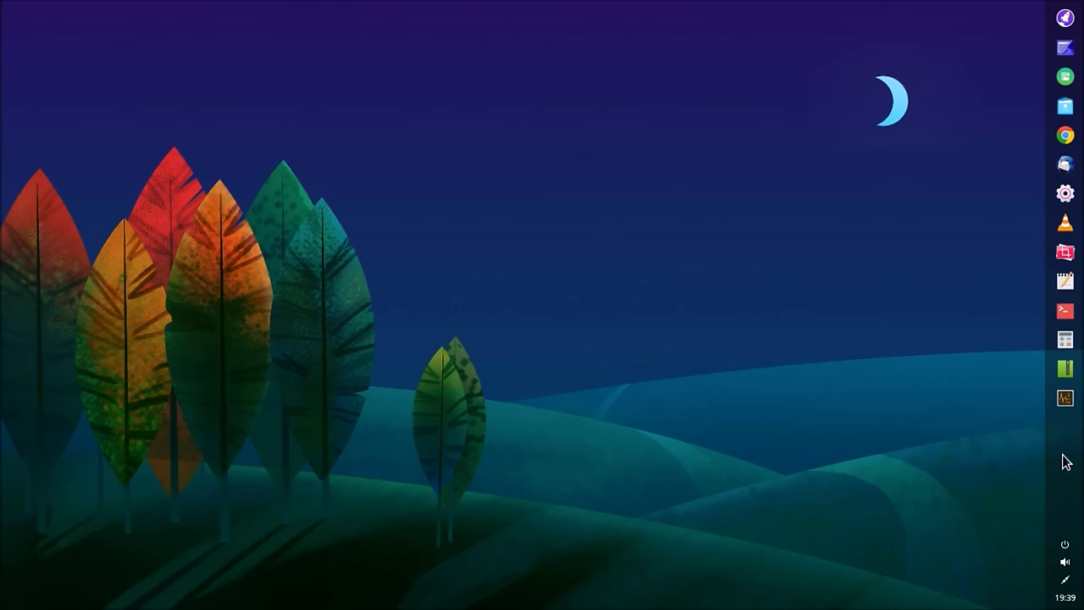
right_click(1065, 462)
mouse_move(1041, 485)
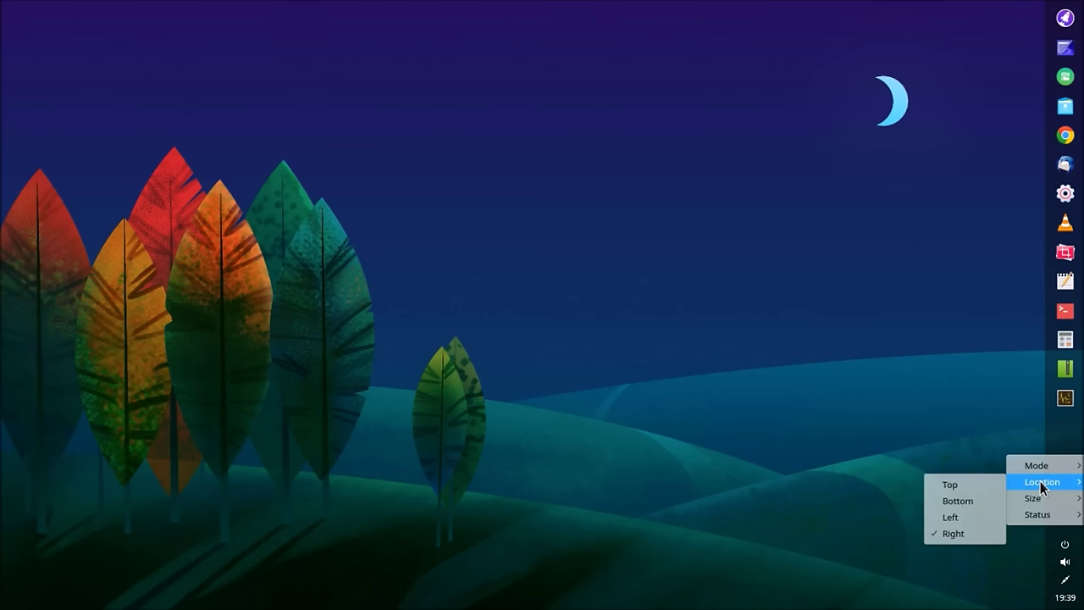
left_click(960, 501)
Step: Resize the dock to Large, then Medium, and finally Small
right_click(627, 603)
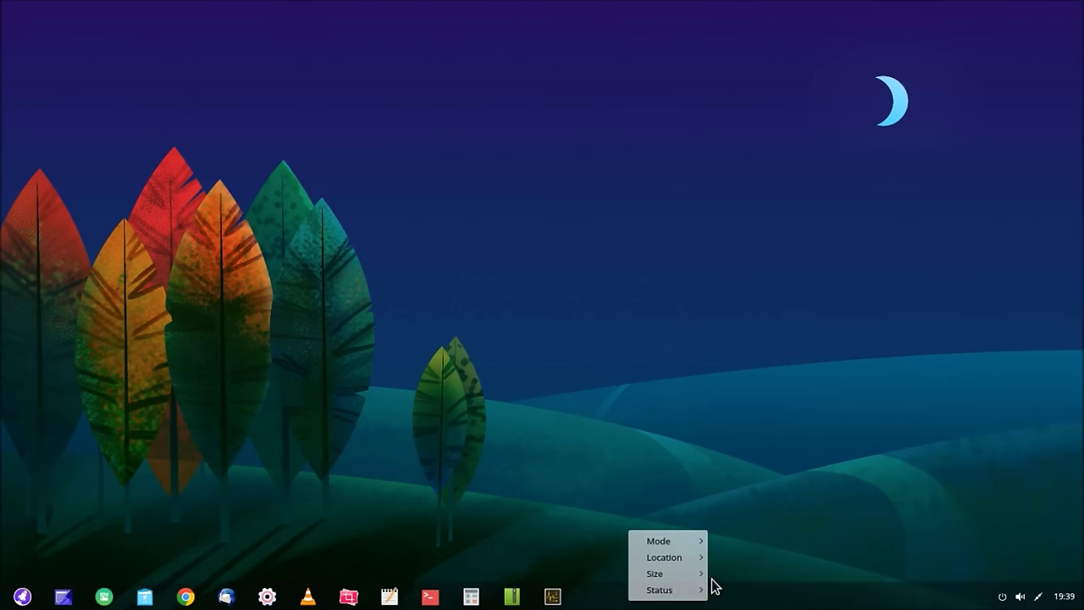
mouse_move(692, 576)
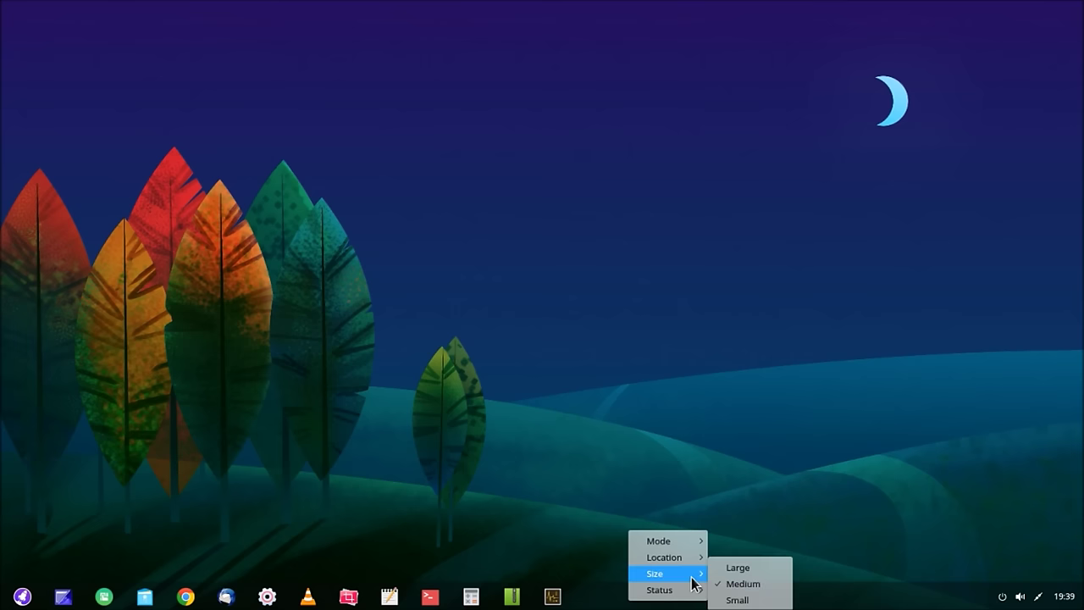
left_click(750, 569)
right_click(790, 591)
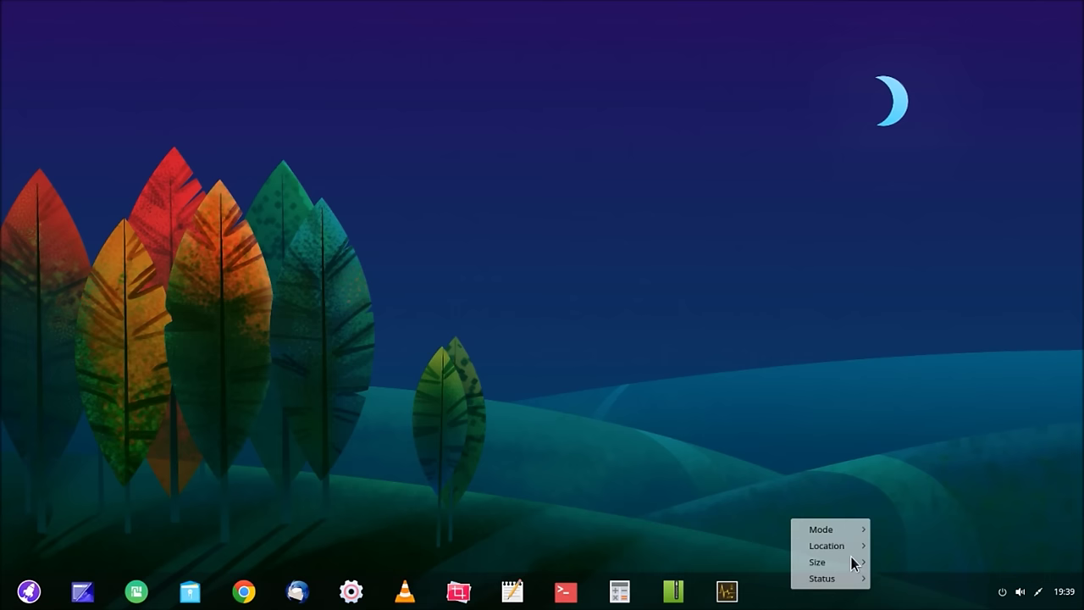
mouse_move(852, 566)
left_click(903, 581)
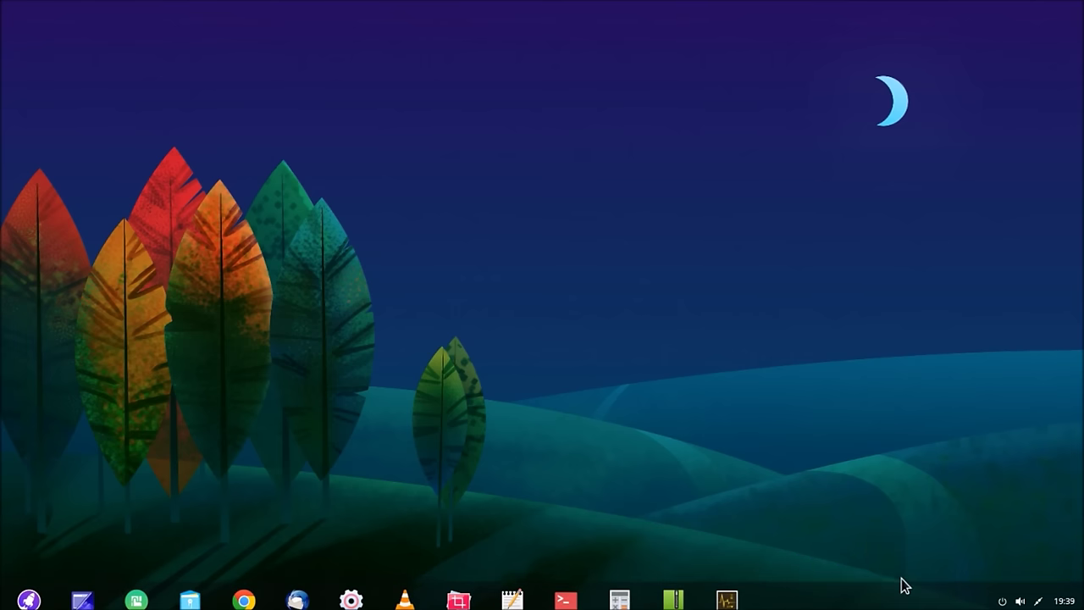
right_click(855, 598)
mouse_move(922, 575)
left_click(956, 598)
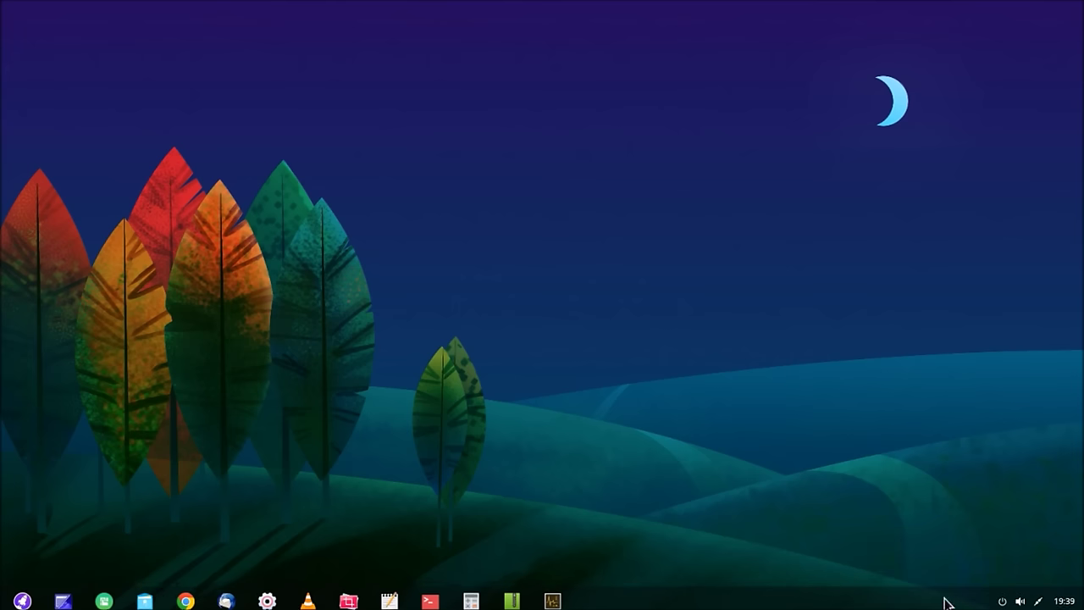
Step: Check the dock's options menu and dismiss it without changes
right_click(776, 603)
mouse_move(826, 591)
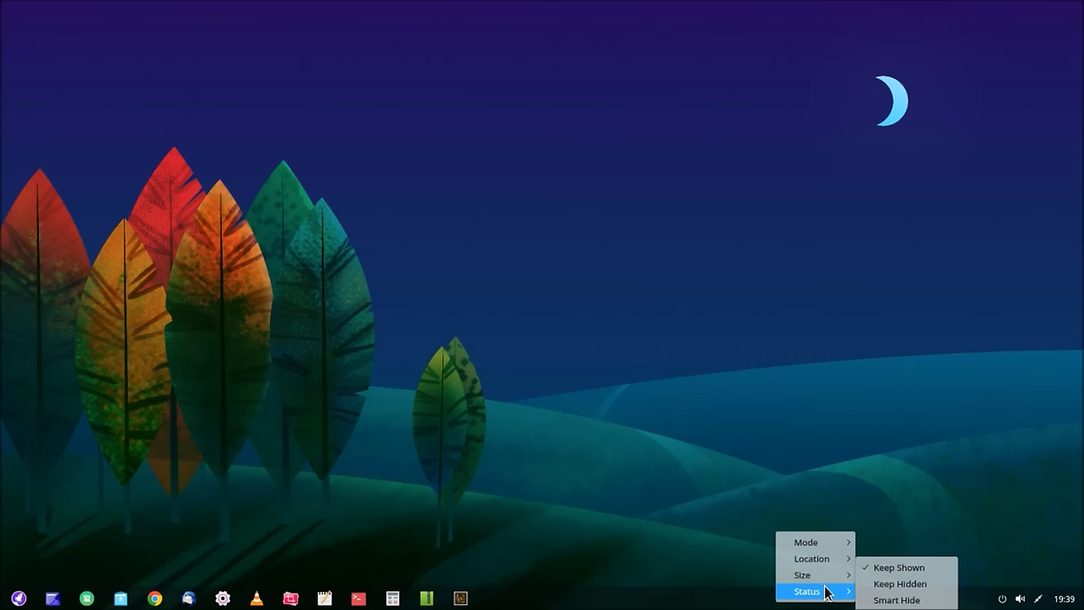
left_click(518, 436)
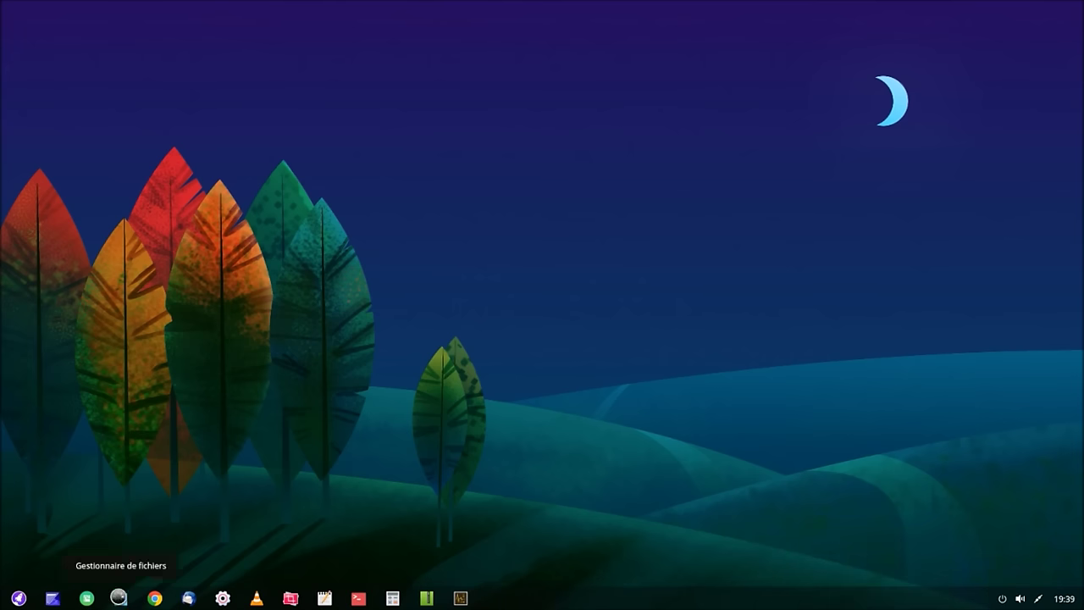
Step: Open the file manager at Home, a terminal and the calculator from the dock
left_click(120, 598)
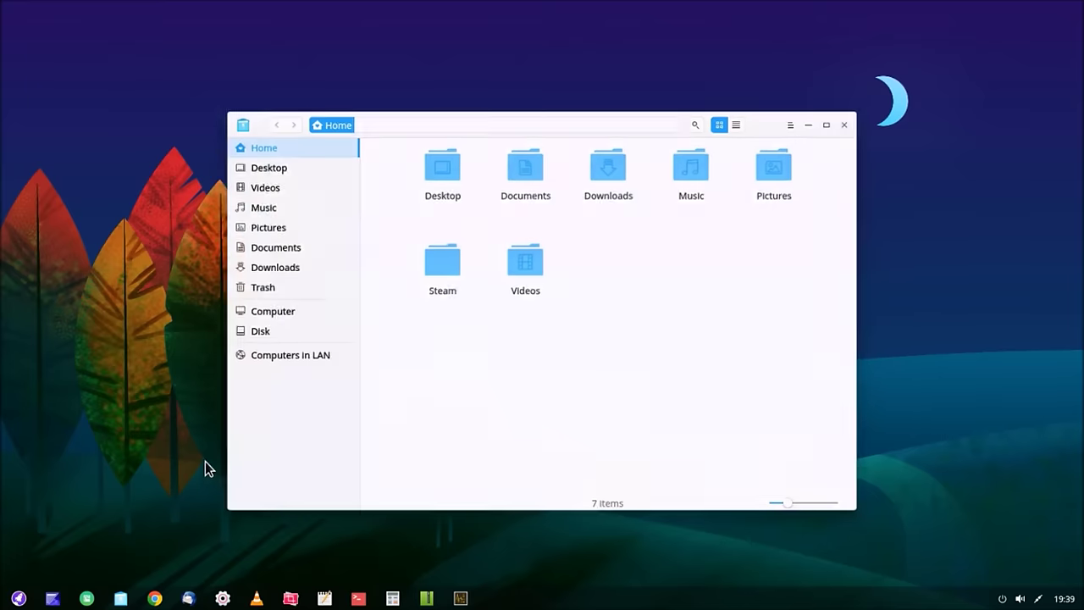
left_click(359, 599)
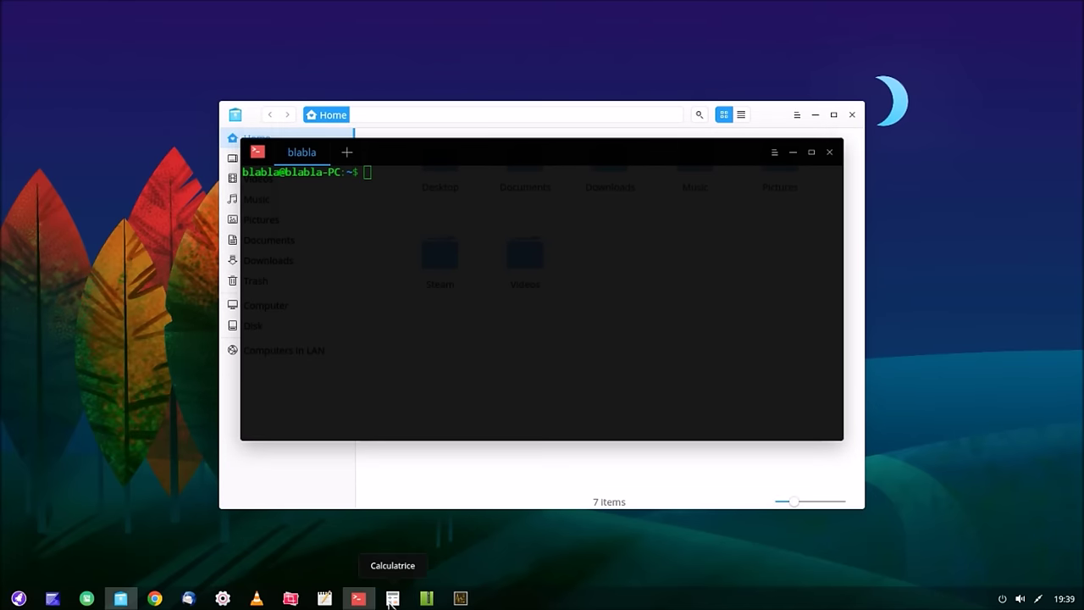
left_click(392, 599)
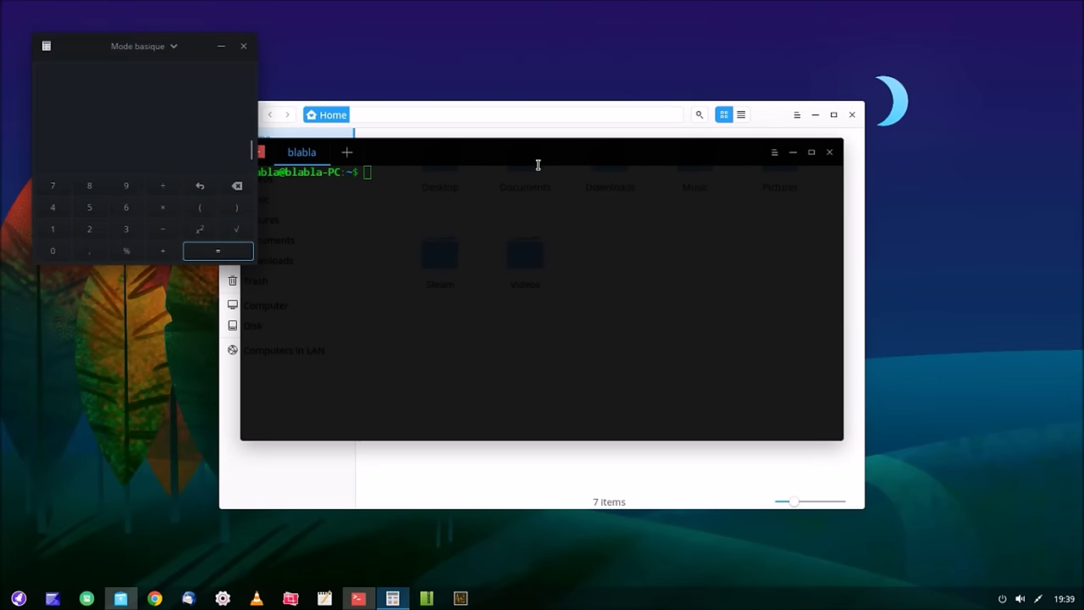
Step: Arrange the windows: calculator over the file manager sidebar, terminal lower right over the folders
left_click_drag(536, 153, 613, 215)
left_click_drag(96, 54, 123, 242)
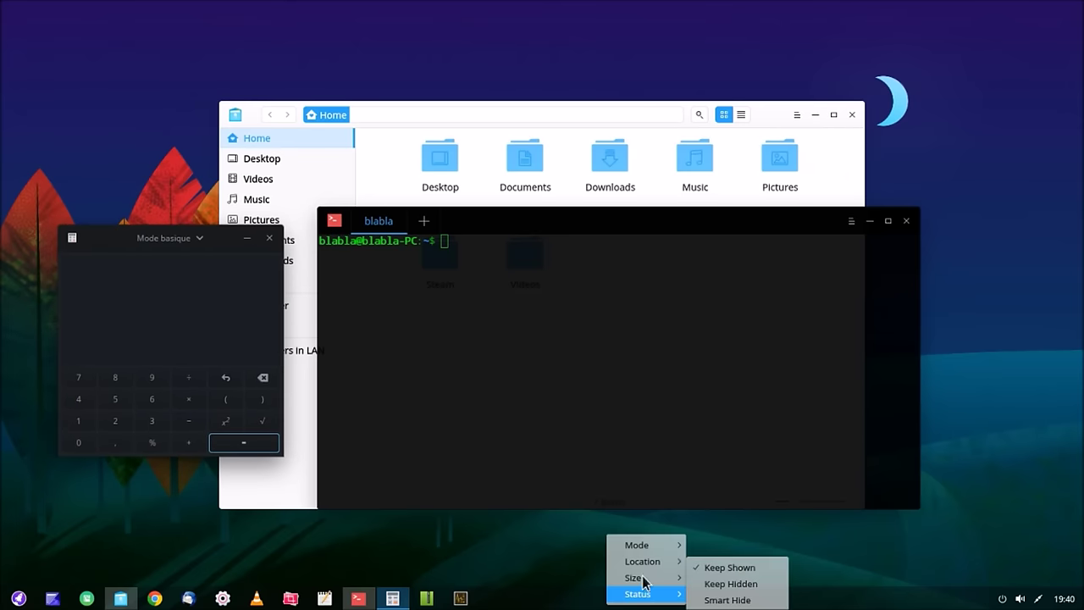
left_click(558, 224)
left_click_drag(561, 245, 570, 260)
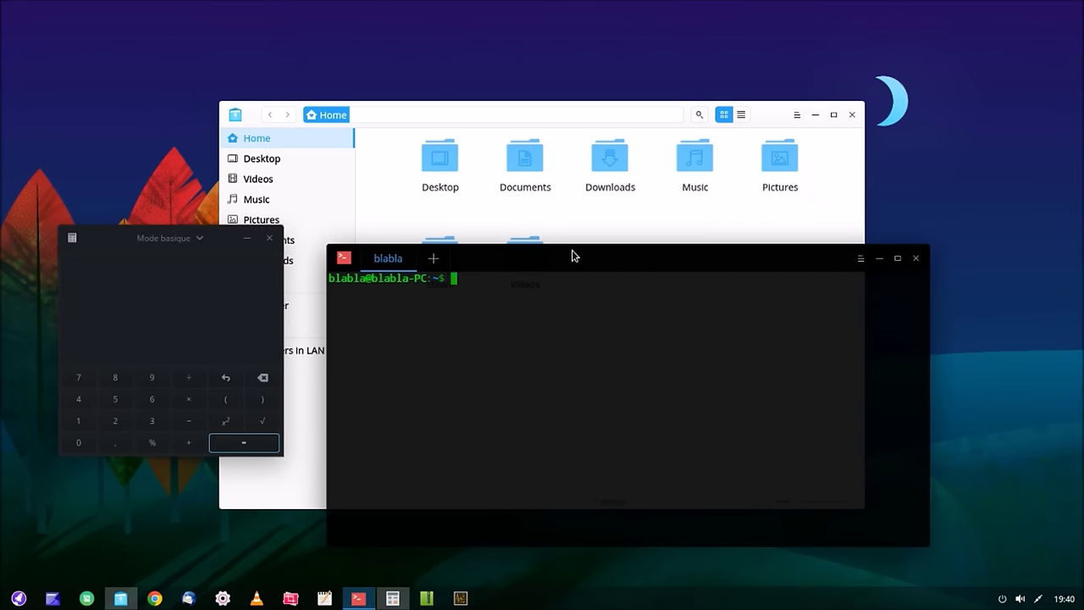
mouse_move(573, 256)
left_mouse_down()
mouse_move(587, 313)
mouse_move(579, 252)
left_mouse_up()
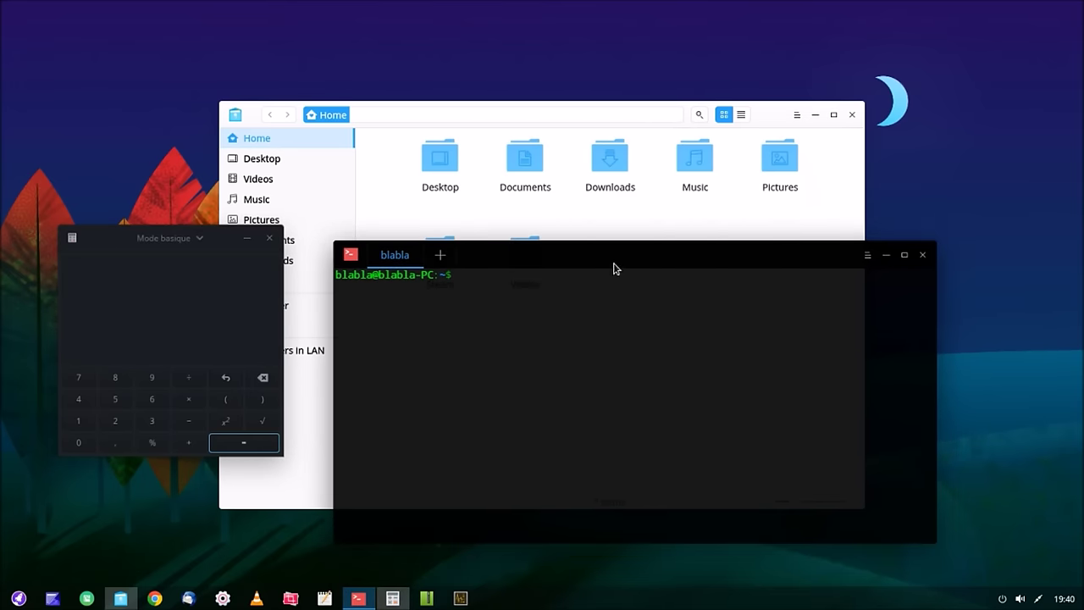
mouse_move(614, 263)
left_mouse_down()
mouse_move(619, 346)
mouse_move(612, 227)
mouse_move(615, 255)
left_mouse_up()
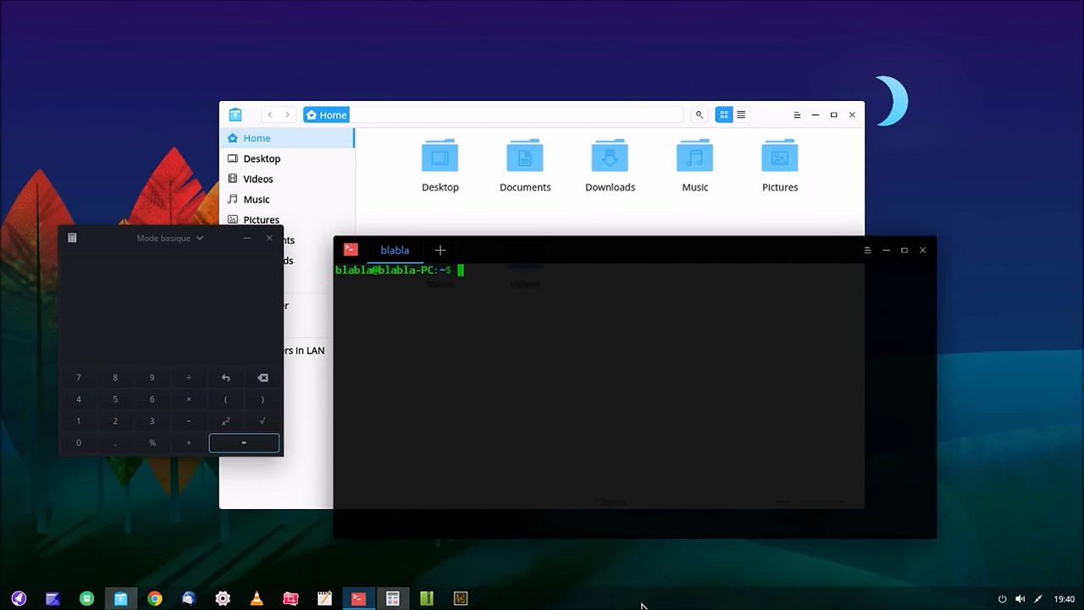
Step: Set the dock status to Keep Hidden
right_click(643, 603)
mouse_move(677, 595)
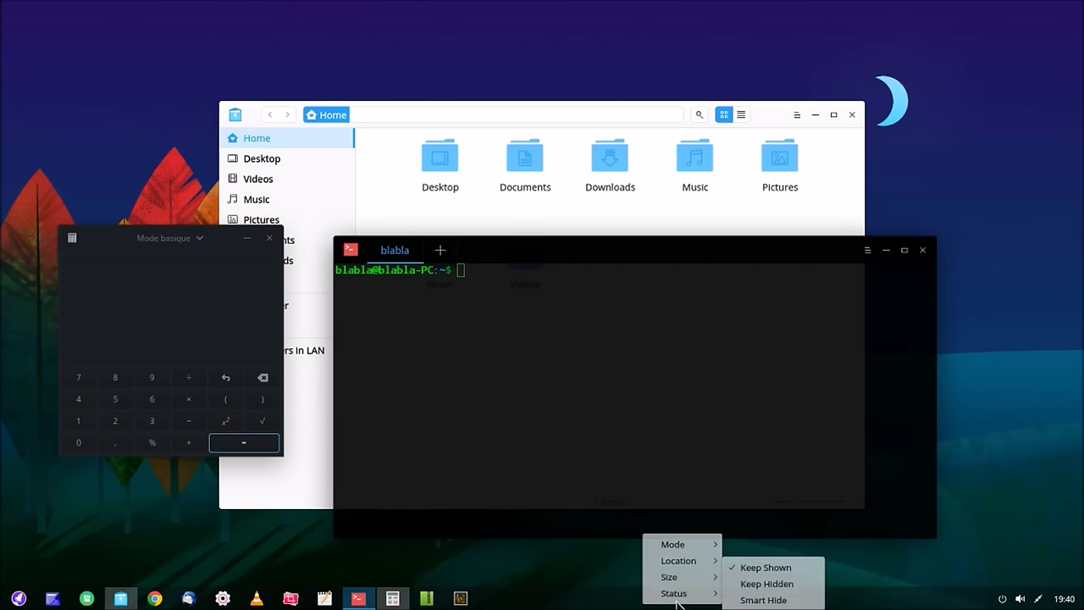
left_click(748, 583)
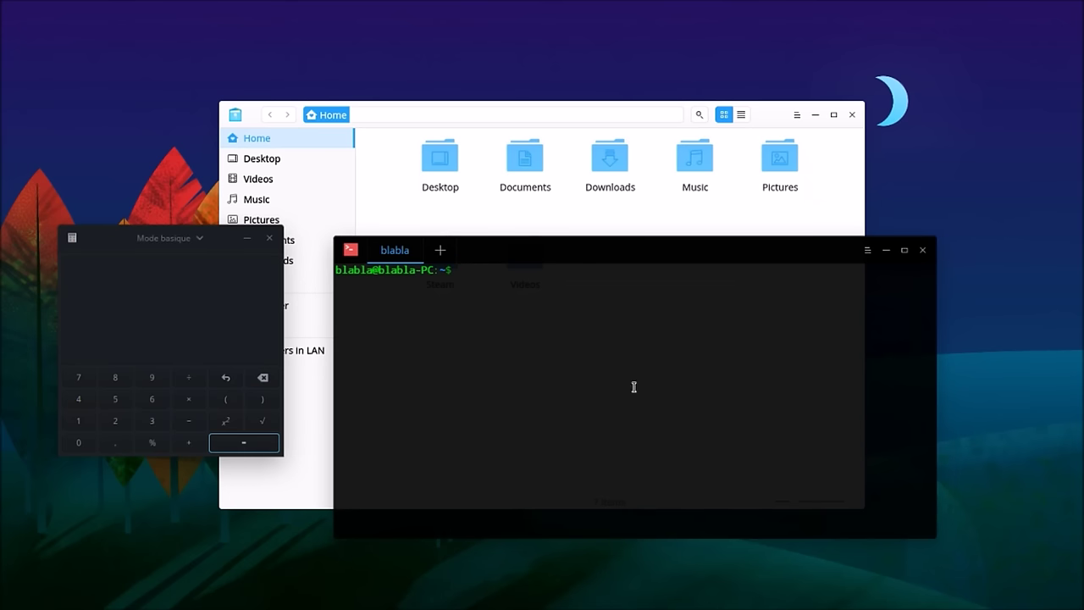
Step: Reveal the dock, switch its status to Smart Hide, and nudge the terminal slightly
mouse_move(600, 608)
right_click(616, 606)
mouse_move(661, 596)
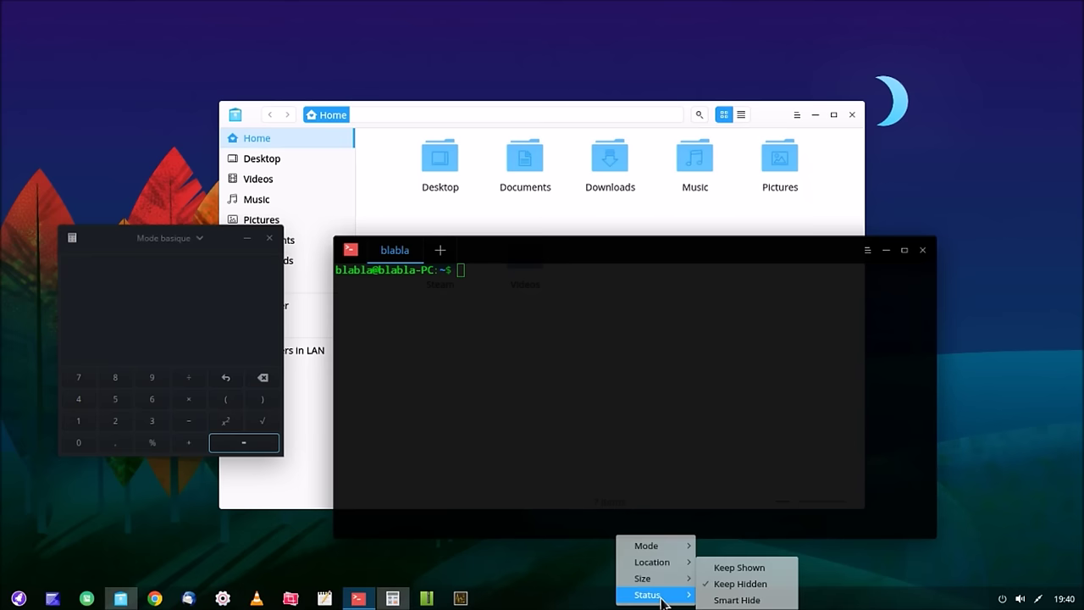
left_click(719, 600)
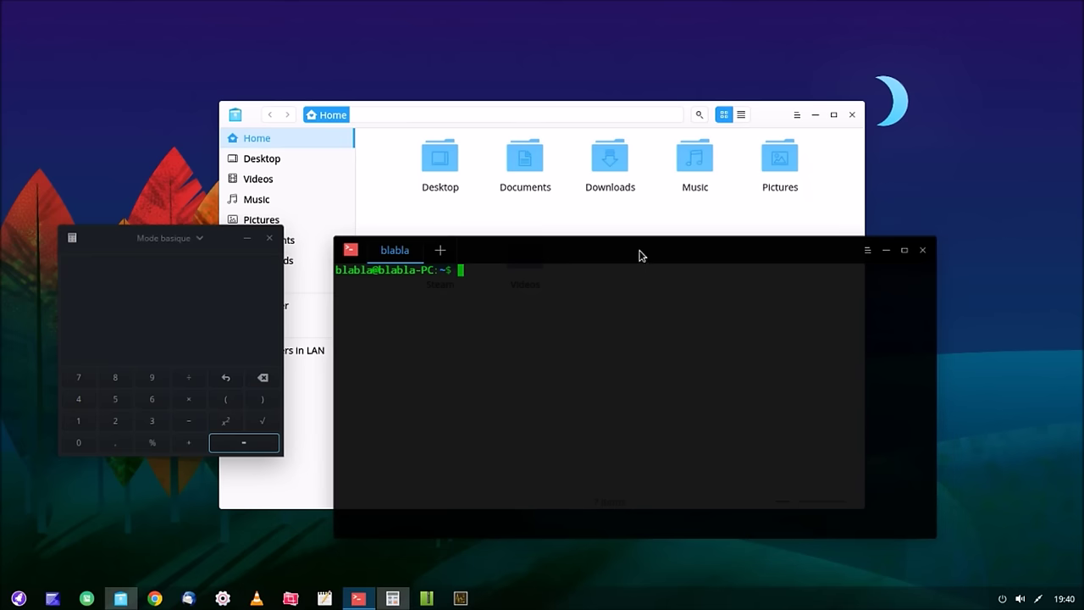
mouse_move(639, 256)
left_mouse_down()
mouse_move(660, 322)
mouse_move(641, 234)
mouse_move(643, 263)
left_mouse_up()
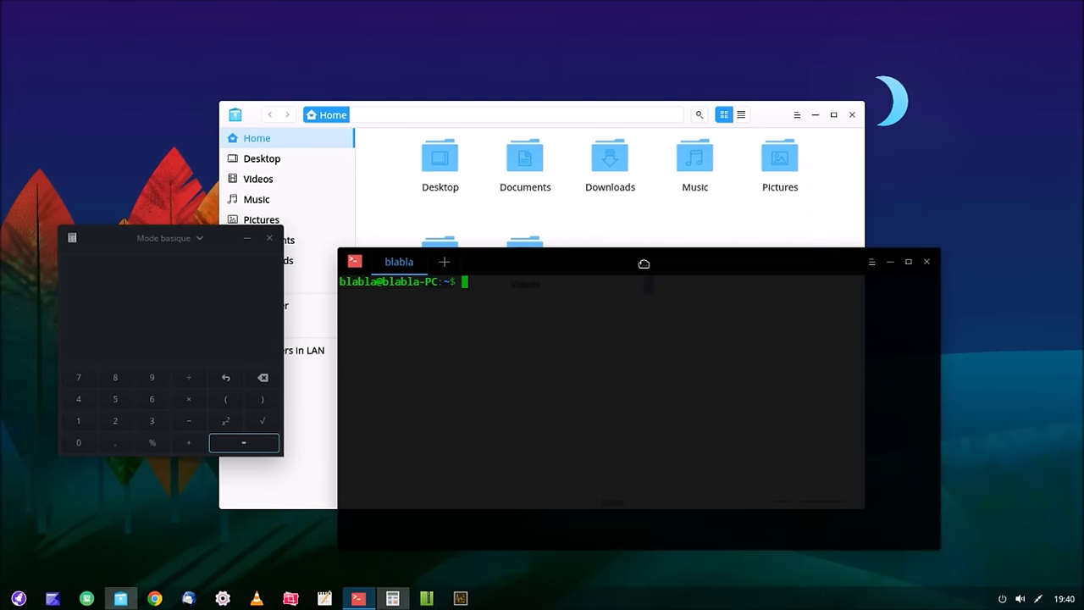
Step: Maximise the terminal and install htop with 'sudo apt install htop', entering the password
left_click(909, 265)
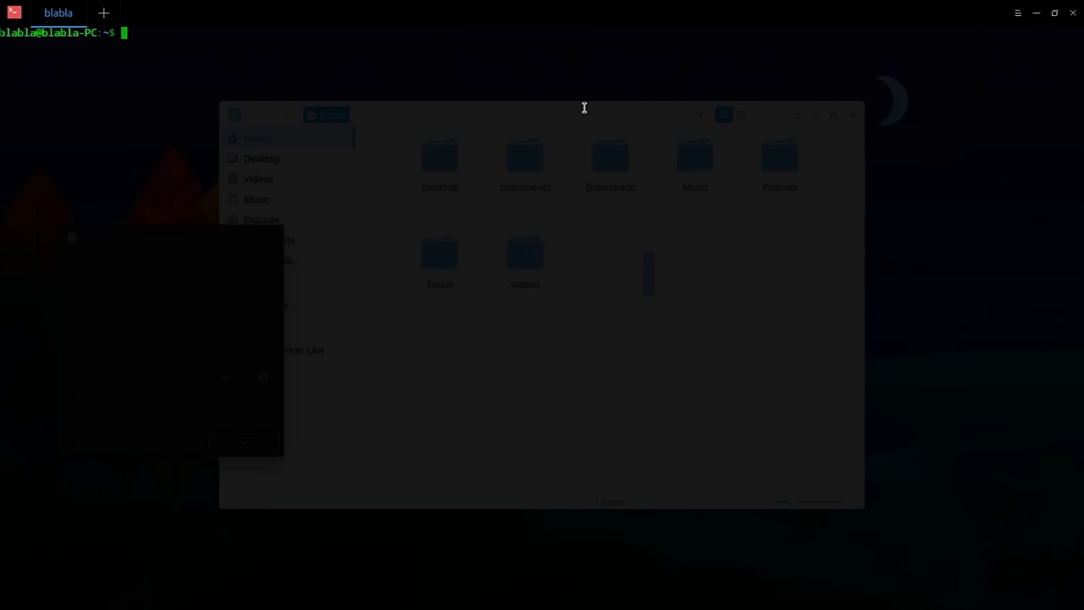
type("sudo apt-")
key("BackSpace")
type("install")
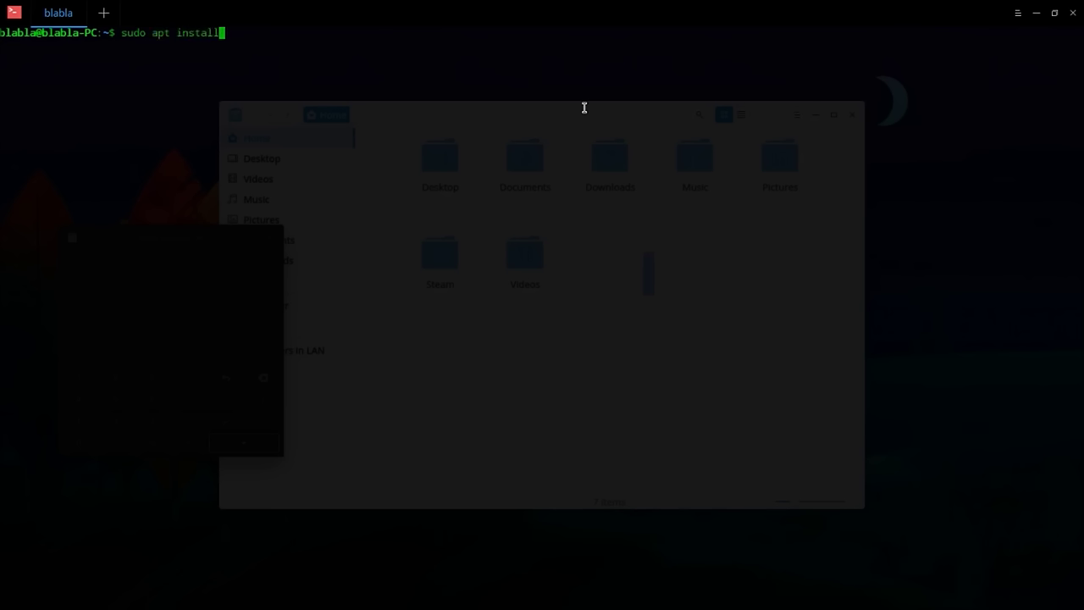
type(" htop")
key("Return")
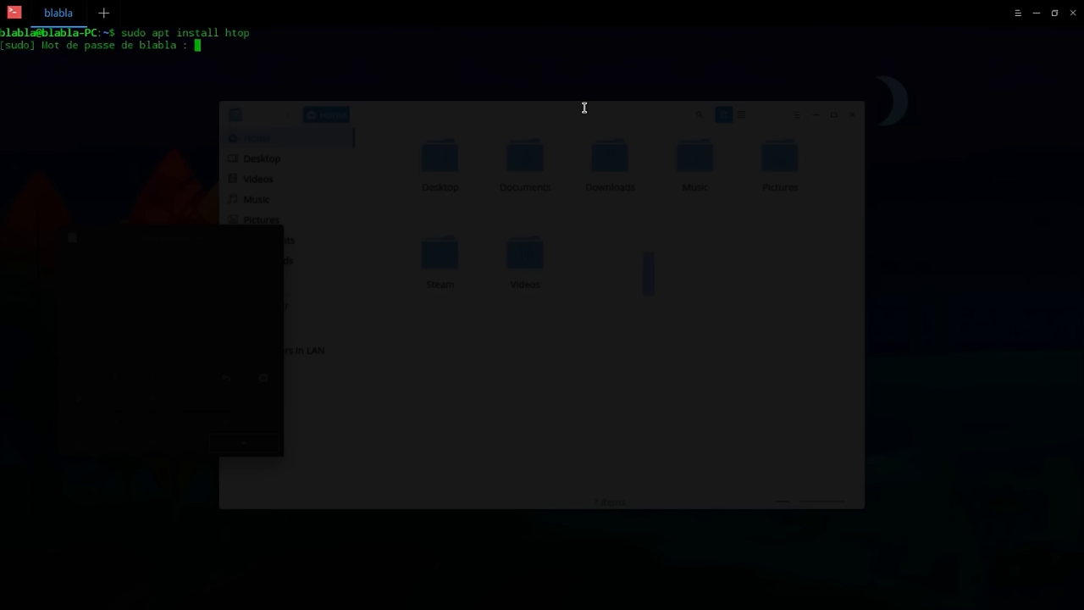
key("Return")
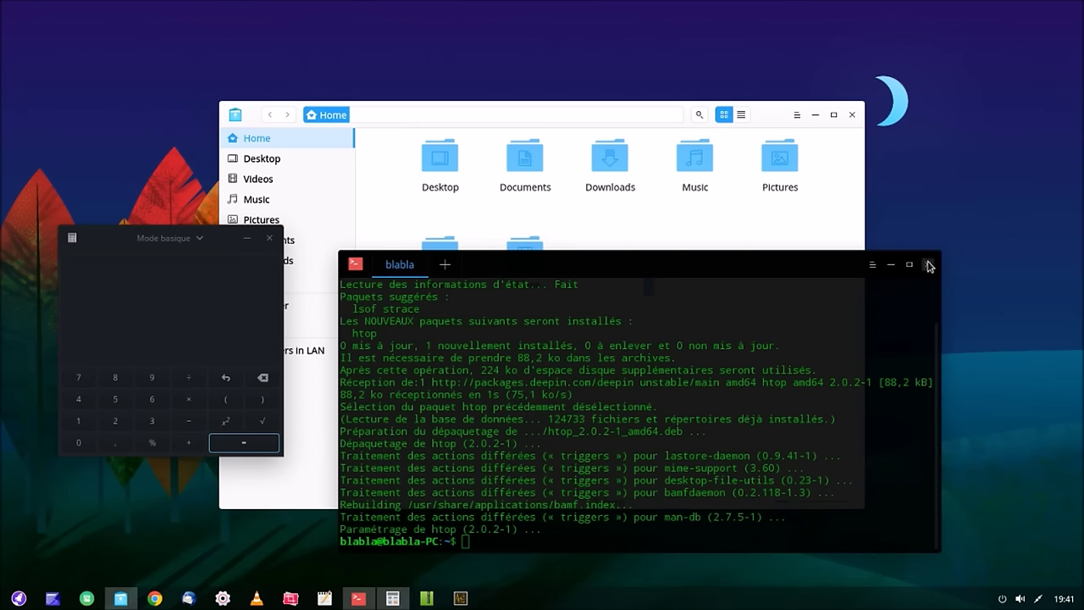
Step: Close the file manager and calculator, clear the terminal, and maximise it running htop
left_click(851, 114)
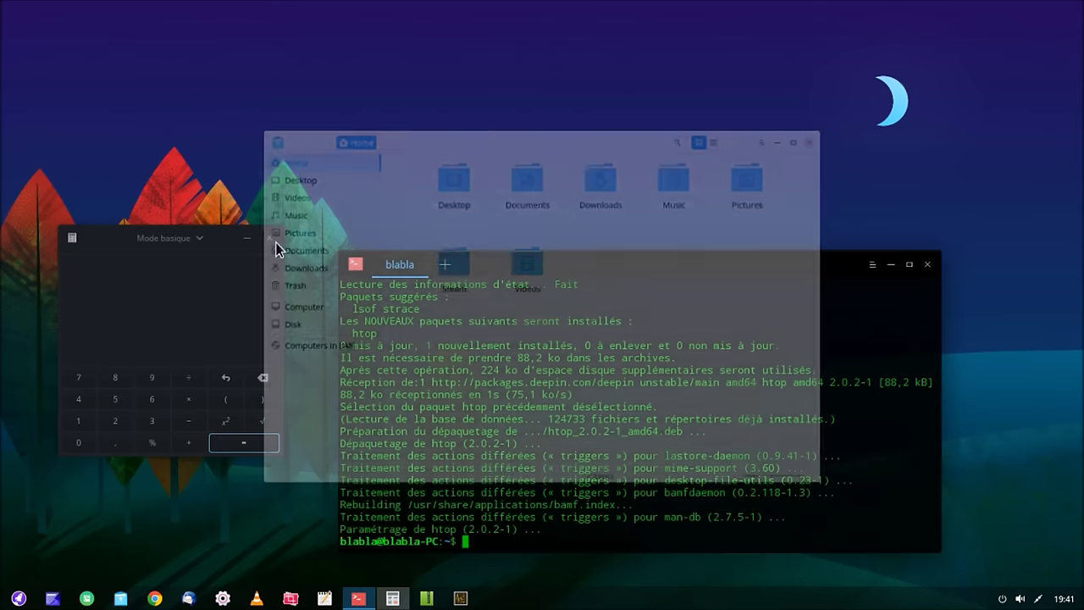
left_click(270, 242)
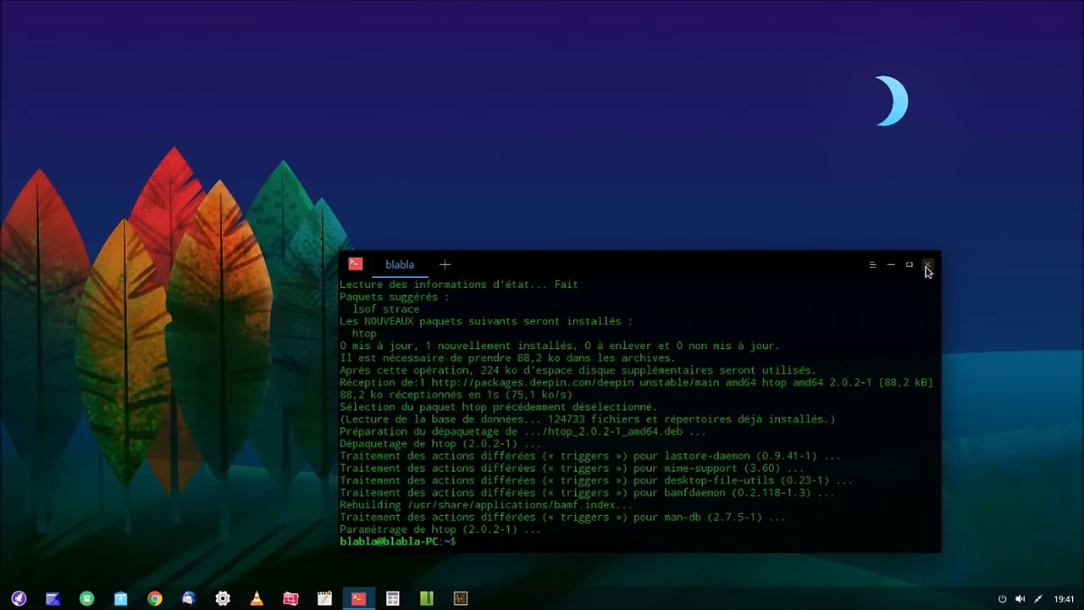
type("clear")
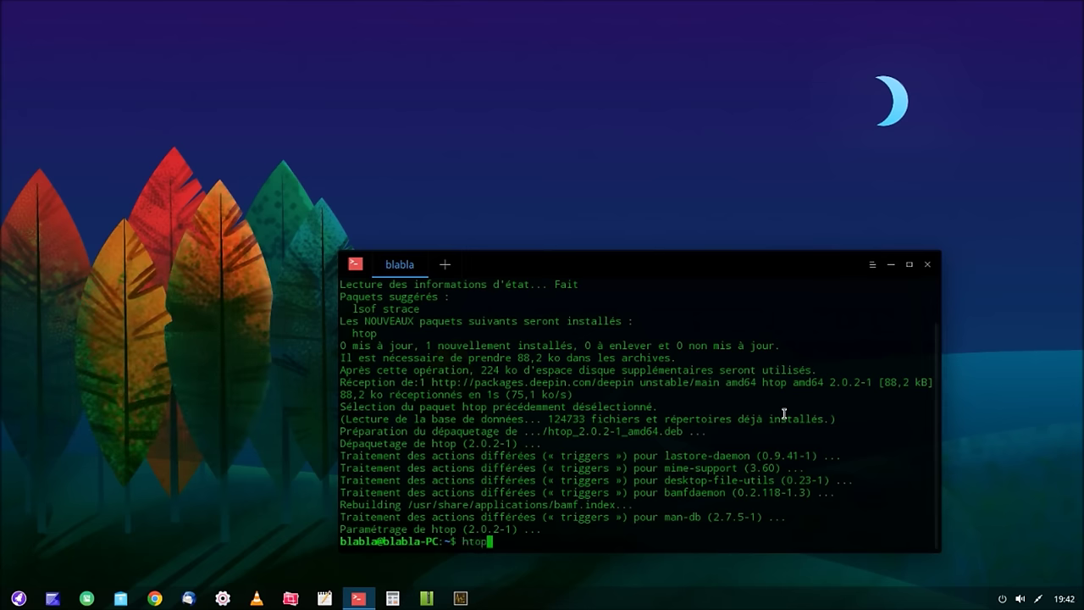
key("Return")
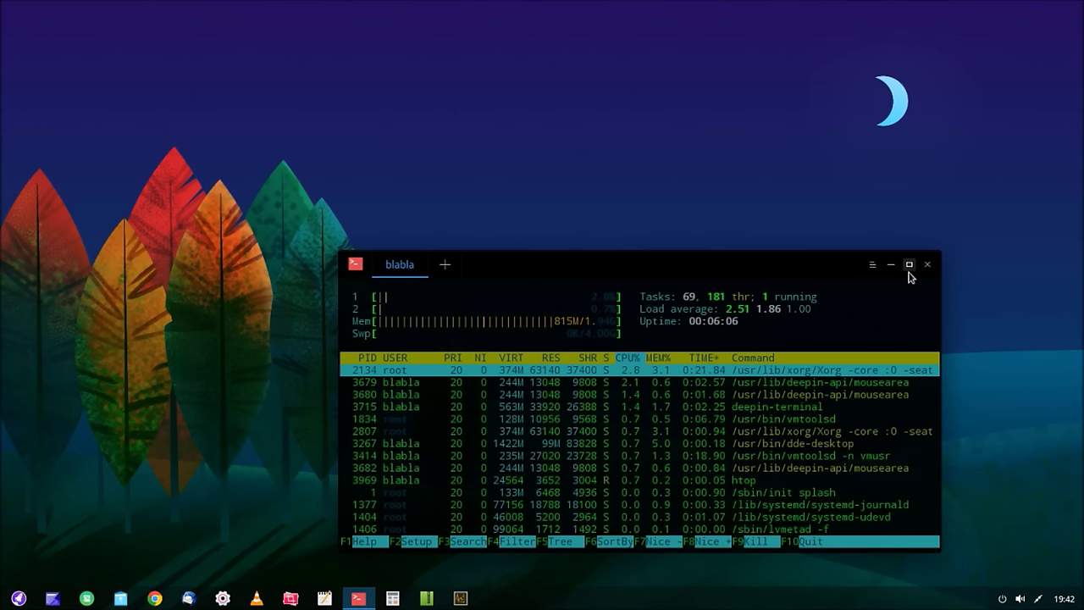
left_click(909, 269)
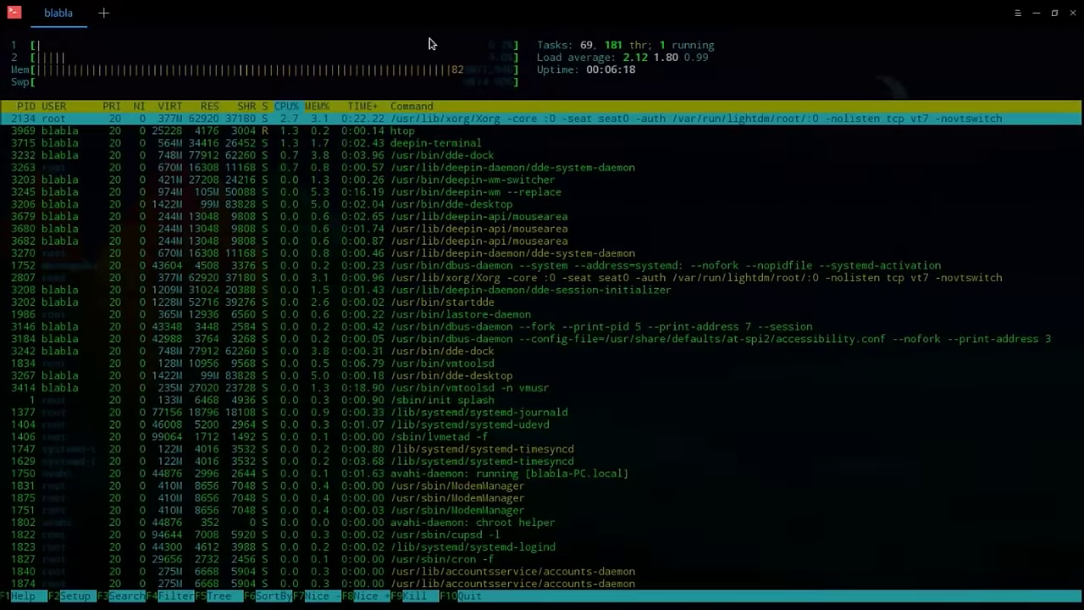